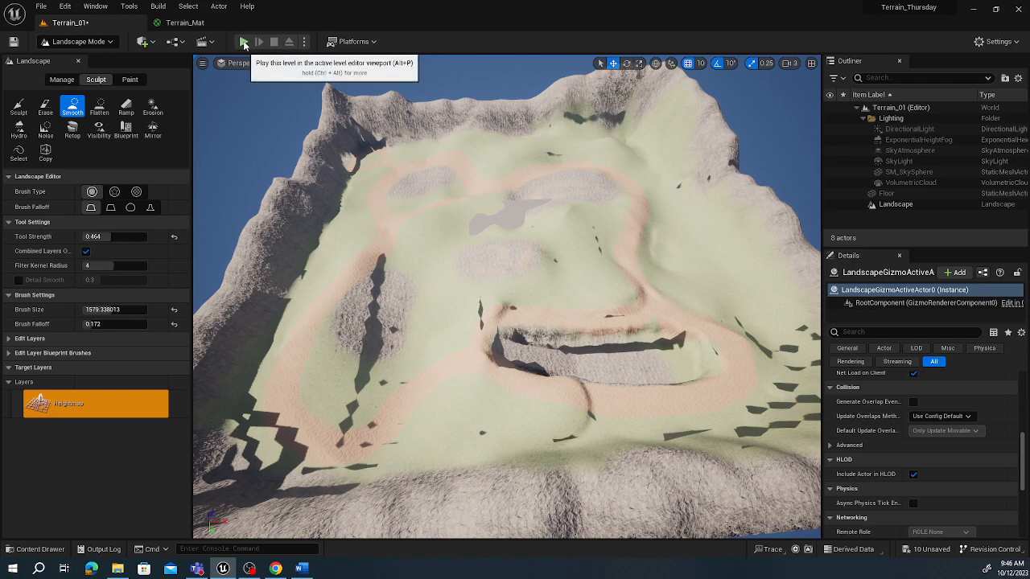
- Play-test the level in the viewport and stop the session
{"action": "left_click", "coordinate": [243, 41]}
{"action": "left_click", "coordinate": [454, 187]}
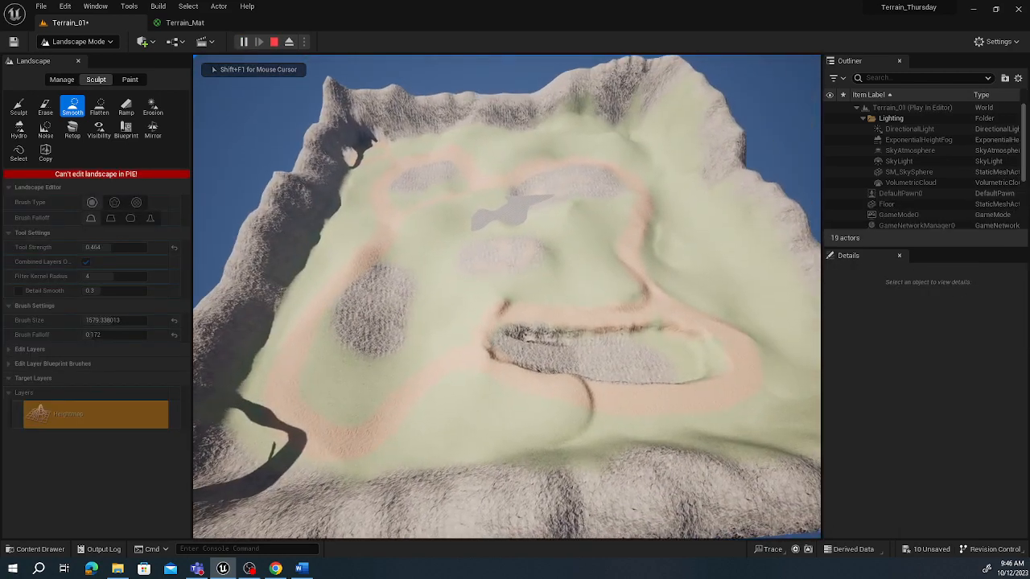
{"action": "key", "text": "w"}
{"action": "key", "text": "Escape"}
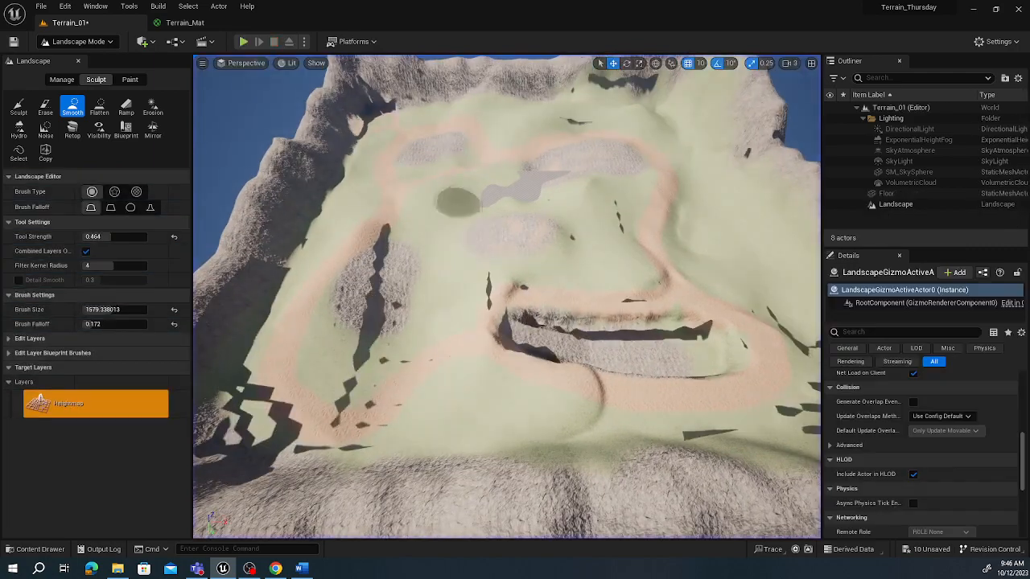
- Add a Player Start actor to the level near the dirt path junction
{"action": "key", "text": "w"}
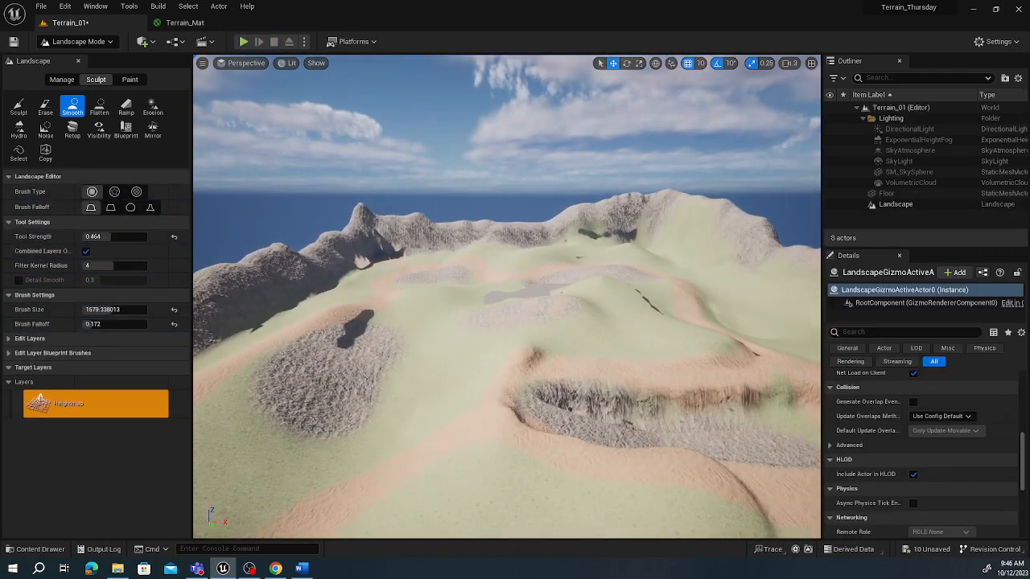
{"action": "right_click_drag", "start_coordinate": [506, 297], "coordinate": [636, 306]}
{"action": "key", "text": "w"}
{"action": "mouse_move", "coordinate": [525, 340]}
{"action": "right_mouse_down"}
{"action": "mouse_move", "coordinate": [547, 323]}
{"action": "mouse_move", "coordinate": [651, 320]}
{"action": "mouse_move", "coordinate": [623, 320]}
{"action": "right_mouse_up"}
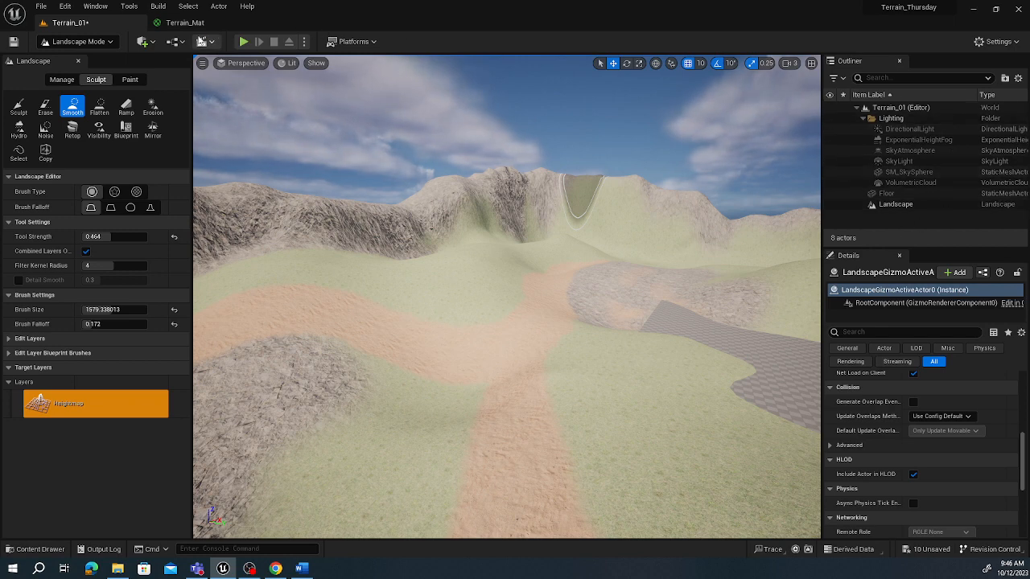
{"action": "left_click", "coordinate": [143, 42]}
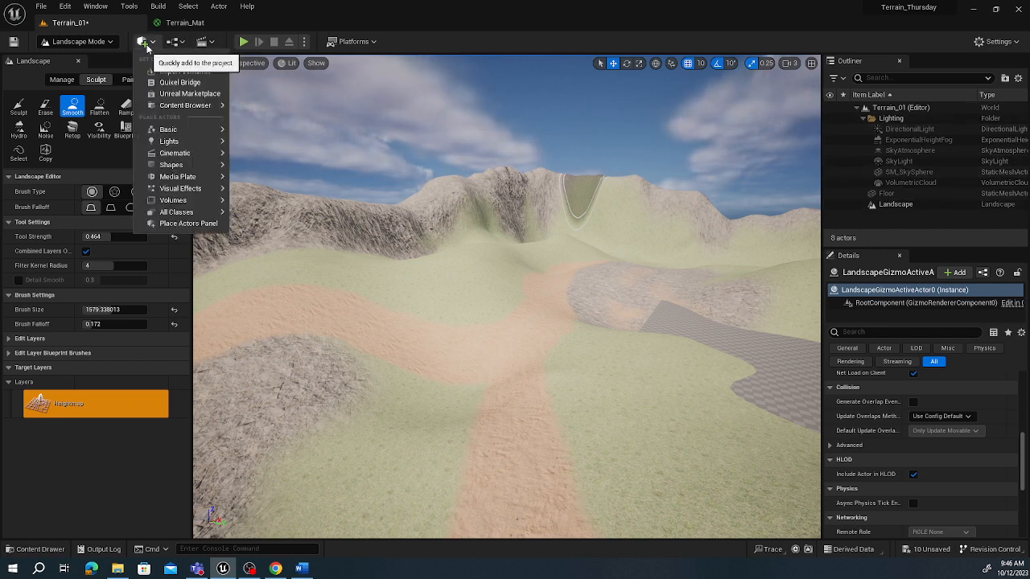
{"action": "mouse_move", "coordinate": [180, 134]}
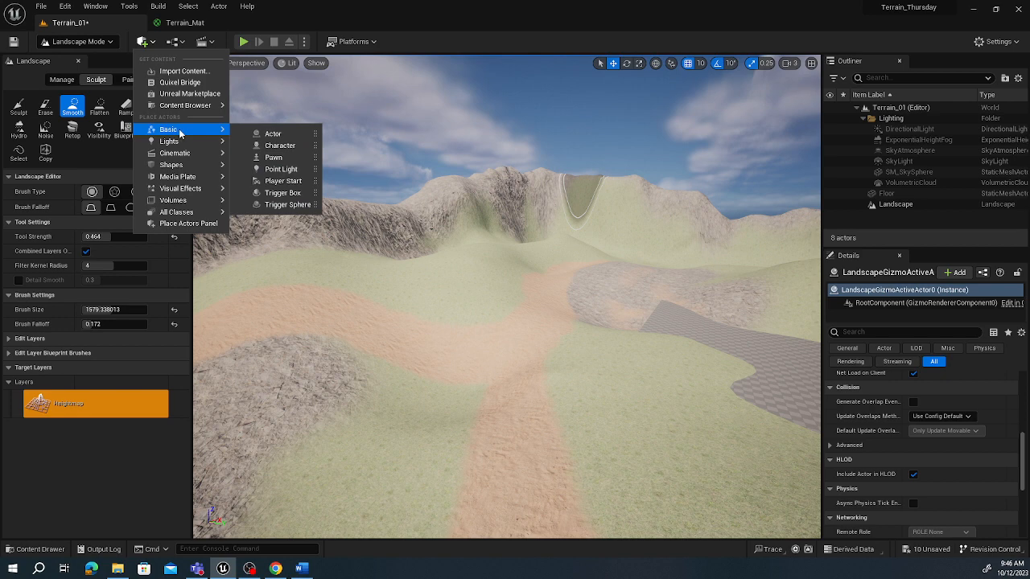
{"action": "left_click", "coordinate": [284, 181]}
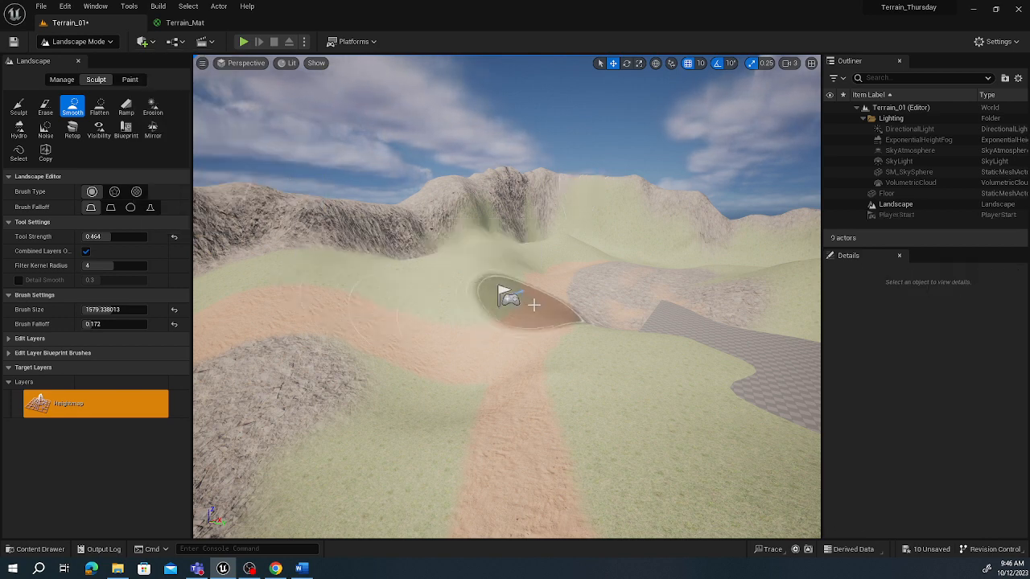
- Switch to Selection mode and move the Player Start from the grass onto the dirt path
{"action": "left_click", "coordinate": [79, 42]}
{"action": "left_click", "coordinate": [80, 60]}
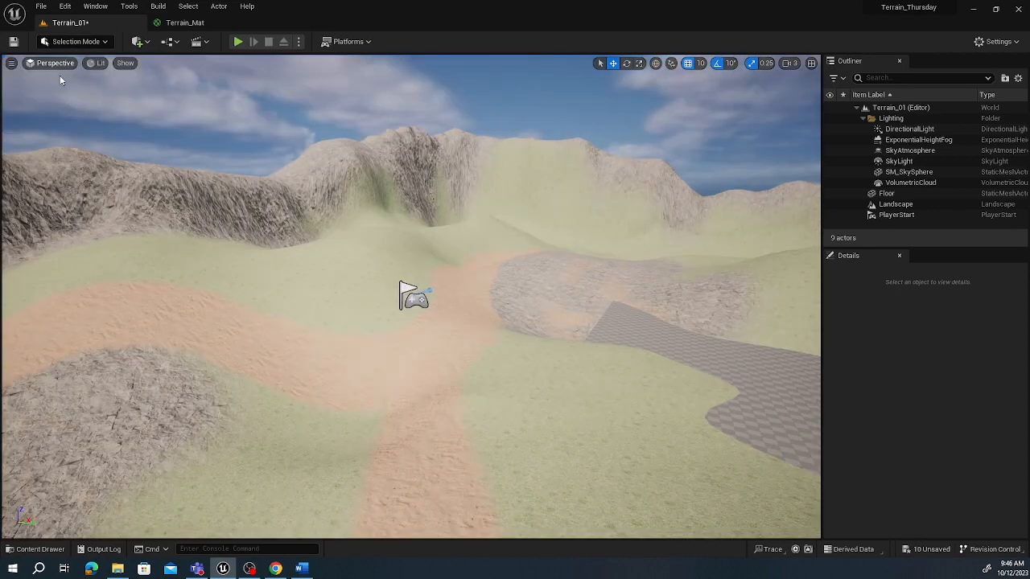
{"action": "left_click", "coordinate": [431, 297]}
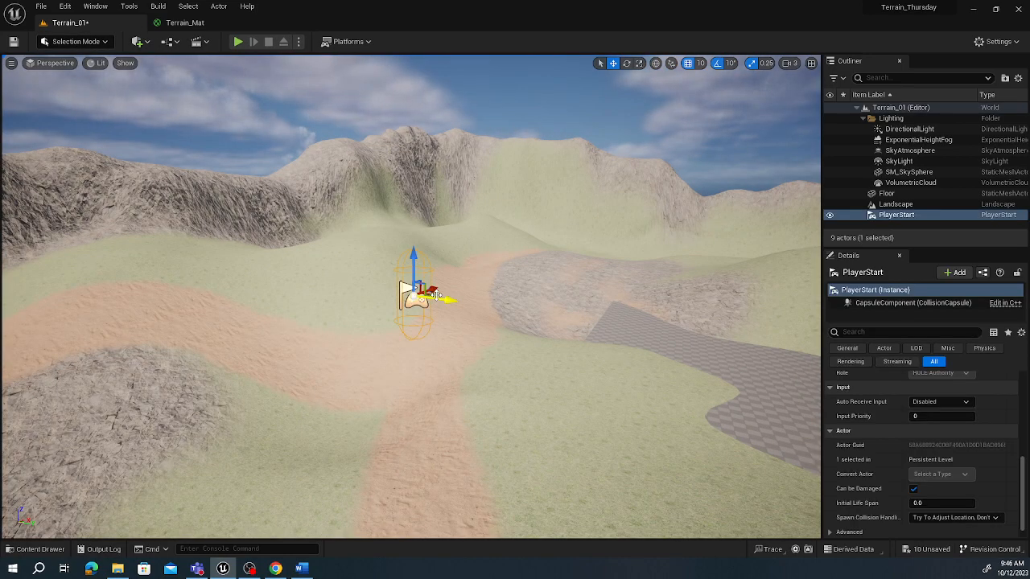
{"action": "key", "text": "g"}
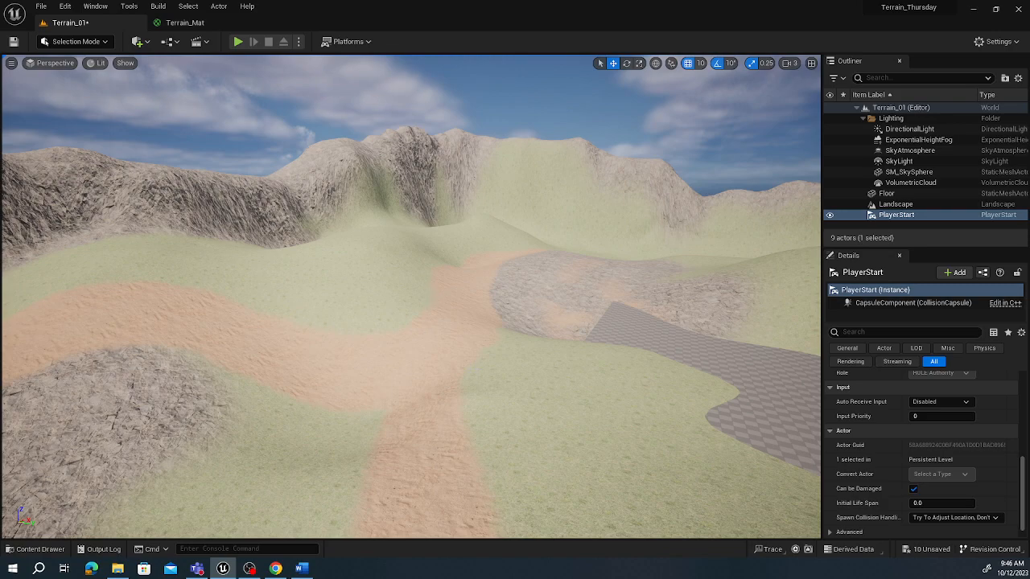
{"action": "right_click_drag", "start_coordinate": [431, 298], "coordinate": [398, 297]}
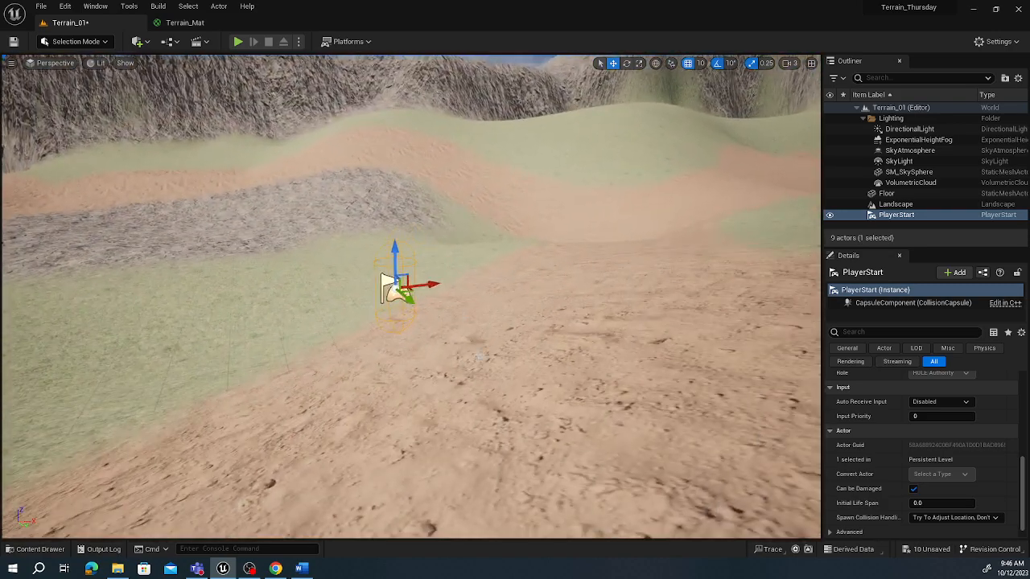
{"action": "left_click_drag", "start_coordinate": [396, 255], "coordinate": [400, 233]}
{"action": "left_click_drag", "start_coordinate": [406, 275], "coordinate": [568, 455]}
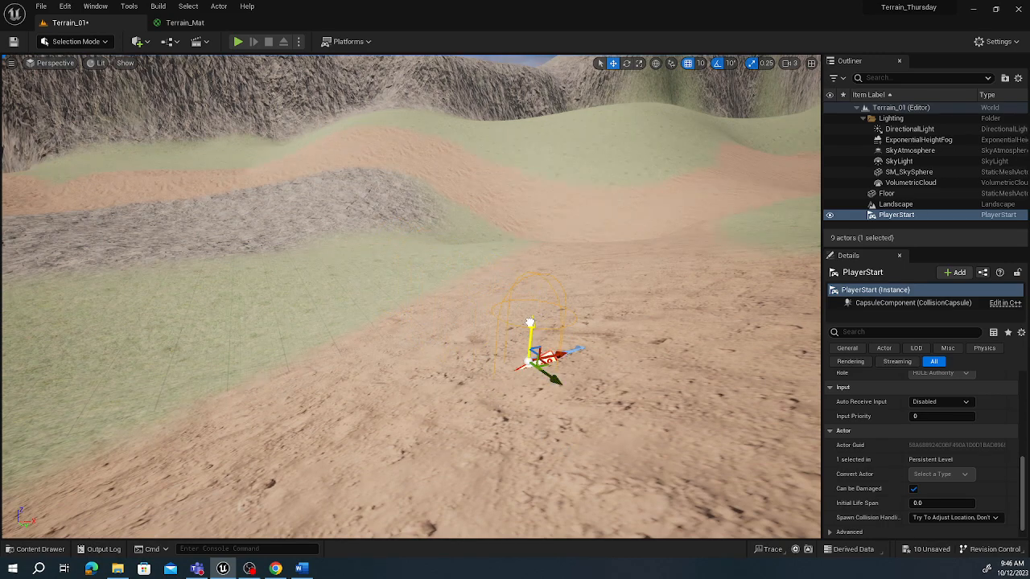
- Raise the Player Start along its vertical axis until its capsule clears the dirt path's surface
{"action": "left_click_drag", "start_coordinate": [530, 323], "coordinate": [532, 307]}
{"action": "right_click_drag", "start_coordinate": [517, 368], "coordinate": [601, 359]}
{"action": "key", "text": "q"}
{"action": "key", "text": "e"}
{"action": "left_click_drag", "start_coordinate": [541, 368], "coordinate": [541, 394]}
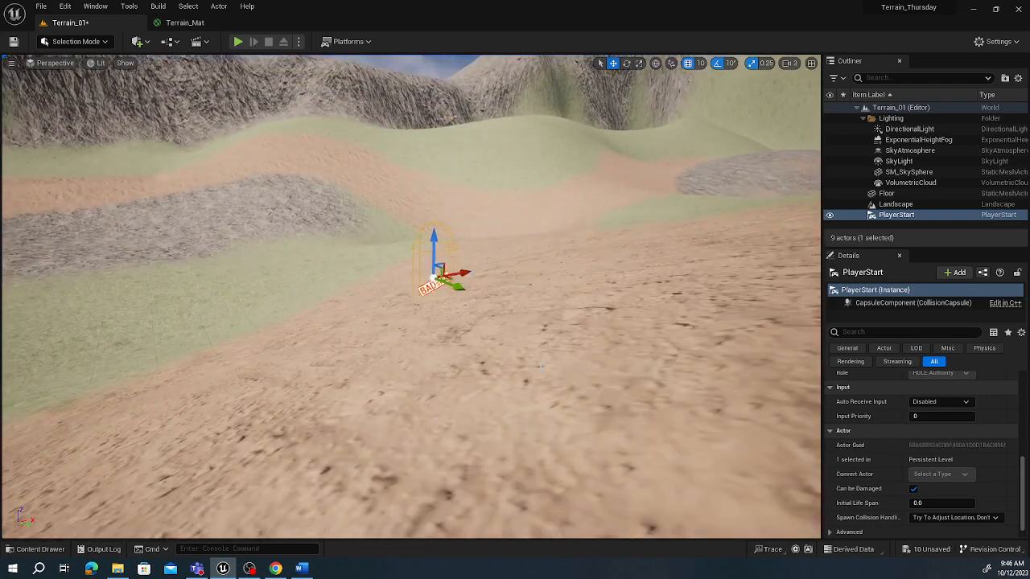
{"action": "left_click_drag", "start_coordinate": [433, 245], "coordinate": [433, 142]}
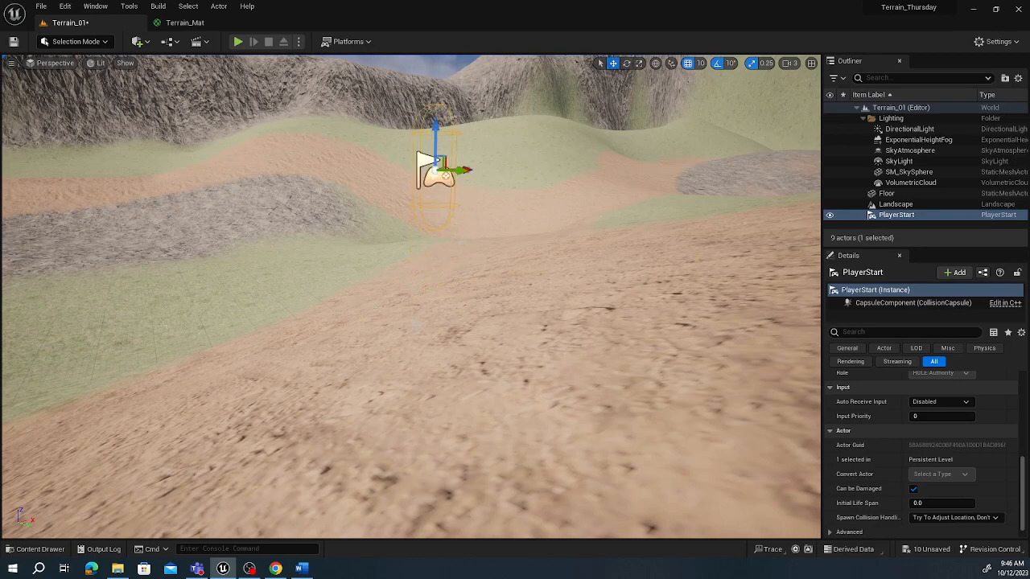
- Play-test the level from the repositioned Player Start and stop the session
{"action": "right_click_drag", "start_coordinate": [416, 325], "coordinate": [452, 307]}
{"action": "key", "text": "s"}
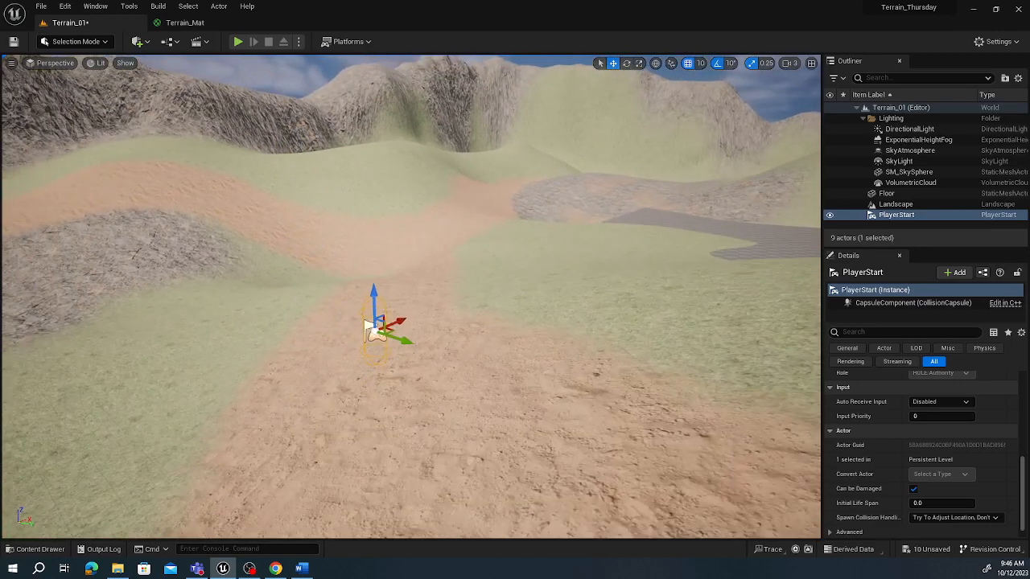
{"action": "left_click", "coordinate": [238, 42]}
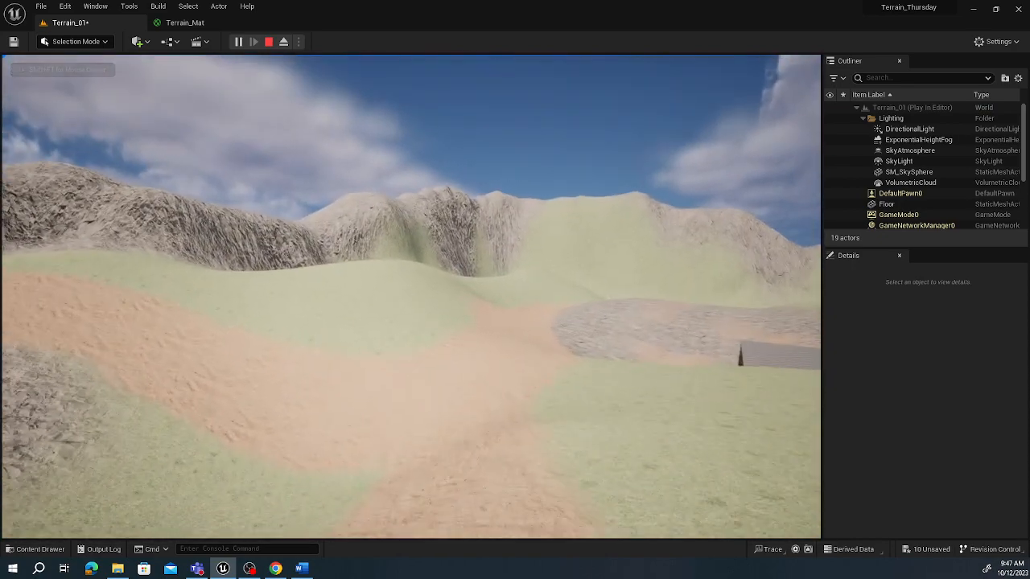
{"action": "key", "text": "Escape"}
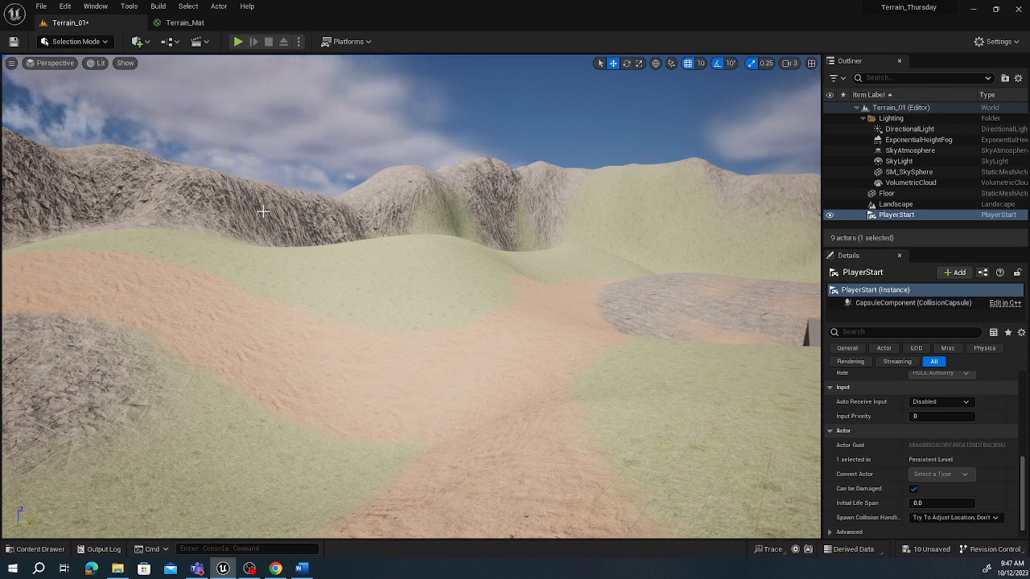
- In the project's Maps & Modes settings, set the default game mode to OffroadGameMode after trying VehicleAdvGameMode
{"action": "left_click", "coordinate": [64, 7]}
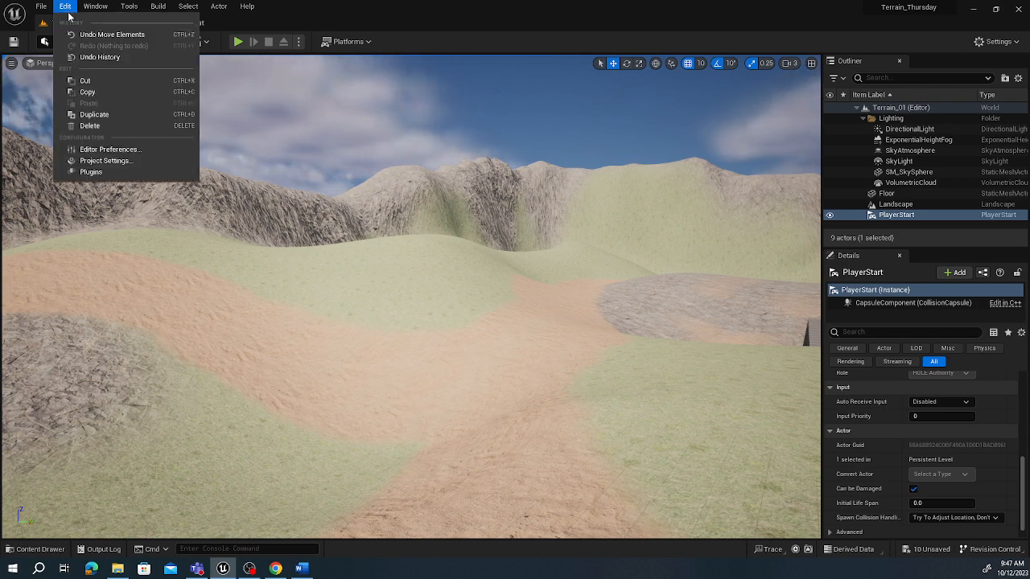
{"action": "left_click", "coordinate": [133, 161]}
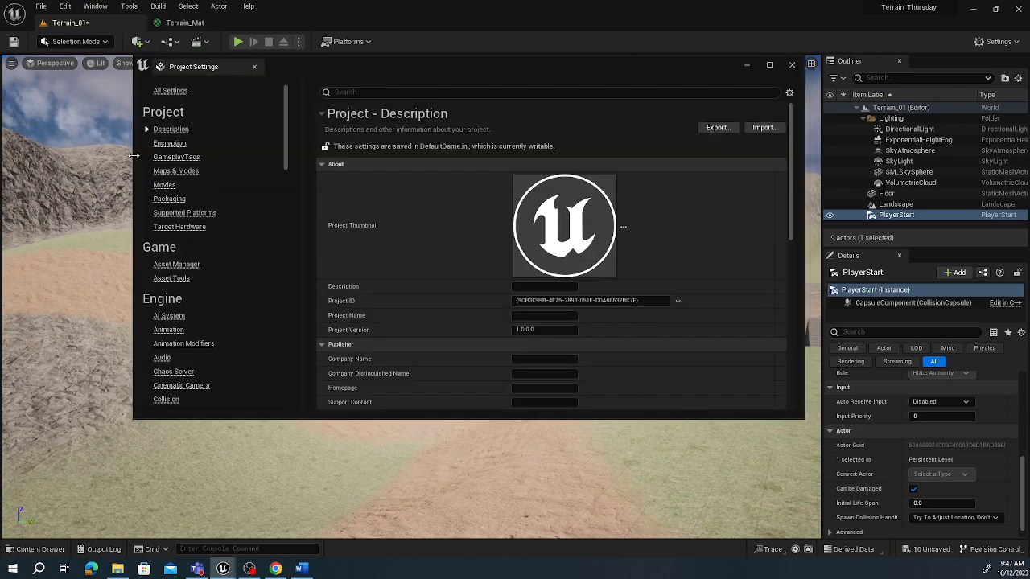
{"action": "left_click", "coordinate": [191, 171]}
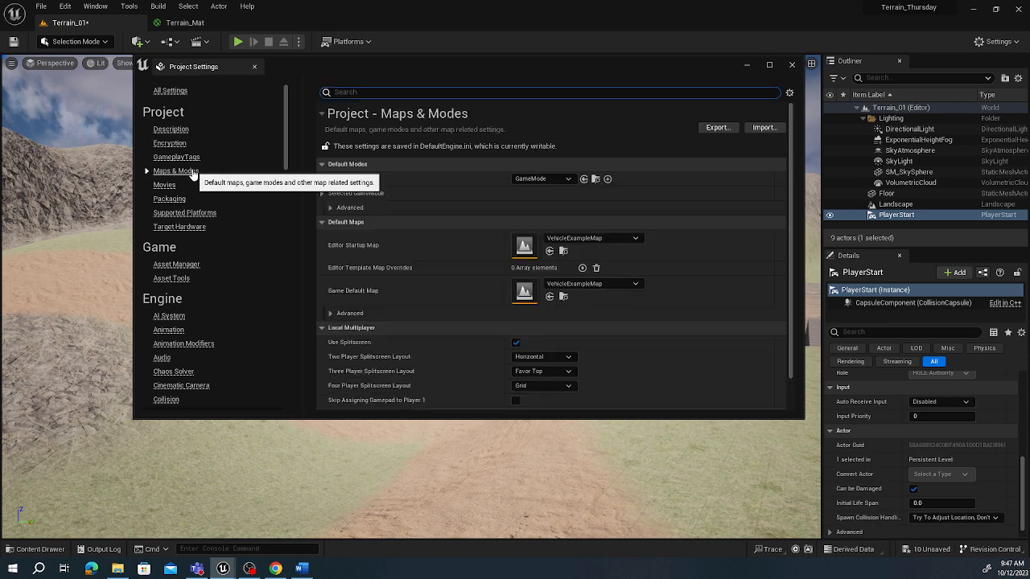
{"action": "left_click", "coordinate": [567, 180]}
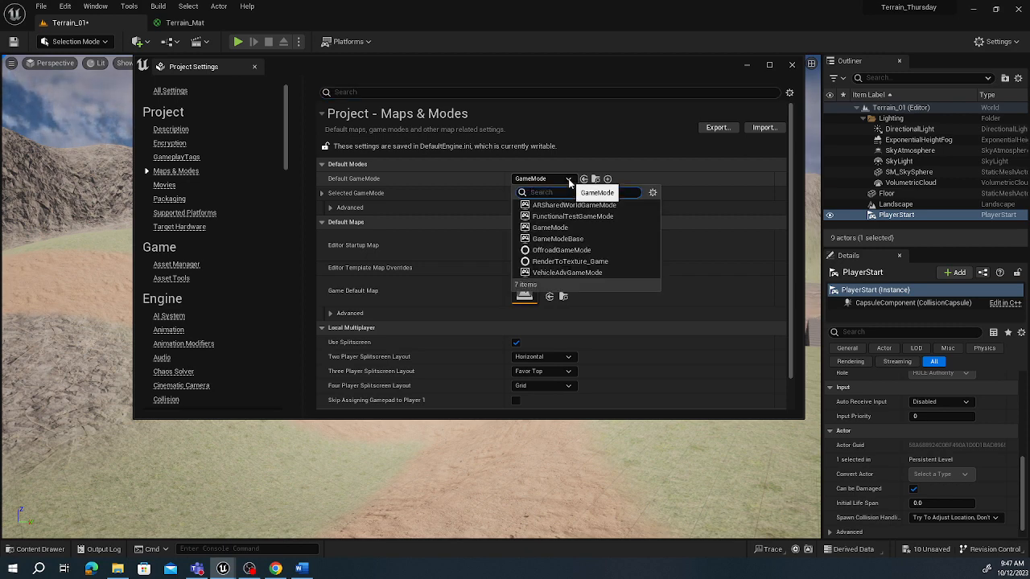
{"action": "left_click", "coordinate": [574, 273]}
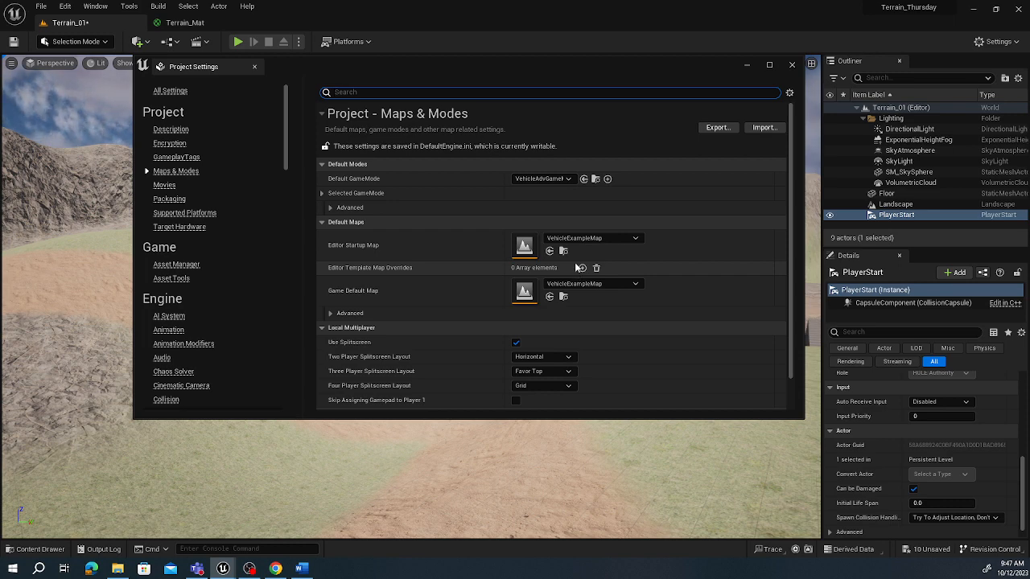
{"action": "left_click", "coordinate": [539, 178]}
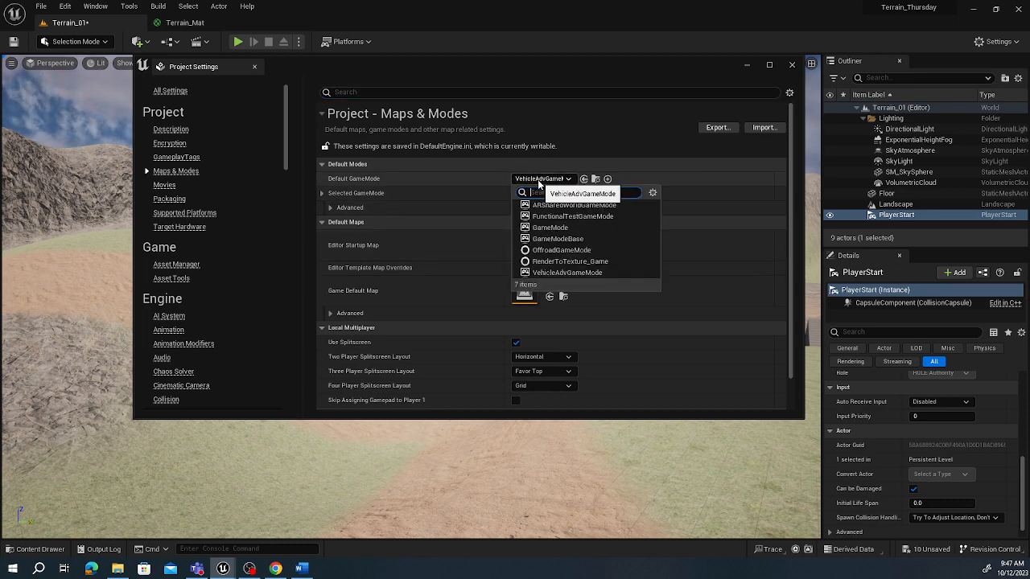
{"action": "left_click", "coordinate": [560, 250]}
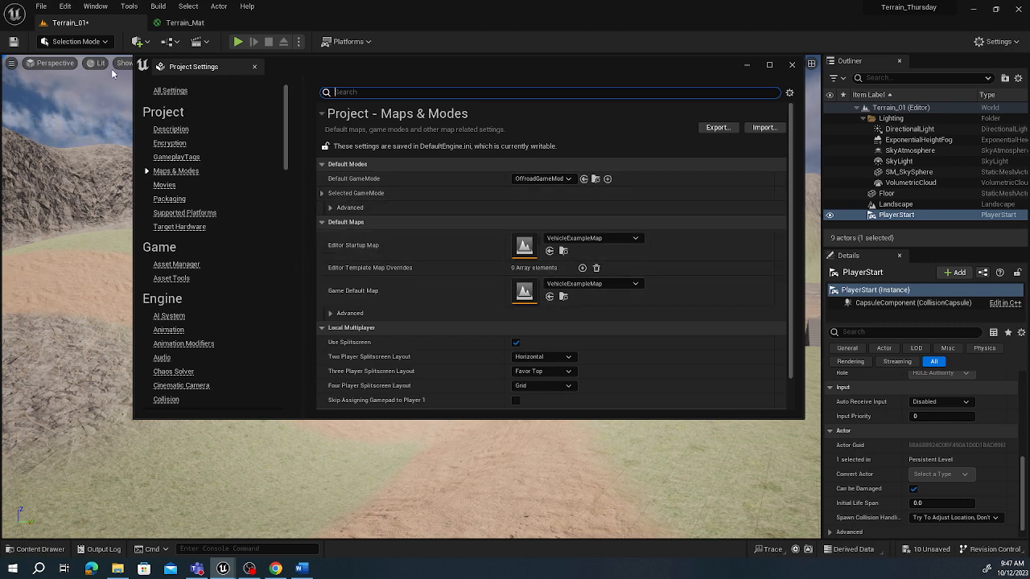
- Set both the editor startup map and the game default map to Terrain_01, and close the project settings
{"action": "left_click", "coordinate": [595, 238]}
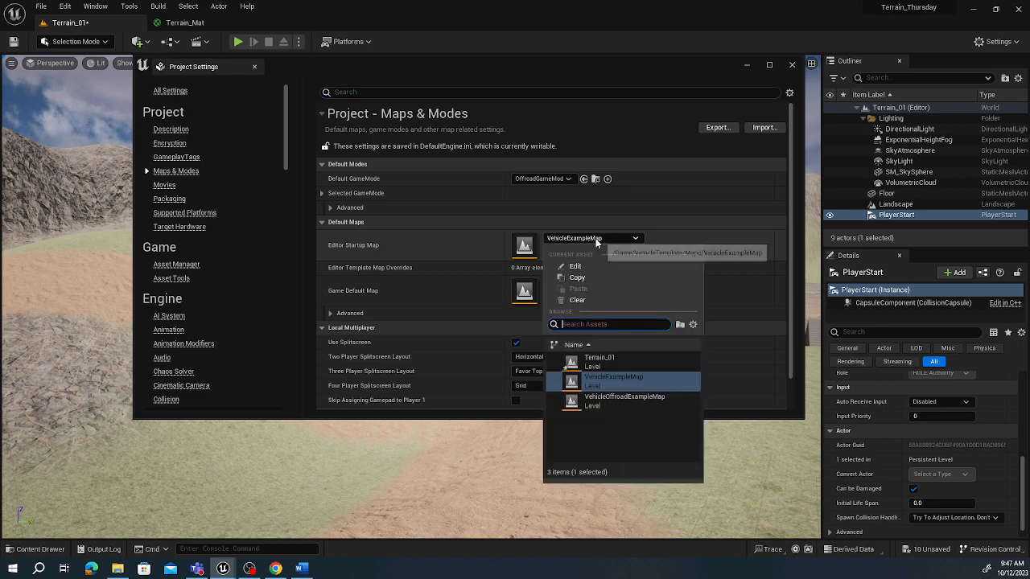
{"action": "left_click", "coordinate": [602, 360]}
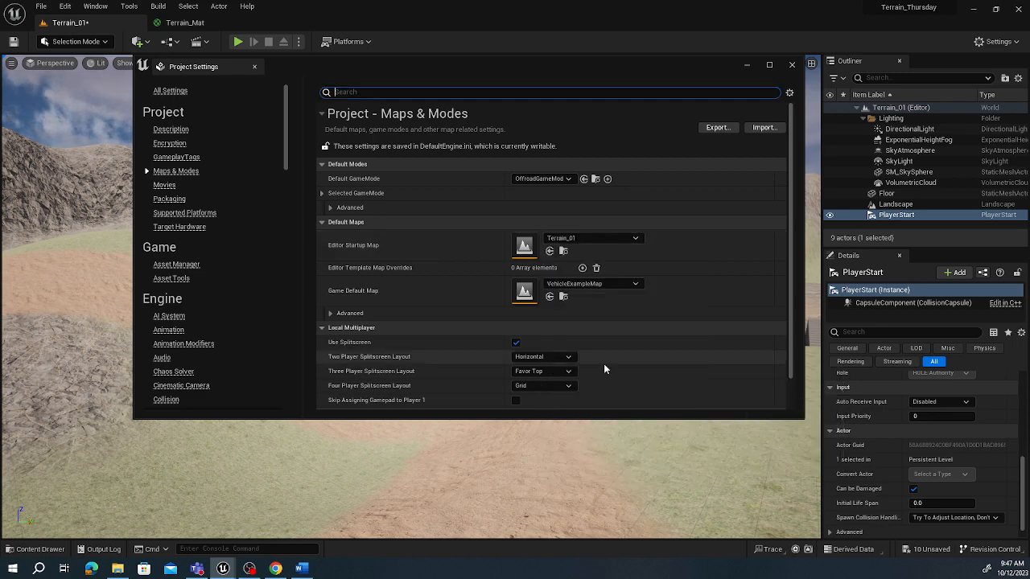
{"action": "left_click", "coordinate": [604, 284]}
{"action": "left_click", "coordinate": [609, 411]}
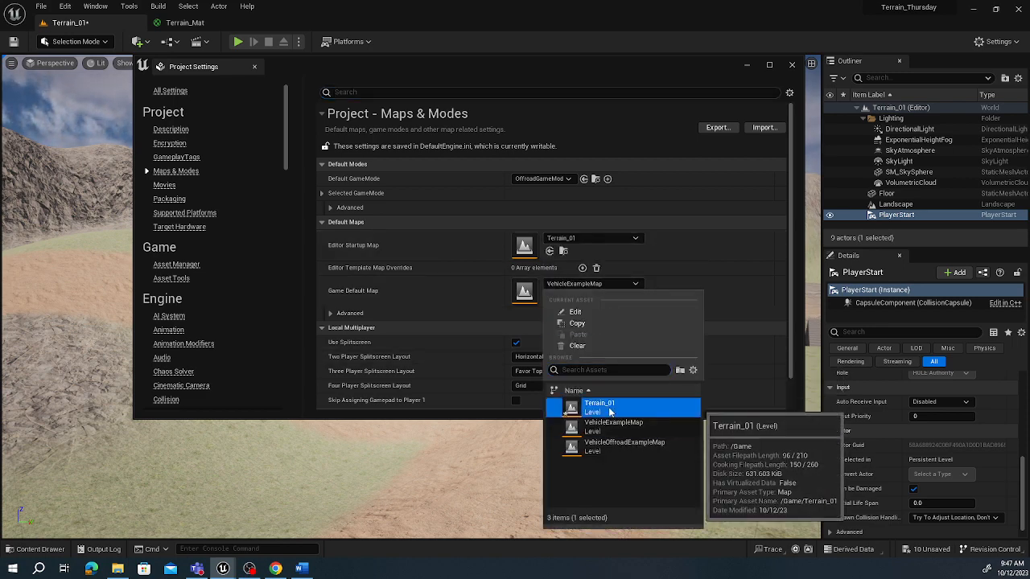
{"action": "left_click", "coordinate": [792, 65]}
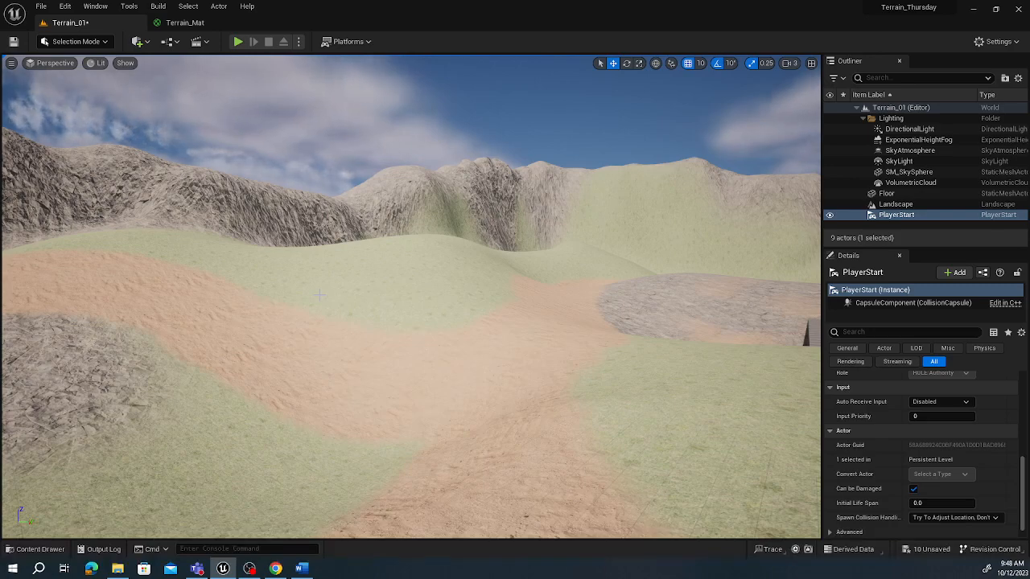
- Play-test the level by driving the off-road buggy across the terrain and up over the edge mountains, and stop the session
{"action": "left_click", "coordinate": [239, 42]}
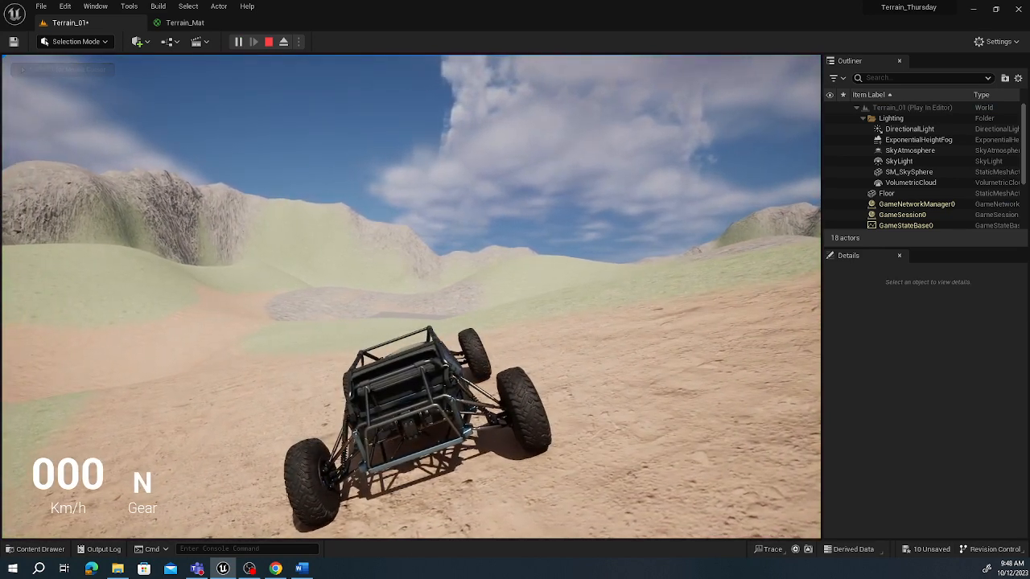
{"action": "key", "text": "w"}
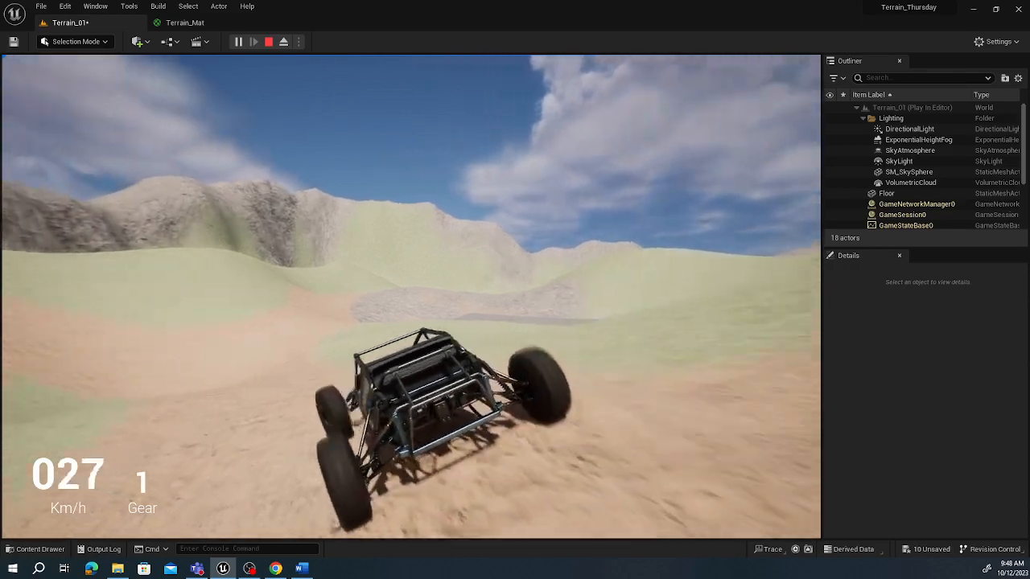
{"action": "key", "text": "w"}
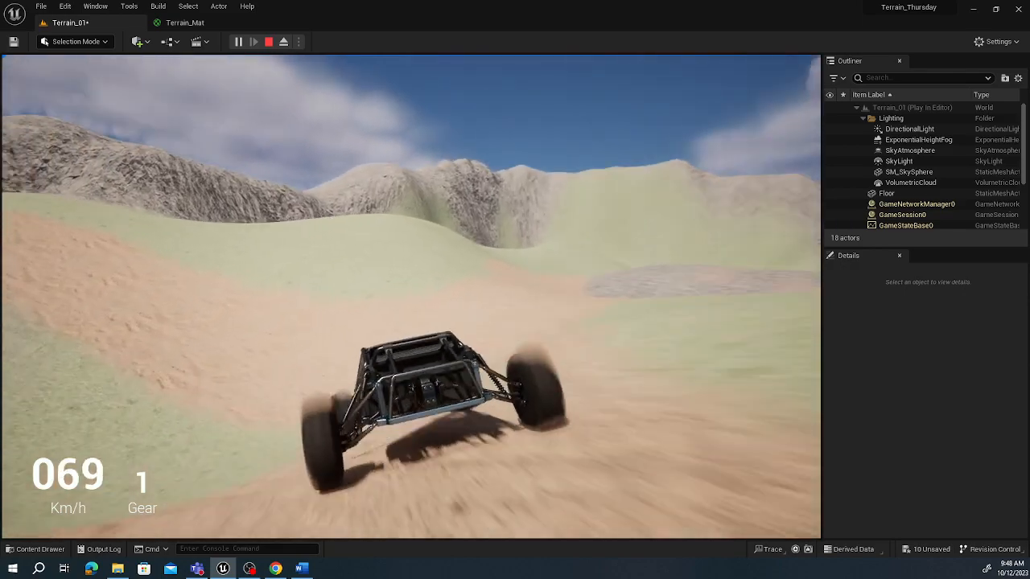
{"action": "key", "text": "s"}
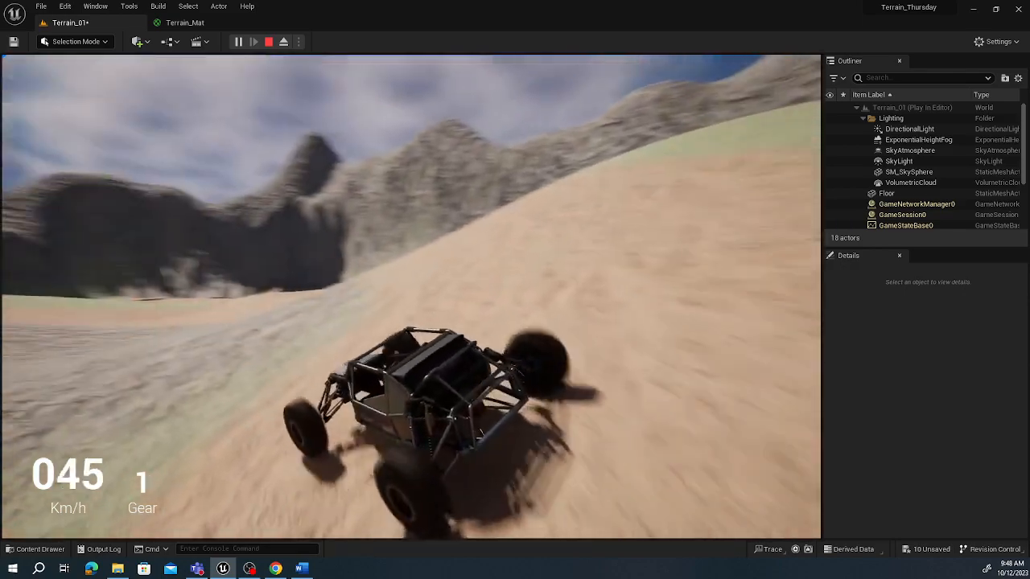
{"action": "key", "text": "d"}
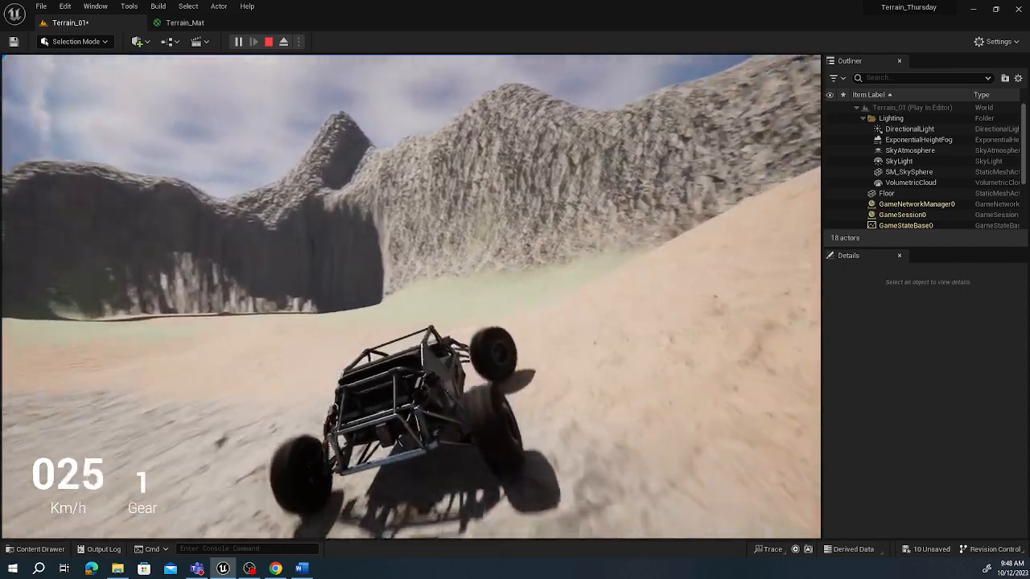
{"action": "key", "text": "w"}
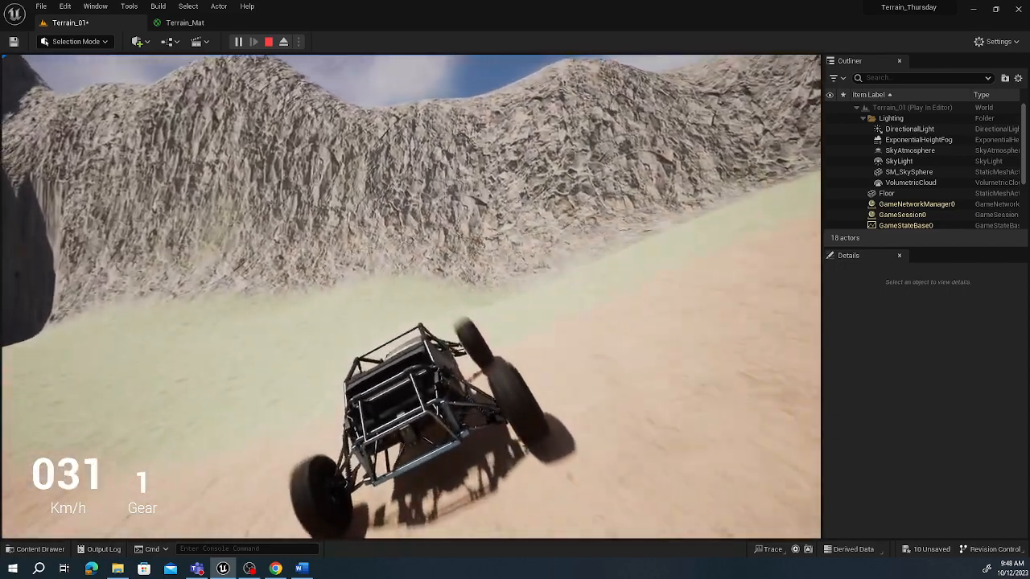
{"action": "key", "text": "w"}
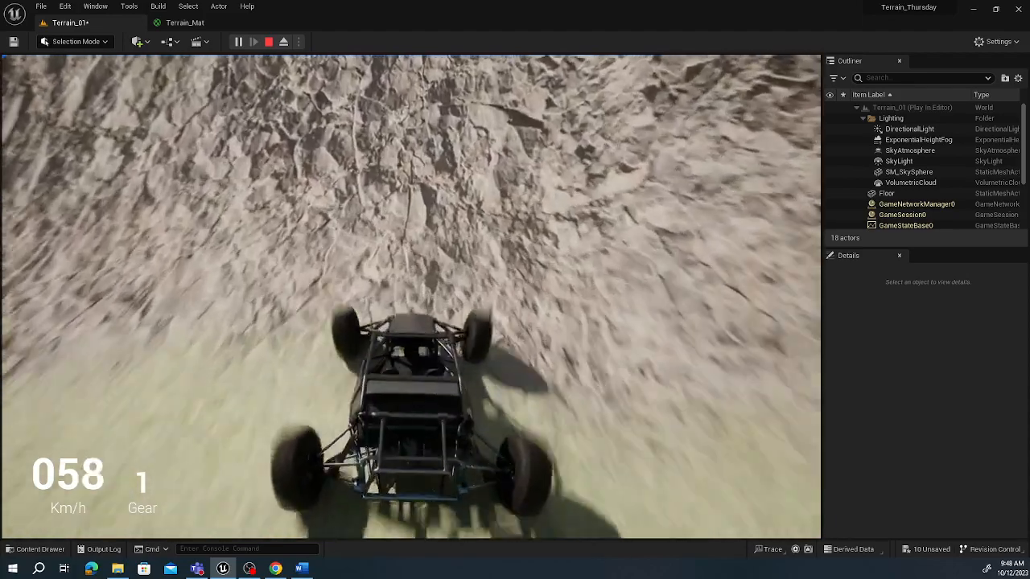
{"action": "key", "text": "w"}
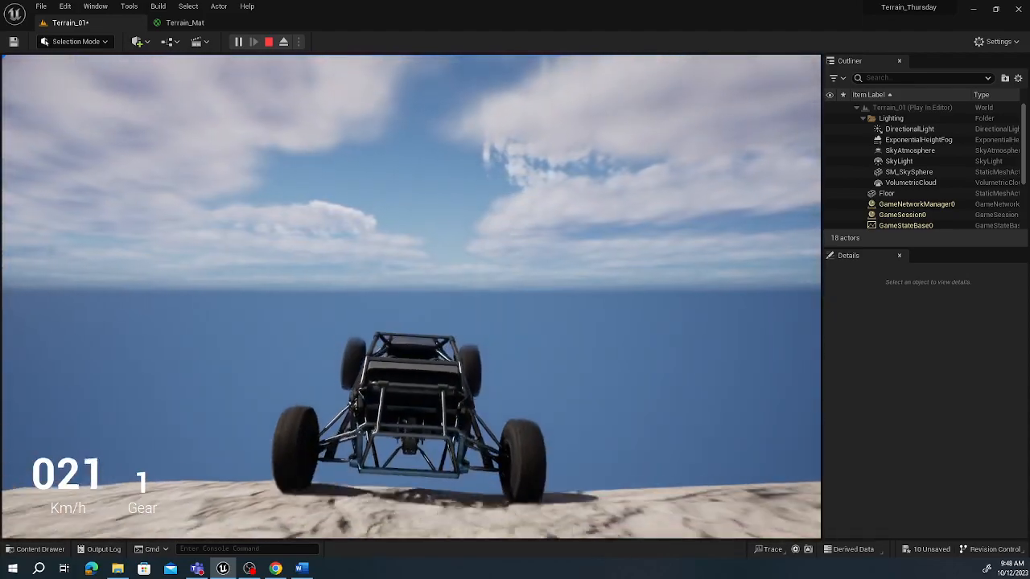
{"action": "key", "text": "Escape"}
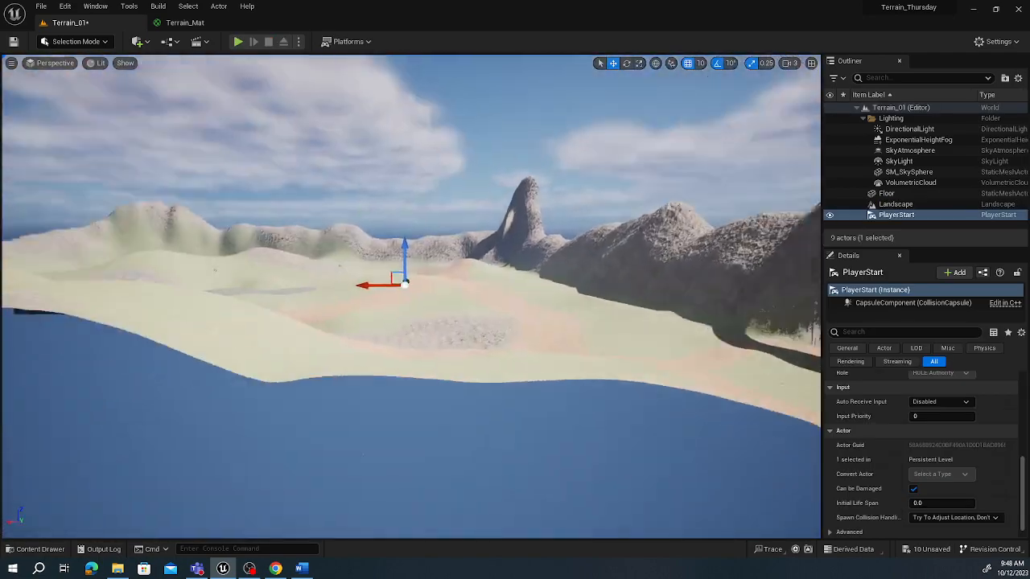
- Add a Blocking Volume at the mountain ridge along one edge of the terrain
{"action": "right_click_drag", "start_coordinate": [411, 296], "coordinate": [777, 228]}
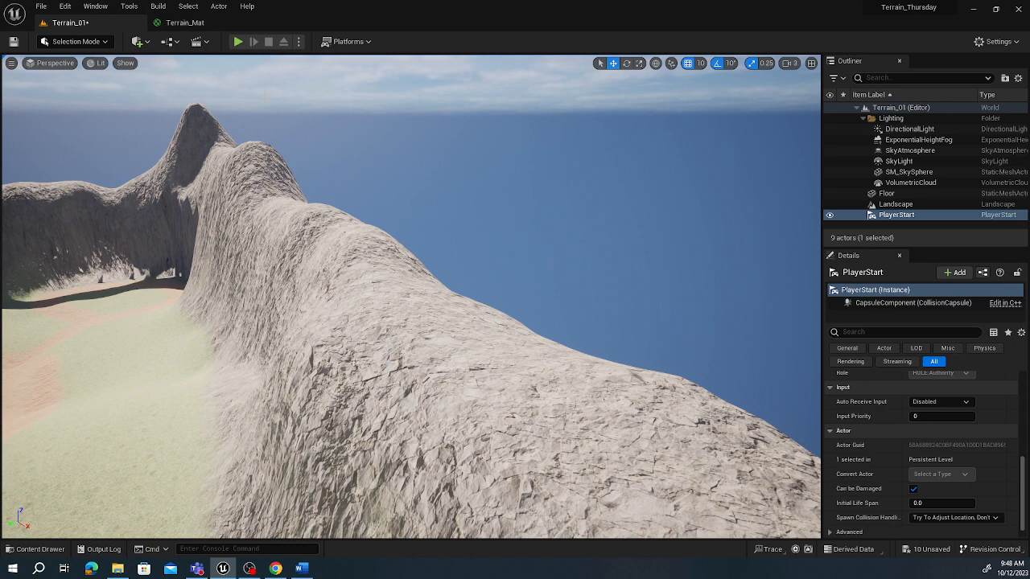
{"action": "left_click", "coordinate": [140, 42]}
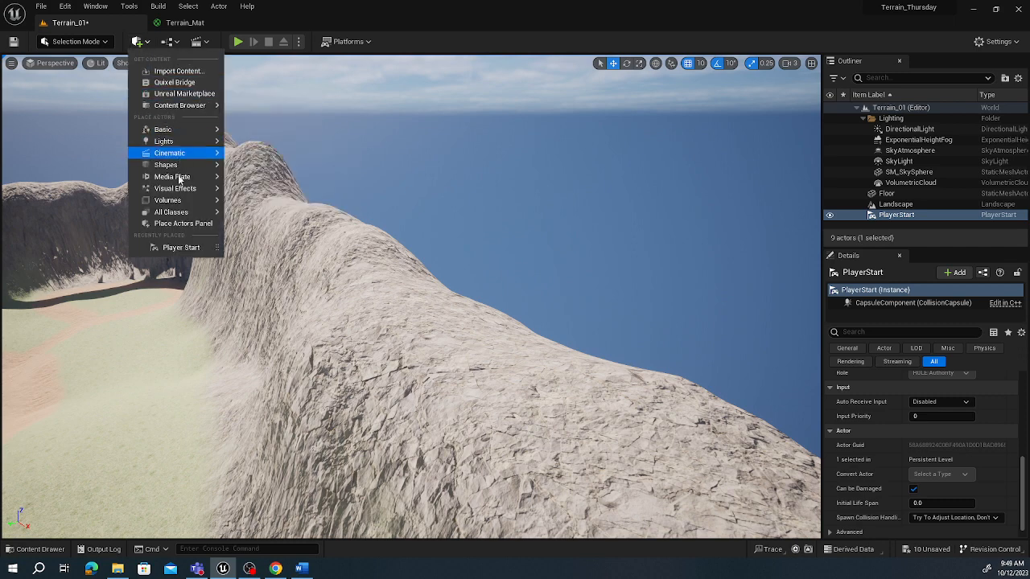
{"action": "mouse_move", "coordinate": [185, 204]}
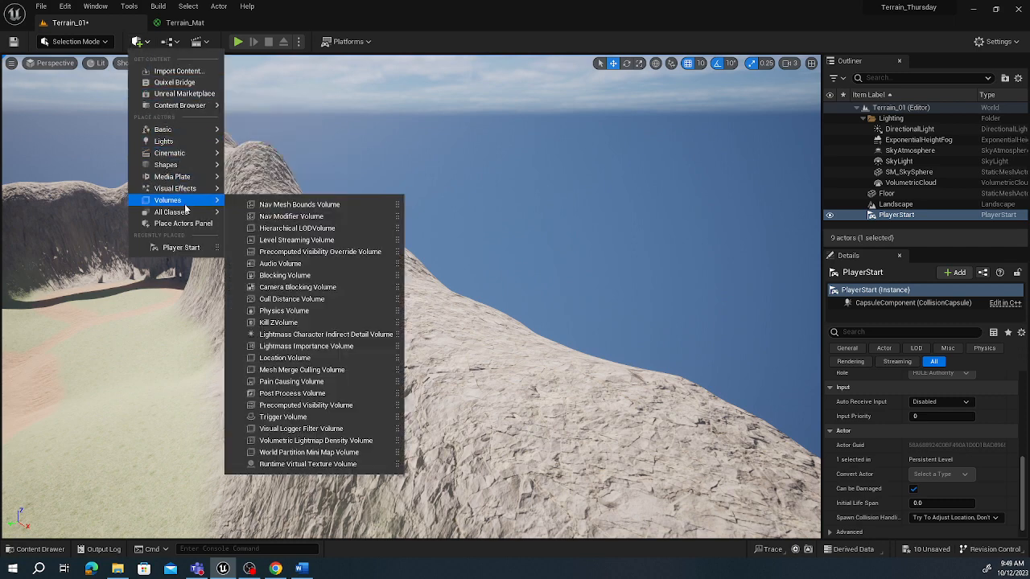
{"action": "left_click", "coordinate": [303, 275]}
{"action": "key", "text": "s"}
{"action": "right_click_drag", "start_coordinate": [113, 309], "coordinate": [336, 267]}
{"action": "key", "text": "s"}
{"action": "key", "text": "s"}
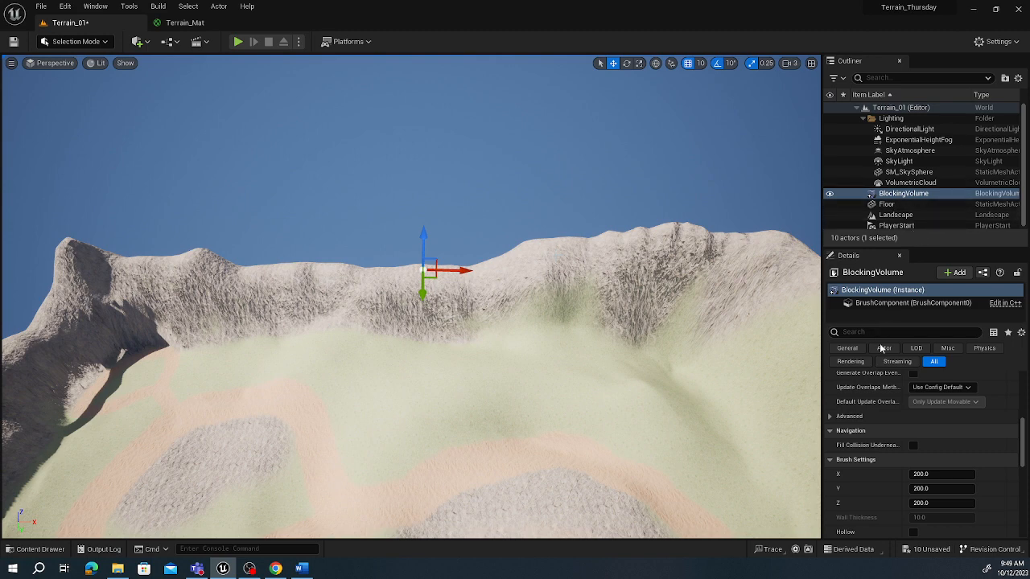
- Stretch the blocking volume's brush X size to about 33214 so it spans the ridge
{"action": "scroll", "coordinate": [922, 419], "scroll_direction": "up", "scroll_amount": 10}
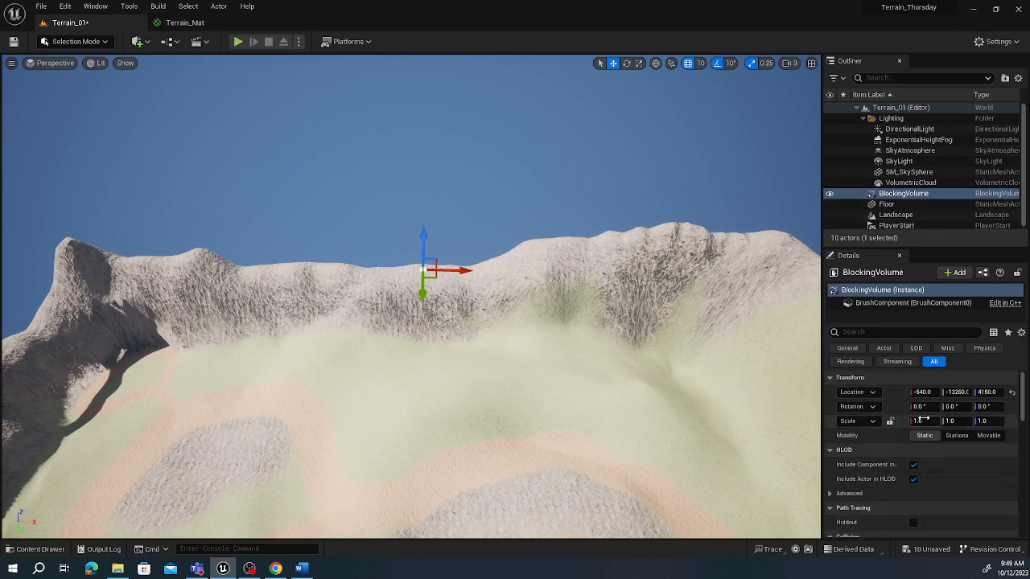
{"action": "scroll", "coordinate": [898, 448], "scroll_direction": "down", "scroll_amount": 10}
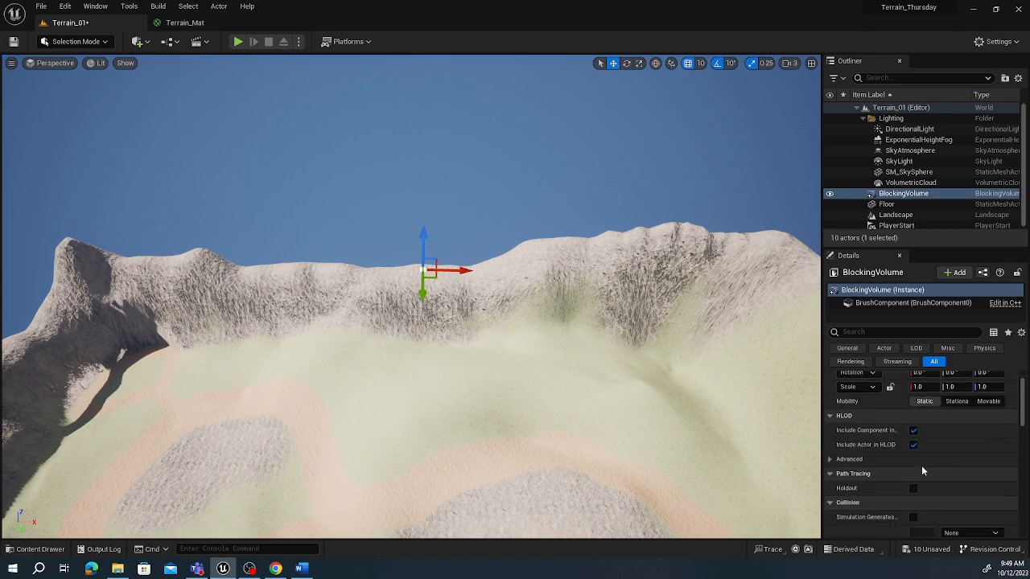
{"action": "scroll", "coordinate": [951, 449], "scroll_direction": "down", "scroll_amount": 2}
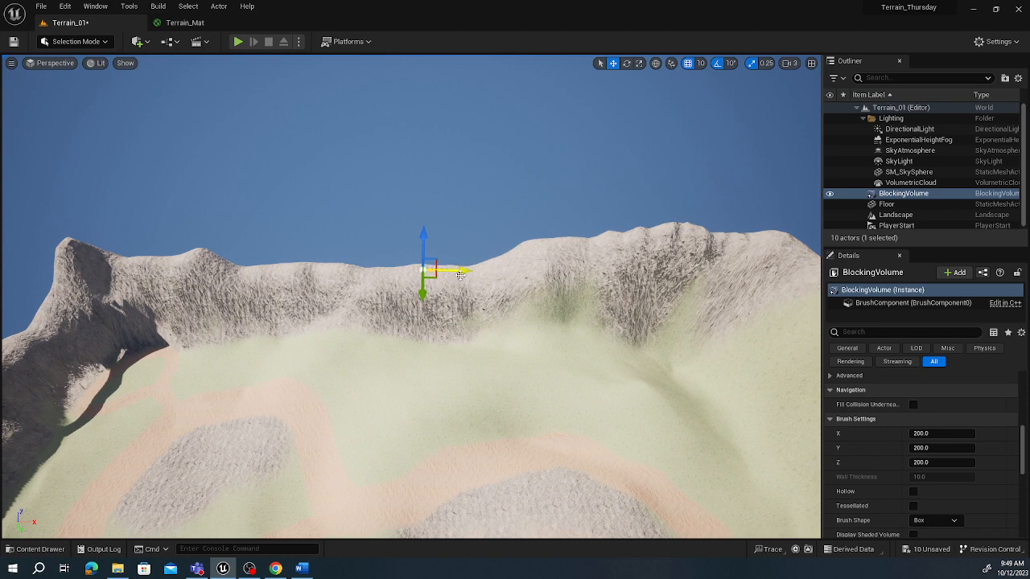
{"action": "left_click_drag", "start_coordinate": [941, 433], "coordinate": [1025, 433]}
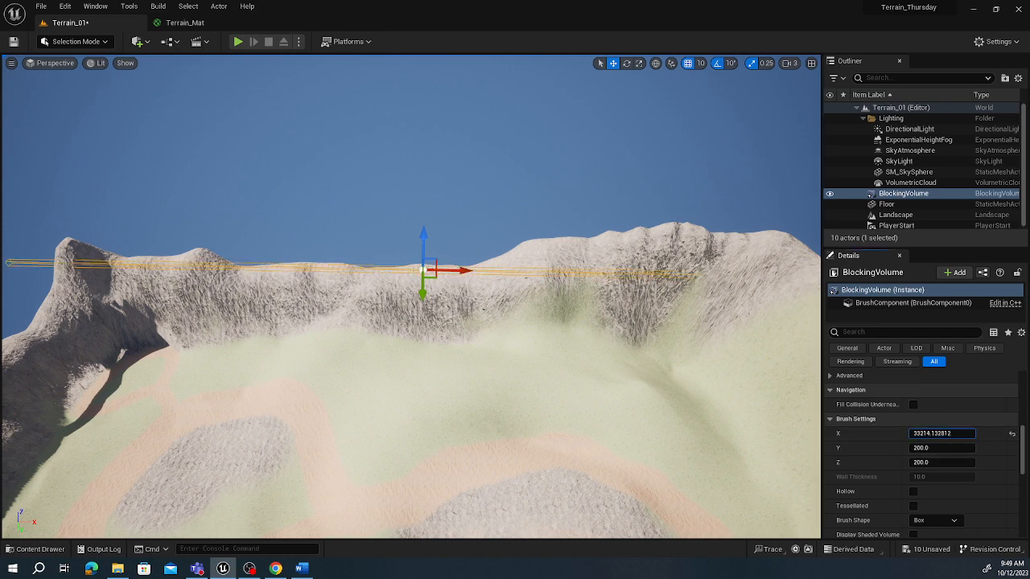
- Increase the blocking volume's brush Z size to about 4313 and shift it along its Y axis to line up with the terrain's edge
{"action": "right_click_drag", "start_coordinate": [530, 430], "coordinate": [527, 452]}
{"action": "key", "text": "w"}
{"action": "key", "text": "s"}
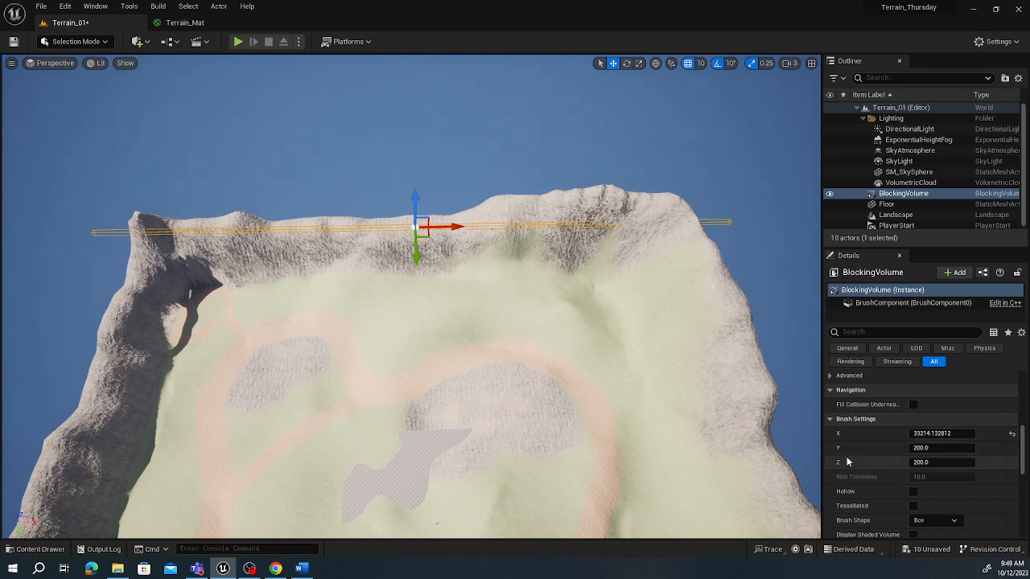
{"action": "left_click_drag", "start_coordinate": [941, 463], "coordinate": [997, 463]}
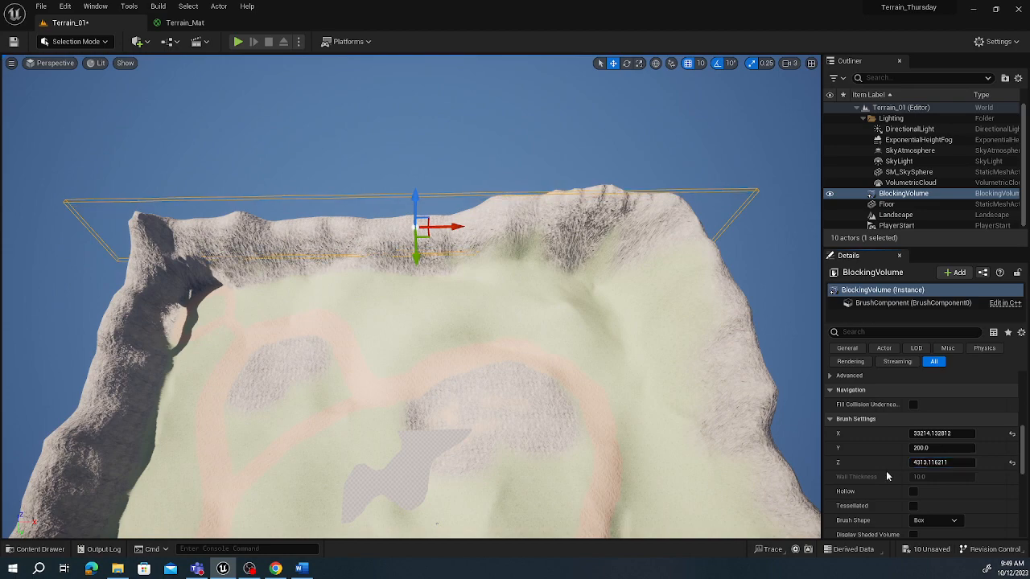
{"action": "right_click_drag", "start_coordinate": [437, 297], "coordinate": [250, 306]}
{"action": "right_click_drag", "start_coordinate": [435, 355], "coordinate": [674, 406]}
{"action": "left_click_drag", "start_coordinate": [372, 369], "coordinate": [394, 382]}
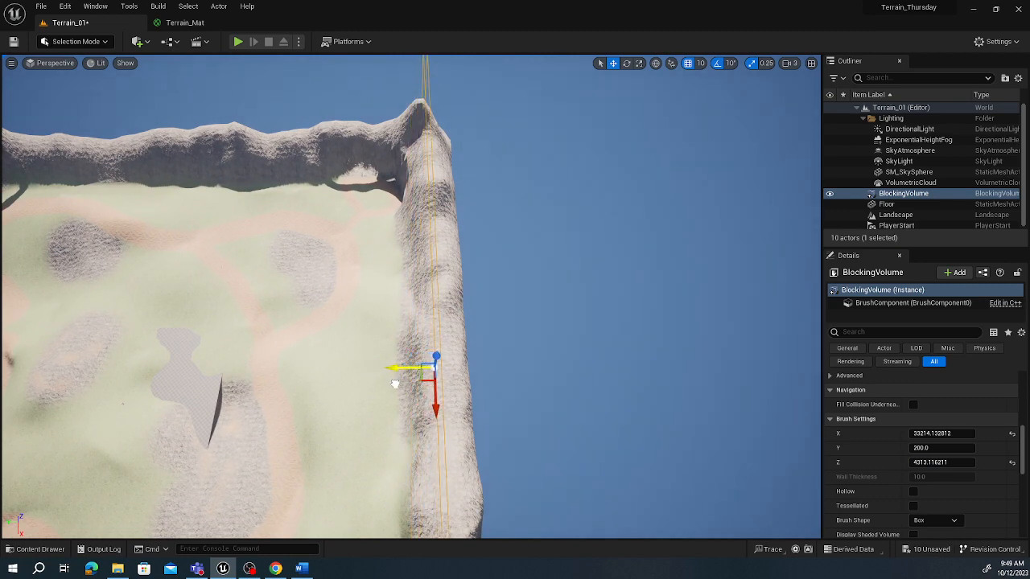
- Duplicate the blocking volume across to the opposite edge of the terrain and lower the copy onto the ridge there
{"action": "right_click_drag", "start_coordinate": [394, 384], "coordinate": [392, 401]}
{"action": "key", "text": "a"}
{"action": "key", "text": "d"}
{"action": "key", "text": "s"}
{"action": "key", "text": "a"}
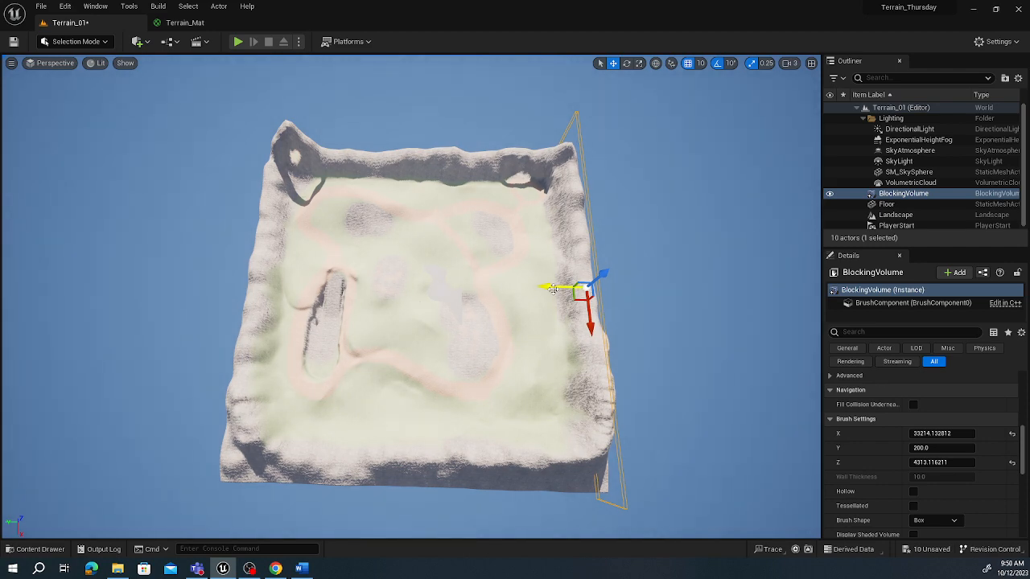
{"action": "left_click_drag", "start_coordinate": [553, 287], "coordinate": [211, 305], "text": "alt"}
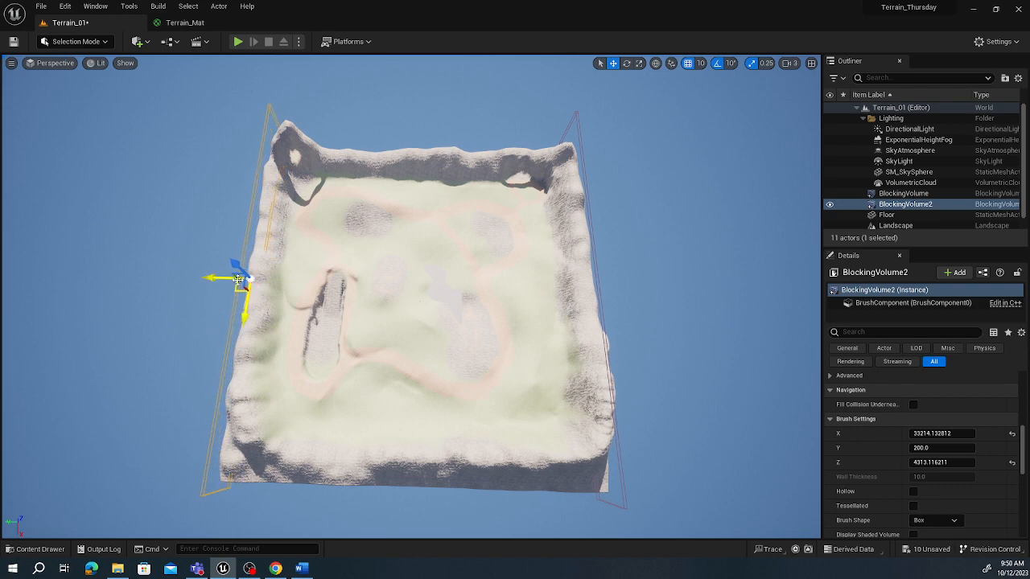
{"action": "right_click_drag", "start_coordinate": [412, 297], "coordinate": [363, 338]}
{"action": "right_click_drag", "start_coordinate": [516, 364], "coordinate": [310, 316]}
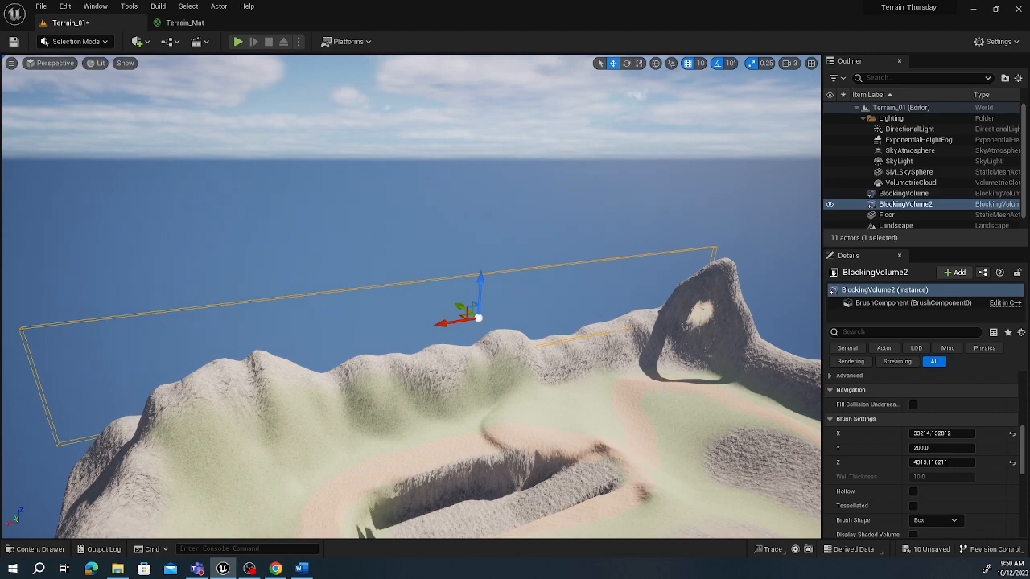
{"action": "left_click_drag", "start_coordinate": [481, 280], "coordinate": [479, 308]}
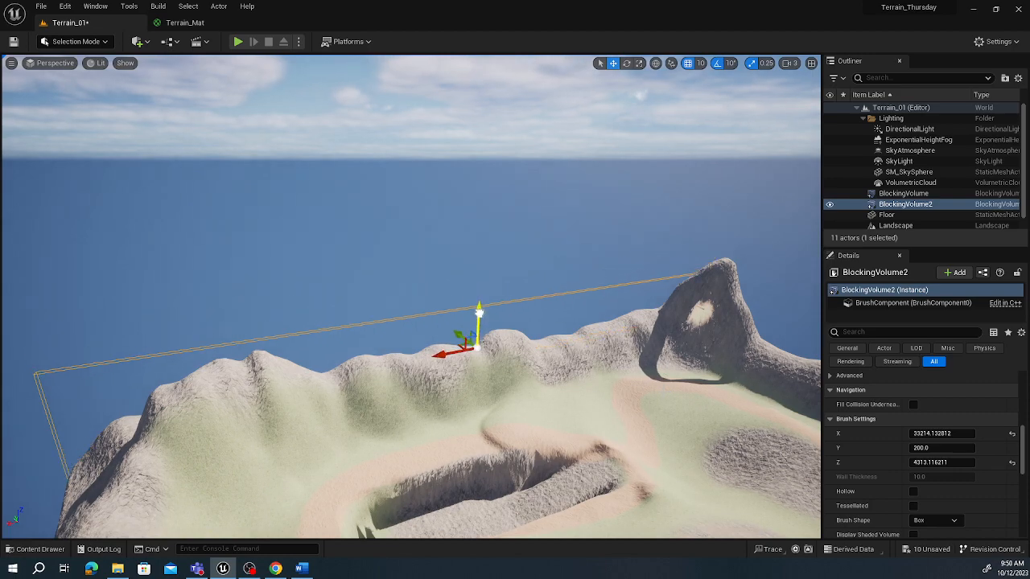
- Select both blocking volumes and duplicate them as a pair rotated perpendicular to the originals
{"action": "right_click_drag", "start_coordinate": [479, 312], "coordinate": [548, 223]}
{"action": "key", "text": "s"}
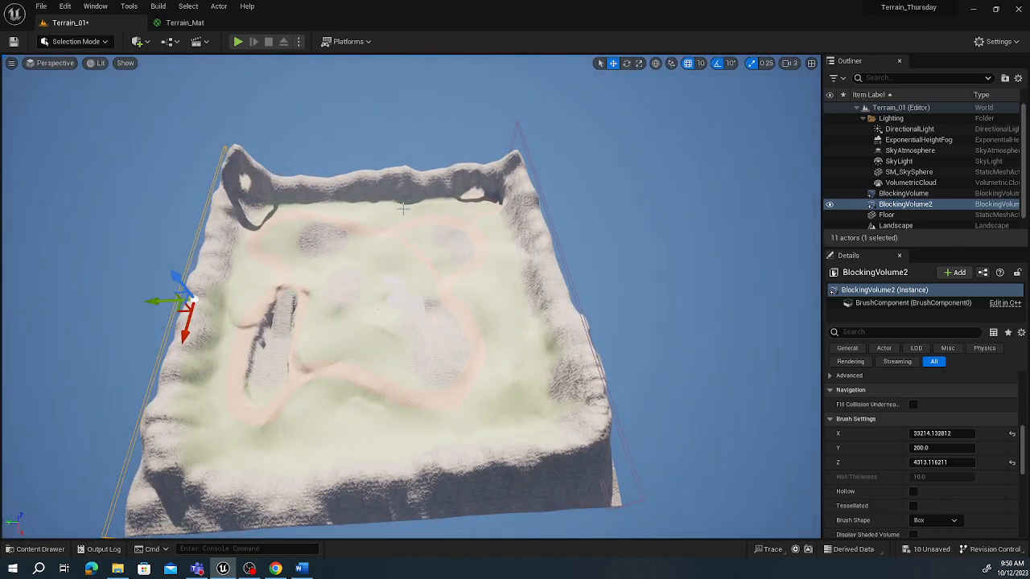
{"action": "left_click", "coordinate": [517, 135], "text": "ctrl"}
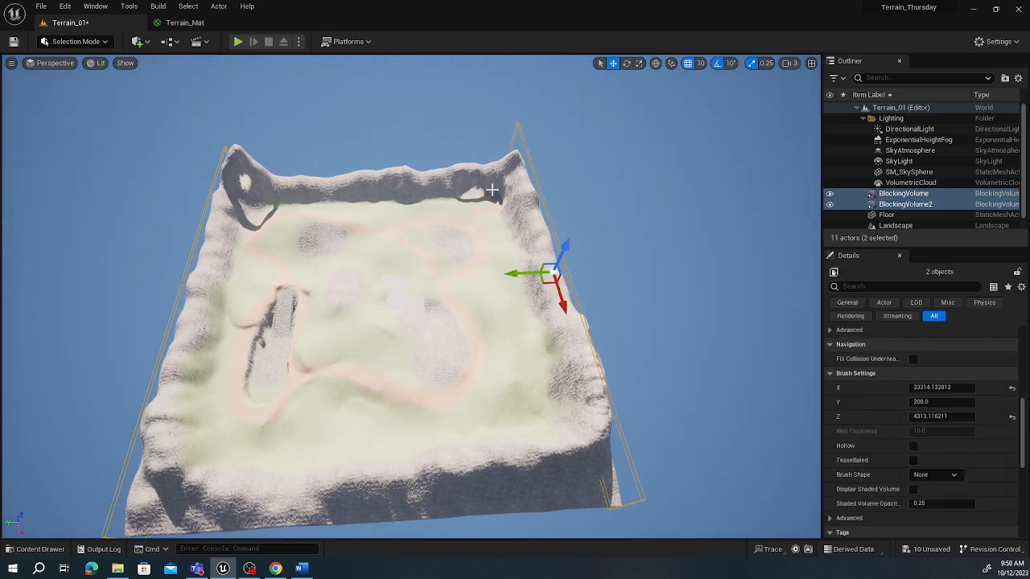
{"action": "key", "text": "e"}
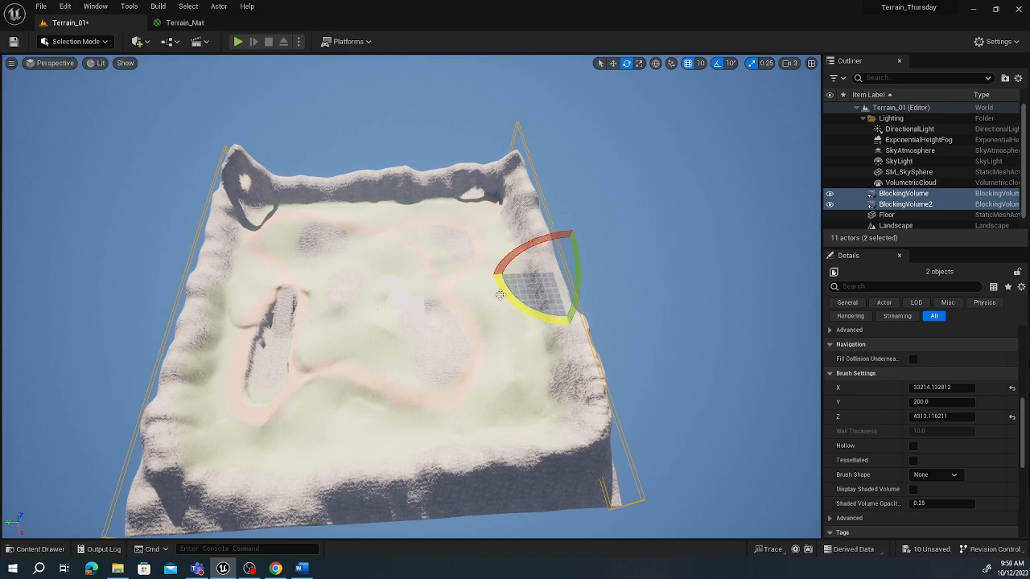
{"action": "left_click_drag", "start_coordinate": [527, 310], "coordinate": [268, 295], "text": "alt"}
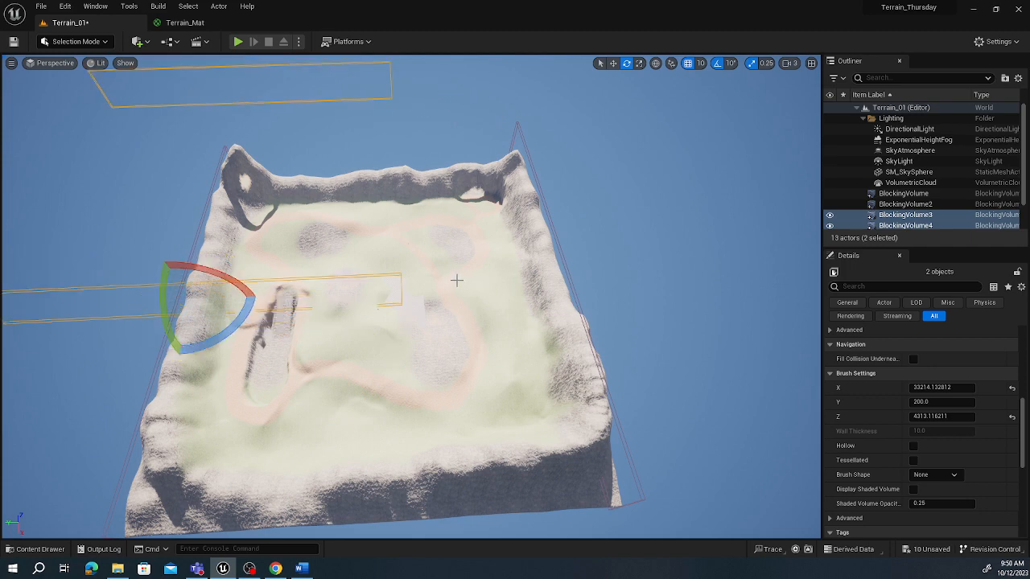
- Move the two rotated blocking volumes together so they line the terrain's two remaining open edges
{"action": "key", "text": "w"}
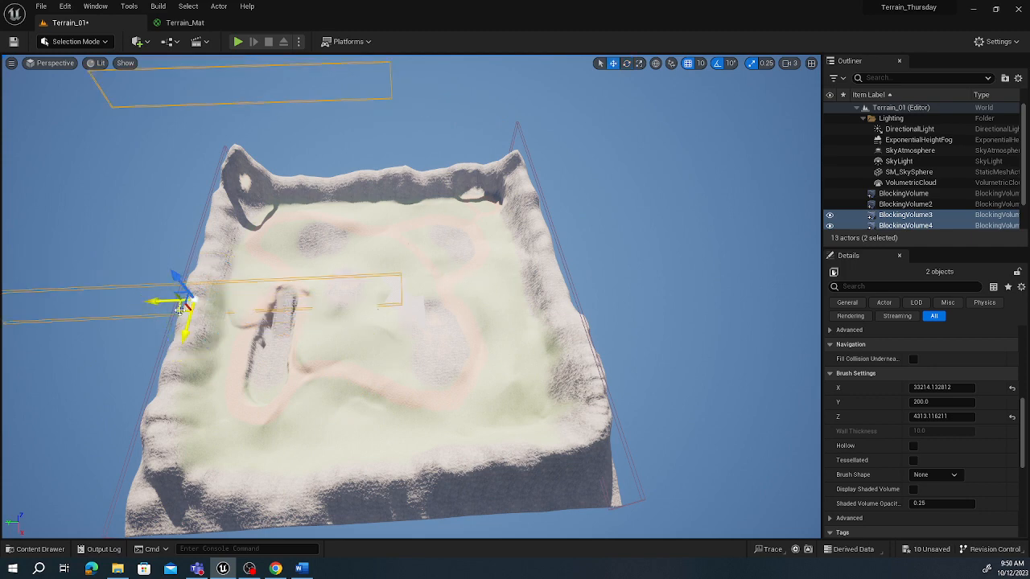
{"action": "left_click_drag", "start_coordinate": [181, 310], "coordinate": [381, 478]}
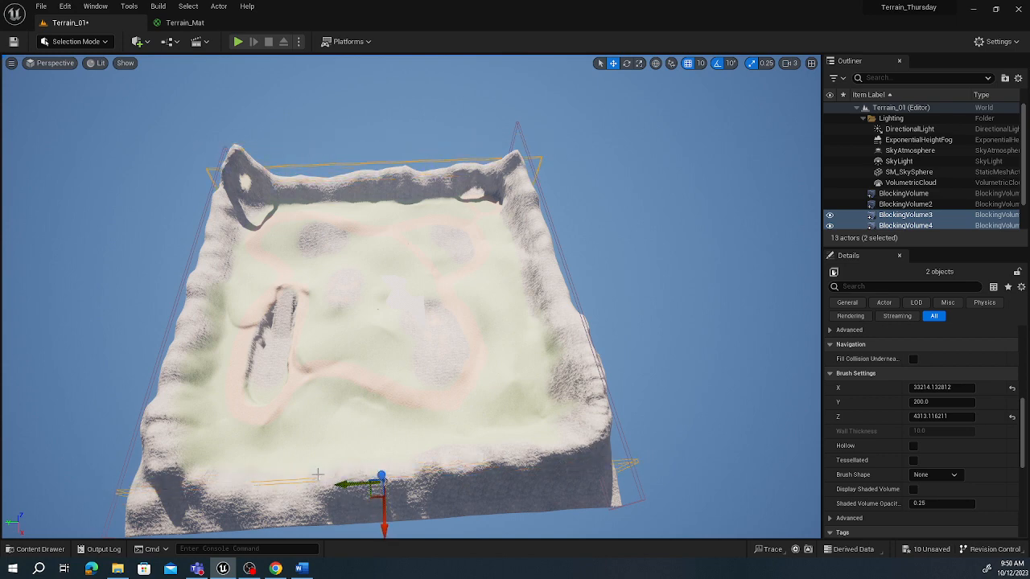
{"action": "right_click_drag", "start_coordinate": [382, 480], "coordinate": [409, 493]}
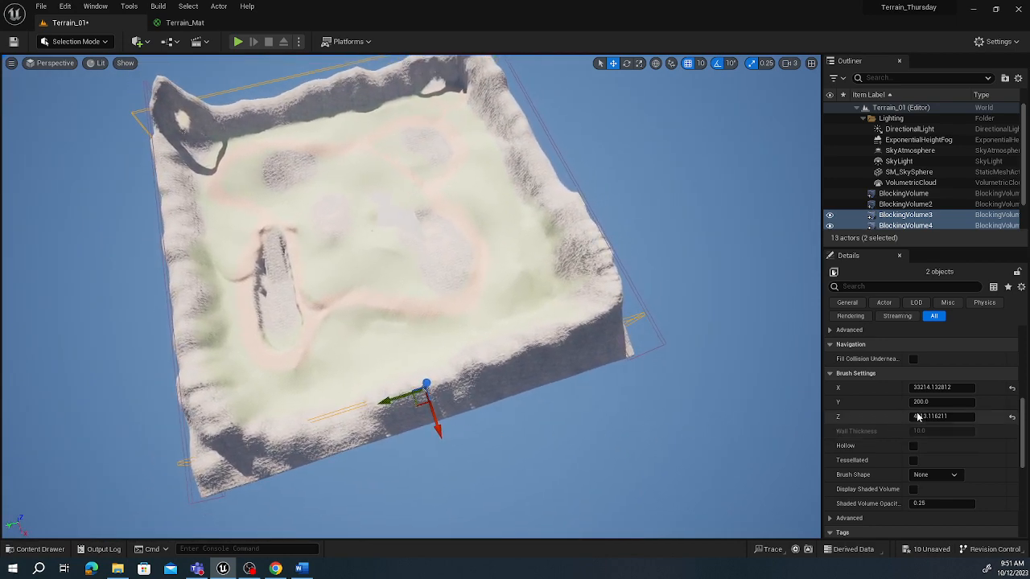
- Select only BlockingVolume4 along the near edge and increase its brush Z size to about 12674
{"action": "left_click", "coordinate": [919, 418]}
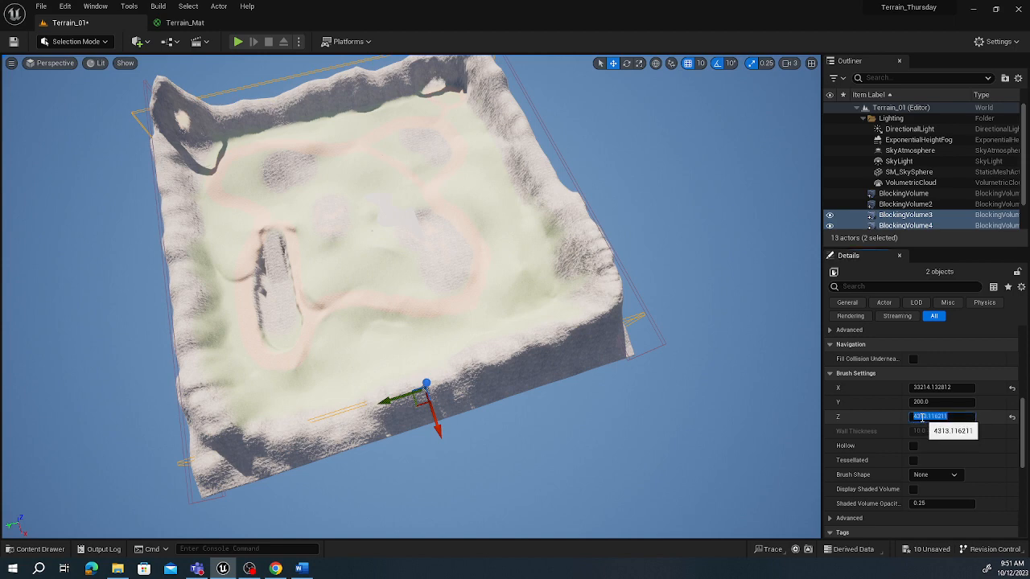
{"action": "left_click", "coordinate": [631, 318]}
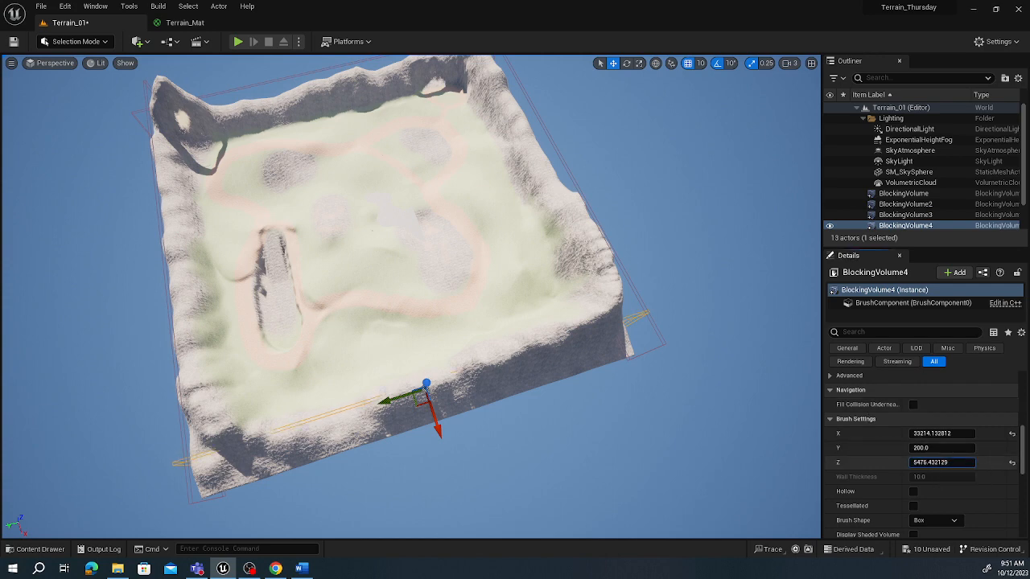
{"action": "left_click_drag", "start_coordinate": [941, 463], "coordinate": [960, 462]}
- Select the blocking volume along the far edge and increase its brush Z size so it rises above the mountains
{"action": "right_click_drag", "start_coordinate": [315, 180], "coordinate": [313, 129]}
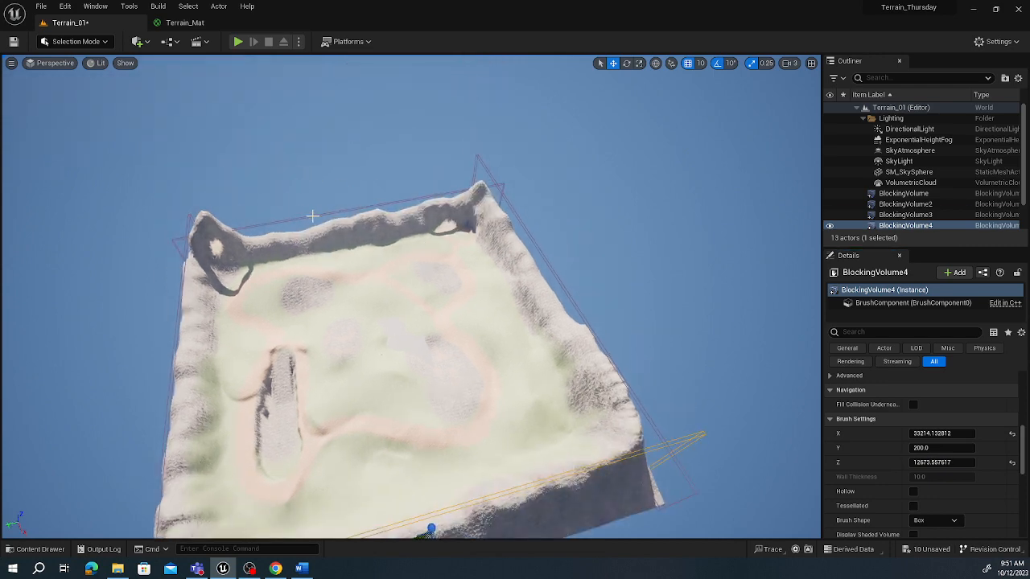
{"action": "left_click", "coordinate": [312, 215]}
{"action": "left_click_drag", "start_coordinate": [916, 463], "coordinate": [949, 463]}
- Increase the brush Z size of BlockingVolume2 to about 9166 and of BlockingVolume, along the opposite side edge, to about 11084
{"action": "left_click", "coordinate": [186, 226]}
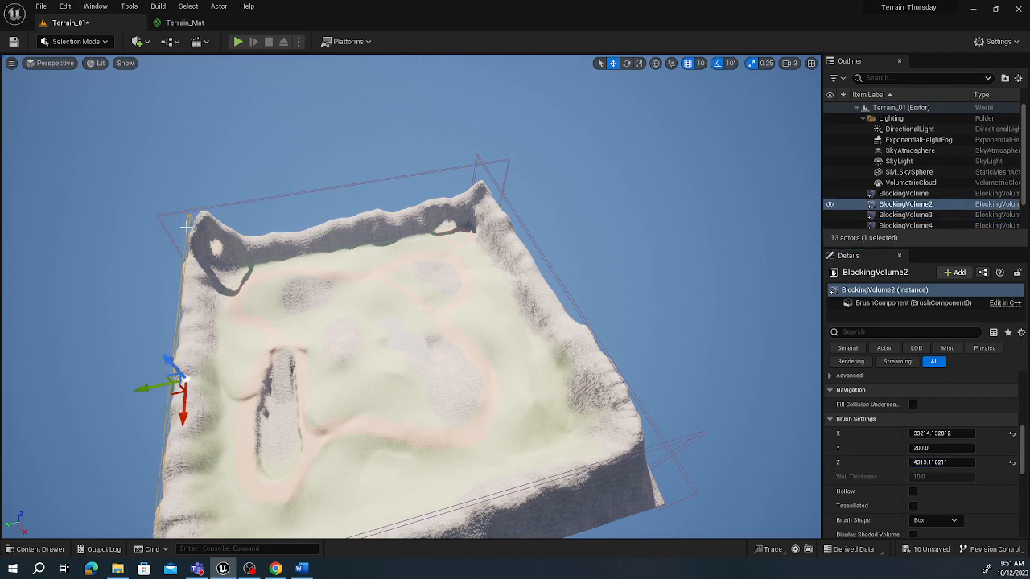
{"action": "left_click_drag", "start_coordinate": [917, 463], "coordinate": [943, 462]}
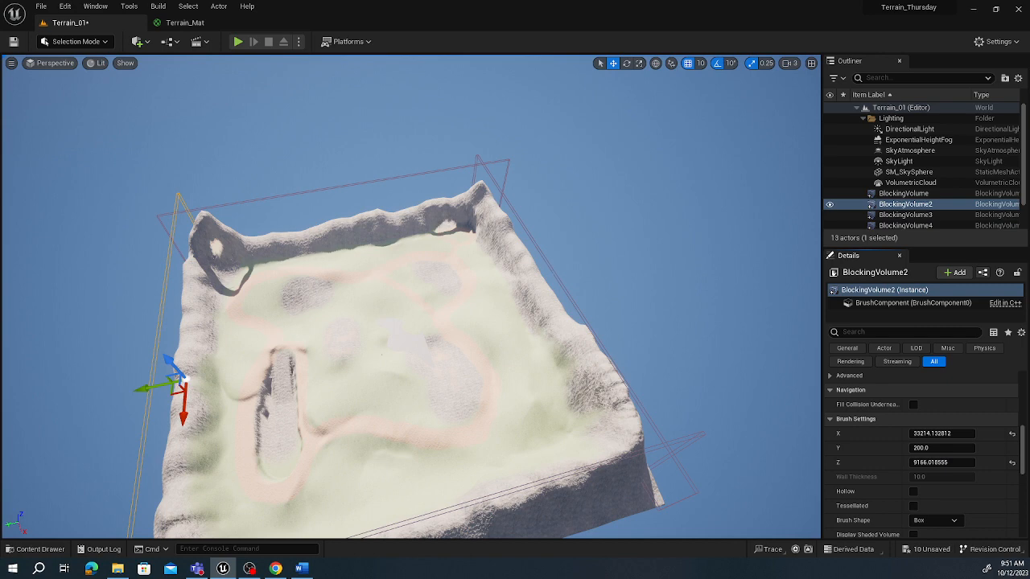
{"action": "left_click", "coordinate": [554, 269]}
{"action": "left_click_drag", "start_coordinate": [918, 463], "coordinate": [953, 463]}
{"action": "mouse_move", "coordinate": [469, 418]}
{"action": "right_mouse_down"}
{"action": "mouse_move", "coordinate": [452, 436]}
{"action": "mouse_move", "coordinate": [402, 435]}
{"action": "mouse_move", "coordinate": [349, 116]}
{"action": "right_mouse_up"}
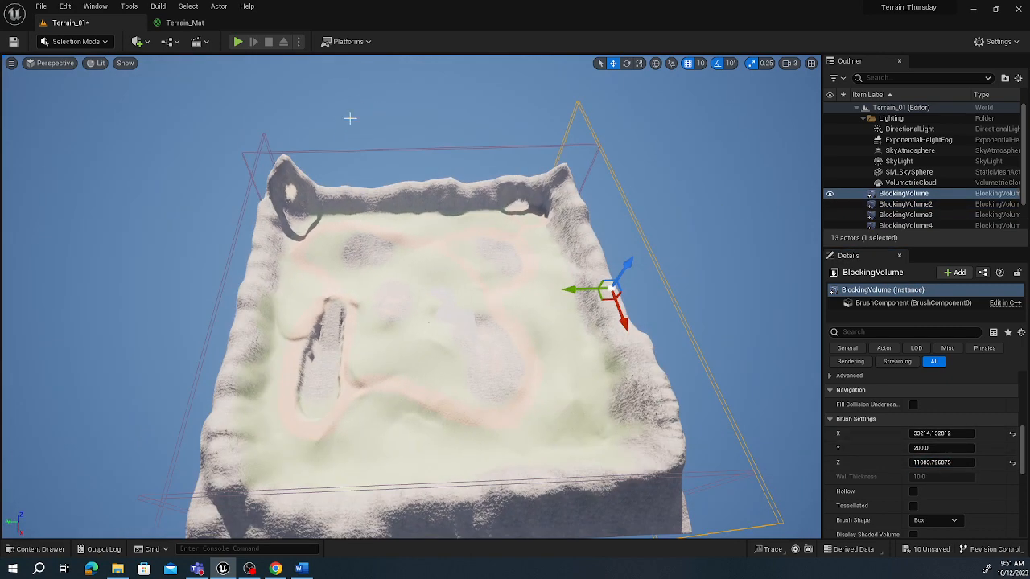
- Play-test the level by driving the off-road vehicle across the terrain and up the edge mountains, and end the play session
{"action": "left_click", "coordinate": [237, 42]}
{"action": "key", "text": "w"}
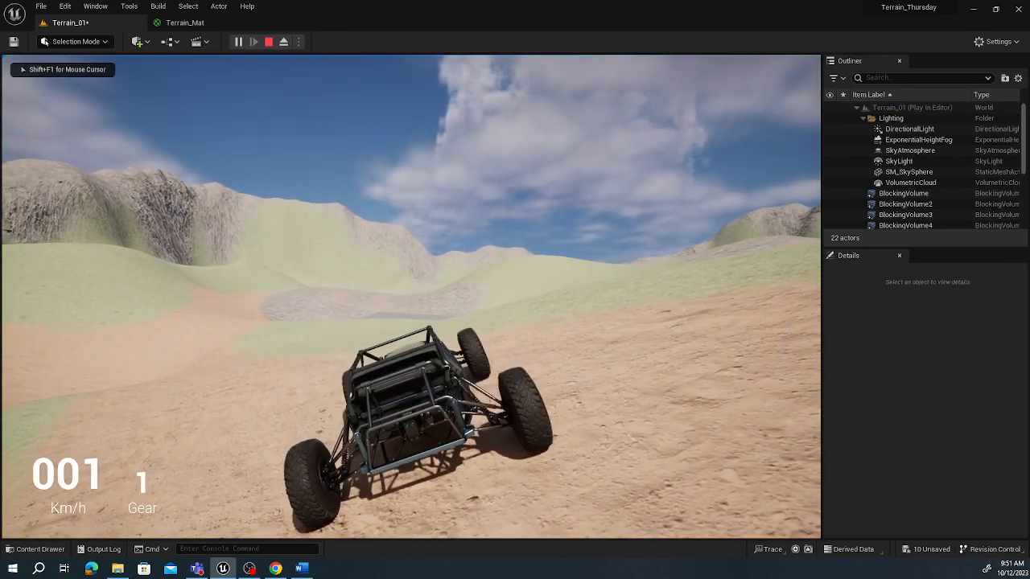
{"action": "key", "text": "a"}
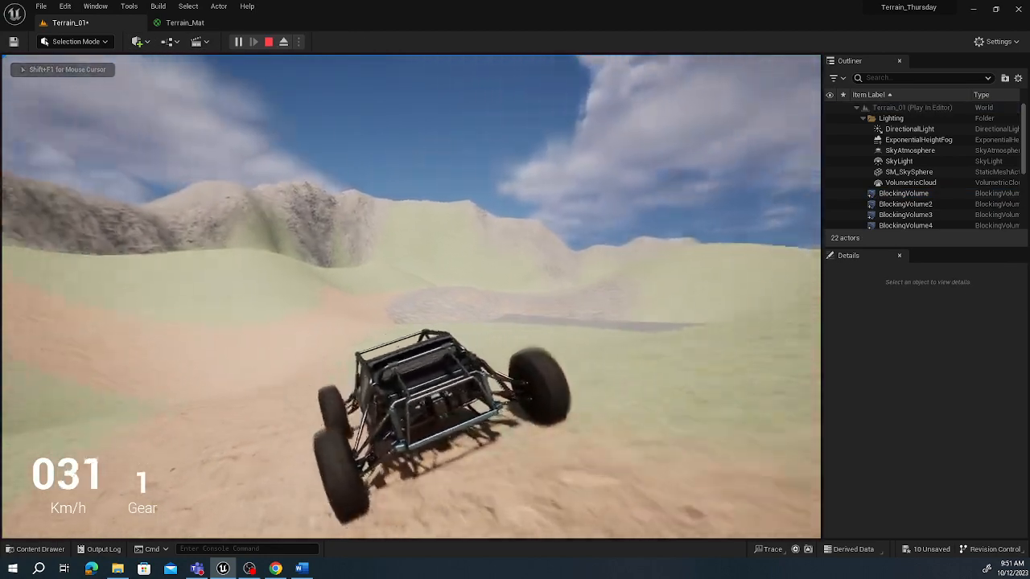
{"action": "key", "text": "w"}
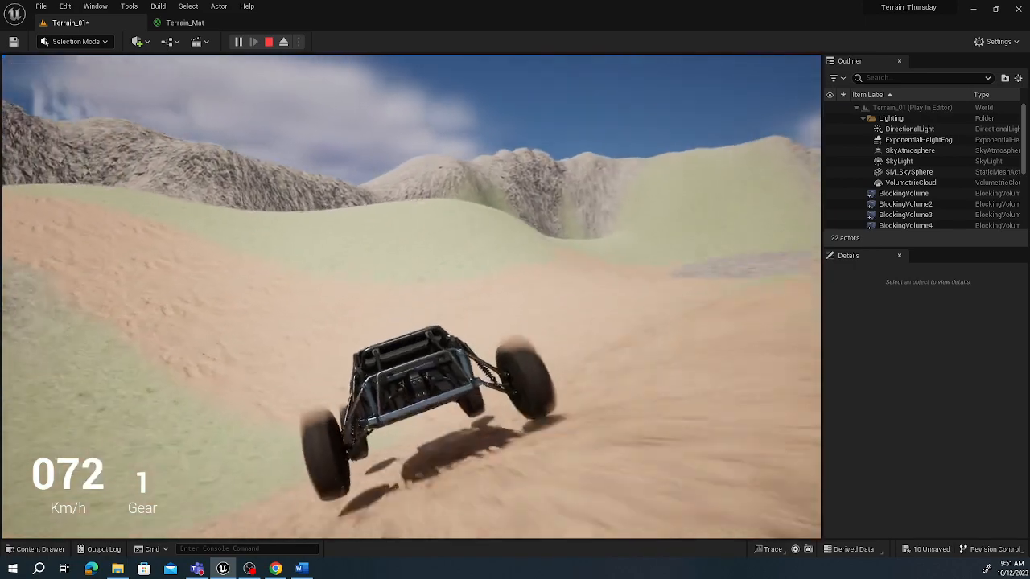
{"action": "key", "text": "w"}
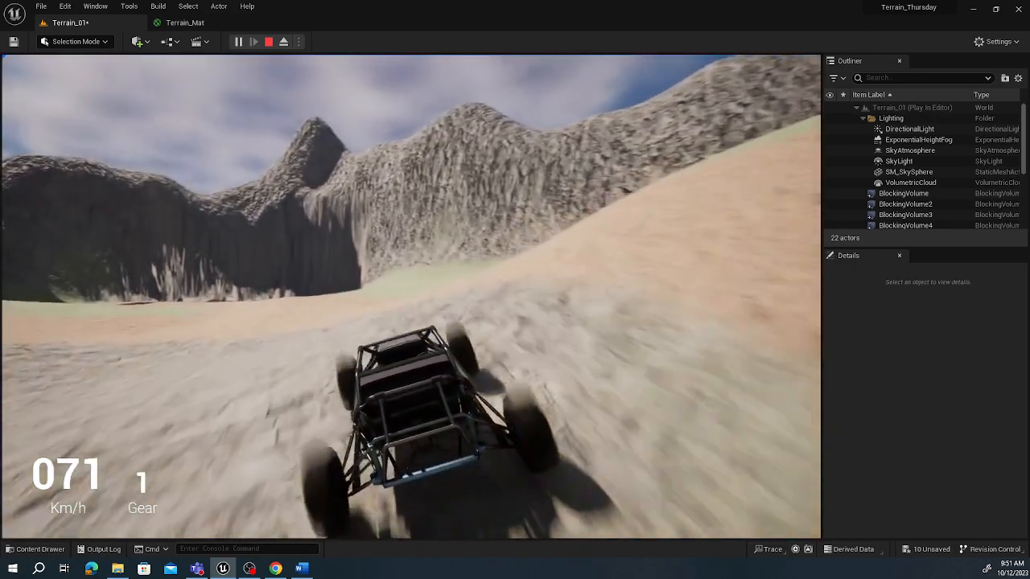
{"action": "key", "text": "w"}
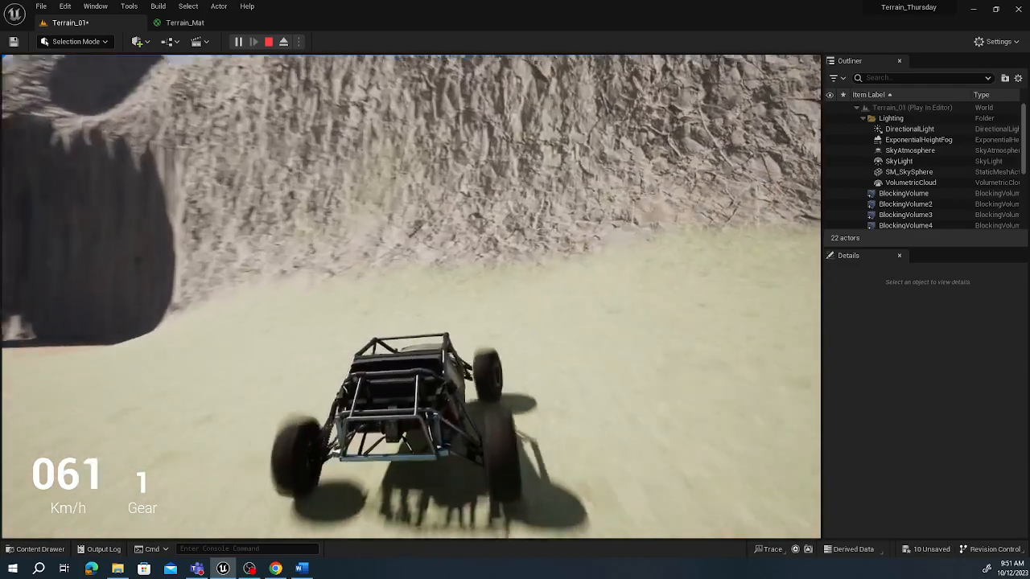
{"action": "key", "text": "w"}
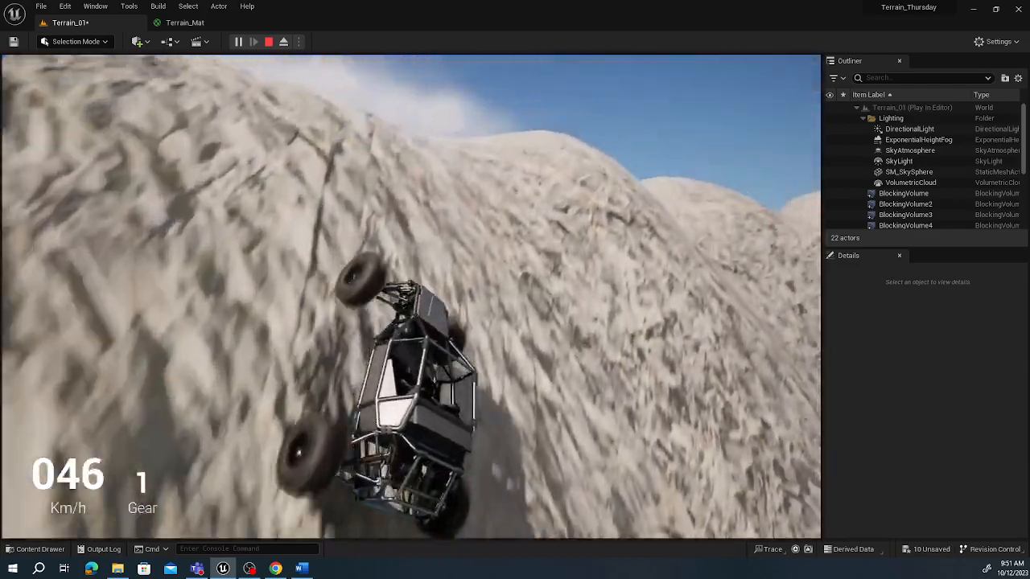
{"action": "key", "text": "w"}
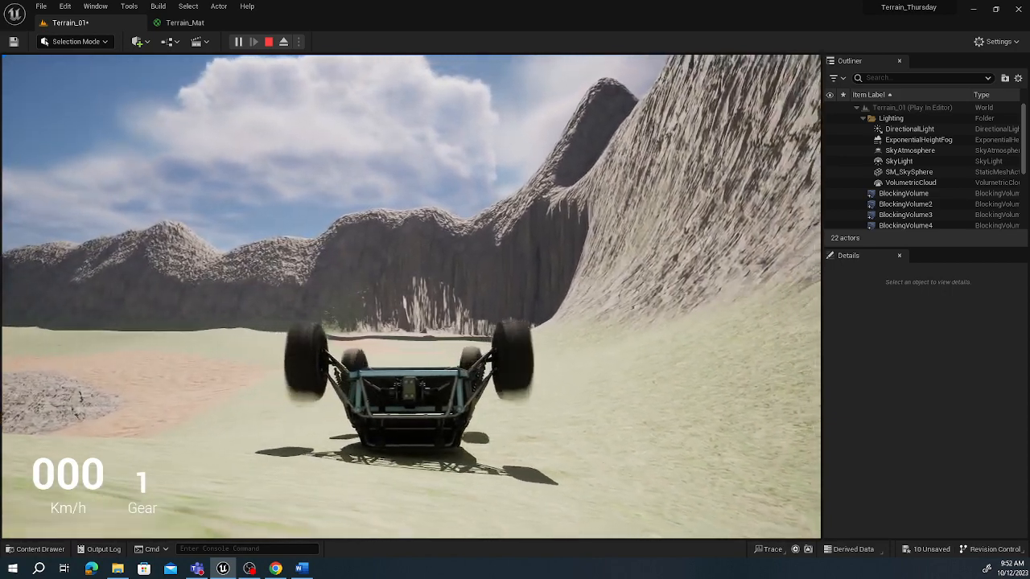
{"action": "key", "text": "s"}
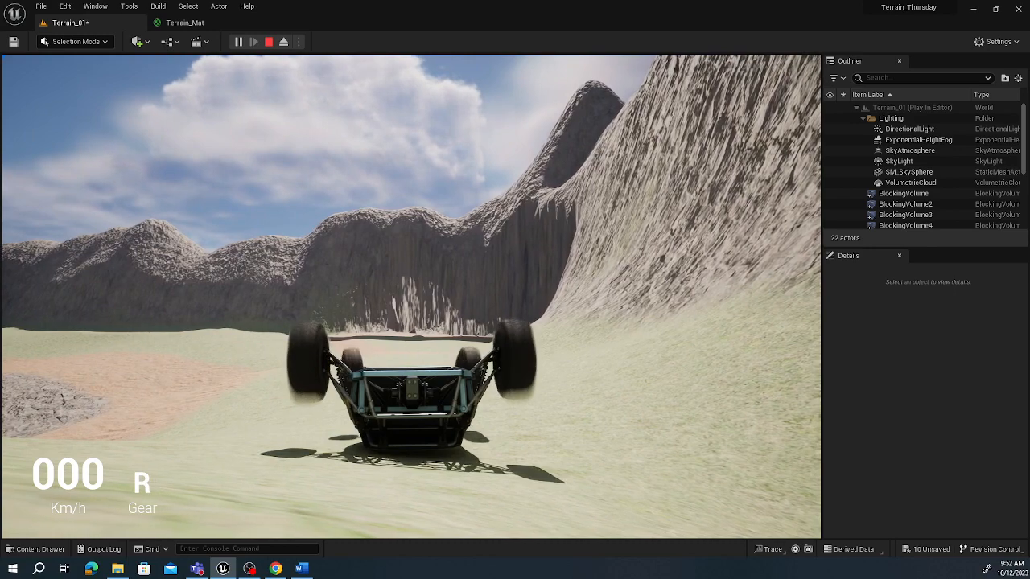
{"action": "key", "text": "Escape"}
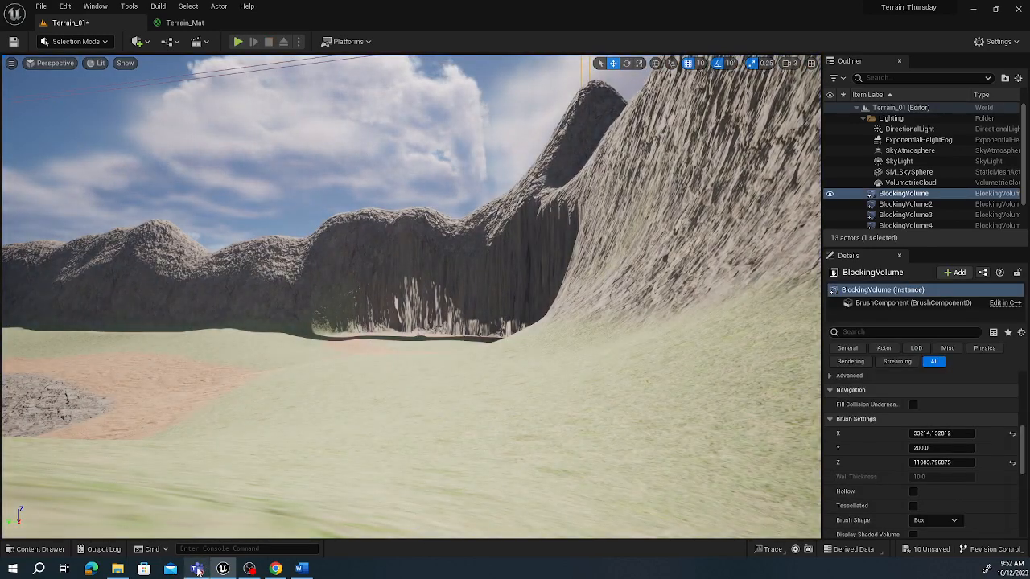
- Switch to Microsoft Teams and open BP Flip the Car Over.JPG from the General channel's Unreal how to images folder
{"action": "left_click", "coordinate": [196, 569]}
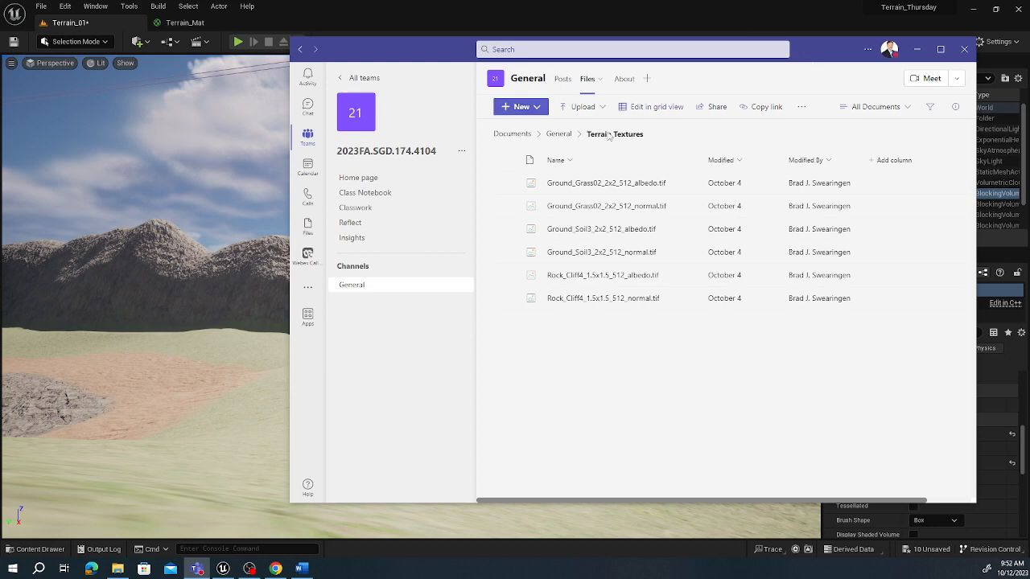
{"action": "left_click", "coordinate": [586, 84]}
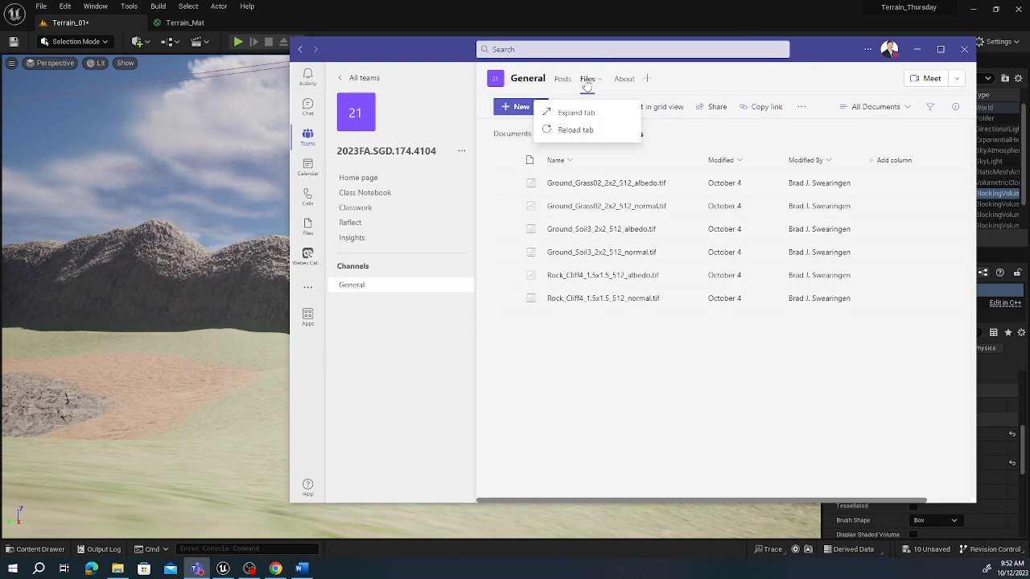
{"action": "left_click", "coordinate": [368, 372]}
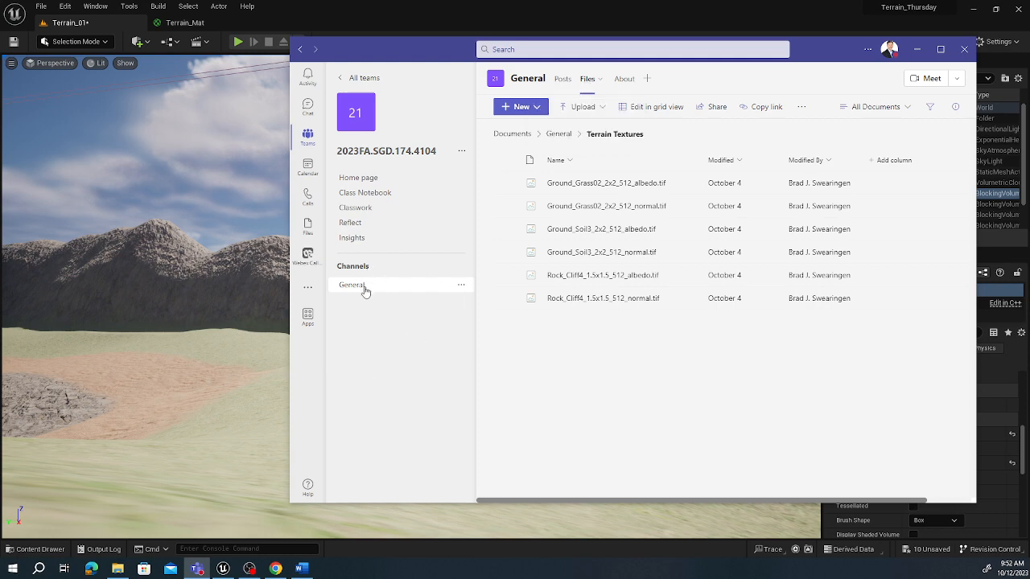
{"action": "left_click", "coordinate": [559, 135]}
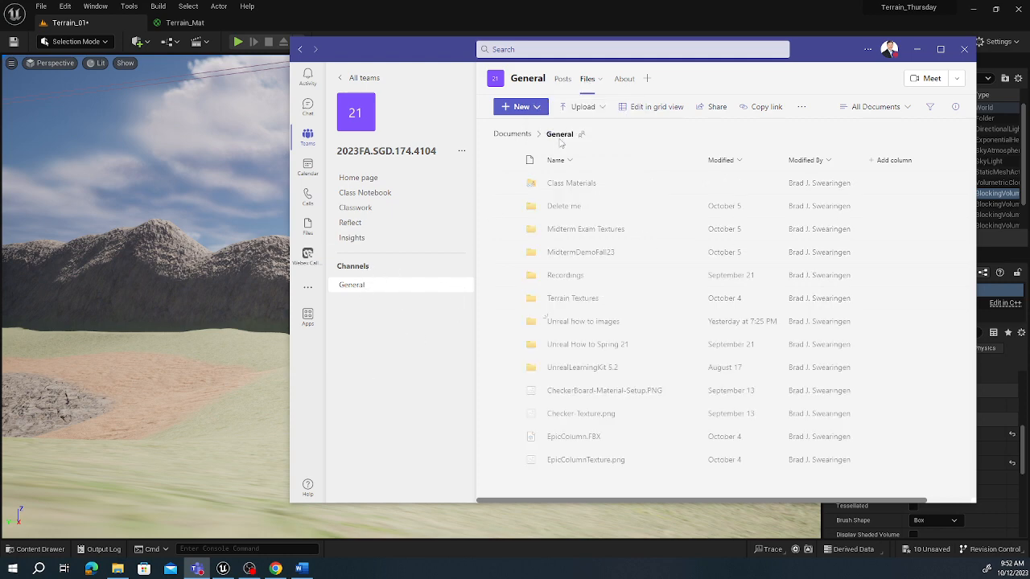
{"action": "left_click", "coordinate": [578, 345]}
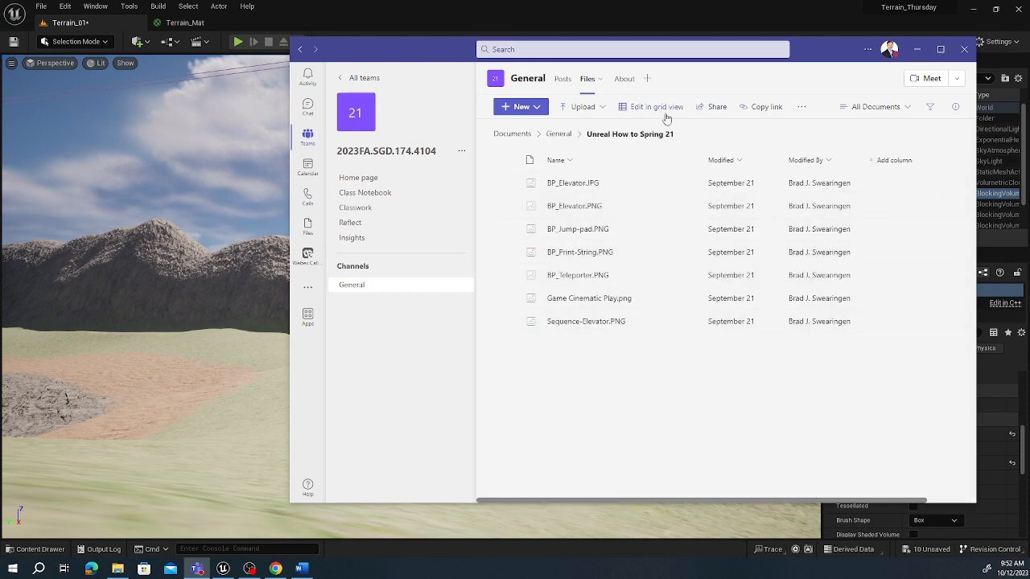
{"action": "left_click", "coordinate": [558, 135]}
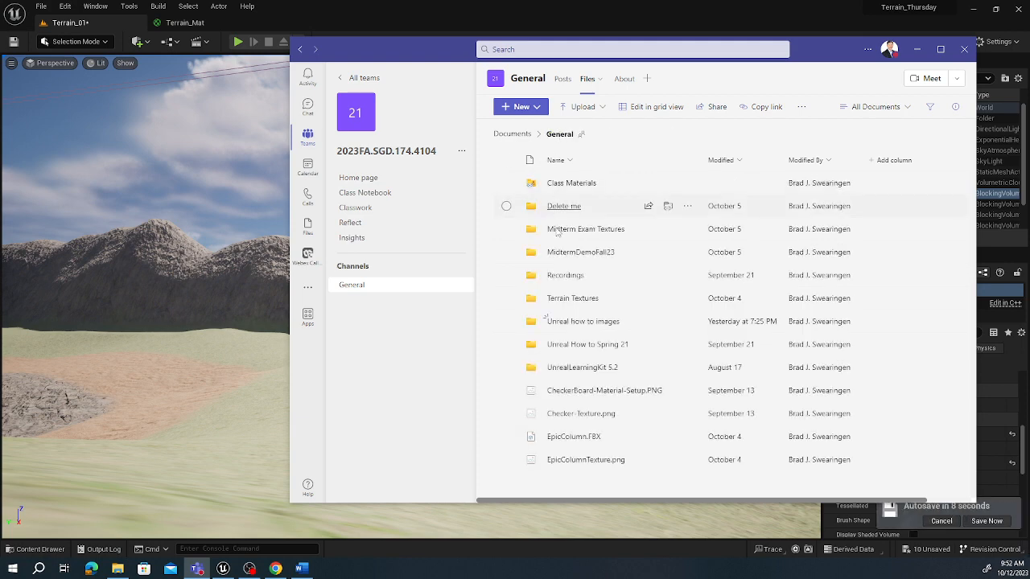
{"action": "left_click", "coordinate": [575, 322]}
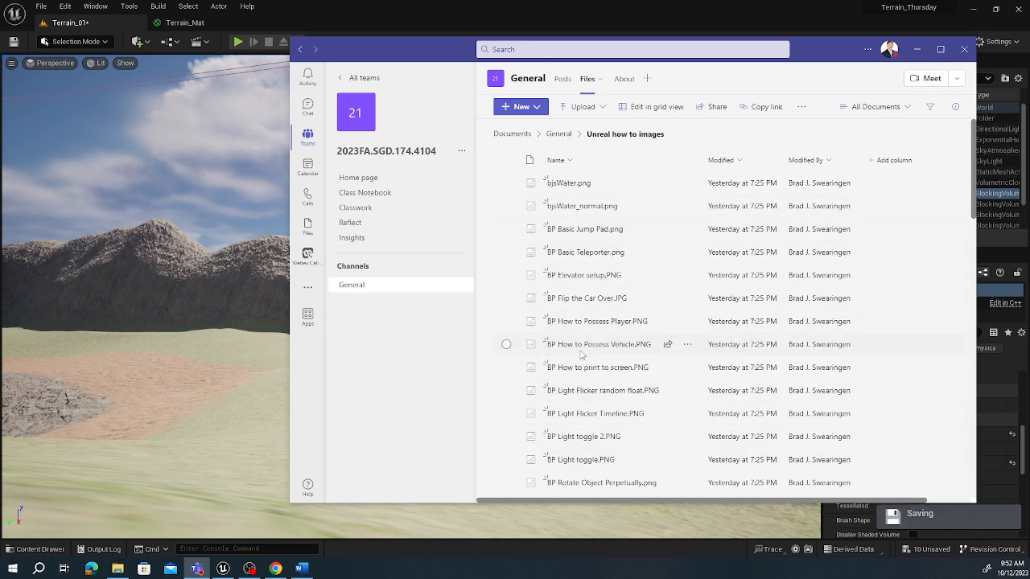
{"action": "left_click", "coordinate": [589, 298]}
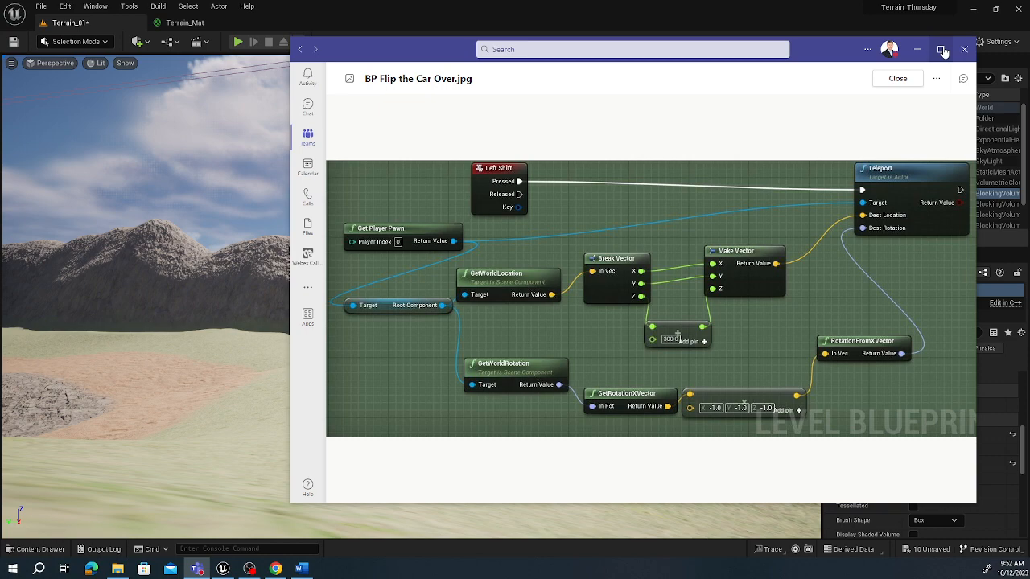
- Examine the enlarged car-flip Level Blueprint image, from the Left Shift and Get Player Pawn nodes to Teleport, and return to Unreal Editor
{"action": "left_click", "coordinate": [940, 49]}
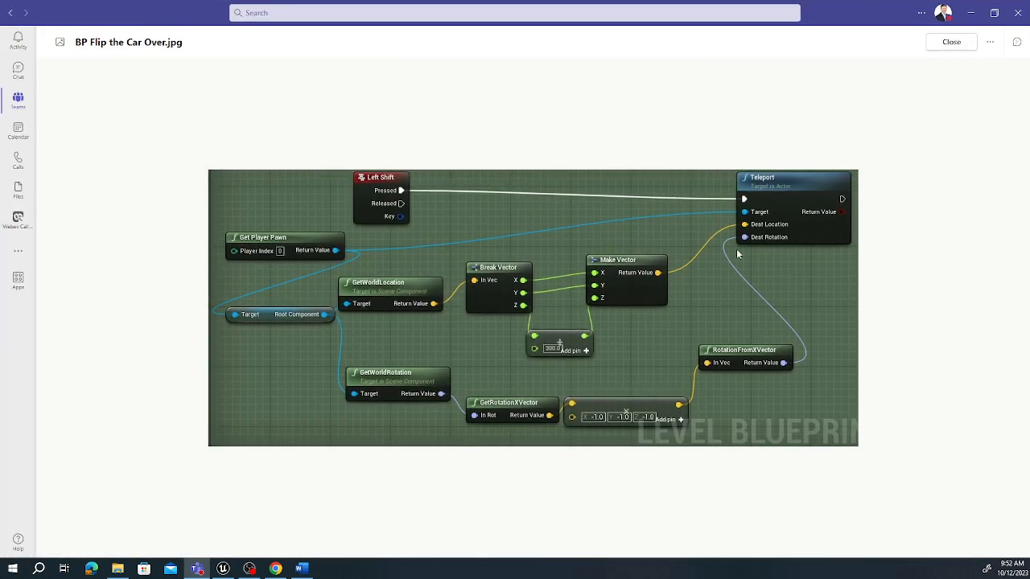
{"action": "scroll", "coordinate": [639, 312], "scroll_direction": "up", "scroll_amount": 3}
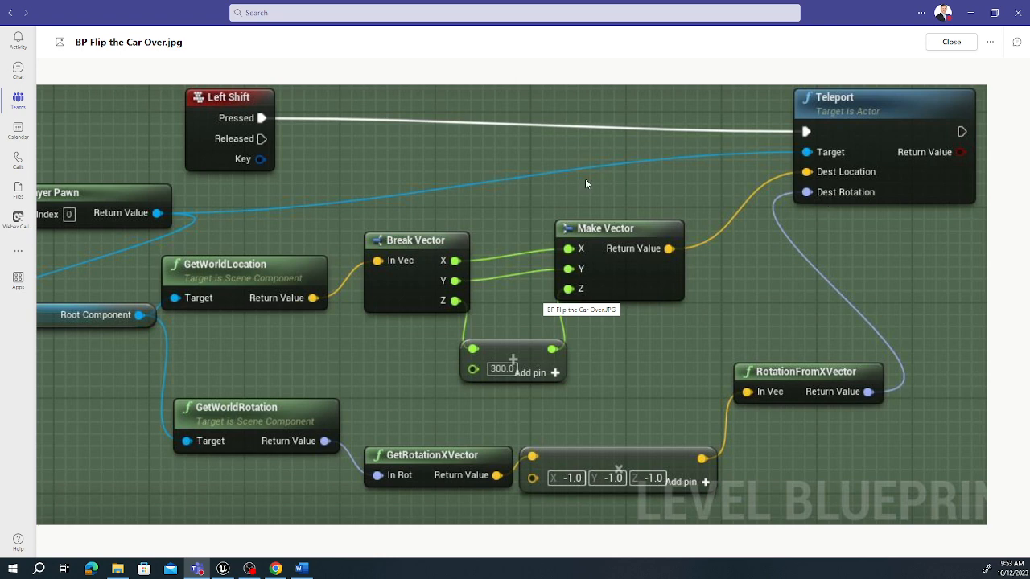
{"action": "left_click_drag", "start_coordinate": [97, 269], "coordinate": [169, 259]}
{"action": "right_click", "coordinate": [170, 262]}
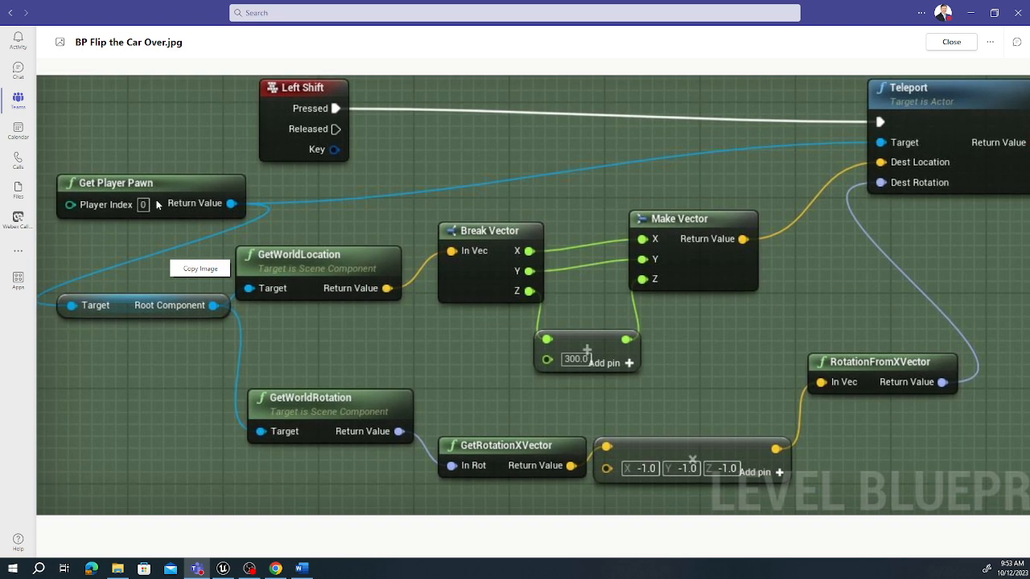
{"action": "right_click_drag", "start_coordinate": [631, 191], "coordinate": [428, 205]}
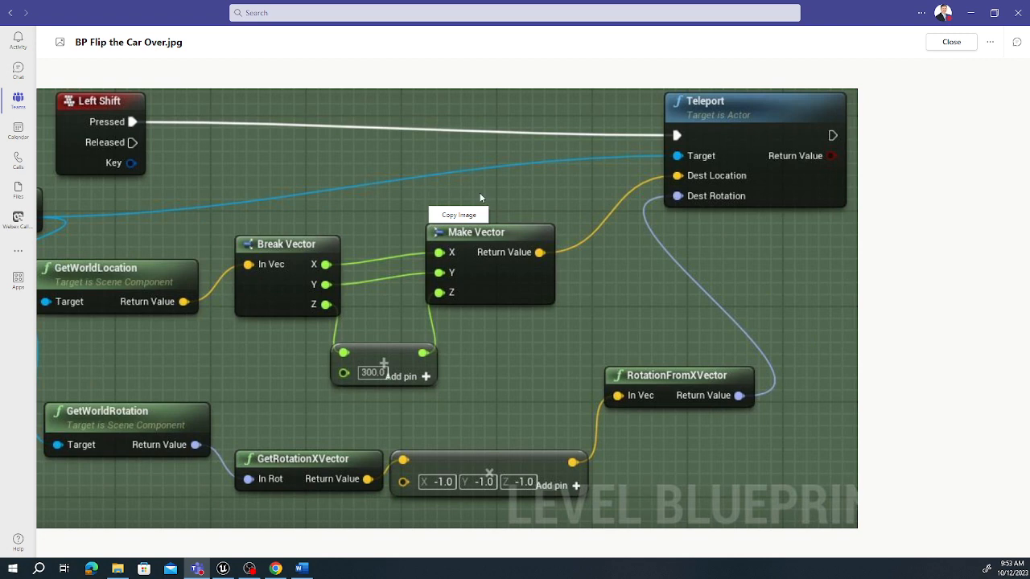
{"action": "left_click", "coordinate": [718, 179]}
{"action": "right_click_drag", "start_coordinate": [718, 179], "coordinate": [768, 160]}
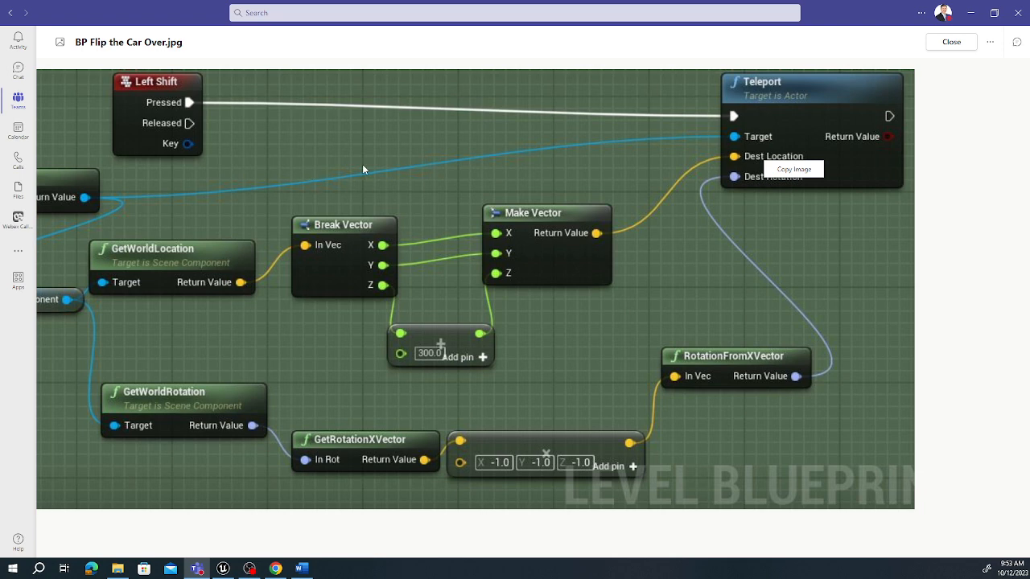
{"action": "left_click_drag", "start_coordinate": [362, 169], "coordinate": [465, 175]}
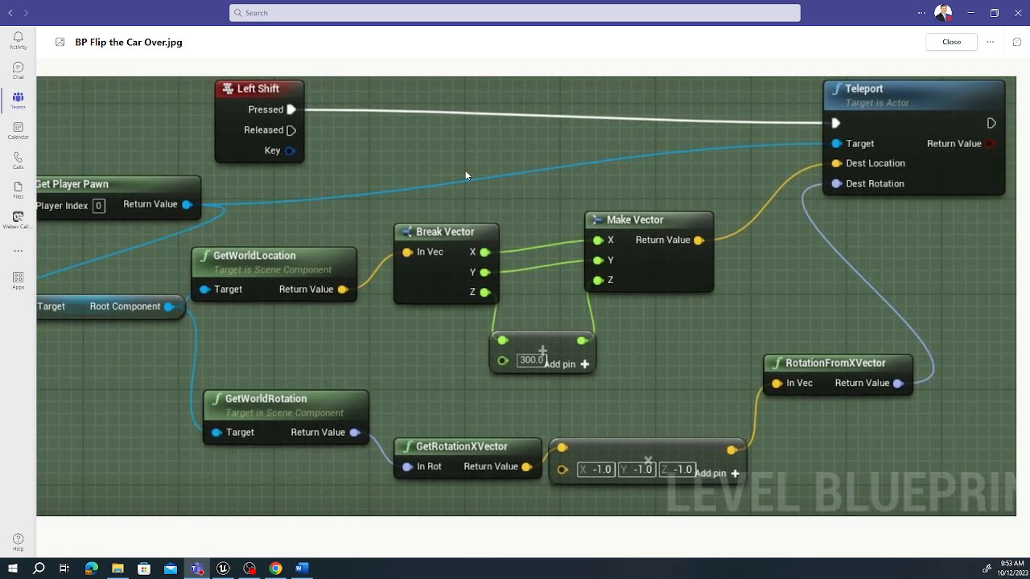
{"action": "right_click", "coordinate": [464, 175]}
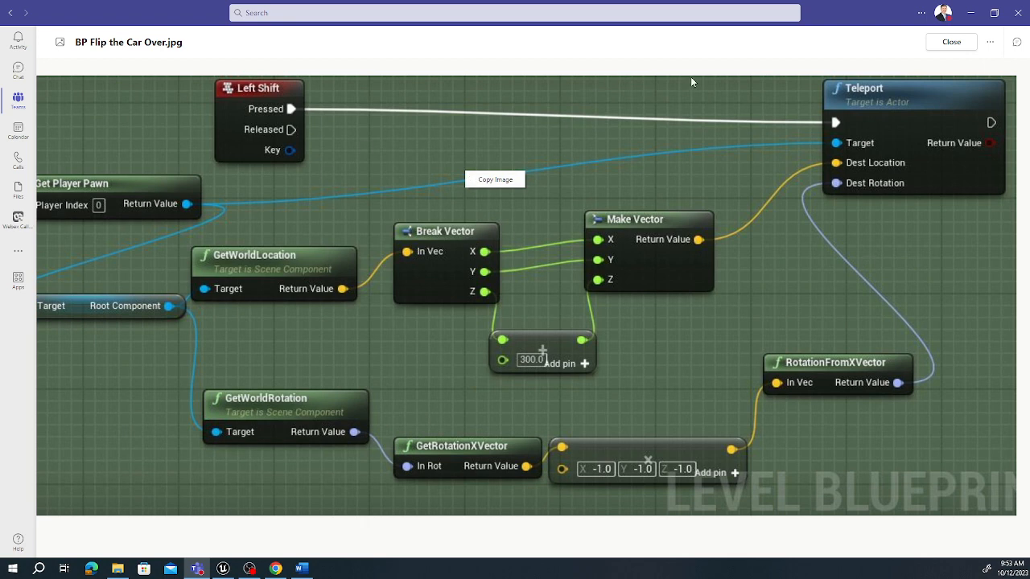
{"action": "left_click", "coordinate": [970, 13]}
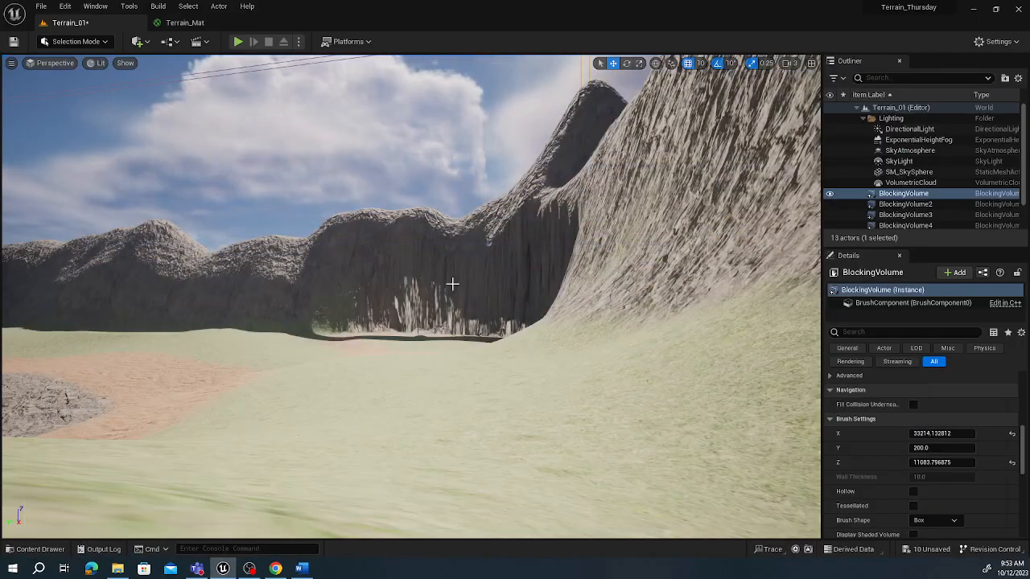
{"action": "right_click_drag", "start_coordinate": [471, 327], "coordinate": [402, 366]}
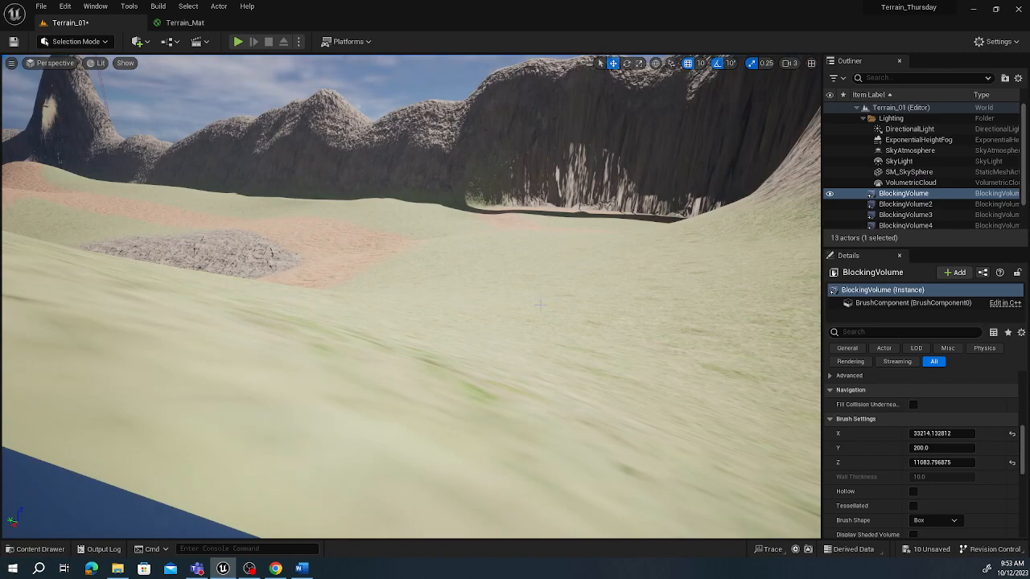
{"action": "right_click_drag", "start_coordinate": [449, 401], "coordinate": [486, 416]}
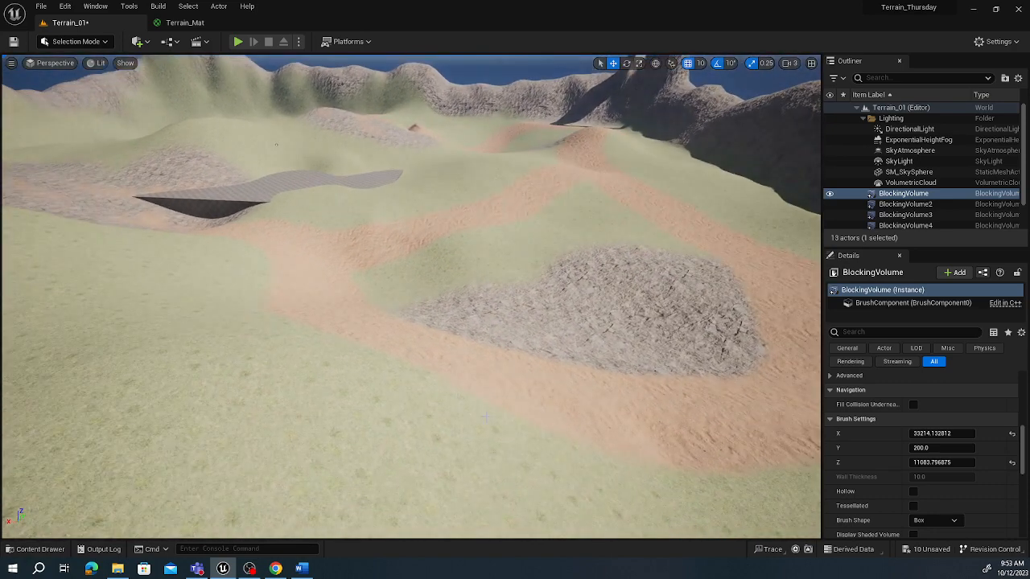
{"action": "mouse_move", "coordinate": [361, 294]}
{"action": "right_mouse_down"}
{"action": "mouse_move", "coordinate": [351, 246]}
{"action": "mouse_move", "coordinate": [361, 294]}
{"action": "right_mouse_up"}
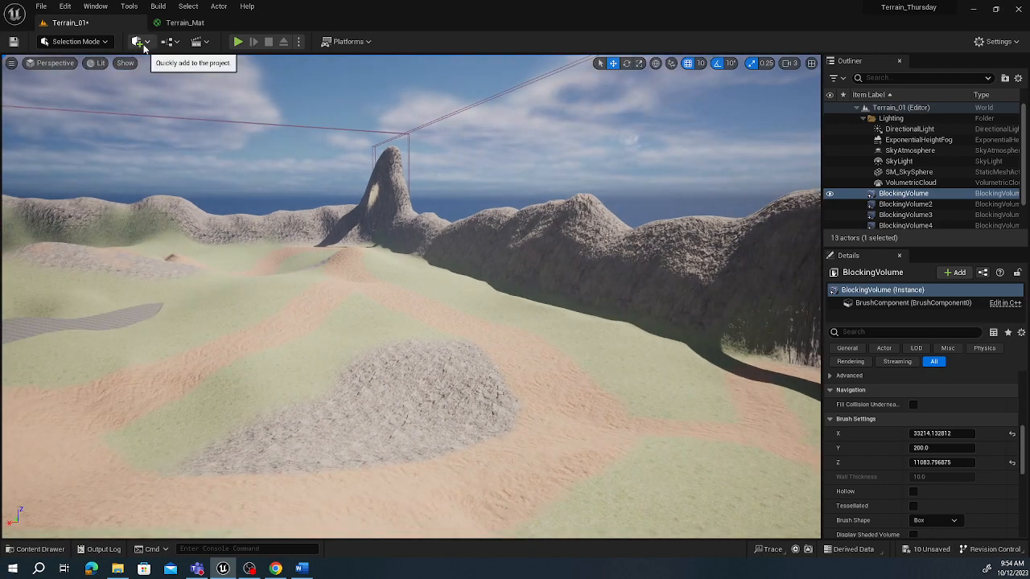
{"action": "left_click", "coordinate": [143, 46]}
{"action": "mouse_move", "coordinate": [165, 130]}
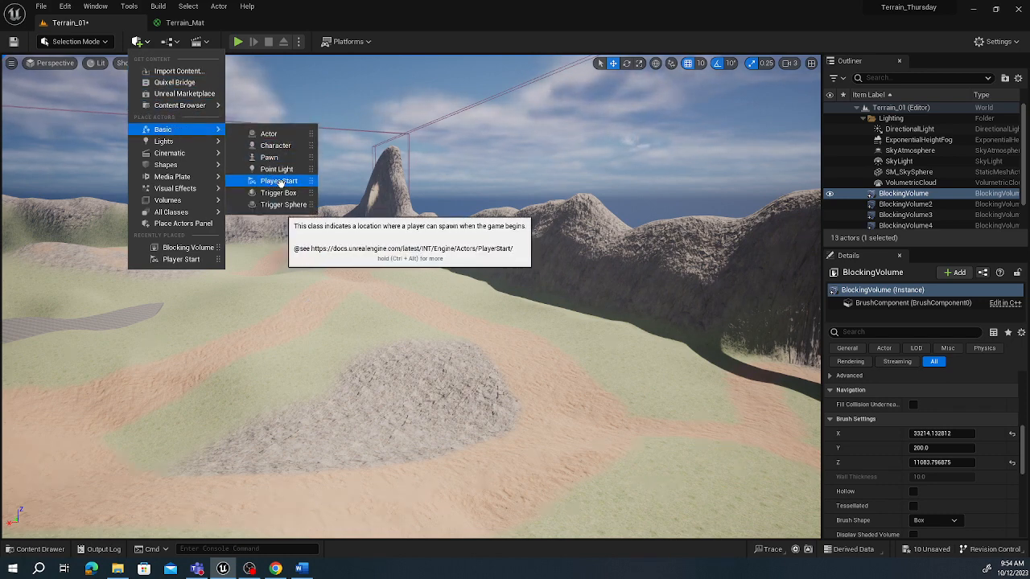
- Open the Maps & Modes page of the project settings to review the default game mode and default maps
{"action": "left_click", "coordinate": [68, 8]}
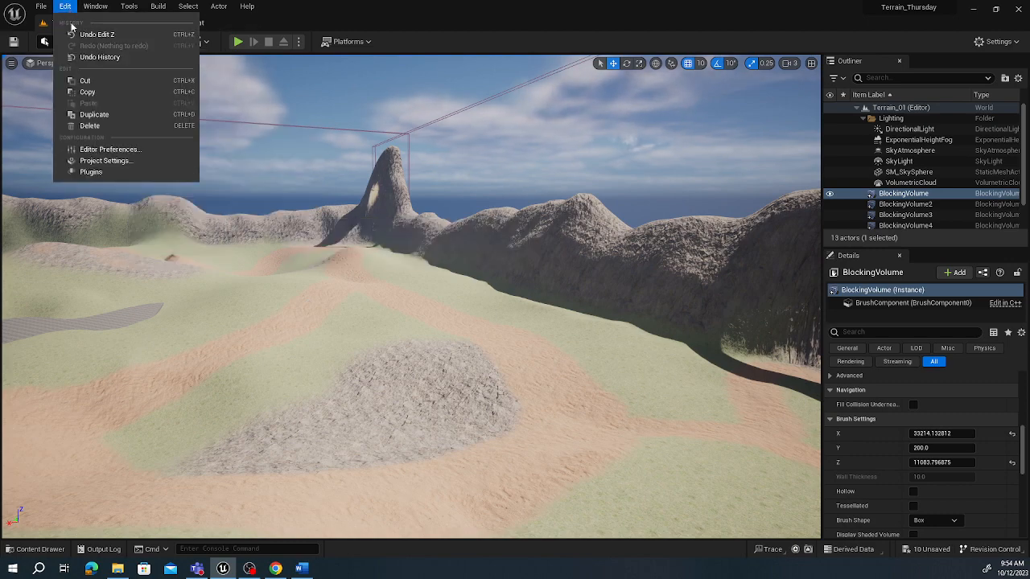
{"action": "left_click", "coordinate": [119, 161]}
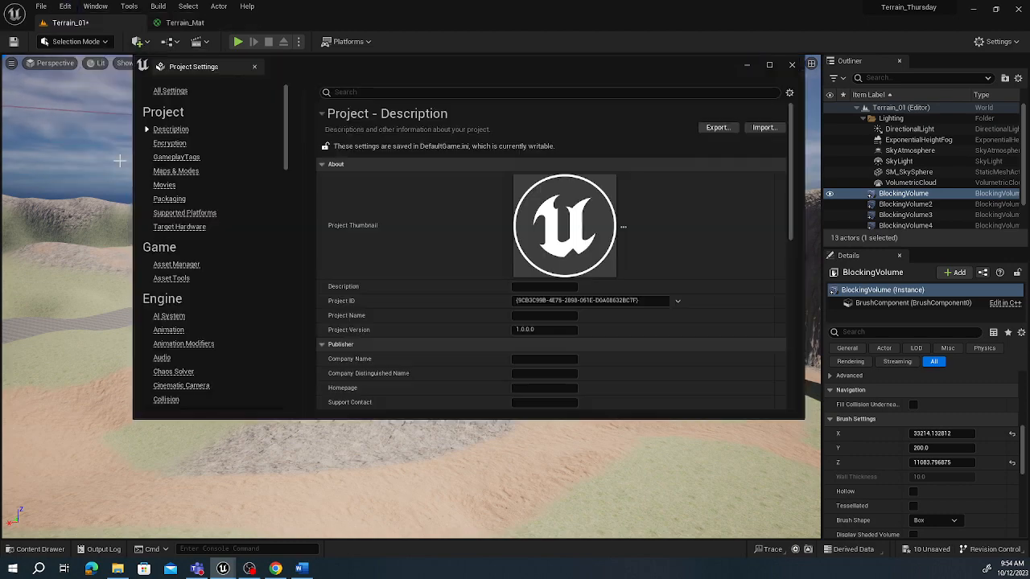
{"action": "left_click", "coordinate": [190, 172]}
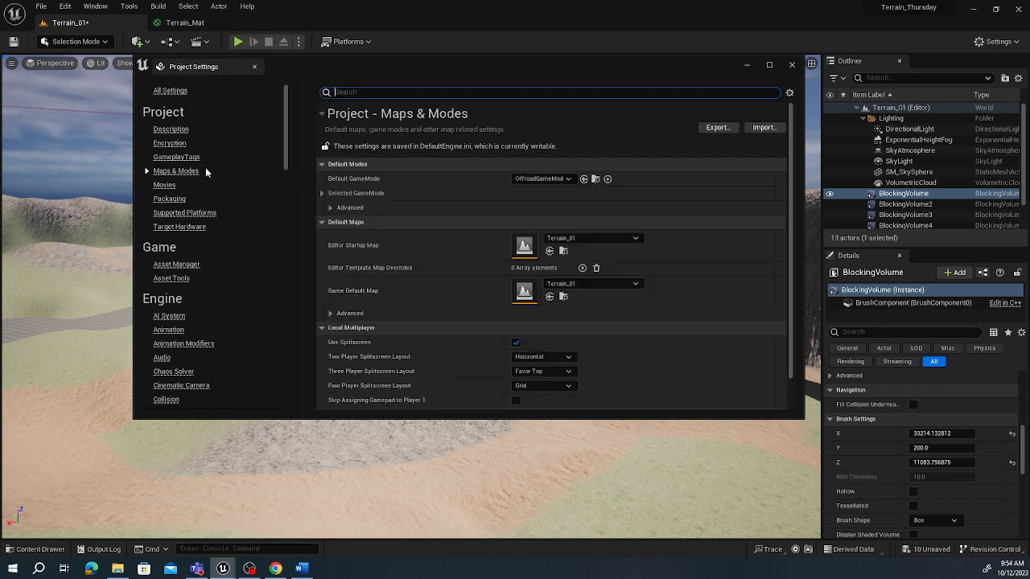
- Set the default game mode to VehicleAdvGameMode and play-test the level by driving the sports car across the terrain
{"action": "left_click", "coordinate": [541, 178]}
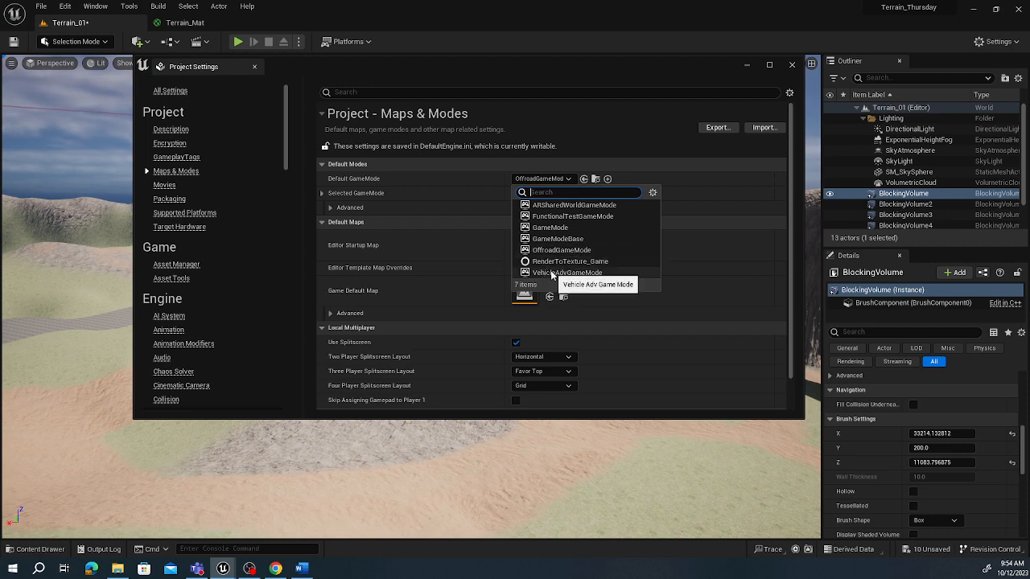
{"action": "left_click", "coordinate": [551, 273]}
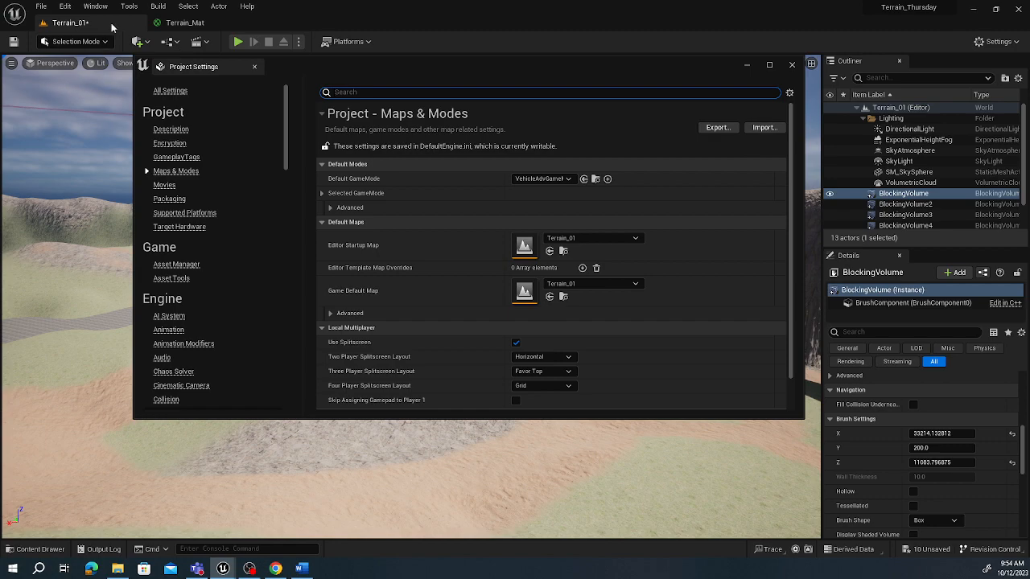
{"action": "left_click", "coordinate": [238, 41]}
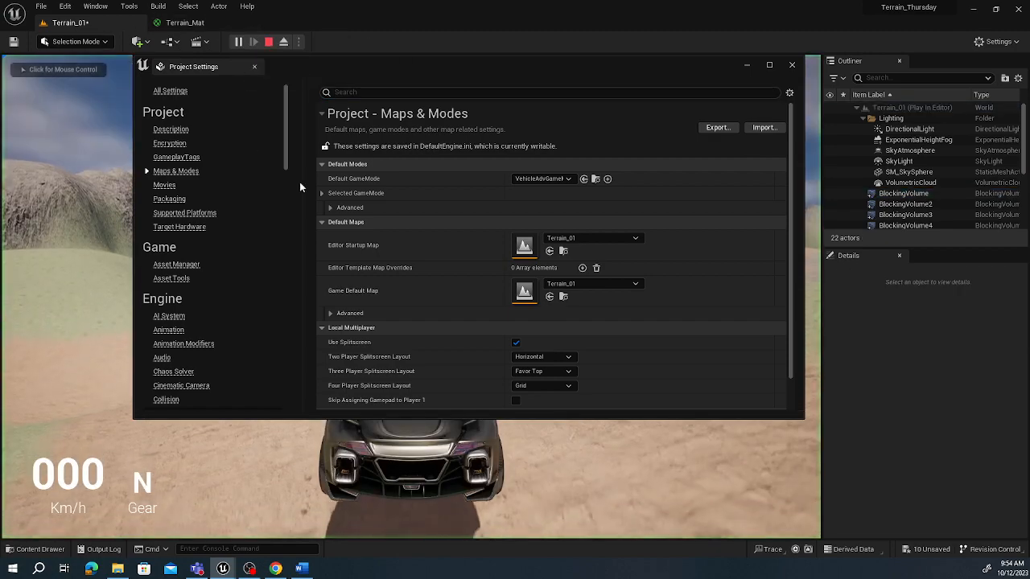
{"action": "left_click", "coordinate": [792, 65]}
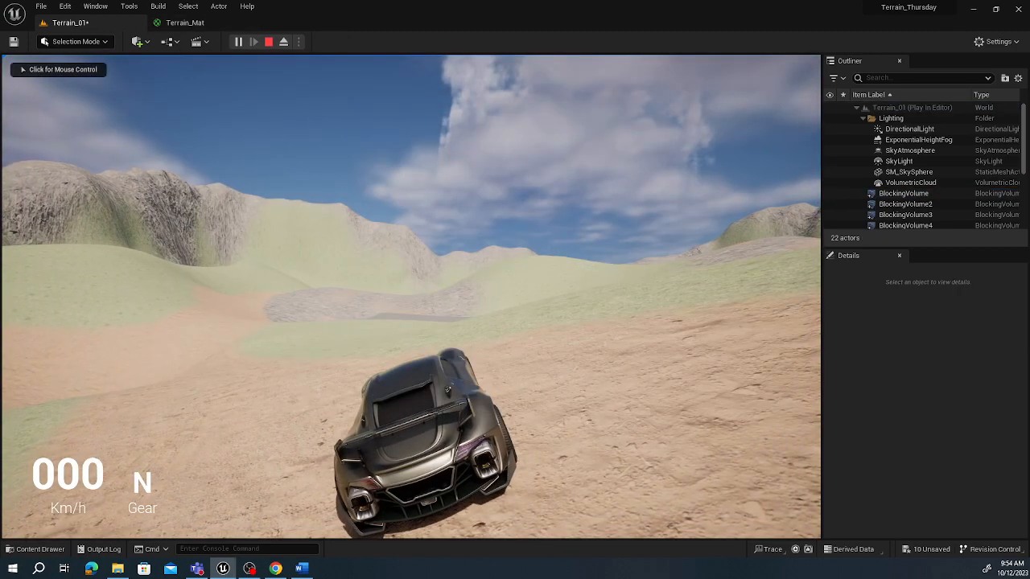
{"action": "left_click", "coordinate": [788, 80]}
{"action": "key", "text": "w"}
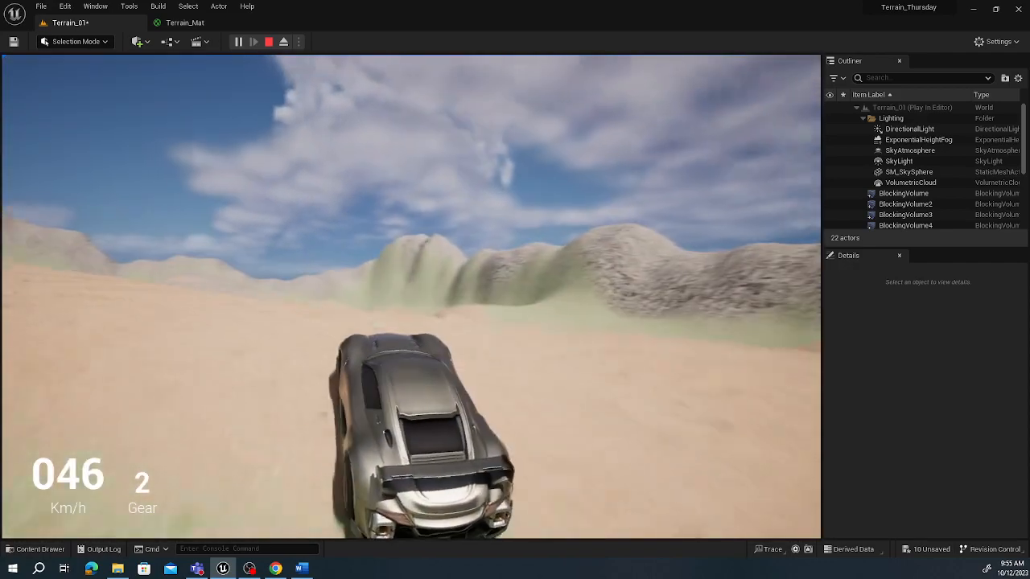
{"action": "key", "text": "Escape"}
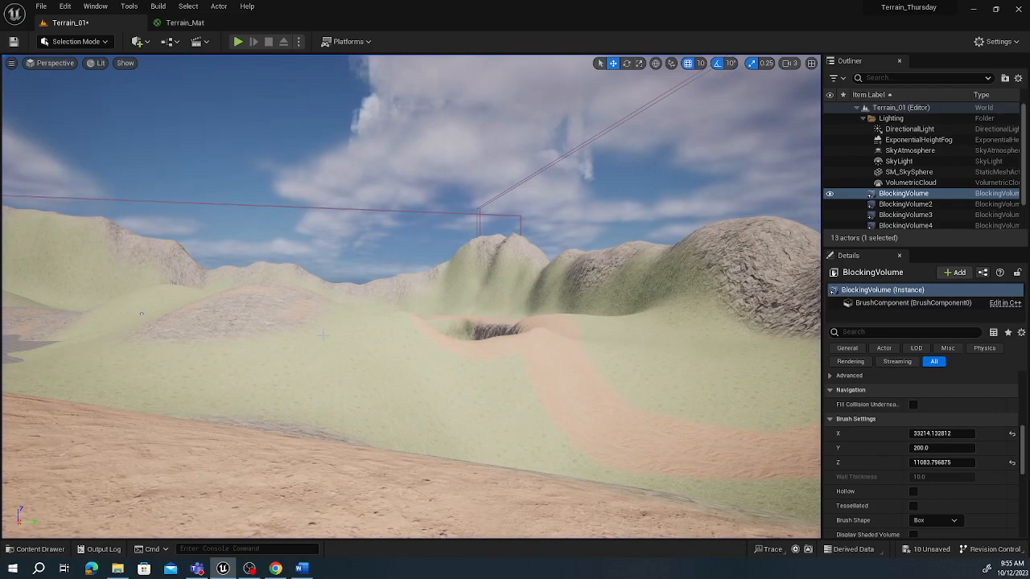
- Select the landscape and switch to Landscape mode with the Sculpt tool active
{"action": "right_click_drag", "start_coordinate": [410, 298], "coordinate": [338, 344]}
{"action": "key", "text": "s"}
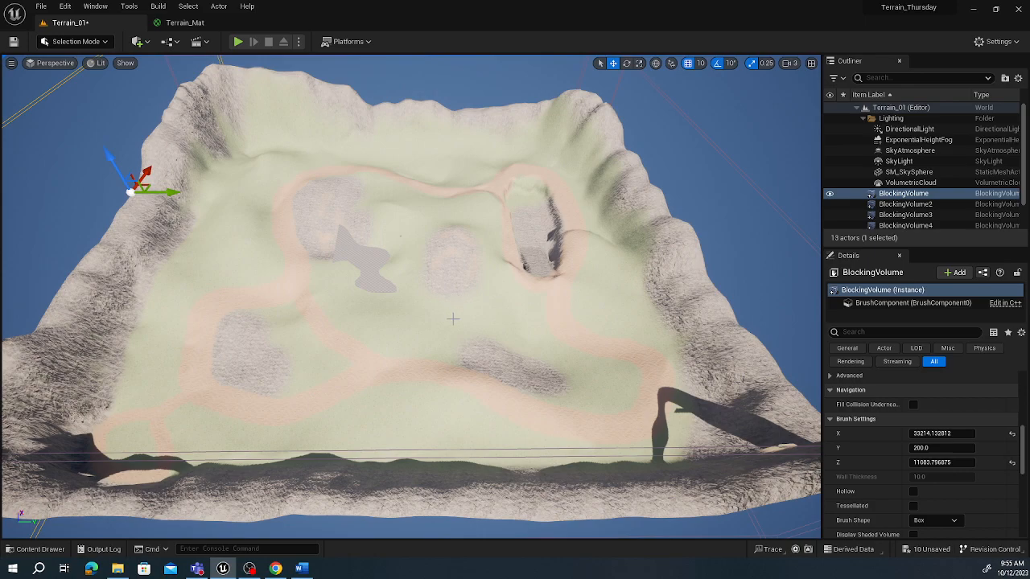
{"action": "mouse_move", "coordinate": [461, 293]}
{"action": "right_mouse_down"}
{"action": "mouse_move", "coordinate": [438, 346]}
{"action": "mouse_move", "coordinate": [444, 330]}
{"action": "mouse_move", "coordinate": [441, 370]}
{"action": "mouse_move", "coordinate": [506, 378]}
{"action": "mouse_move", "coordinate": [459, 346]}
{"action": "mouse_move", "coordinate": [457, 394]}
{"action": "mouse_move", "coordinate": [475, 386]}
{"action": "mouse_move", "coordinate": [456, 333]}
{"action": "mouse_move", "coordinate": [452, 366]}
{"action": "mouse_move", "coordinate": [460, 309]}
{"action": "right_mouse_up"}
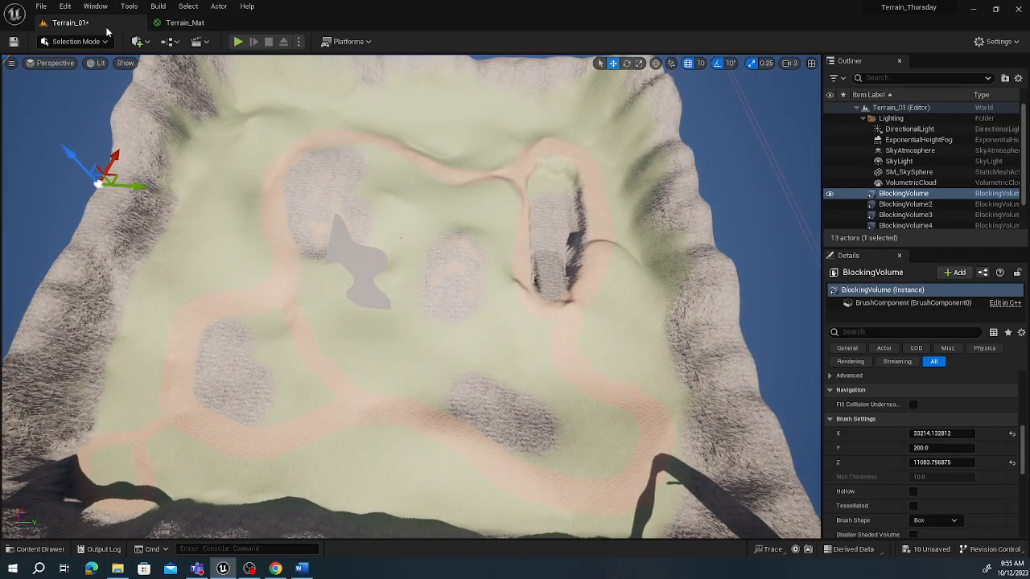
{"action": "left_click", "coordinate": [163, 156]}
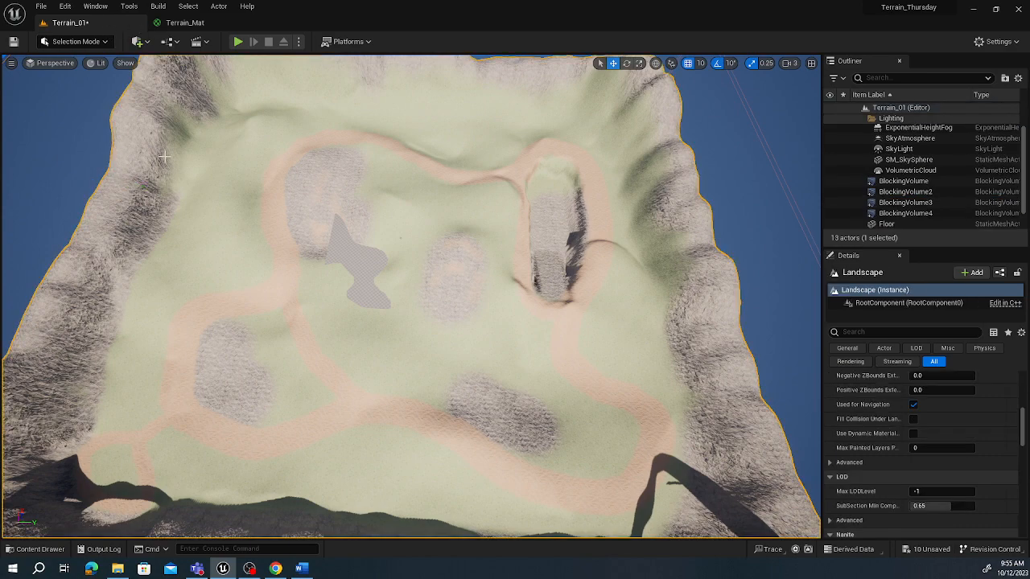
{"action": "left_click", "coordinate": [84, 42]}
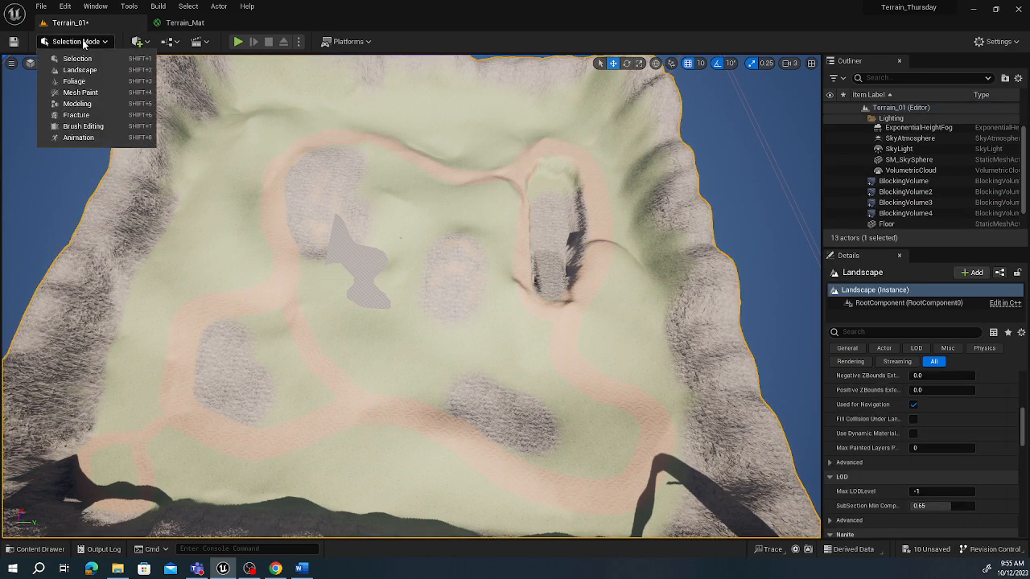
{"action": "left_click", "coordinate": [94, 75]}
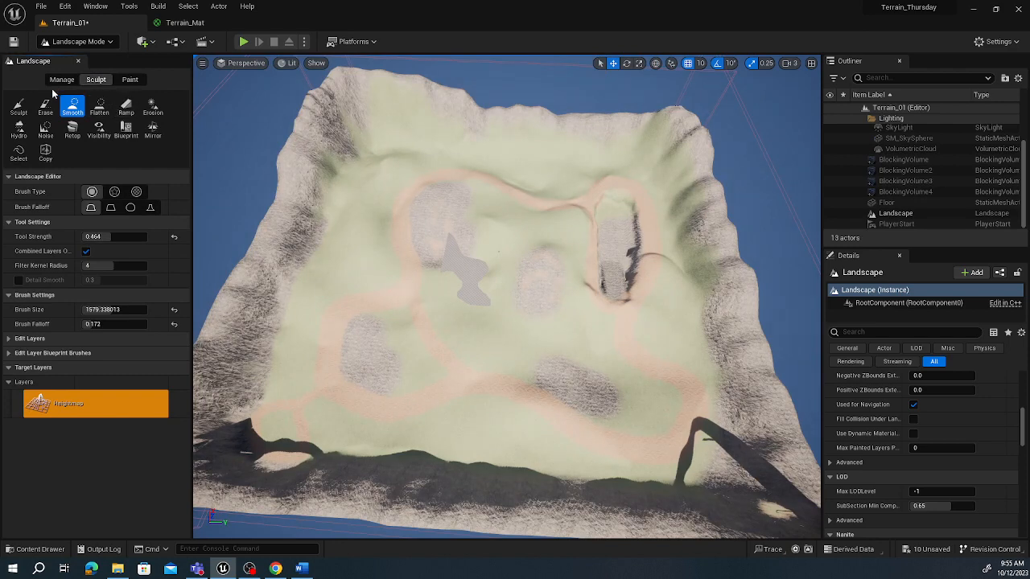
{"action": "left_click", "coordinate": [17, 108]}
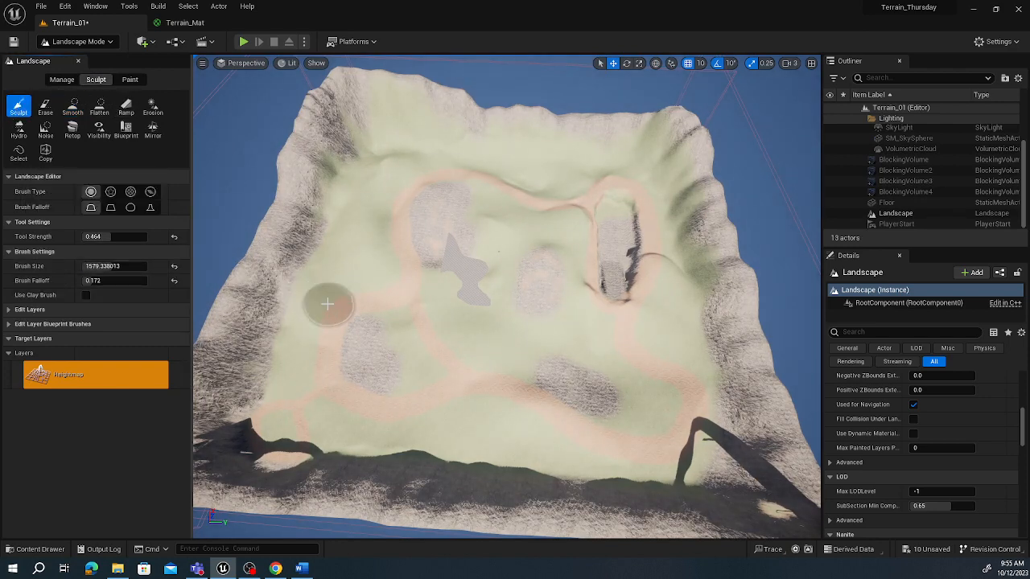
- Sculpt a small hole with a raised rim in the grass between the rocky edge and the dirt path, using a brush size of 500
{"action": "right_click_drag", "start_coordinate": [341, 304], "coordinate": [307, 317]}
{"action": "key", "text": "w"}
{"action": "key", "text": "s"}
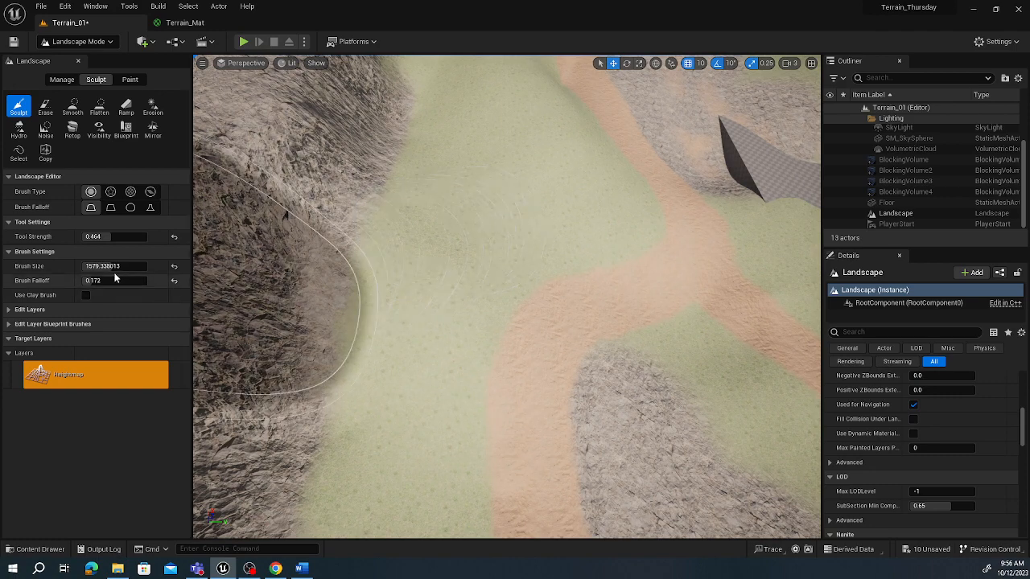
{"action": "left_click", "coordinate": [119, 266]}
{"action": "type", "text": "500"}
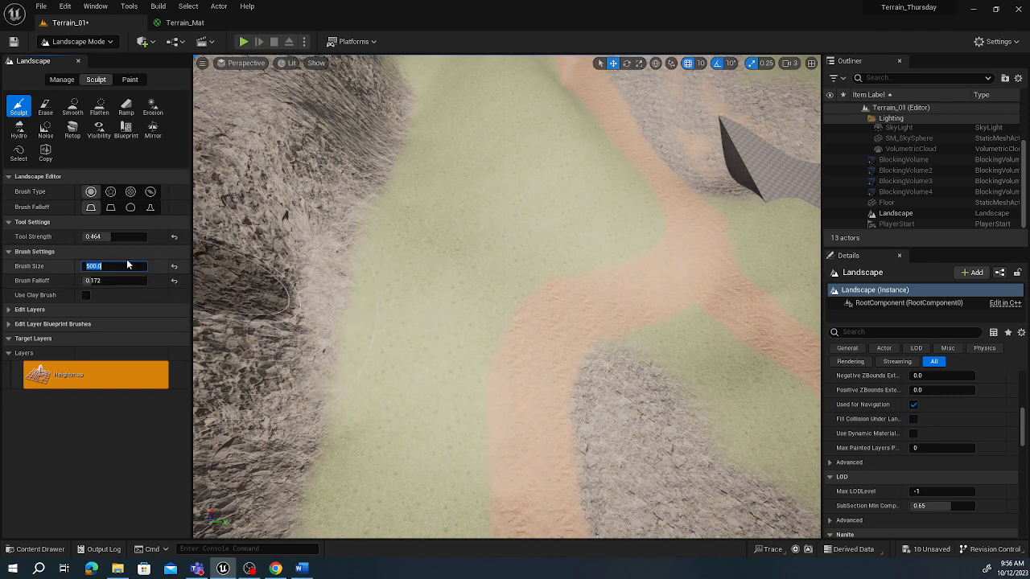
{"action": "key", "text": "Return"}
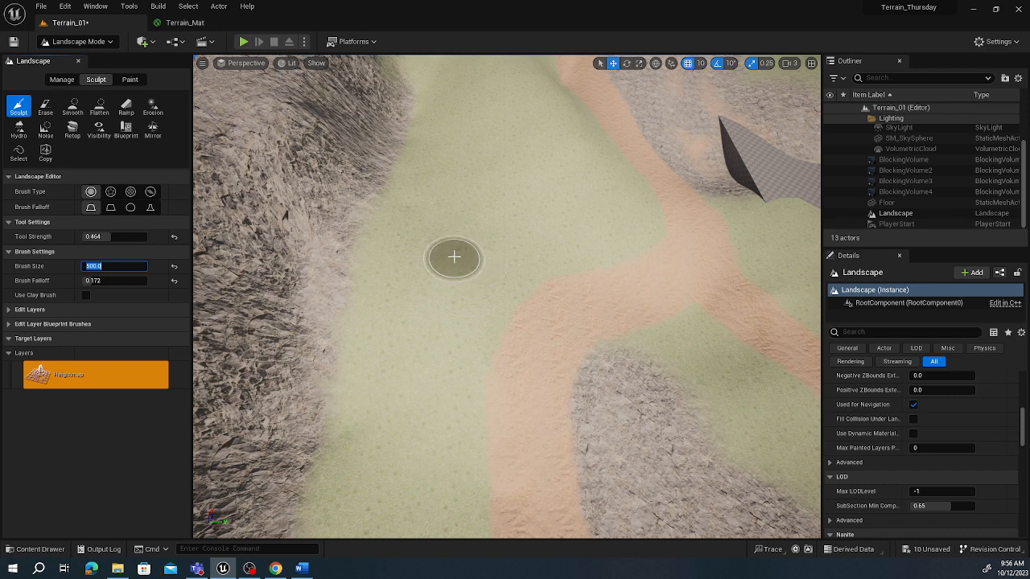
{"action": "mouse_move", "coordinate": [455, 257]}
{"action": "left_mouse_down", "text": "shift"}
{"action": "mouse_move", "coordinate": [432, 252]}
{"action": "mouse_move", "coordinate": [439, 261]}
{"action": "mouse_move", "coordinate": [428, 268]}
{"action": "mouse_move", "coordinate": [437, 260]}
{"action": "mouse_move", "coordinate": [454, 279]}
{"action": "mouse_move", "coordinate": [494, 271]}
{"action": "mouse_move", "coordinate": [419, 278]}
{"action": "mouse_move", "coordinate": [442, 280]}
{"action": "left_mouse_up", "text": "shift"}
{"action": "mouse_move", "coordinate": [440, 283]}
{"action": "right_mouse_down"}
{"action": "mouse_move", "coordinate": [449, 149]}
{"action": "mouse_move", "coordinate": [440, 283]}
{"action": "right_mouse_up"}
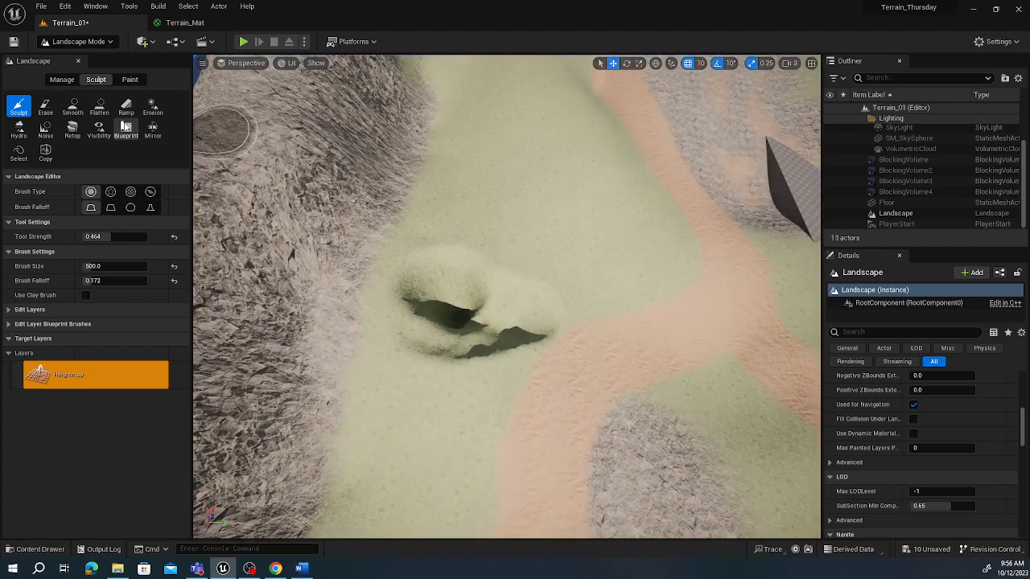
- Flatten the ground outward from the hole to cut a deep trench through the edge mountain and into the dirt path
{"action": "left_click", "coordinate": [99, 107]}
{"action": "right_click_drag", "start_coordinate": [230, 132], "coordinate": [233, 132]}
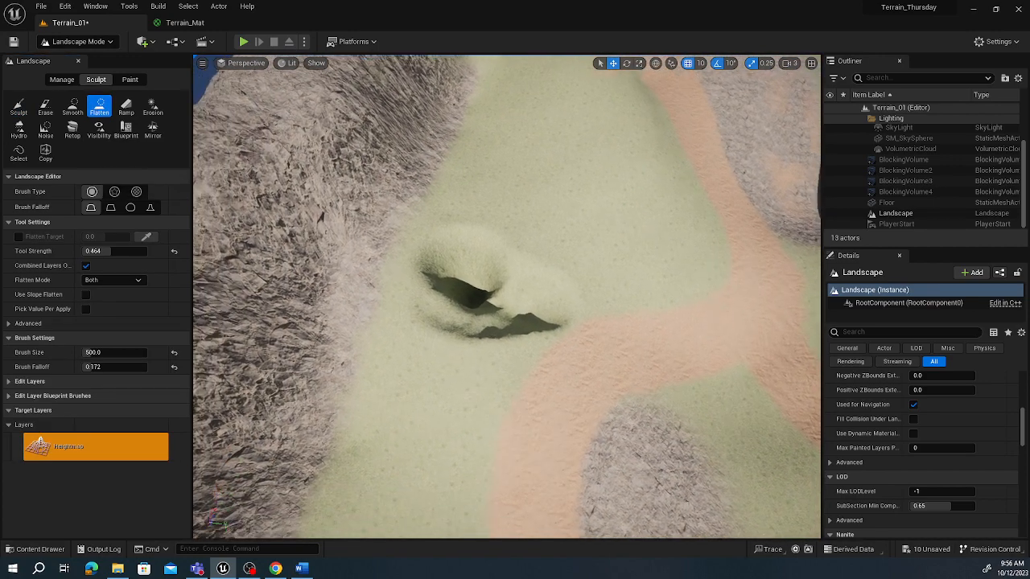
{"action": "right_click_drag", "start_coordinate": [467, 349], "coordinate": [467, 354]}
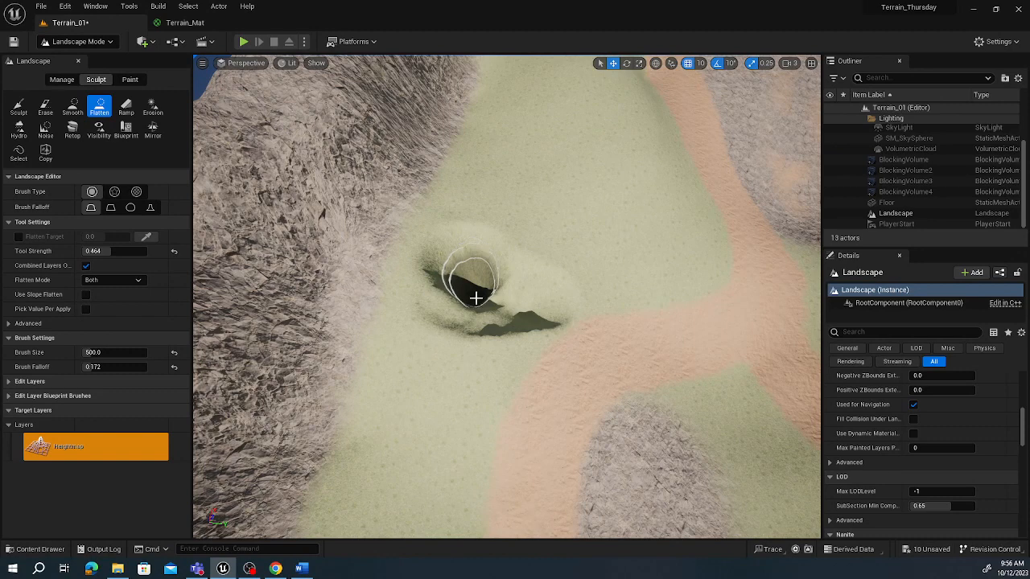
{"action": "mouse_move", "coordinate": [475, 299]}
{"action": "left_mouse_down"}
{"action": "mouse_move", "coordinate": [230, 266]}
{"action": "mouse_move", "coordinate": [294, 297]}
{"action": "mouse_move", "coordinate": [391, 294]}
{"action": "mouse_move", "coordinate": [512, 324]}
{"action": "mouse_move", "coordinate": [671, 340]}
{"action": "mouse_move", "coordinate": [483, 311]}
{"action": "left_mouse_up"}
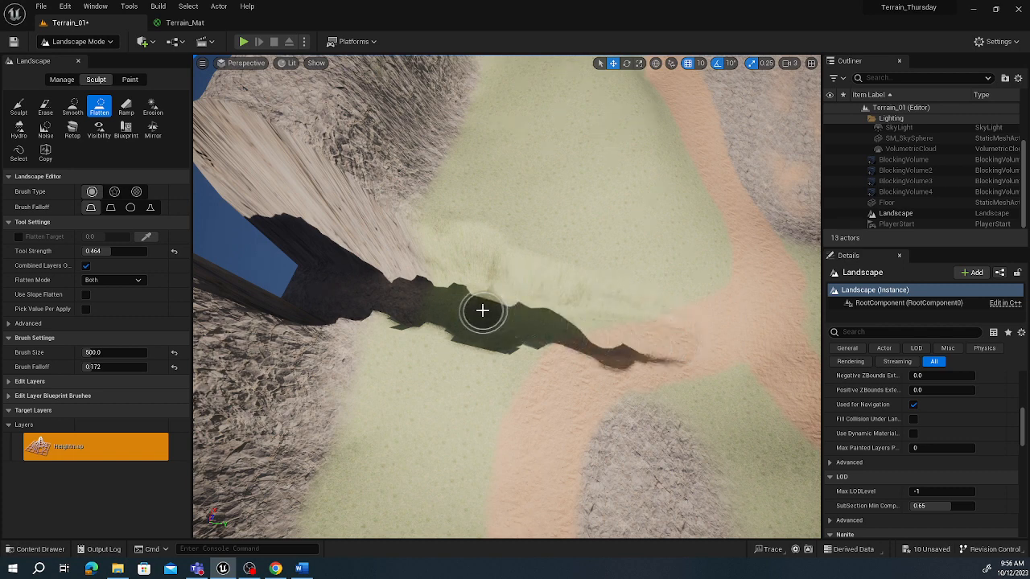
- Set the Flatten brush size to 800, then widen the trench and extend it across the terrain's dirt paths
{"action": "left_click", "coordinate": [96, 352]}
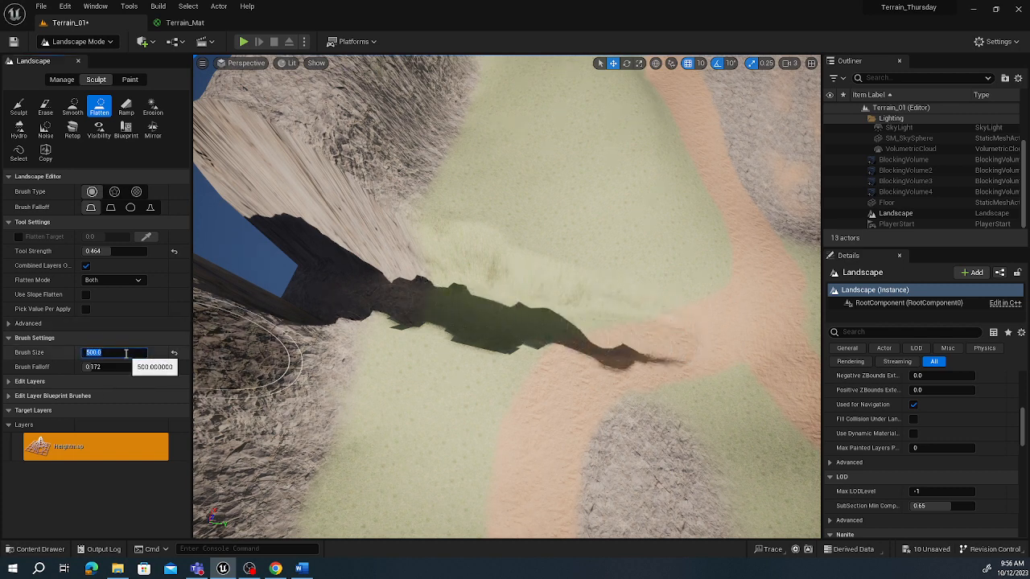
{"action": "type", "text": "800"}
{"action": "key", "text": "Return"}
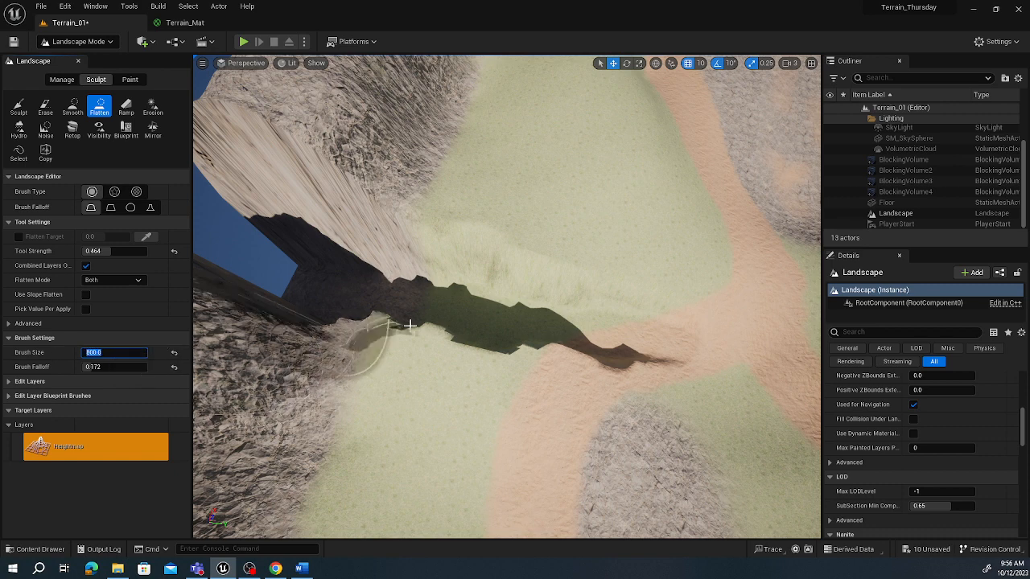
{"action": "mouse_move", "coordinate": [428, 306]}
{"action": "left_mouse_down"}
{"action": "mouse_move", "coordinate": [435, 313]}
{"action": "mouse_move", "coordinate": [302, 292]}
{"action": "mouse_move", "coordinate": [834, 369]}
{"action": "left_mouse_up"}
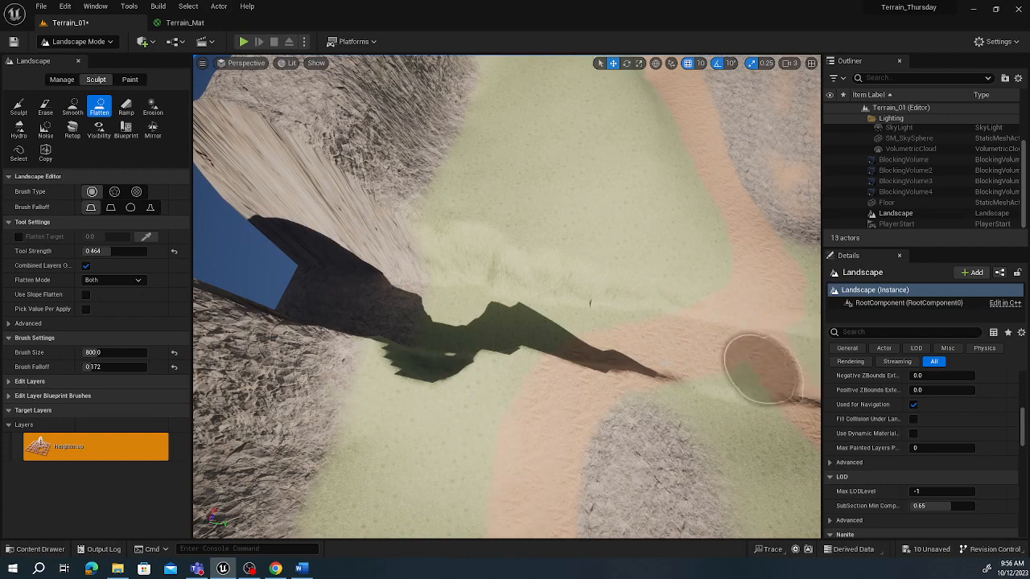
{"action": "mouse_move", "coordinate": [547, 342]}
{"action": "right_mouse_down"}
{"action": "mouse_move", "coordinate": [608, 338]}
{"action": "mouse_move", "coordinate": [555, 313]}
{"action": "mouse_move", "coordinate": [471, 340]}
{"action": "right_mouse_up"}
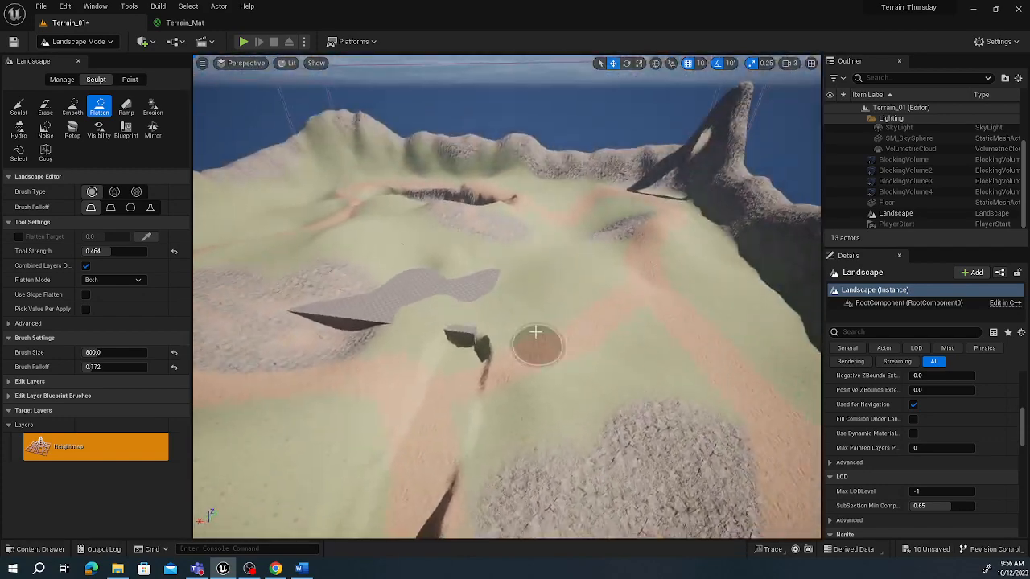
{"action": "mouse_move", "coordinate": [462, 378]}
{"action": "left_mouse_down"}
{"action": "mouse_move", "coordinate": [494, 322]}
{"action": "mouse_move", "coordinate": [568, 292]}
{"action": "mouse_move", "coordinate": [577, 276]}
{"action": "mouse_move", "coordinate": [552, 172]}
{"action": "mouse_move", "coordinate": [575, 166]}
{"action": "mouse_move", "coordinate": [552, 188]}
{"action": "mouse_move", "coordinate": [553, 221]}
{"action": "mouse_move", "coordinate": [577, 257]}
{"action": "mouse_move", "coordinate": [553, 331]}
{"action": "mouse_move", "coordinate": [491, 361]}
{"action": "mouse_move", "coordinate": [413, 515]}
{"action": "left_mouse_up"}
{"action": "mouse_move", "coordinate": [413, 514]}
{"action": "right_mouse_down"}
{"action": "mouse_move", "coordinate": [394, 467]}
{"action": "mouse_move", "coordinate": [389, 502]}
{"action": "mouse_move", "coordinate": [370, 490]}
{"action": "mouse_move", "coordinate": [378, 475]}
{"action": "mouse_move", "coordinate": [390, 486]}
{"action": "right_mouse_up"}
{"action": "right_click_drag", "start_coordinate": [486, 402], "coordinate": [487, 402]}
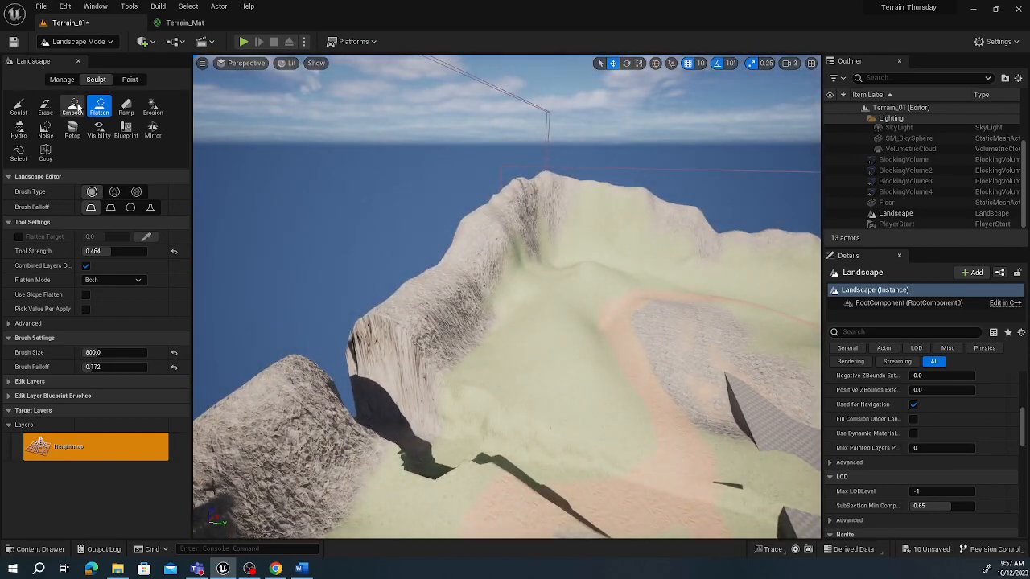
- Smooth the steep cut of the edge mountain and the banks along the trench
{"action": "left_click", "coordinate": [72, 106]}
{"action": "mouse_move", "coordinate": [471, 398]}
{"action": "left_mouse_down"}
{"action": "mouse_move", "coordinate": [394, 379]}
{"action": "mouse_move", "coordinate": [372, 393]}
{"action": "mouse_move", "coordinate": [573, 445]}
{"action": "left_mouse_up"}
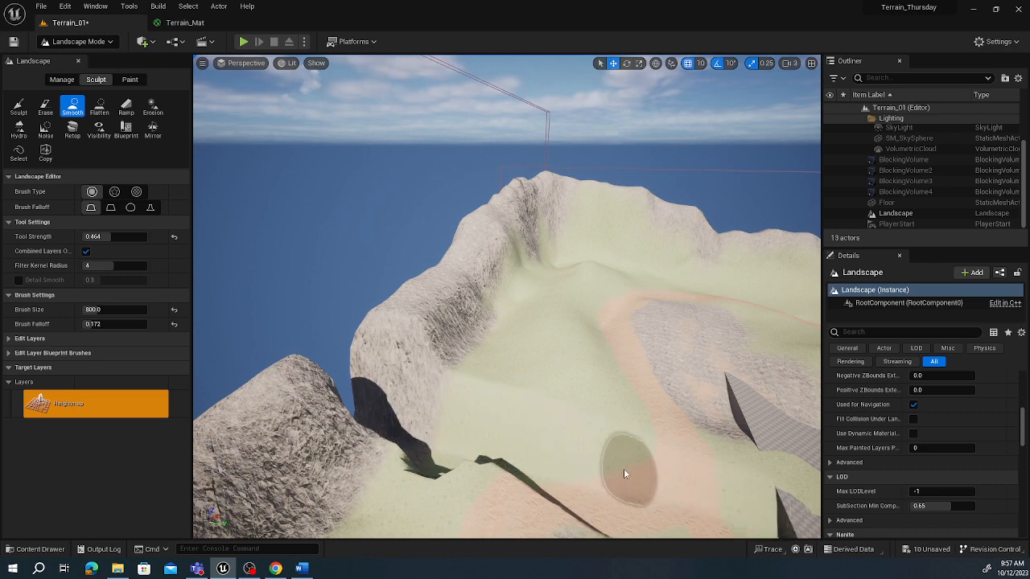
{"action": "mouse_move", "coordinate": [592, 432]}
{"action": "right_mouse_down"}
{"action": "mouse_move", "coordinate": [603, 439]}
{"action": "mouse_move", "coordinate": [591, 433]}
{"action": "right_mouse_up"}
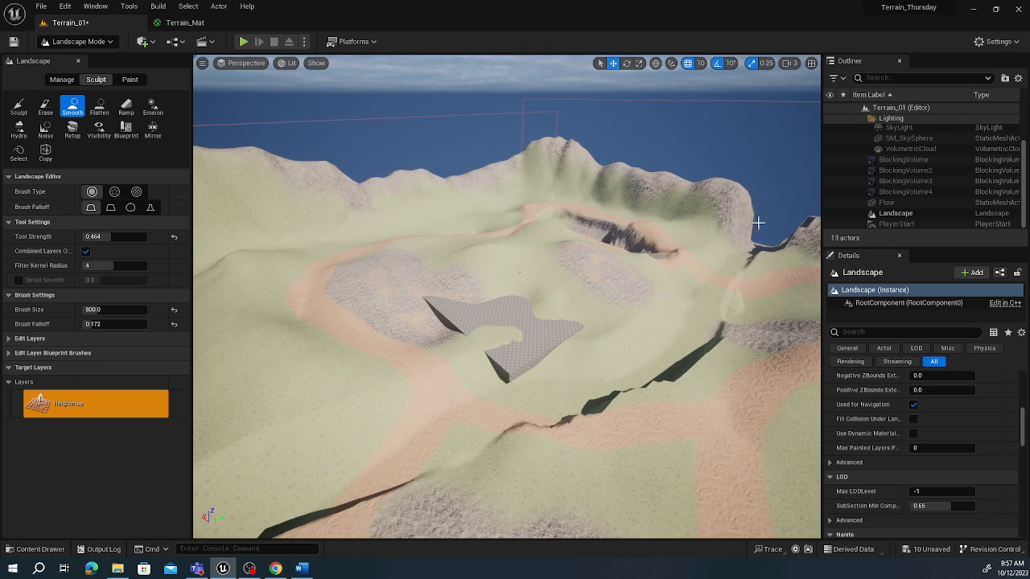
{"action": "mouse_move", "coordinate": [684, 269]}
{"action": "right_mouse_down"}
{"action": "mouse_move", "coordinate": [686, 330]}
{"action": "mouse_move", "coordinate": [707, 325]}
{"action": "mouse_move", "coordinate": [619, 304]}
{"action": "right_mouse_up"}
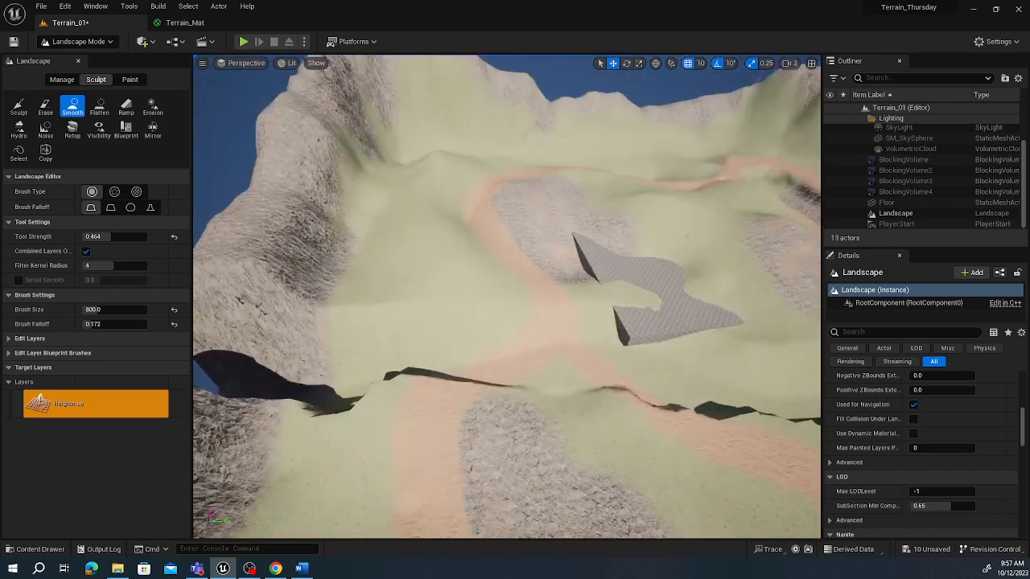
{"action": "mouse_move", "coordinate": [432, 414]}
{"action": "right_mouse_down"}
{"action": "mouse_move", "coordinate": [436, 380]}
{"action": "mouse_move", "coordinate": [450, 450]}
{"action": "mouse_move", "coordinate": [406, 414]}
{"action": "right_mouse_up"}
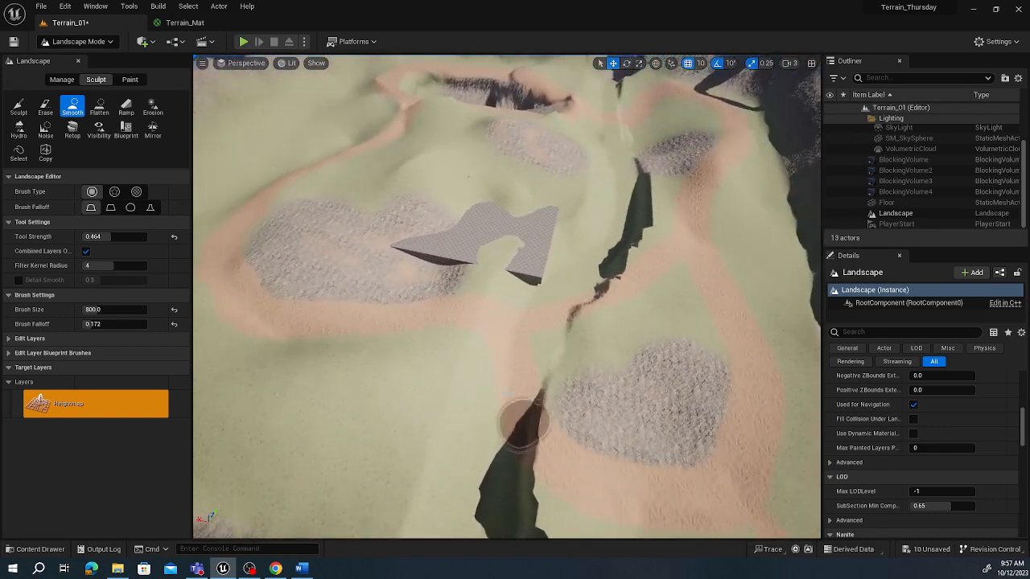
- In the Terrain_Mat graph, move the normal map node group down and the colour texture node group up to make room between them
{"action": "left_click", "coordinate": [189, 26]}
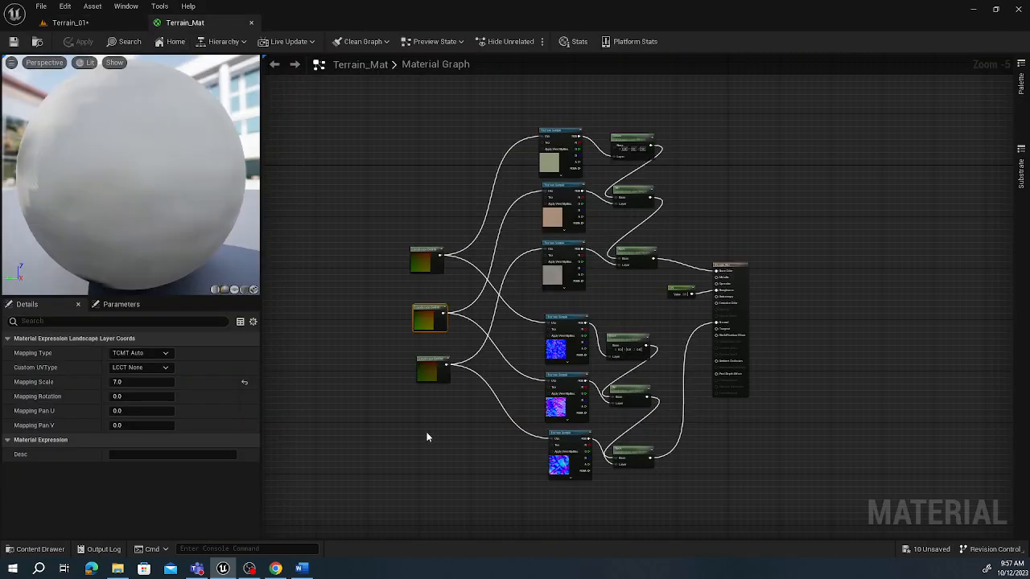
{"action": "right_click_drag", "start_coordinate": [427, 431], "coordinate": [408, 412]}
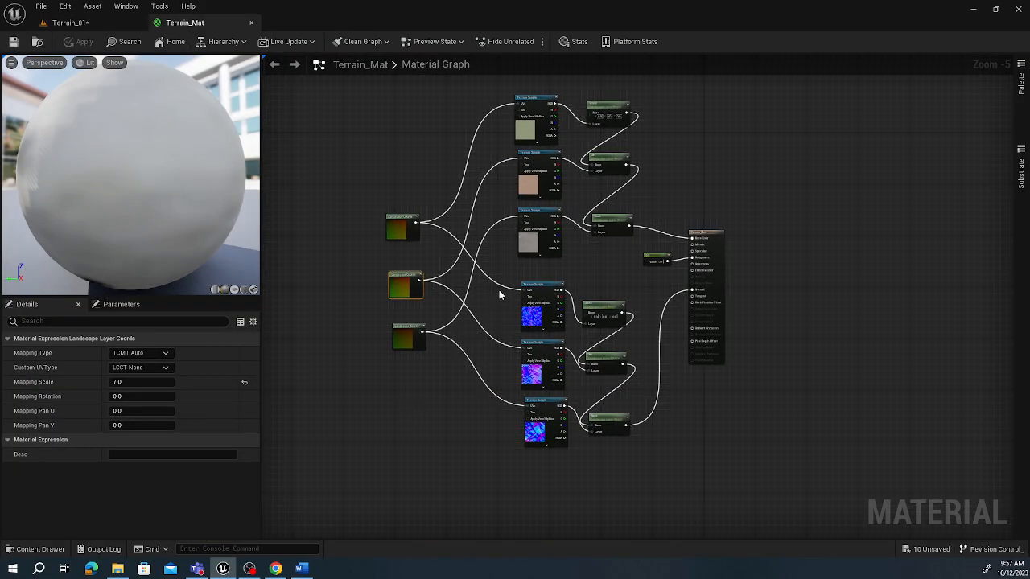
{"action": "left_click_drag", "start_coordinate": [502, 266], "coordinate": [635, 465]}
{"action": "left_click_drag", "start_coordinate": [540, 291], "coordinate": [540, 327]}
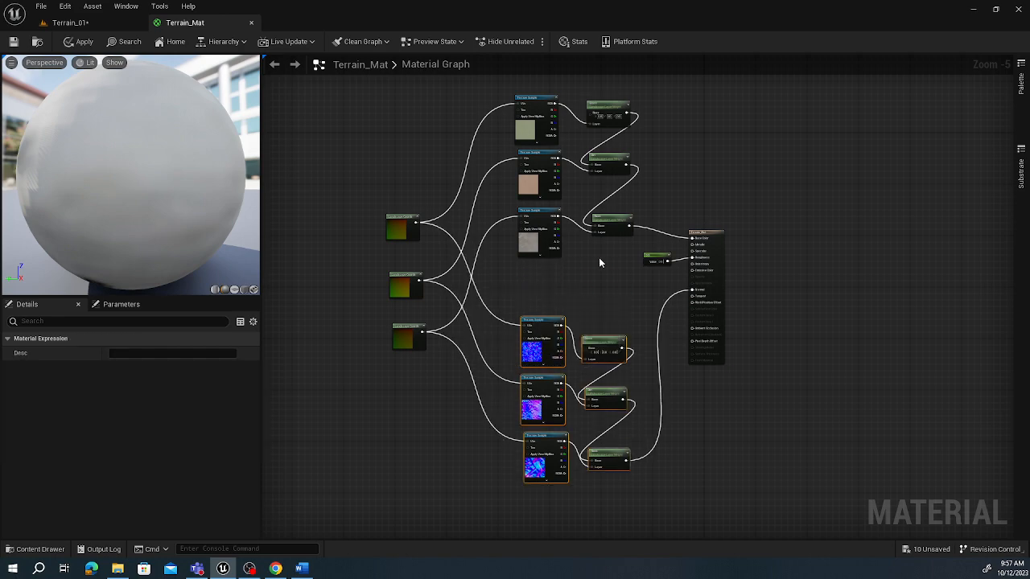
{"action": "right_click_drag", "start_coordinate": [599, 258], "coordinate": [597, 381]}
{"action": "left_click_drag", "start_coordinate": [528, 150], "coordinate": [611, 419]}
{"action": "left_click_drag", "start_coordinate": [540, 219], "coordinate": [539, 165]}
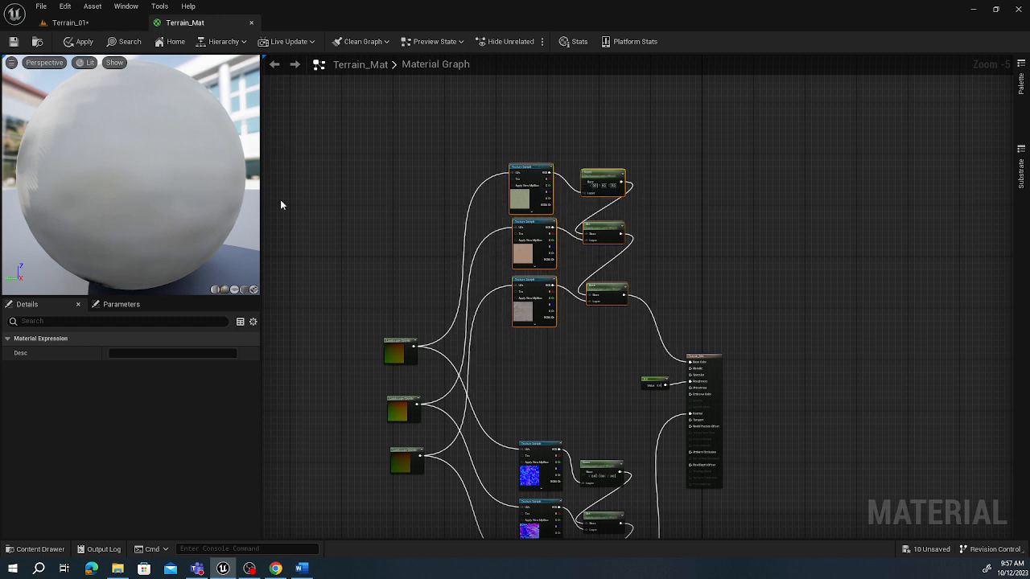
- Switch to Microsoft Teams, close the car-flip image and go back to the General files folder
{"action": "left_click", "coordinate": [197, 569]}
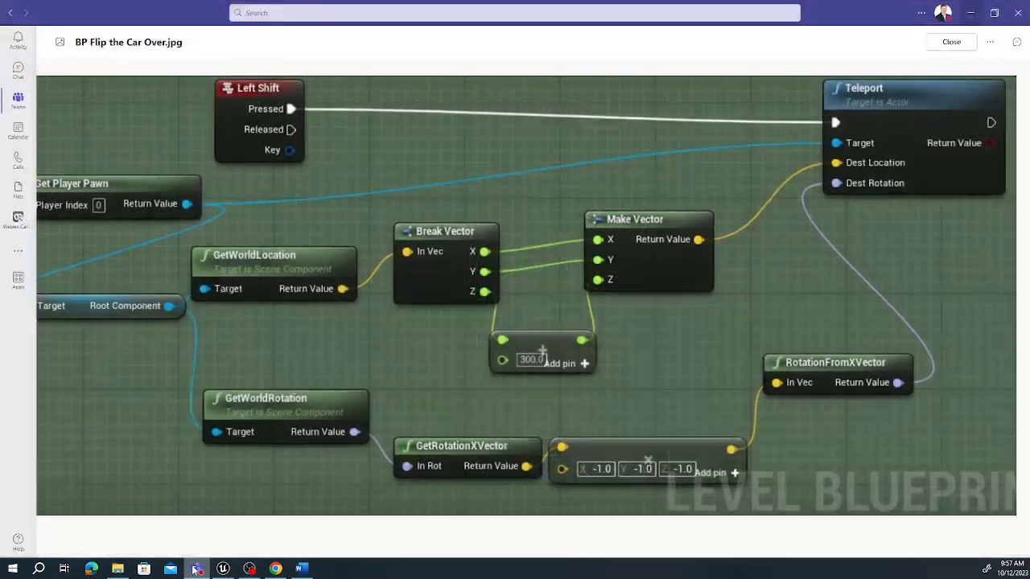
{"action": "left_click", "coordinate": [951, 42]}
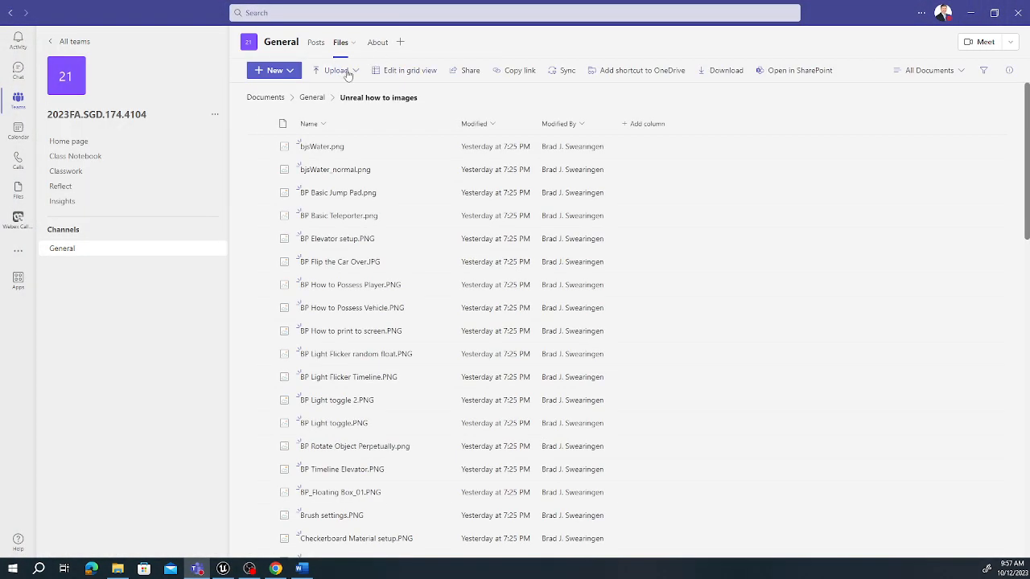
{"action": "left_click", "coordinate": [313, 98]}
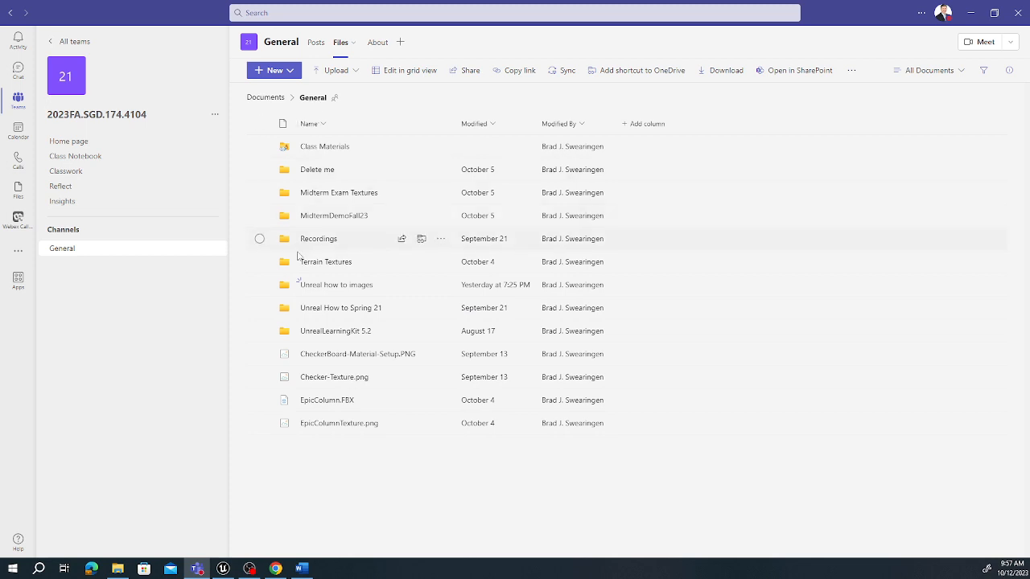
- Open the Terrain Textures folder and upload Water_1024_new.png from the computer into it
{"action": "left_click", "coordinate": [325, 262]}
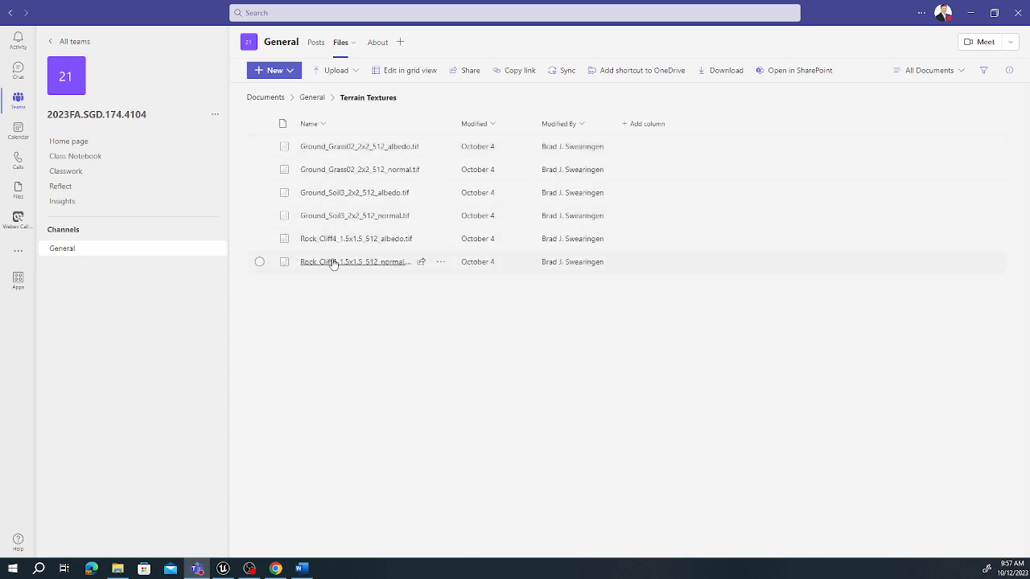
{"action": "key", "text": "super+e"}
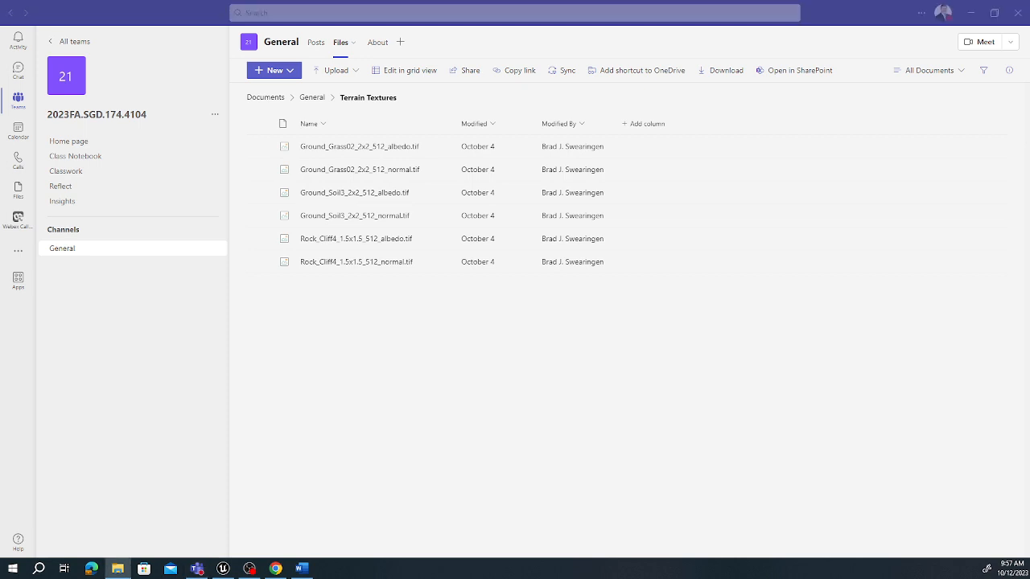
{"action": "left_click_drag", "start_coordinate": [4, 247], "coordinate": [365, 342]}
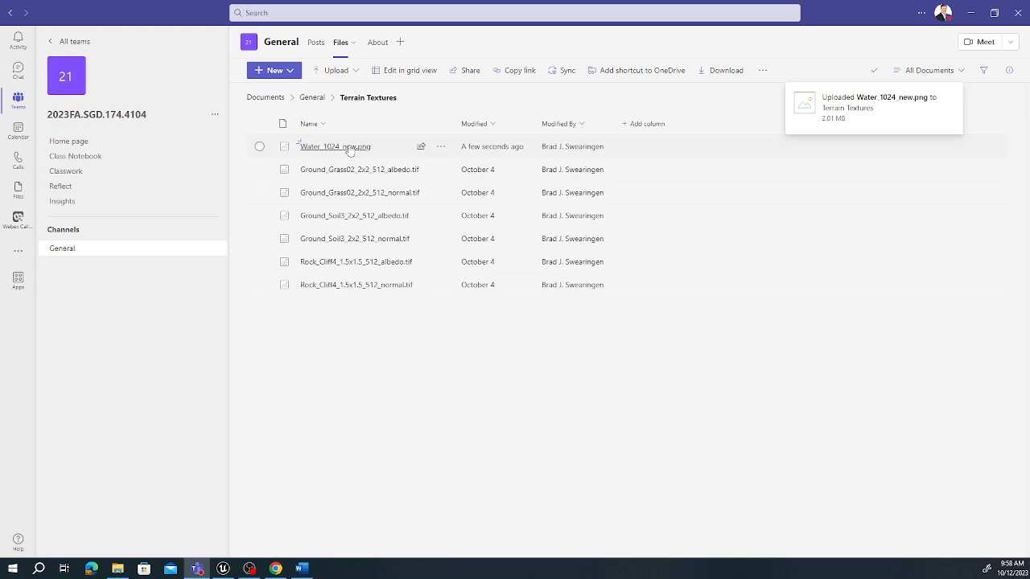
- Preview the uploaded Water_1024_new.png, close it and return to the Terrain_Mat graph in Unreal Editor
{"action": "left_click", "coordinate": [349, 149]}
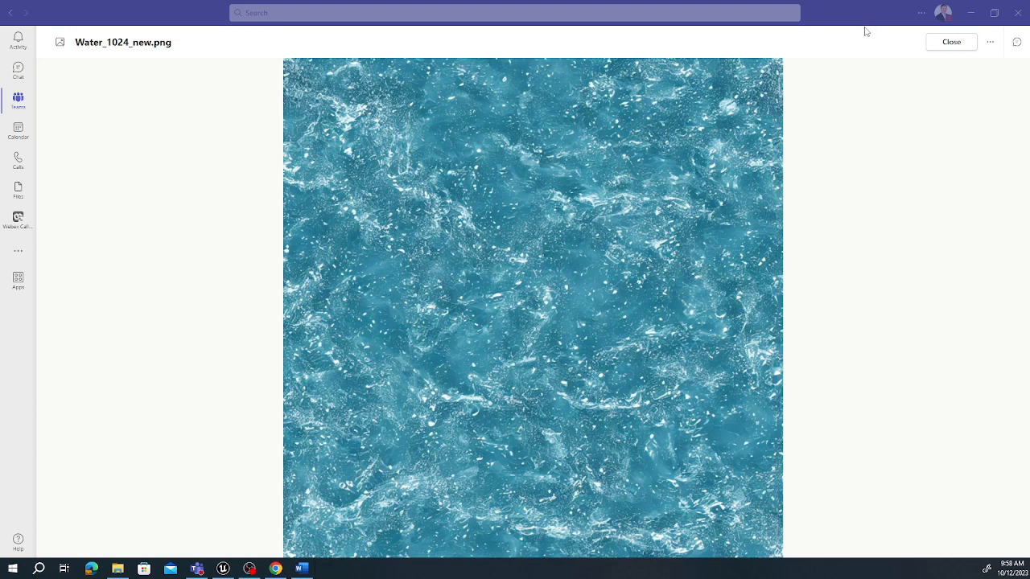
{"action": "left_click", "coordinate": [953, 42]}
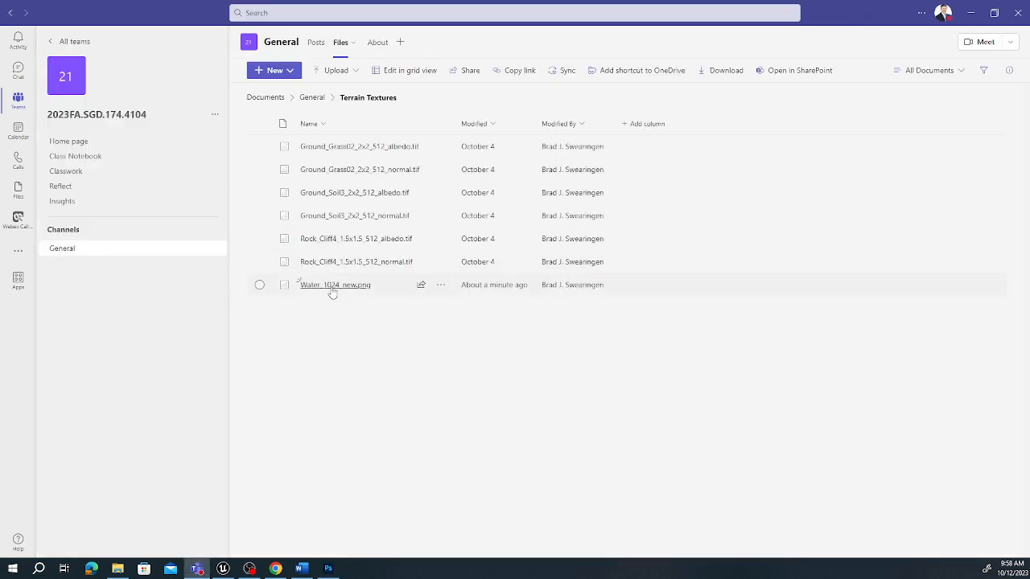
{"action": "left_click", "coordinate": [972, 14]}
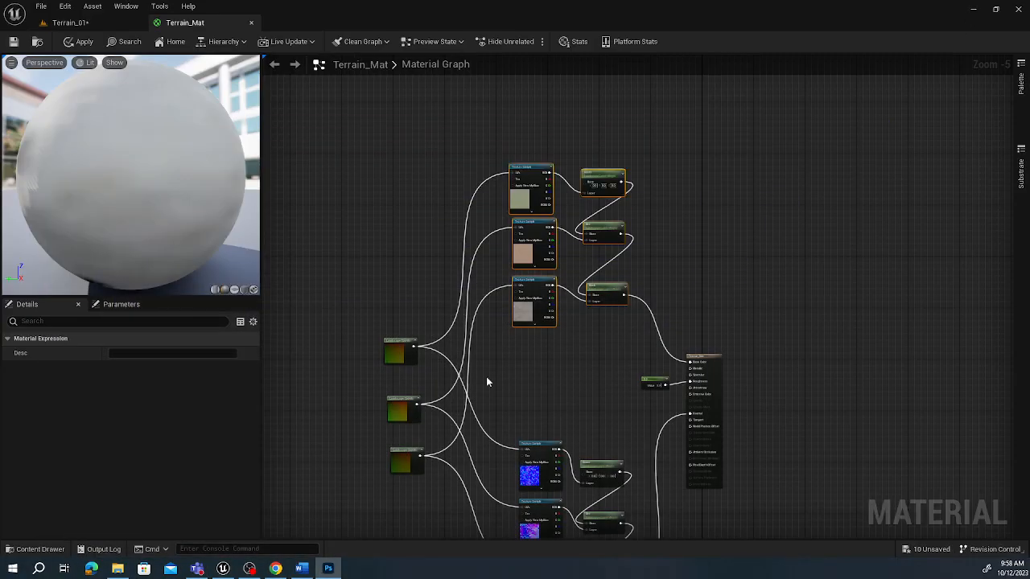
{"action": "right_click_drag", "start_coordinate": [552, 370], "coordinate": [593, 275]}
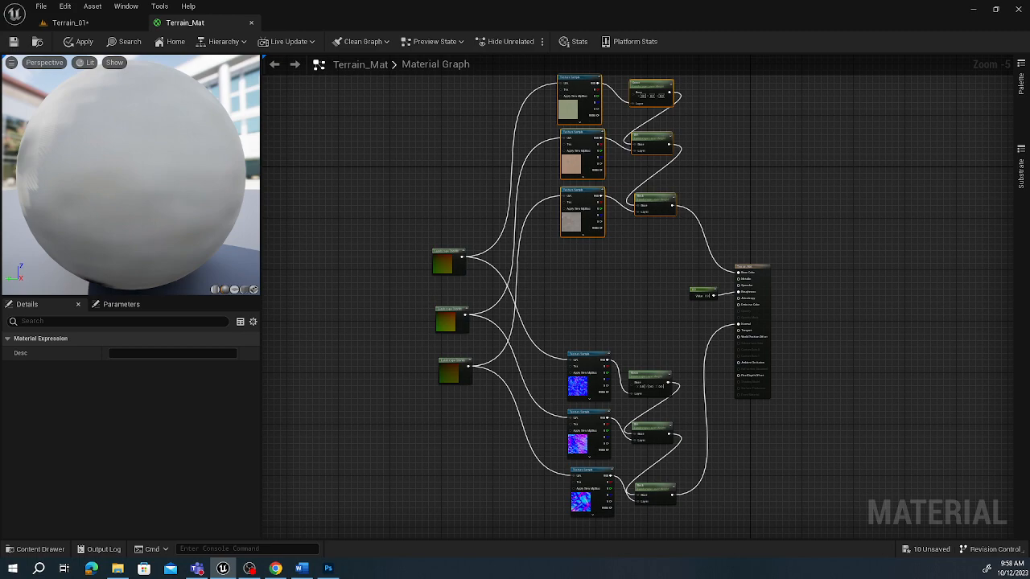
- Switch to Photoshop, open the recent file Water_1024_new.png and generate a normal map from it with Invert Height turned off
{"action": "left_click", "coordinate": [328, 568]}
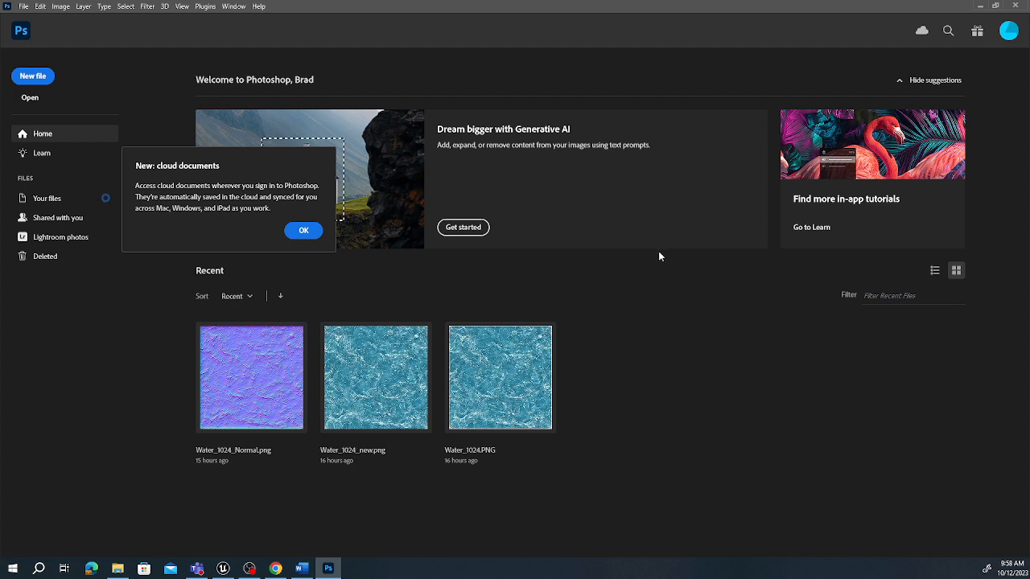
{"action": "left_click", "coordinate": [380, 378]}
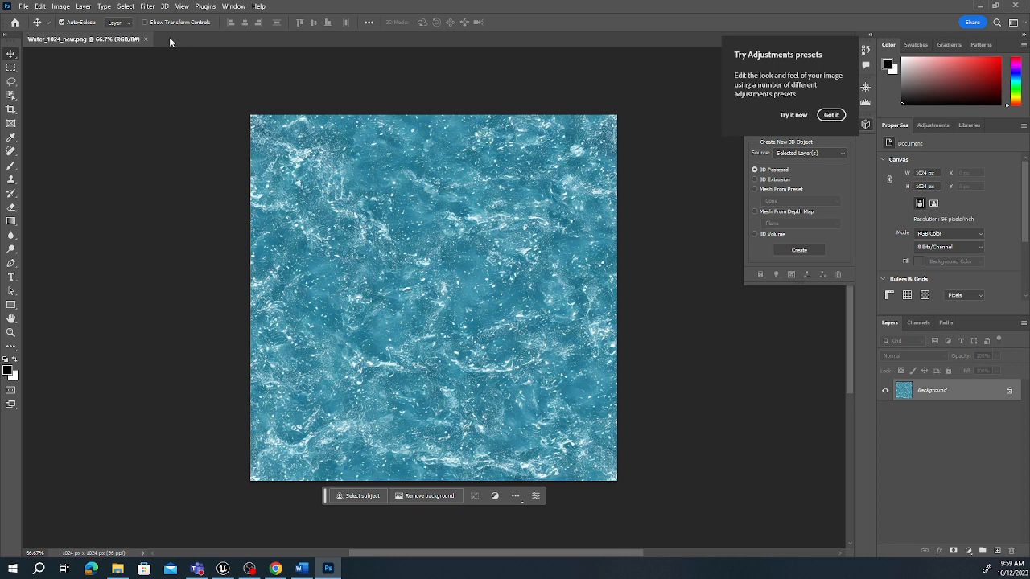
{"action": "left_click", "coordinate": [147, 6]}
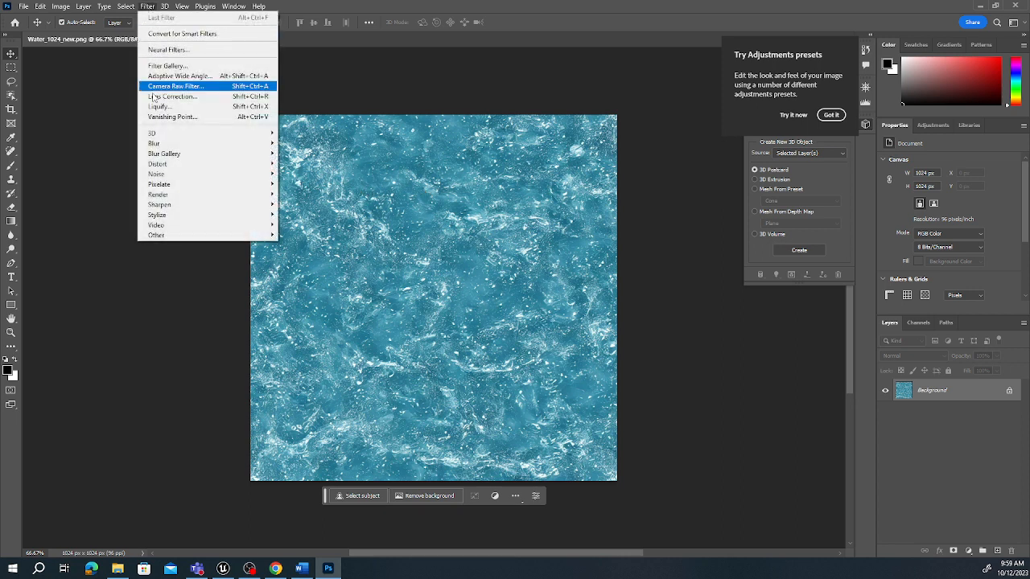
{"action": "mouse_move", "coordinate": [234, 135]}
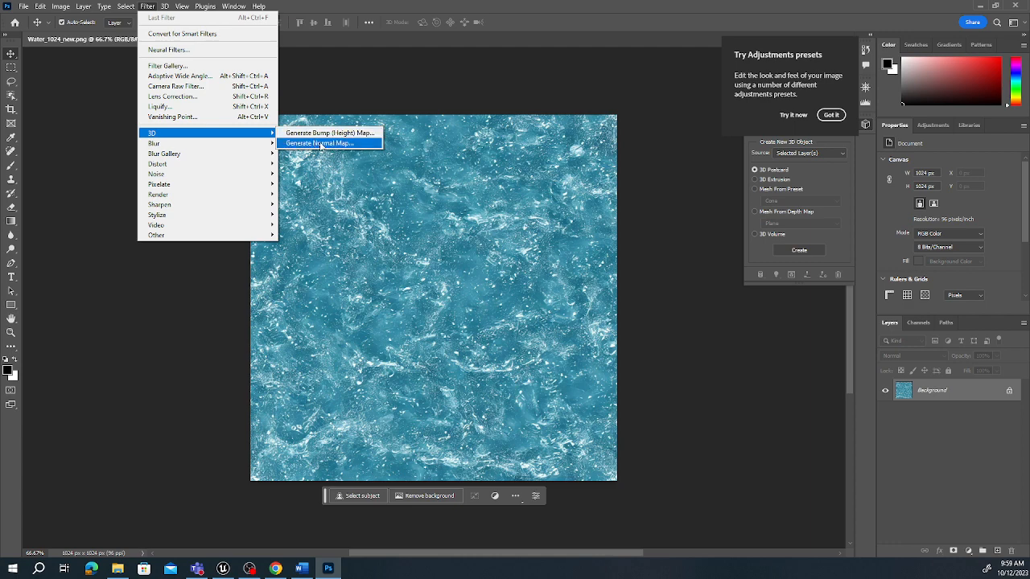
{"action": "left_click", "coordinate": [320, 144]}
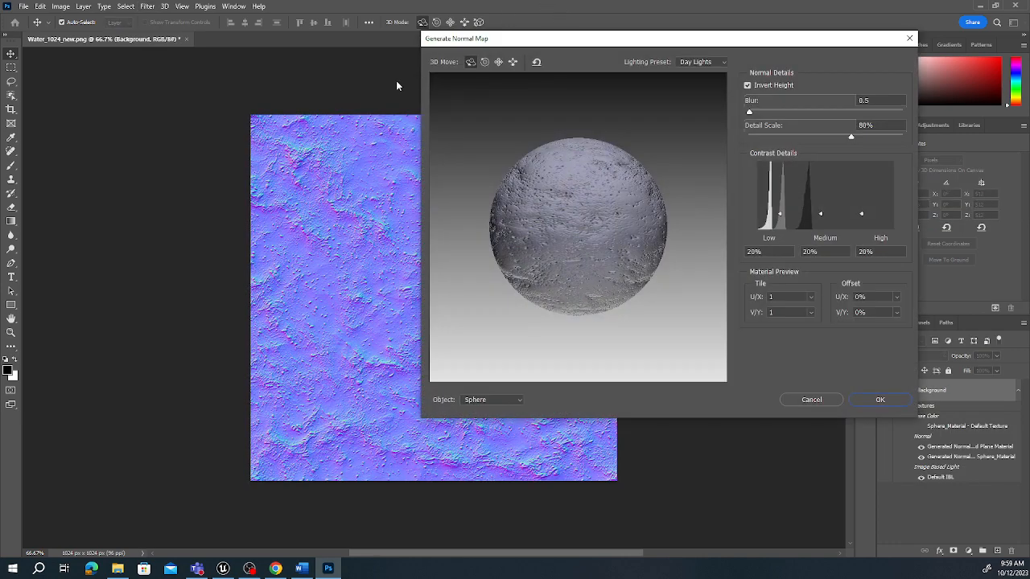
{"action": "left_click_drag", "start_coordinate": [573, 41], "coordinate": [665, 25]}
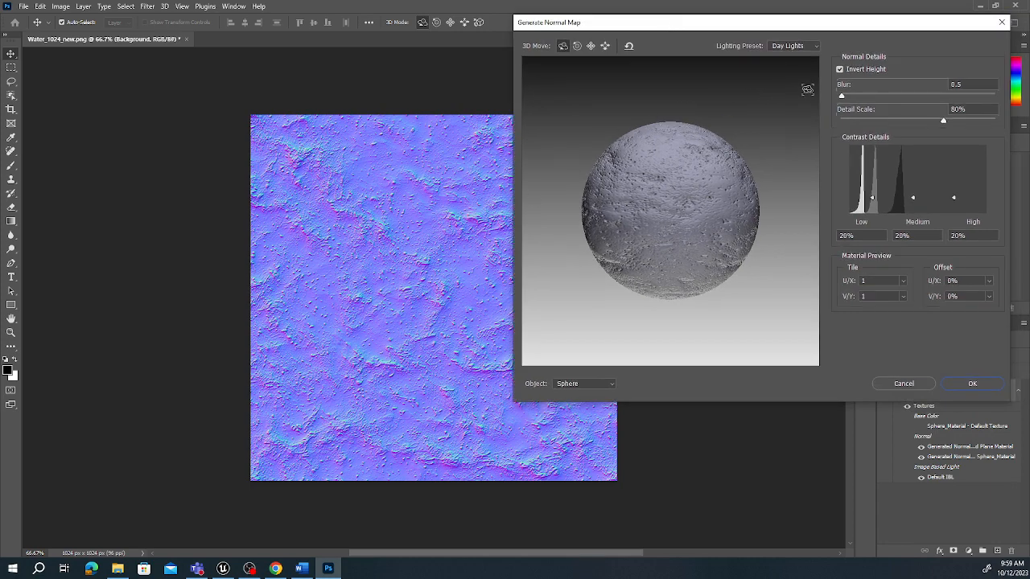
{"action": "left_click", "coordinate": [841, 70]}
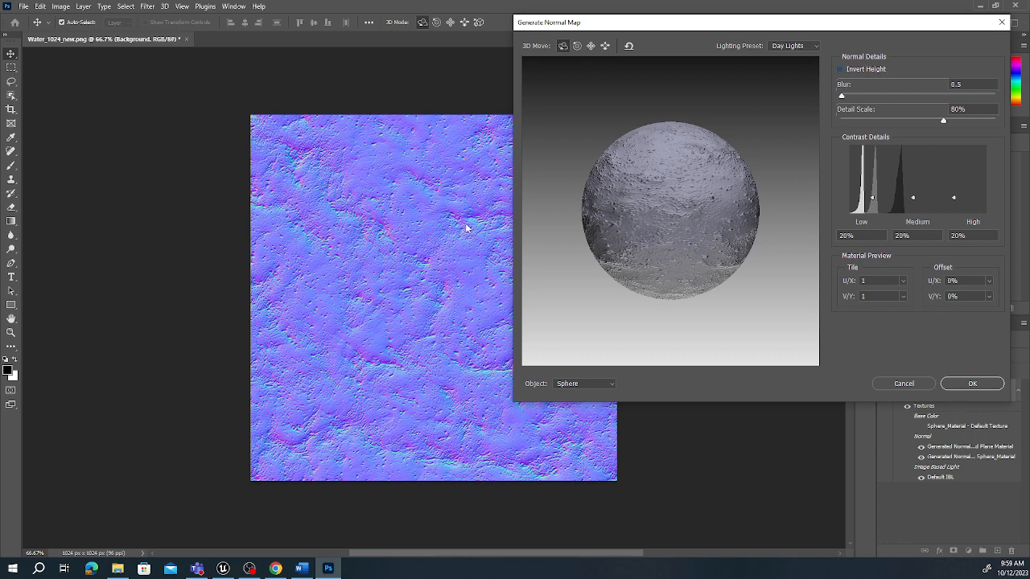
{"action": "left_click", "coordinate": [972, 384]}
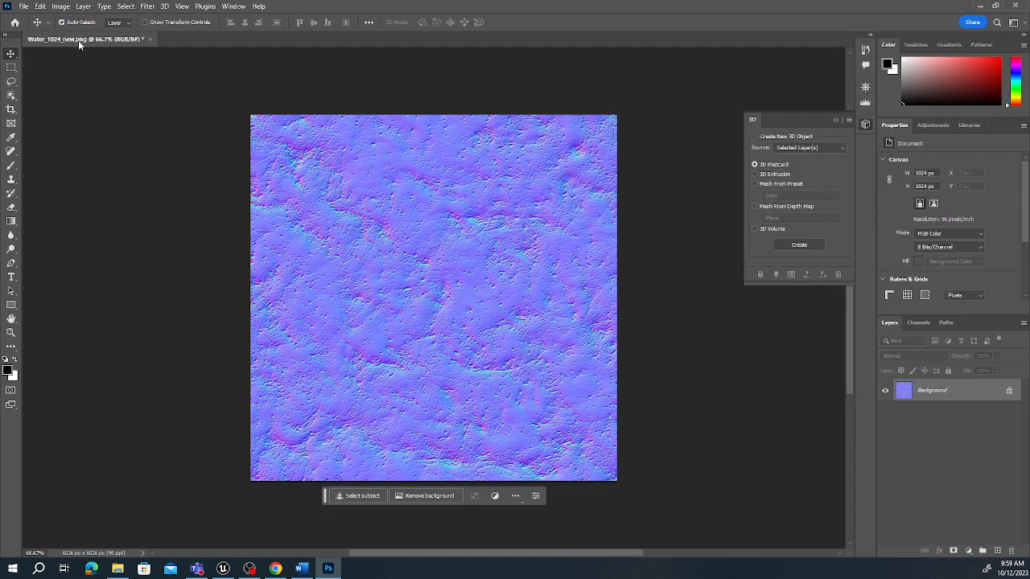
- Save the normal map as a new PNG named Water_1024_new_normal in Downloads, using the large file size option
{"action": "left_click", "coordinate": [24, 7]}
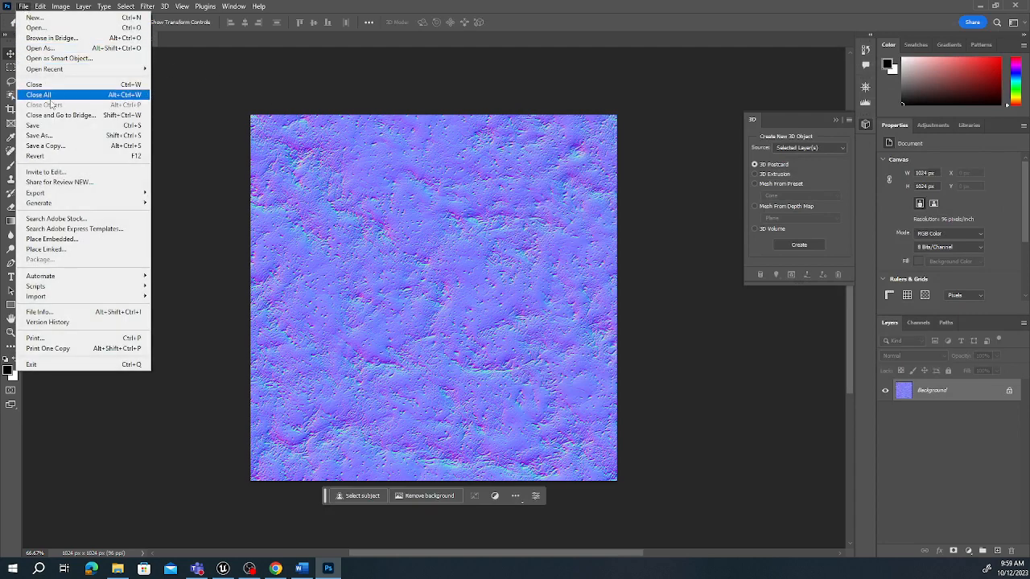
{"action": "left_click", "coordinate": [59, 137]}
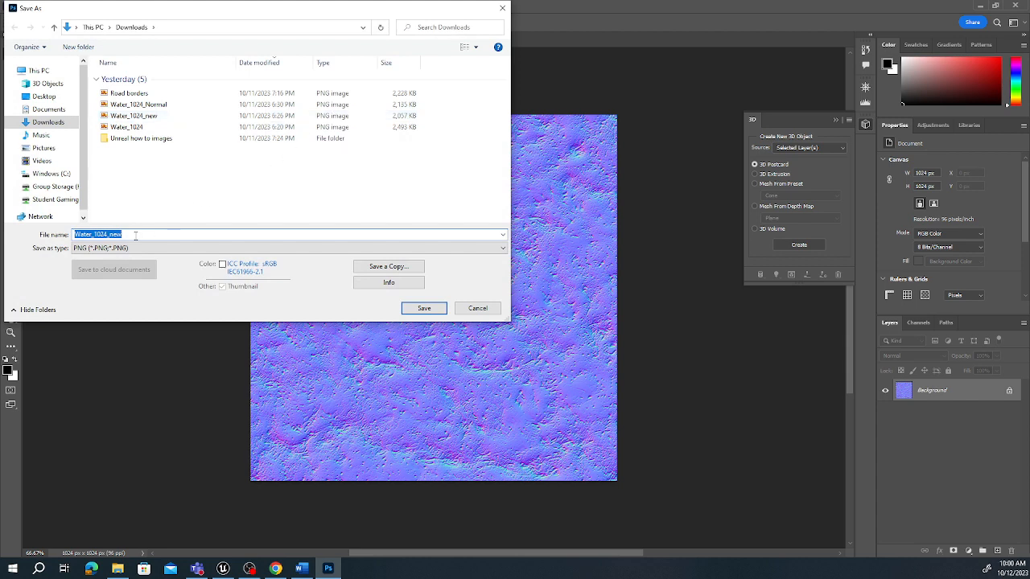
{"action": "left_click", "coordinate": [130, 236]}
{"action": "key", "text": "Return"}
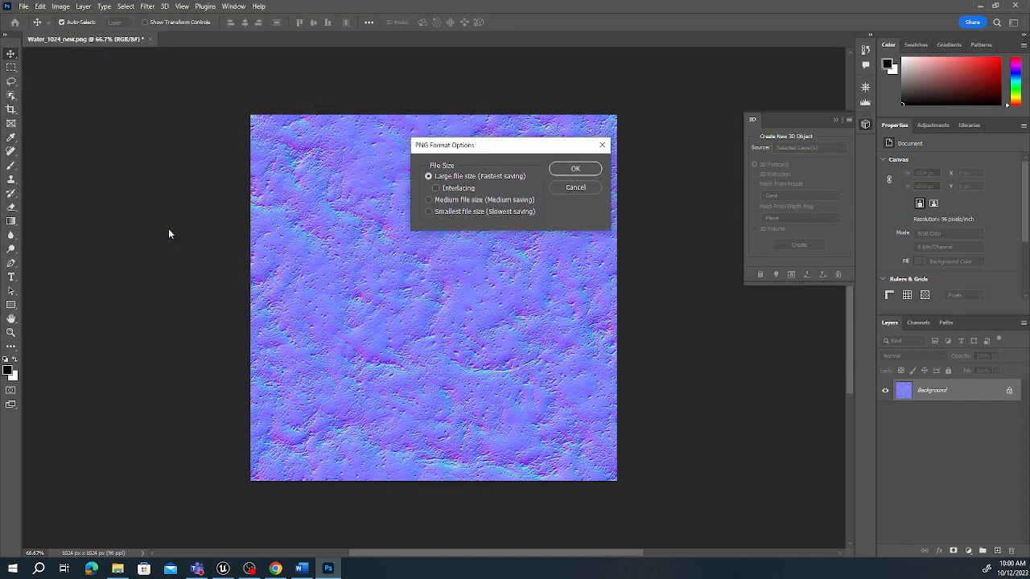
{"action": "left_click", "coordinate": [570, 169]}
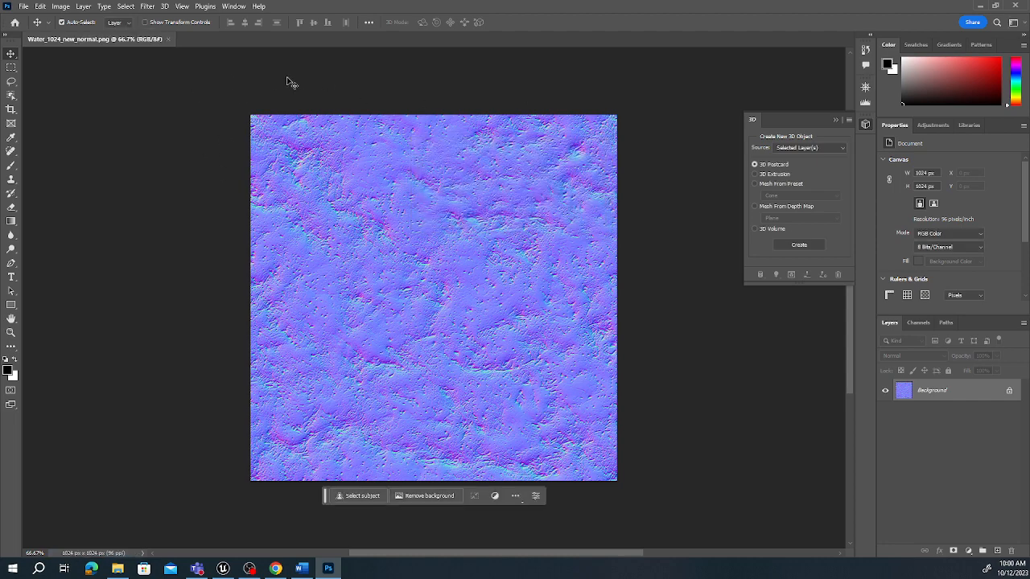
- Return to Unreal Editor, switch to the Terrain_01 level and open the Brad_Assets content folder
{"action": "left_click", "coordinate": [981, 7]}
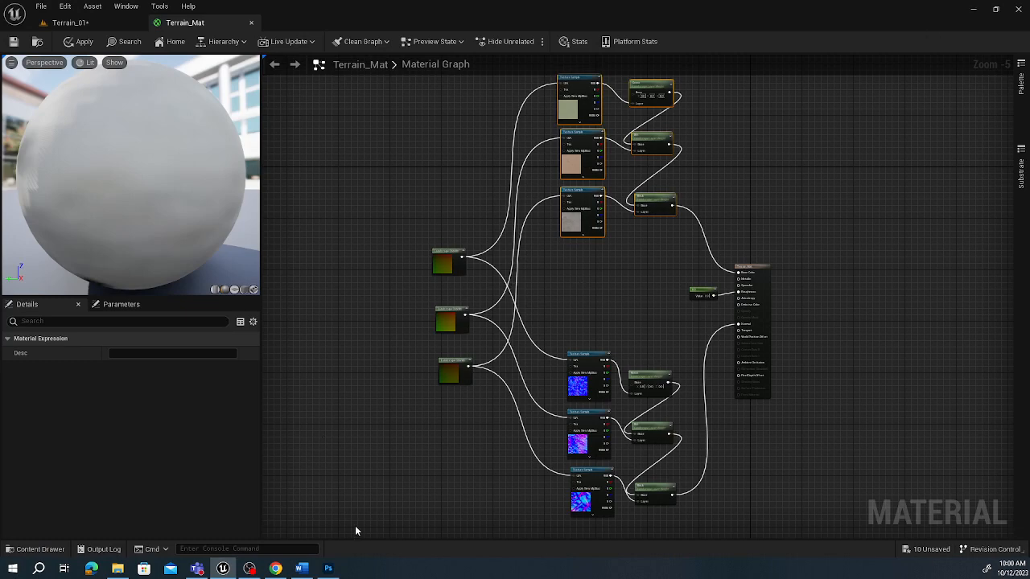
{"action": "left_click", "coordinate": [118, 568]}
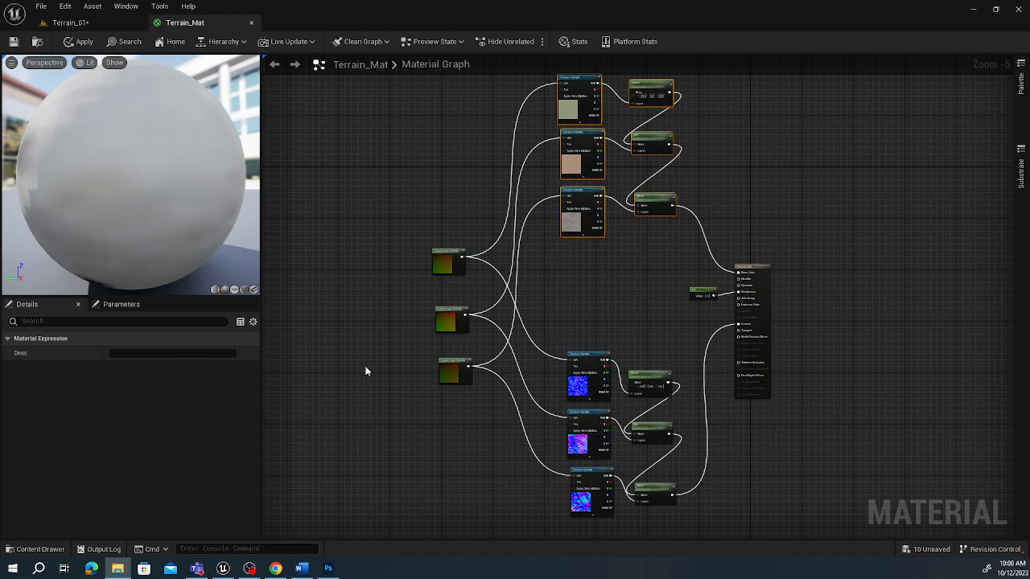
{"action": "left_click", "coordinate": [112, 23]}
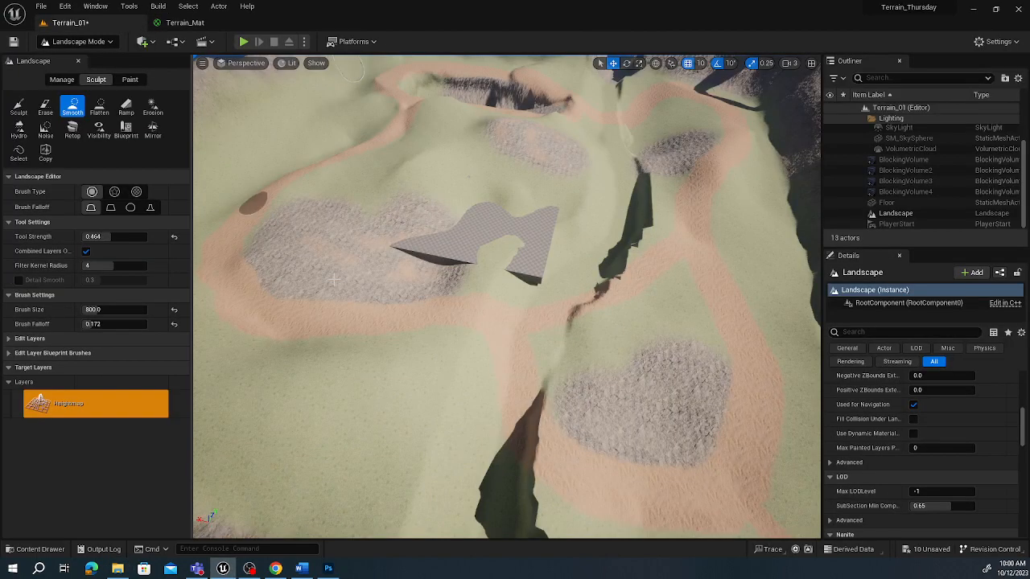
{"action": "key", "text": "ctrl+space"}
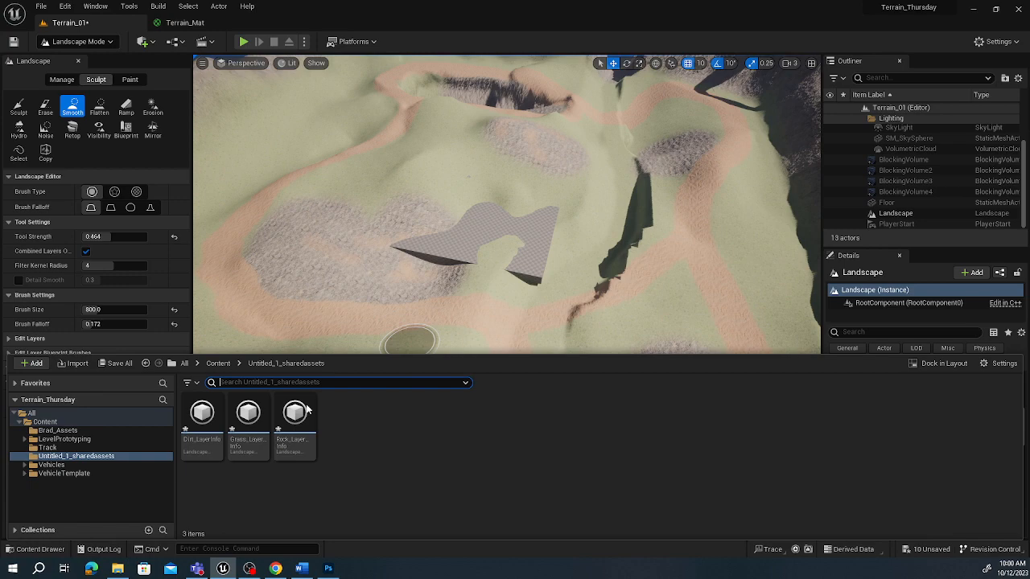
{"action": "left_click", "coordinate": [55, 431]}
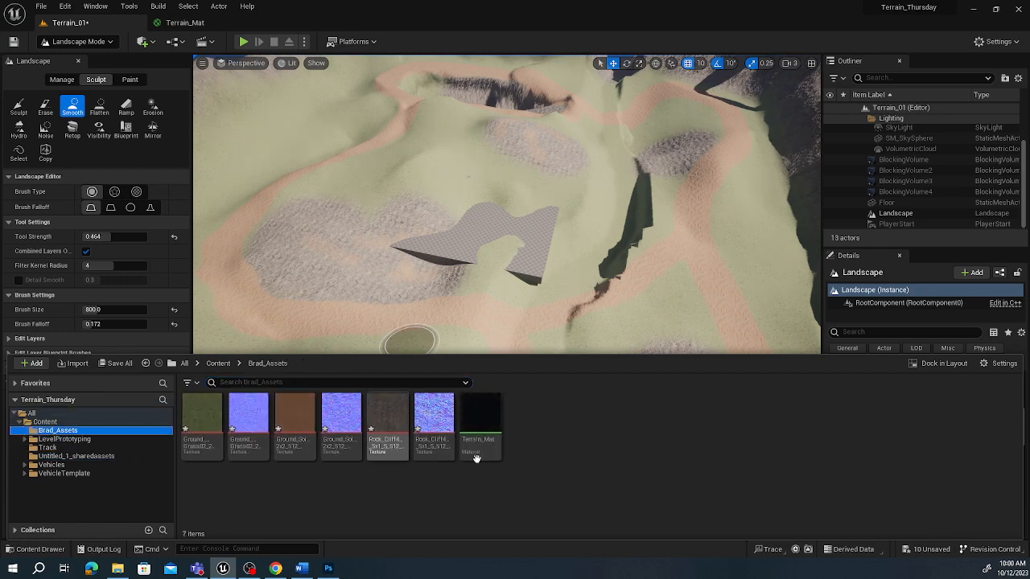
- Import Water_1024_new and Water_1024_Normal from the Downloads folder into Brad_Assets and show the imported textures
{"action": "left_click", "coordinate": [117, 569]}
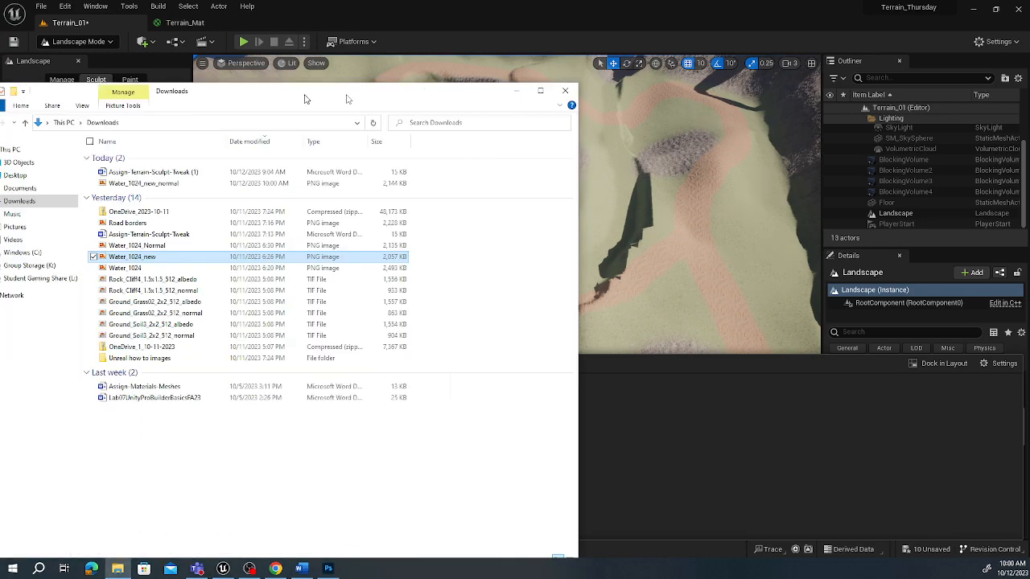
{"action": "left_click_drag", "start_coordinate": [309, 98], "coordinate": [927, 44]}
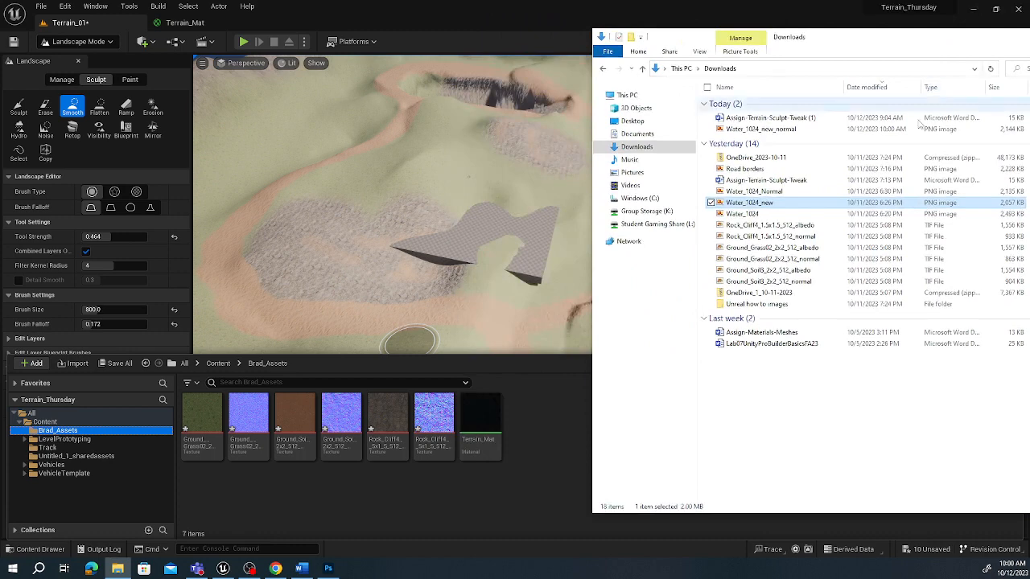
{"action": "left_click", "coordinate": [770, 192], "text": "ctrl"}
{"action": "left_click_drag", "start_coordinate": [756, 206], "coordinate": [555, 459]}
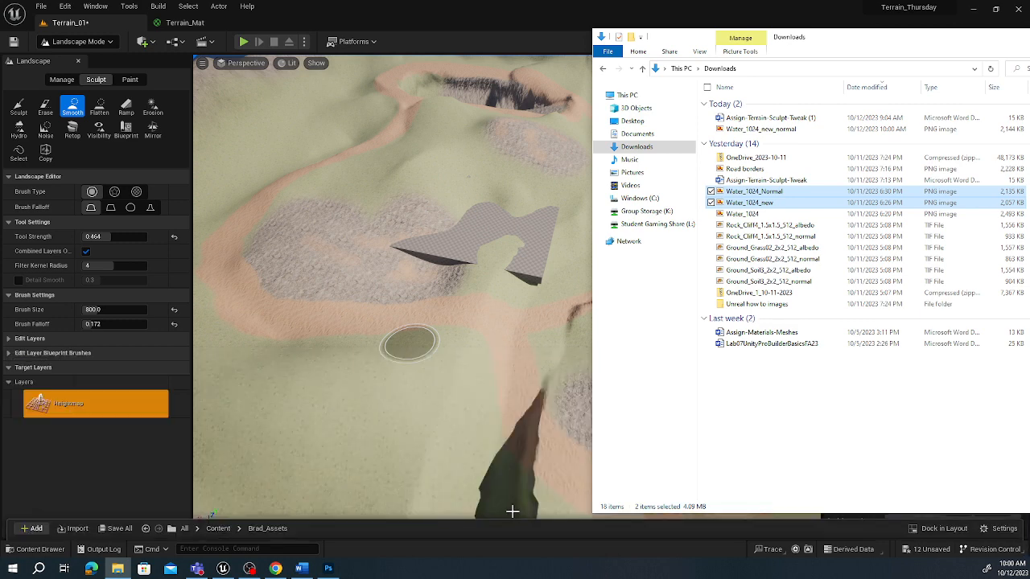
{"action": "key", "text": "ctrl+space"}
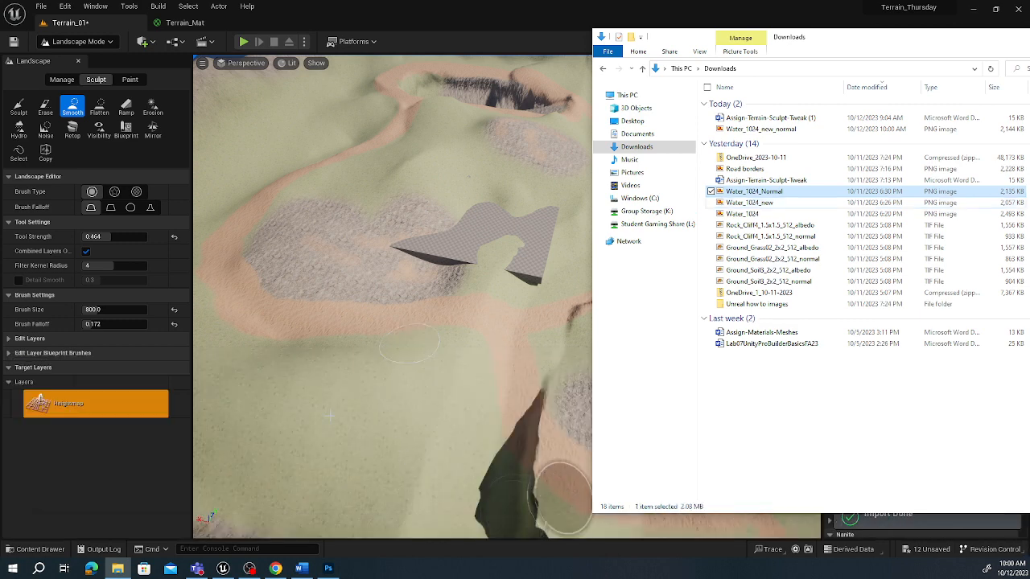
{"action": "left_click", "coordinate": [332, 441]}
{"action": "key", "text": "ctrl+space"}
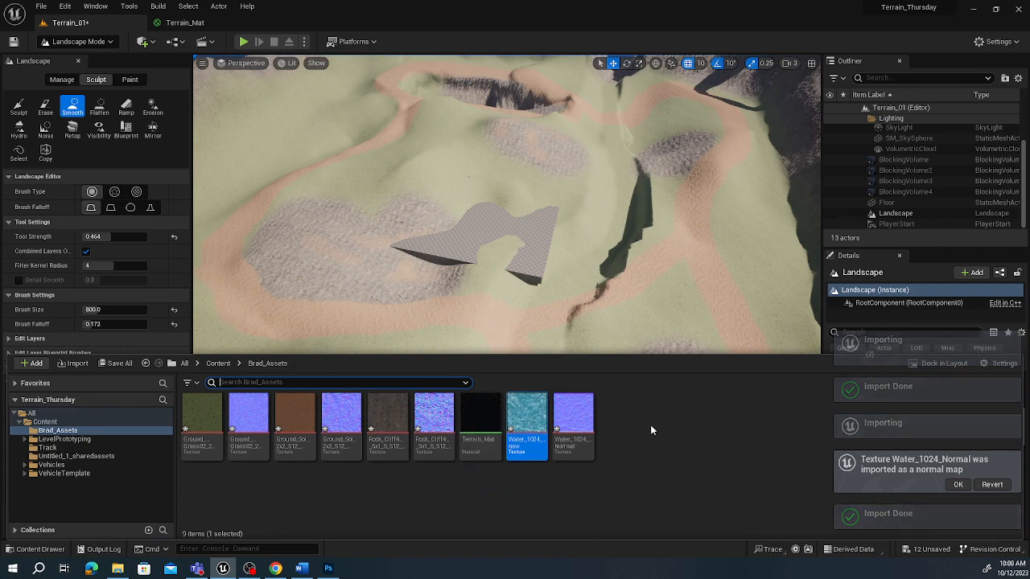
- Detach the Terrain_Mat material editor into a floating window over the level and make it taller
{"action": "left_click", "coordinate": [210, 25]}
{"action": "left_click_drag", "start_coordinate": [210, 25], "coordinate": [552, 72]}
{"action": "scroll", "coordinate": [762, 230], "scroll_direction": "down", "scroll_amount": 3}
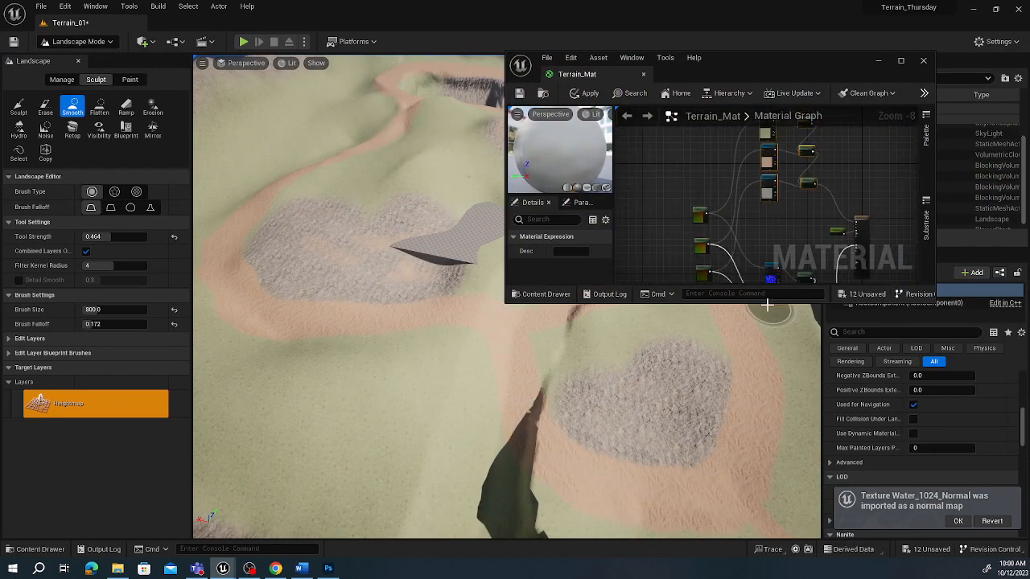
{"action": "left_click_drag", "start_coordinate": [765, 301], "coordinate": [780, 460]}
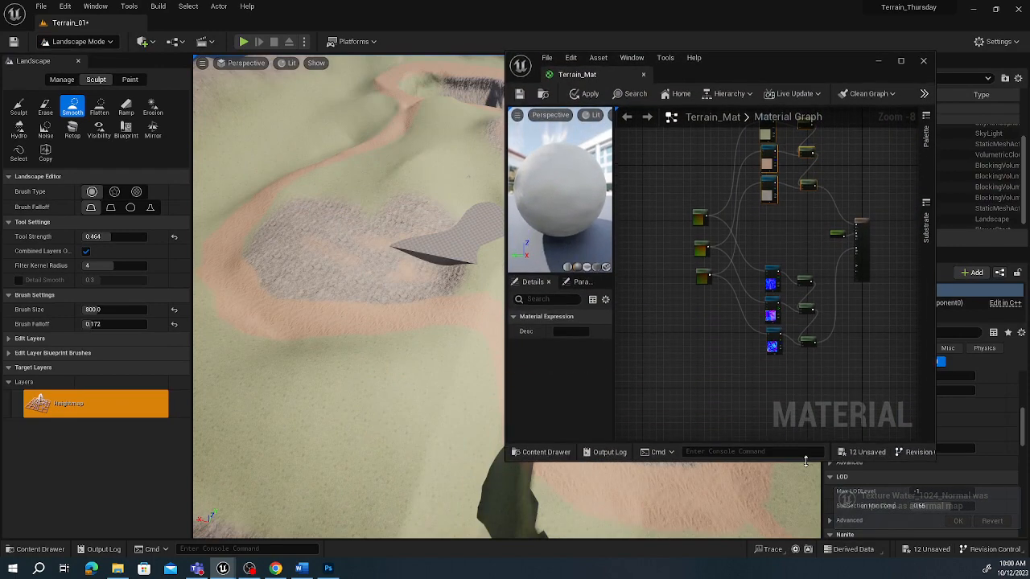
- Widen the Terrain_Mat window and add Water_1024_new as a texture sample between the colour and normal map node groups
{"action": "key", "text": "ctrl+space"}
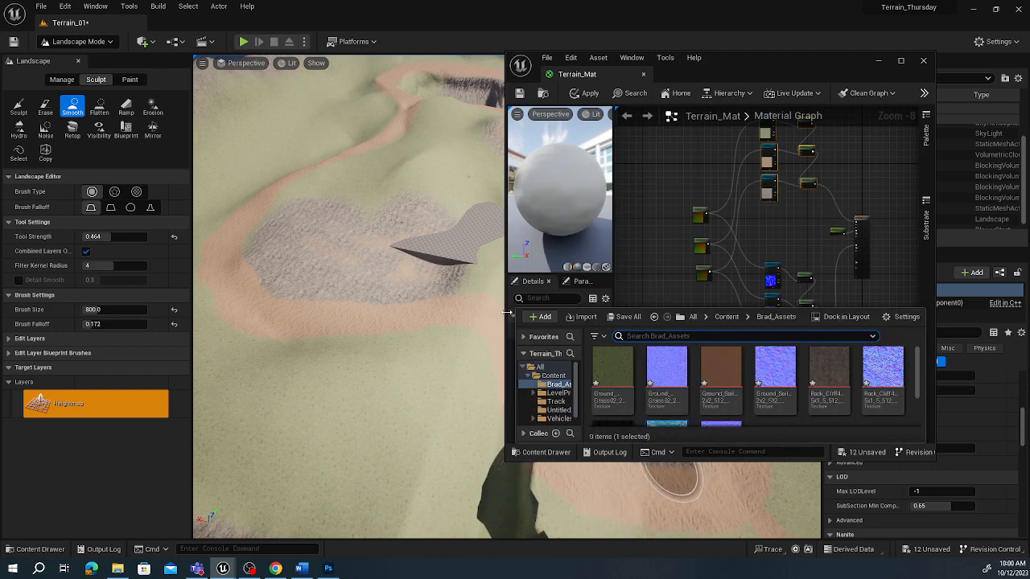
{"action": "left_click_drag", "start_coordinate": [506, 312], "coordinate": [100, 313]}
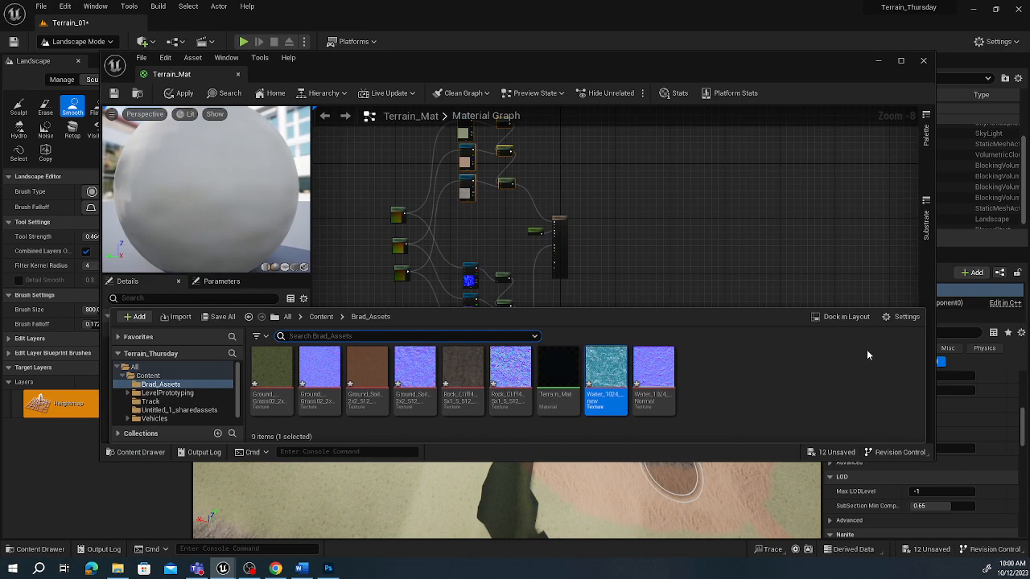
{"action": "mouse_move", "coordinate": [608, 368]}
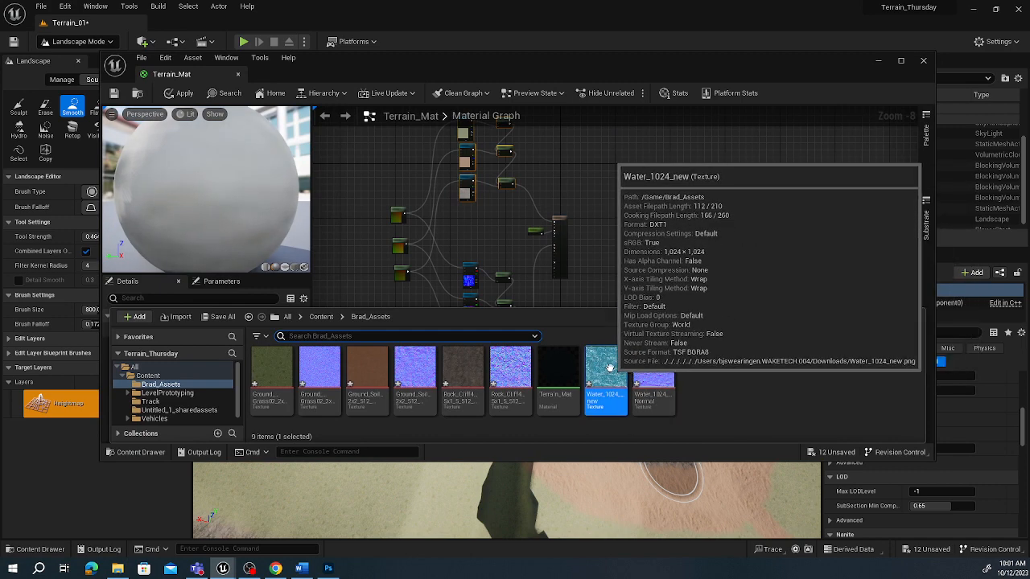
{"action": "left_click_drag", "start_coordinate": [609, 368], "coordinate": [457, 230]}
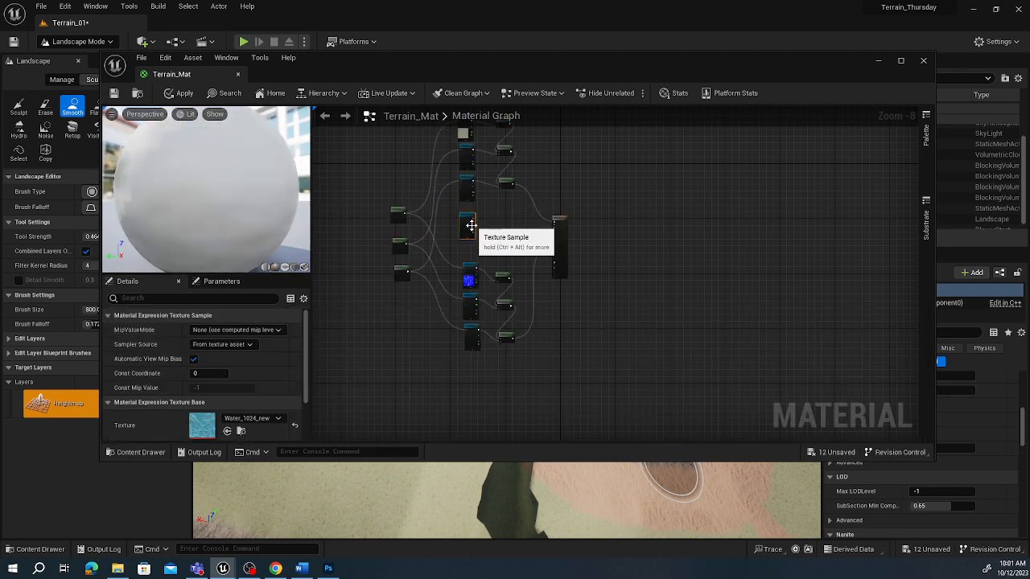
- Add Water_1024_Normal as a texture sample below the other normal maps, and dock the Terrain_Mat editor back beside the Terrain_01 level
{"action": "key", "text": "ctrl+space"}
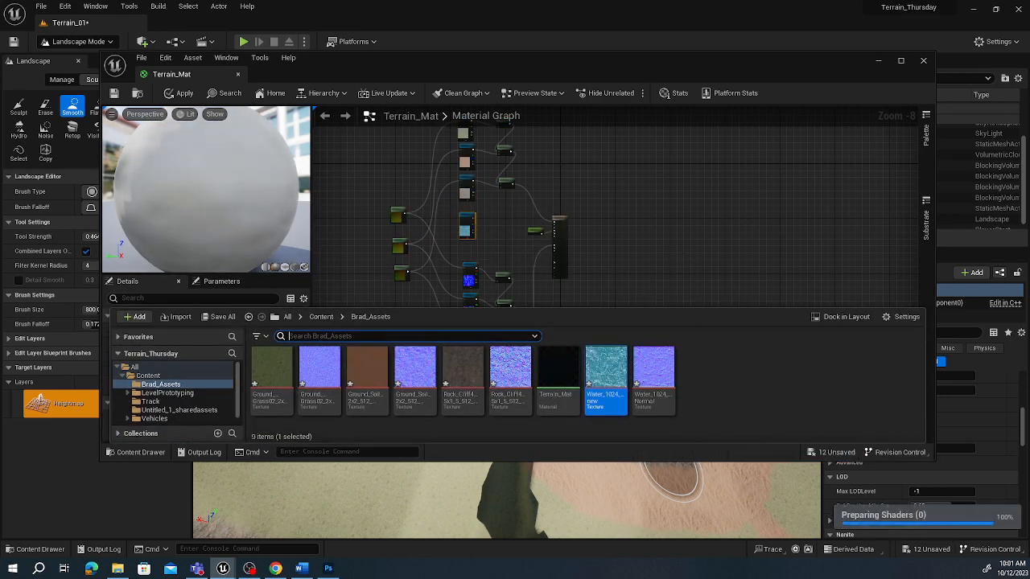
{"action": "right_click_drag", "start_coordinate": [669, 248], "coordinate": [678, 143]}
{"action": "key", "text": "ctrl+space"}
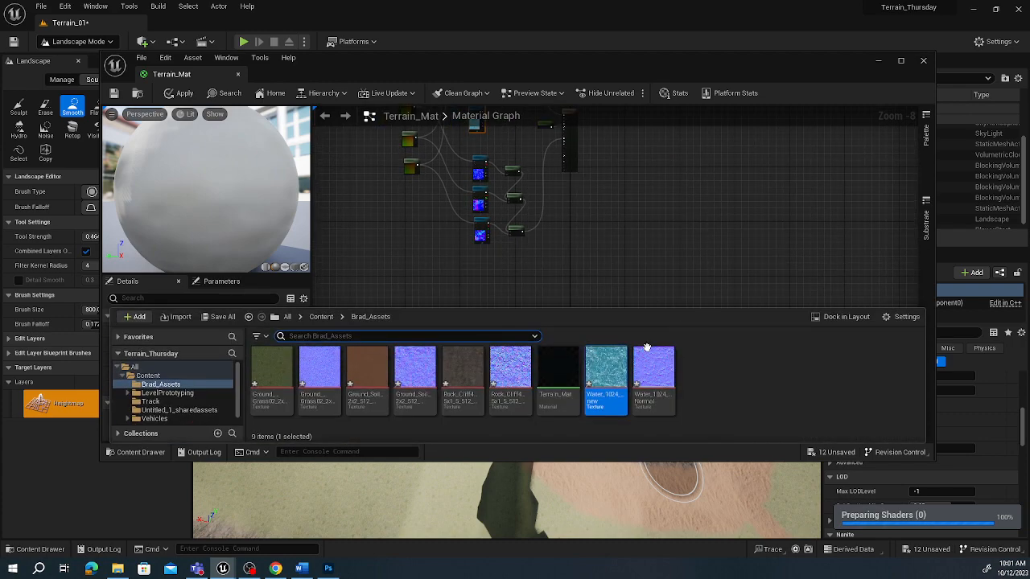
{"action": "left_click_drag", "start_coordinate": [653, 366], "coordinate": [462, 252]}
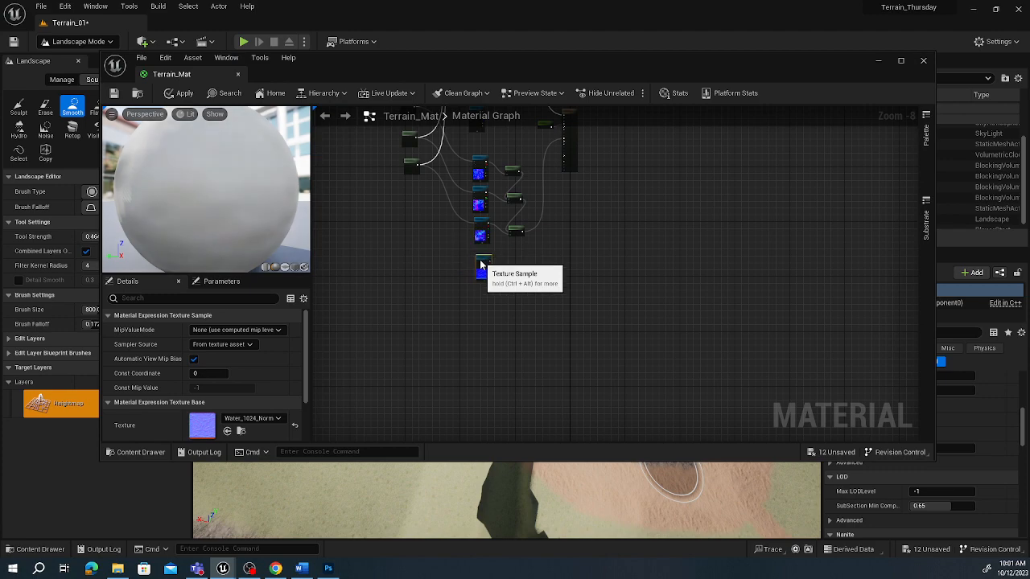
{"action": "right_click_drag", "start_coordinate": [592, 214], "coordinate": [629, 257]}
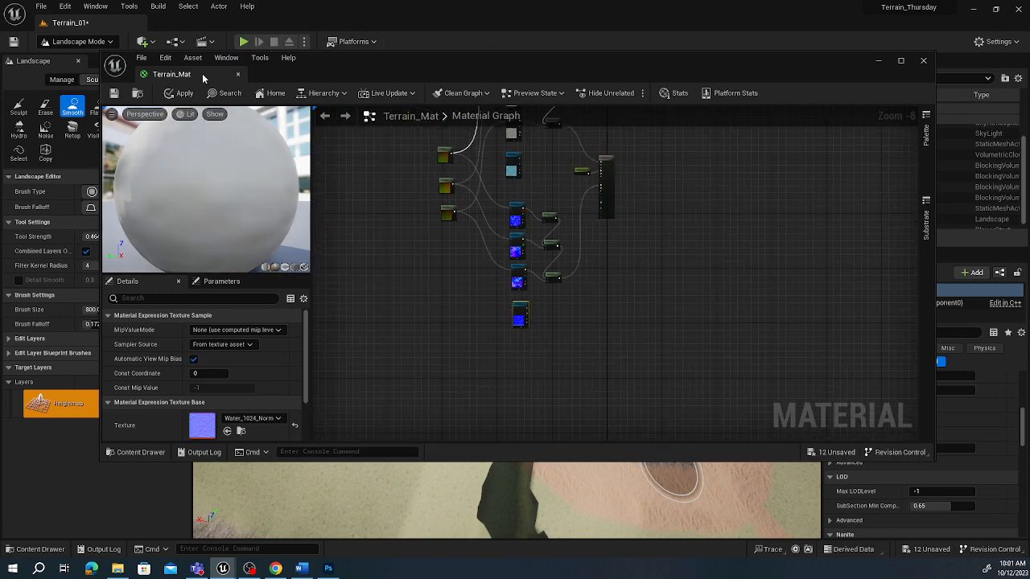
{"action": "left_click_drag", "start_coordinate": [202, 74], "coordinate": [185, 23]}
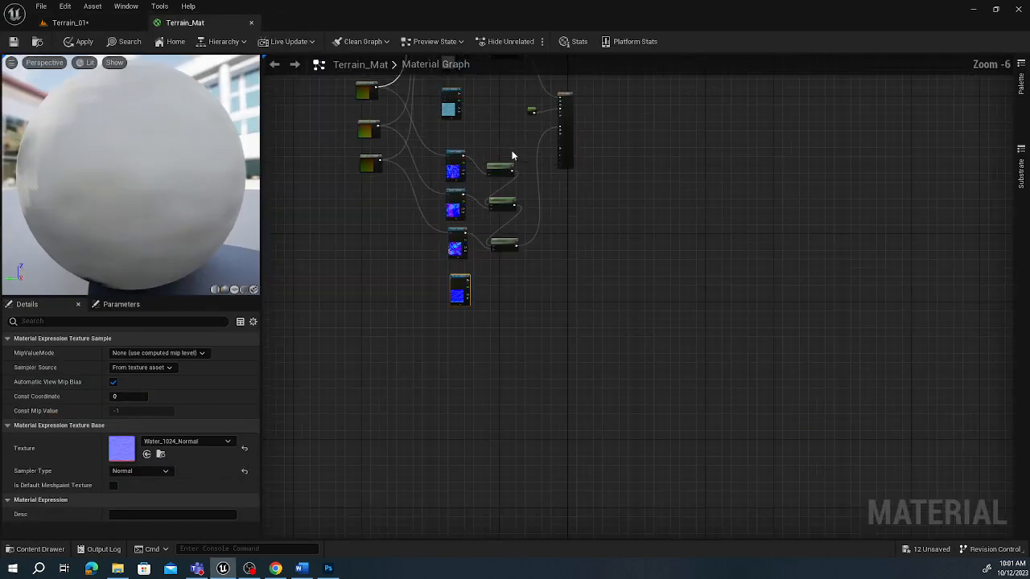
- Copy the colour group's Rock layer weight node beside the water colour texture and set the copy's parameter name to Water
{"action": "scroll", "coordinate": [511, 156], "scroll_direction": "up", "scroll_amount": 7}
{"action": "right_click_drag", "start_coordinate": [454, 243], "coordinate": [597, 278]}
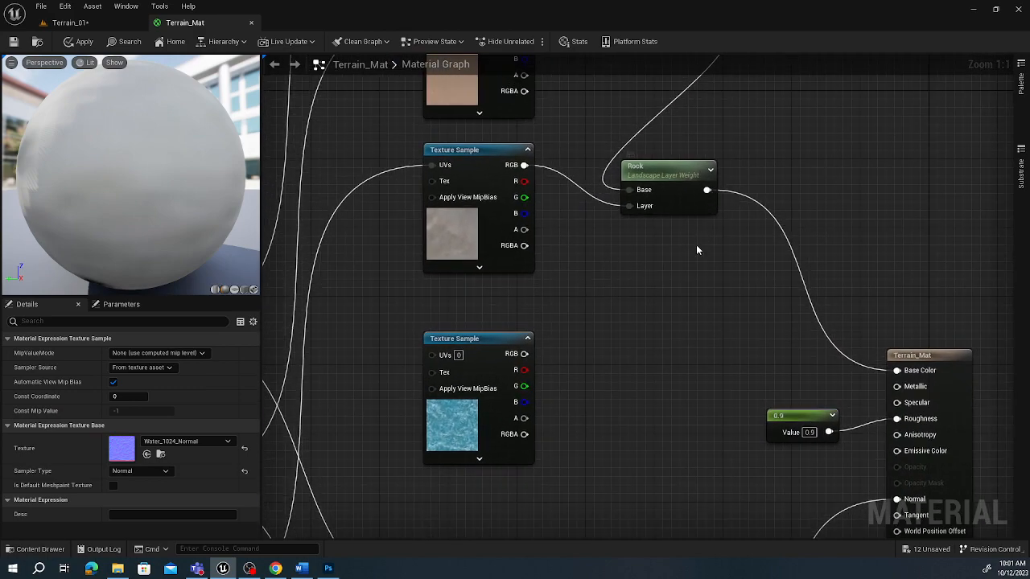
{"action": "left_click", "coordinate": [665, 167]}
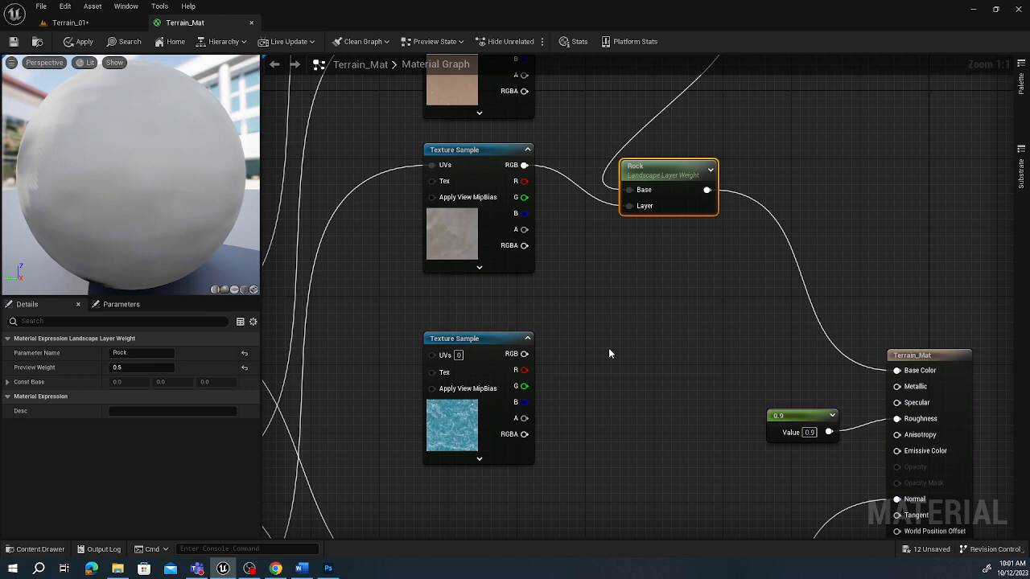
{"action": "key", "text": "ctrl+v"}
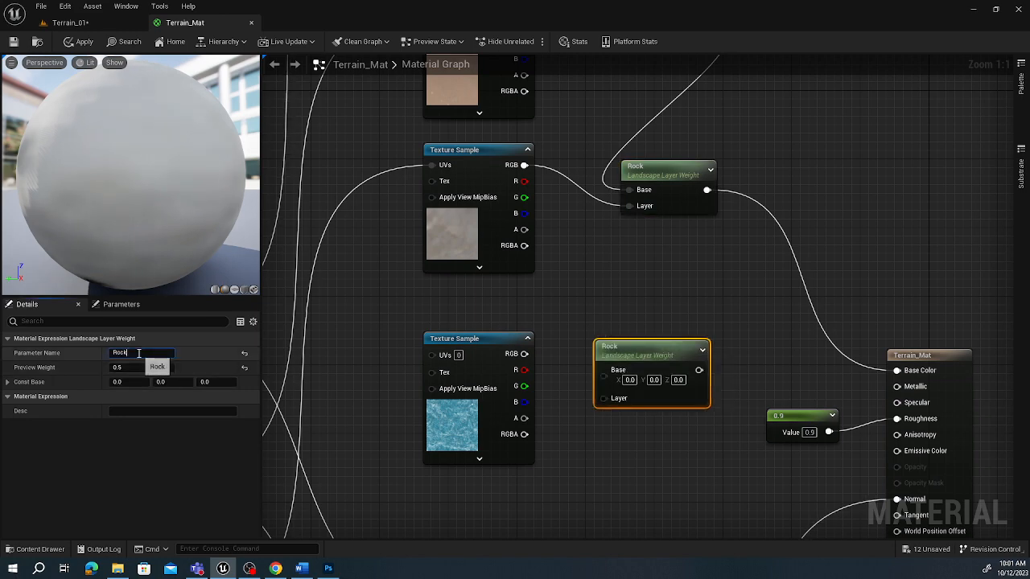
{"action": "left_click", "coordinate": [140, 353]}
{"action": "type", "text": "Water"}
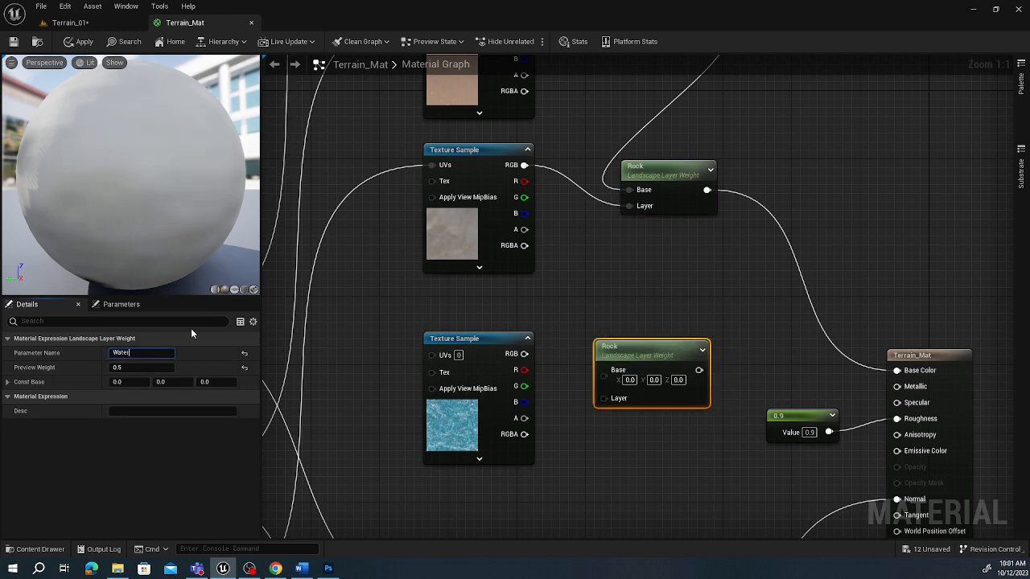
{"action": "key", "text": "Return"}
- Connect the Rock output to Water's Base, the water colour texture's RGB to its Layer, and Water's output to Base Color
{"action": "right_click_drag", "start_coordinate": [707, 190], "coordinate": [661, 152]}
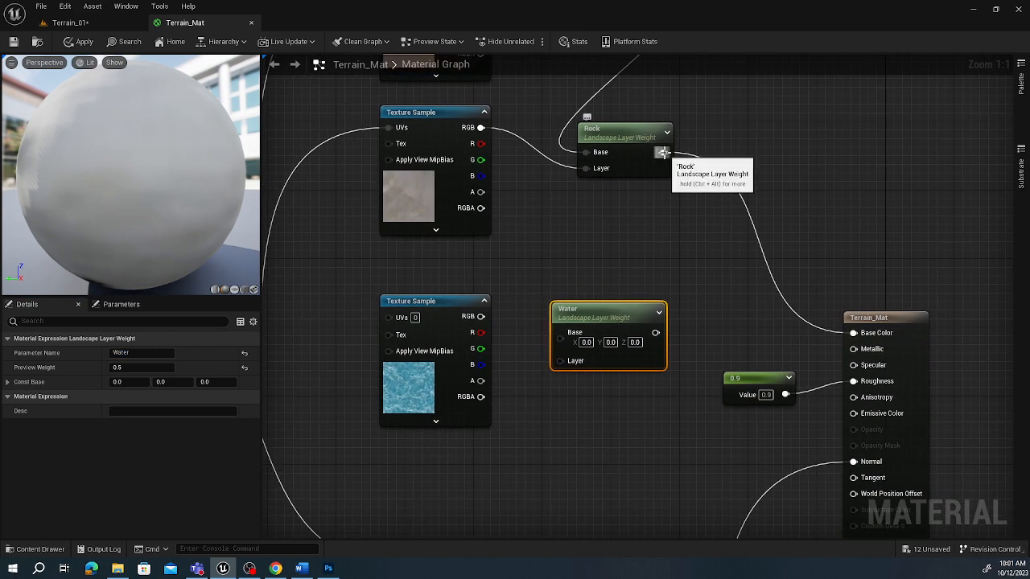
{"action": "left_click_drag", "start_coordinate": [661, 152], "coordinate": [561, 339]}
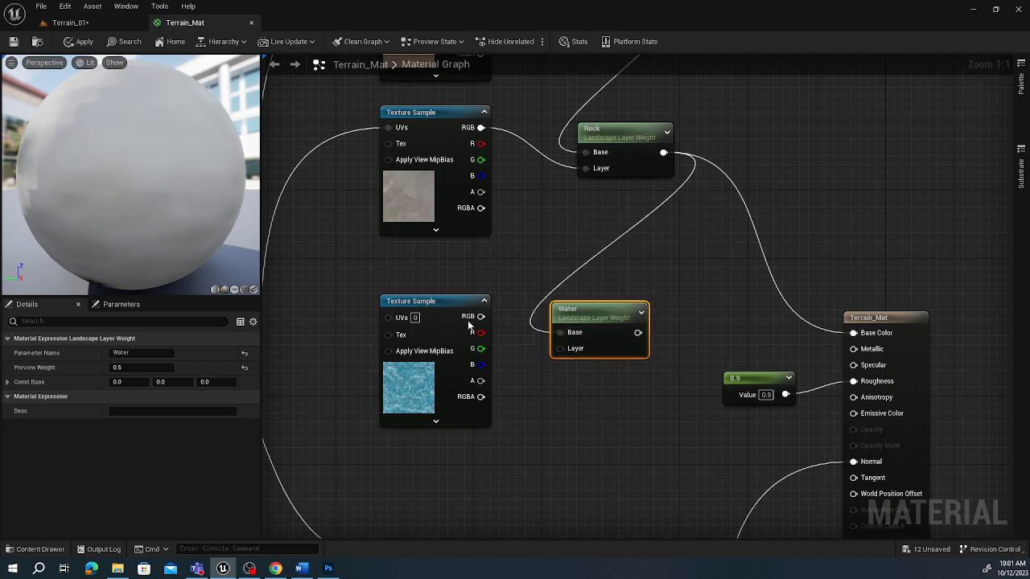
{"action": "left_click_drag", "start_coordinate": [481, 316], "coordinate": [561, 352]}
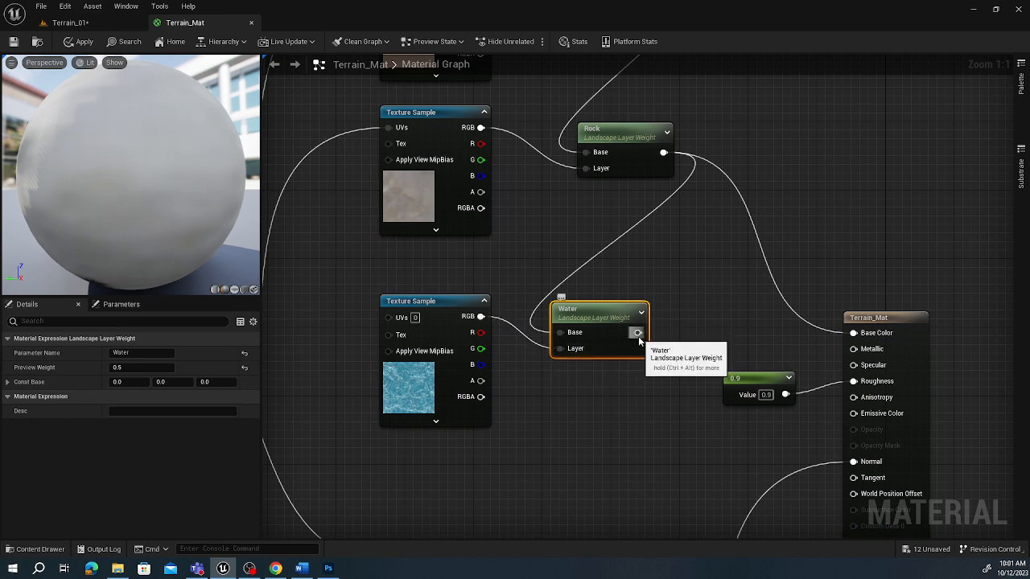
{"action": "left_click_drag", "start_coordinate": [639, 341], "coordinate": [853, 332]}
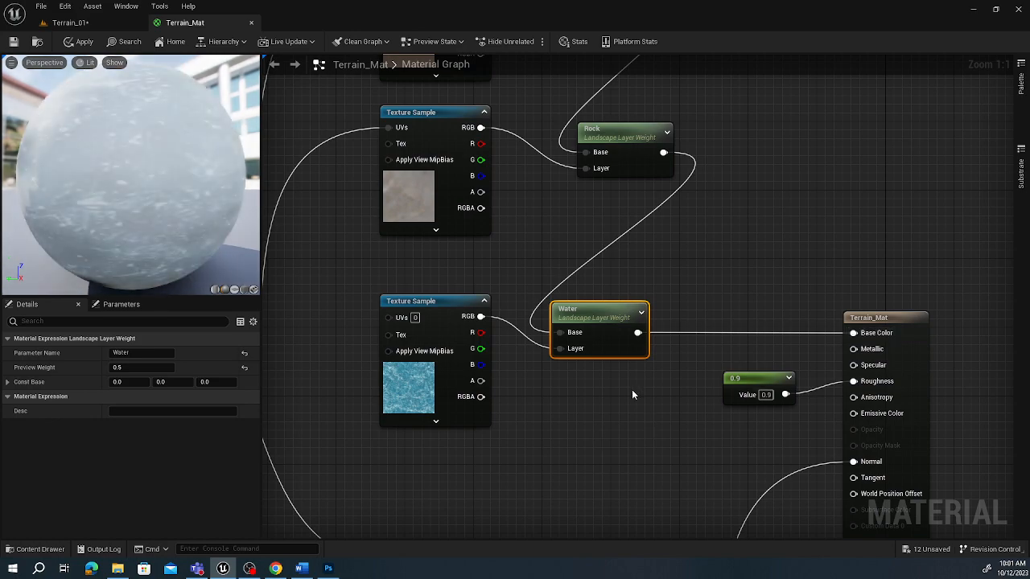
- Copy the Water layer weight node and place the copy beside the Water_1024_Normal texture sample
{"action": "scroll", "coordinate": [624, 313], "scroll_direction": "down", "scroll_amount": 3}
{"action": "right_click_drag", "start_coordinate": [632, 389], "coordinate": [580, 230]}
{"action": "scroll", "coordinate": [579, 230], "scroll_direction": "down", "scroll_amount": 1}
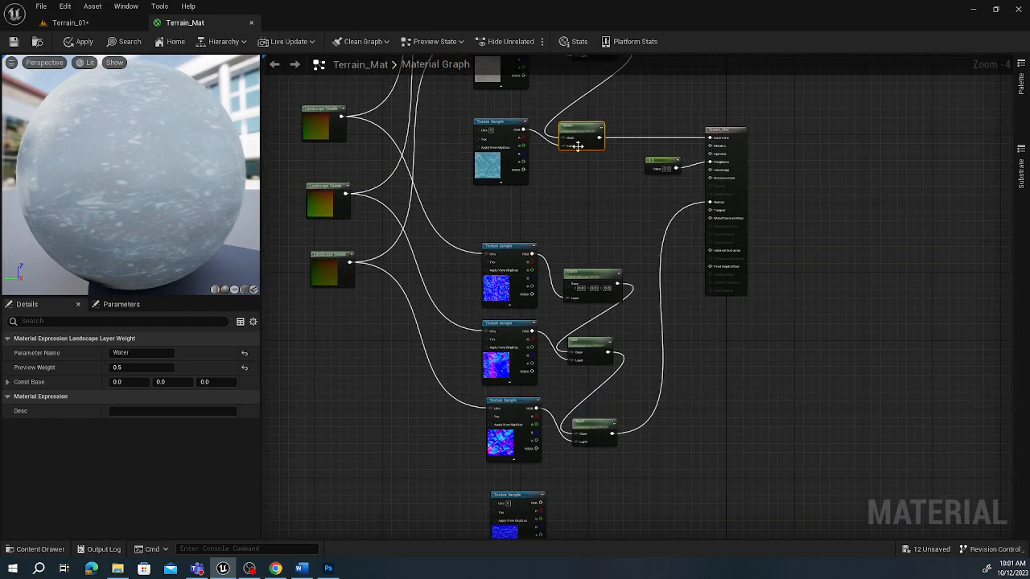
{"action": "double_click", "coordinate": [578, 127]}
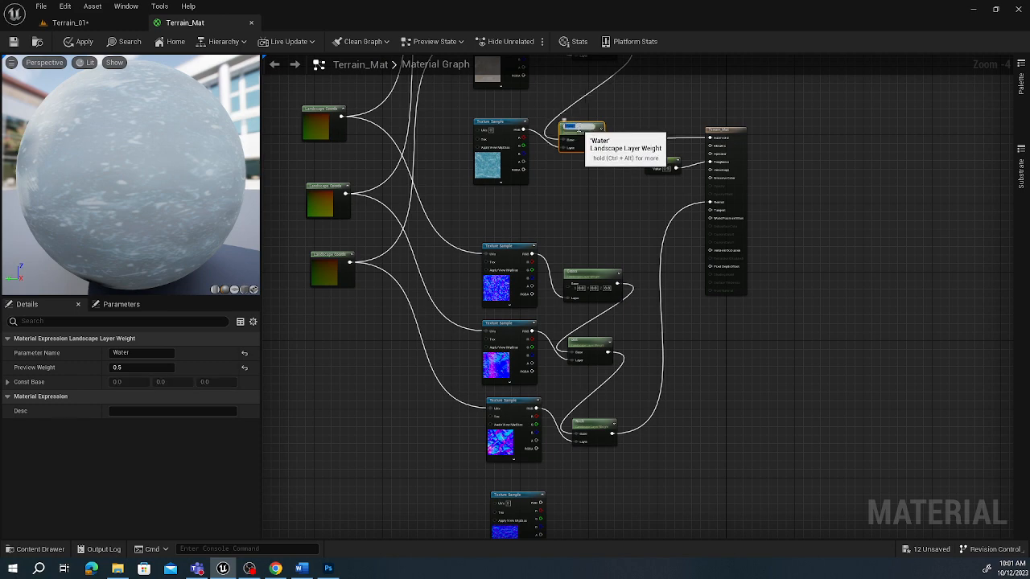
{"action": "left_click", "coordinate": [578, 497]}
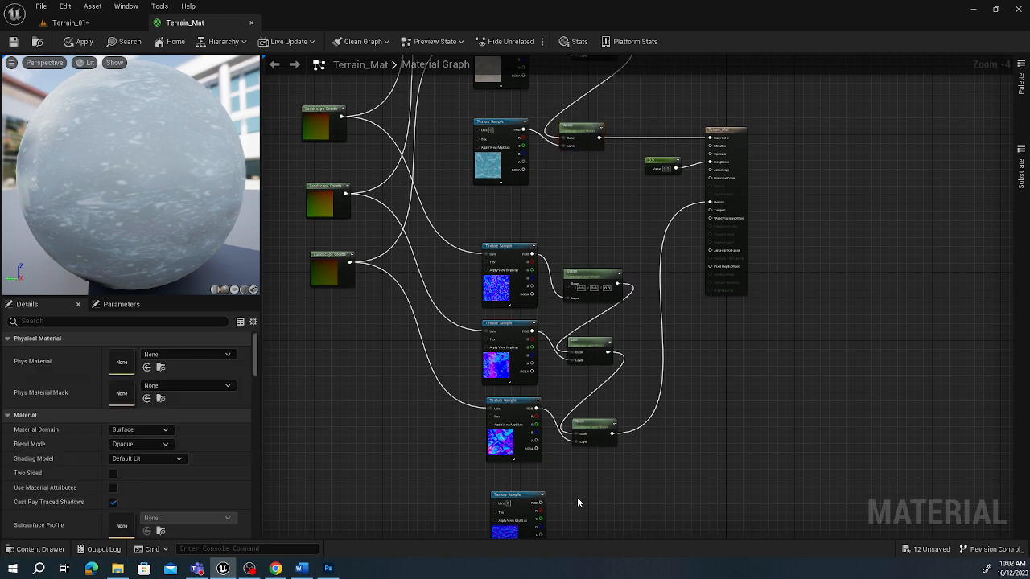
{"action": "left_click", "coordinate": [584, 130]}
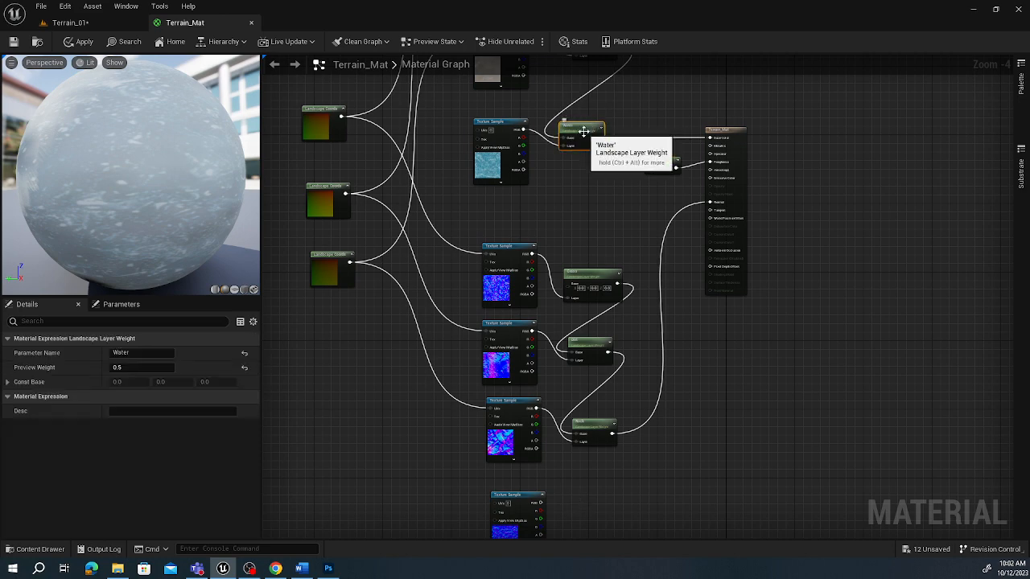
{"action": "key", "text": "ctrl+v"}
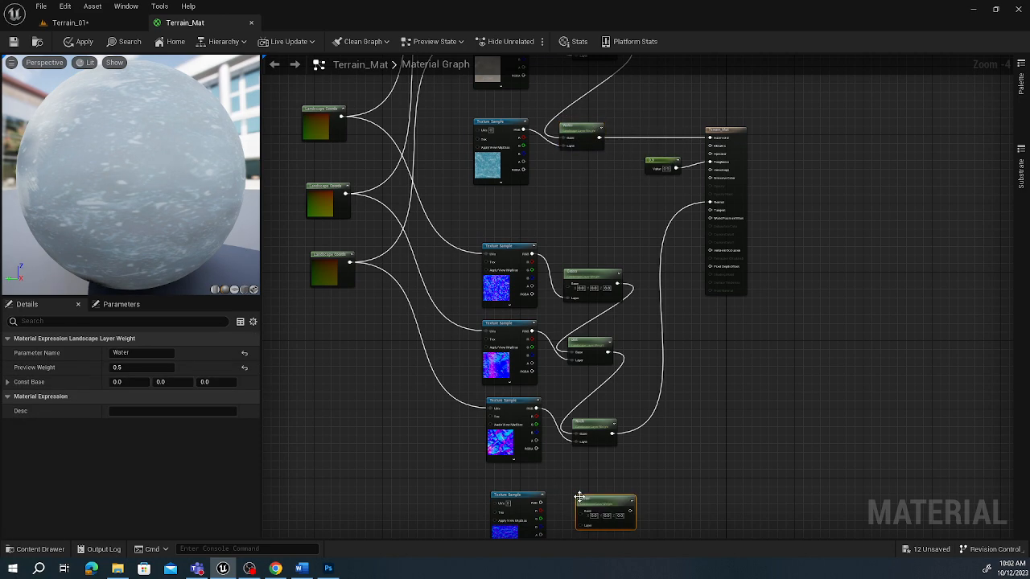
{"action": "right_click_drag", "start_coordinate": [674, 466], "coordinate": [640, 269]}
{"action": "scroll", "coordinate": [501, 340], "scroll_direction": "up", "scroll_amount": 5}
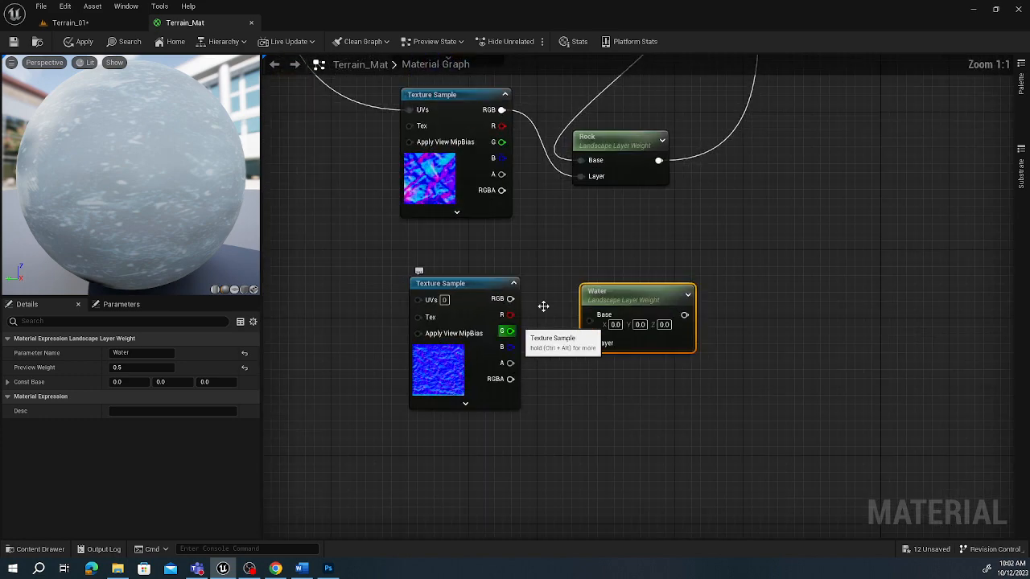
{"action": "right_click_drag", "start_coordinate": [542, 303], "coordinate": [614, 287]}
{"action": "left_click_drag", "start_coordinate": [582, 352], "coordinate": [574, 343]}
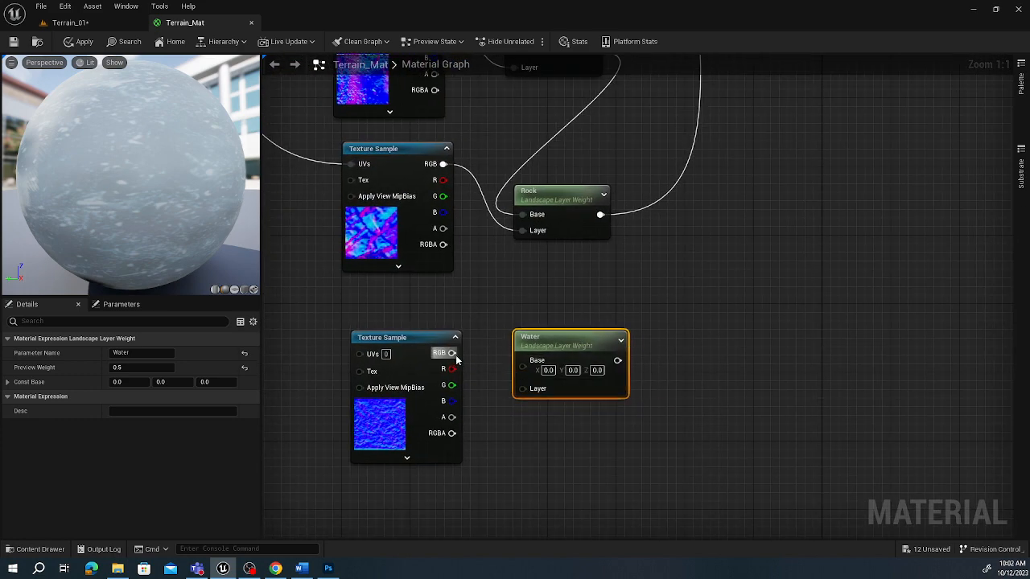
- Wire the water normal texture's RGB and the Rock output into the second Water node's Layer and Base, and its output into Normal
{"action": "left_click_drag", "start_coordinate": [451, 352], "coordinate": [522, 389]}
{"action": "left_click_drag", "start_coordinate": [601, 217], "coordinate": [523, 364]}
{"action": "scroll", "coordinate": [668, 283], "scroll_direction": "down", "scroll_amount": 1}
{"action": "right_click_drag", "start_coordinate": [669, 283], "coordinate": [533, 361]}
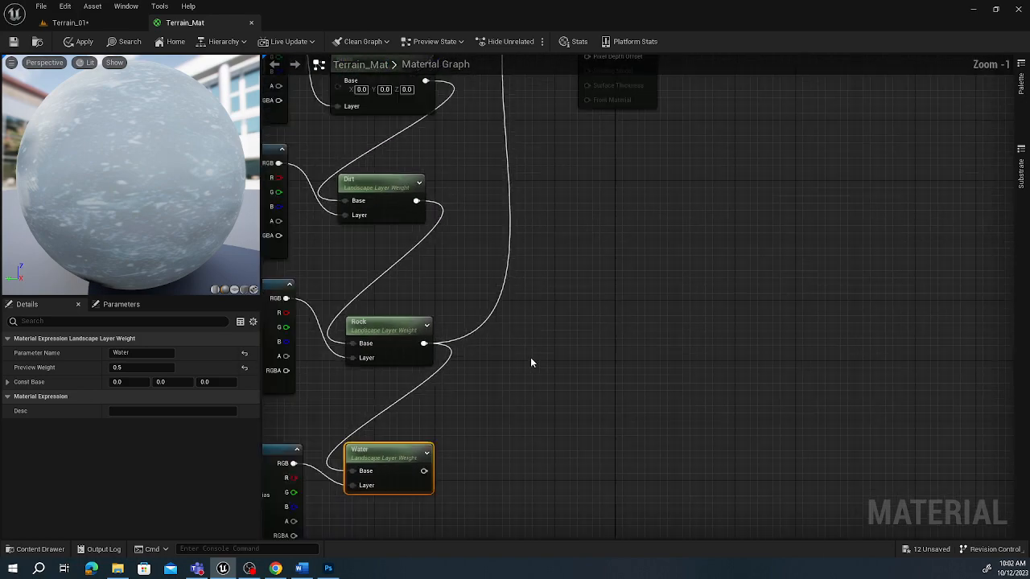
{"action": "scroll", "coordinate": [540, 312], "scroll_direction": "down", "scroll_amount": 1}
{"action": "scroll", "coordinate": [614, 258], "scroll_direction": "down", "scroll_amount": 2}
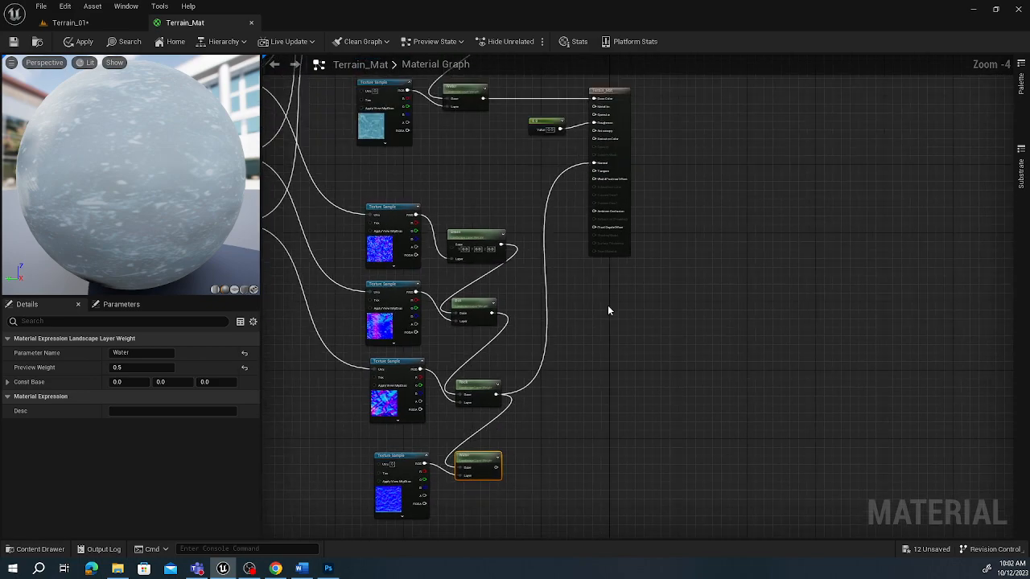
{"action": "left_click_drag", "start_coordinate": [622, 92], "coordinate": [613, 349]}
{"action": "scroll", "coordinate": [539, 343], "scroll_direction": "up", "scroll_amount": 4}
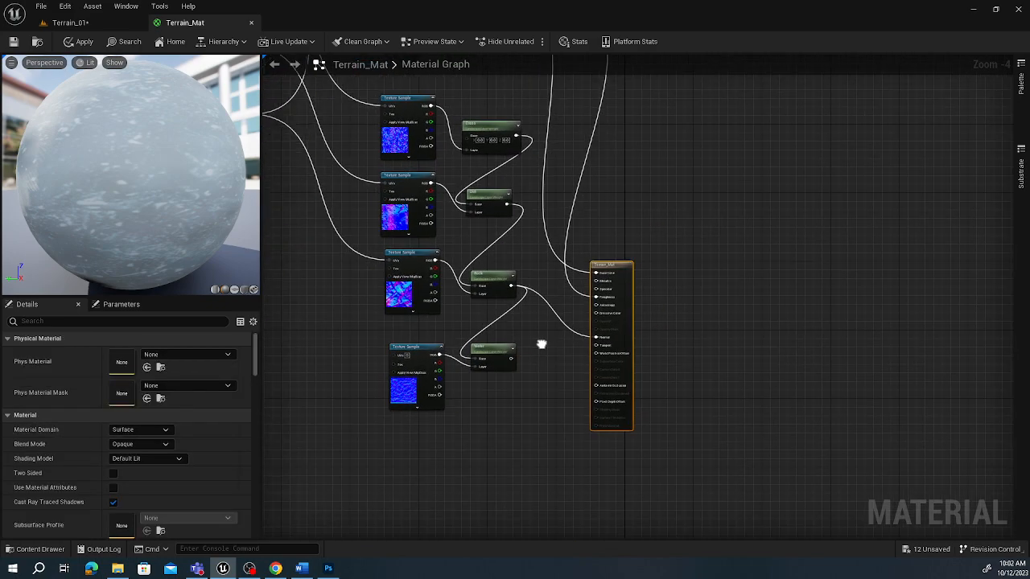
{"action": "left_click_drag", "start_coordinate": [486, 372], "coordinate": [651, 331]}
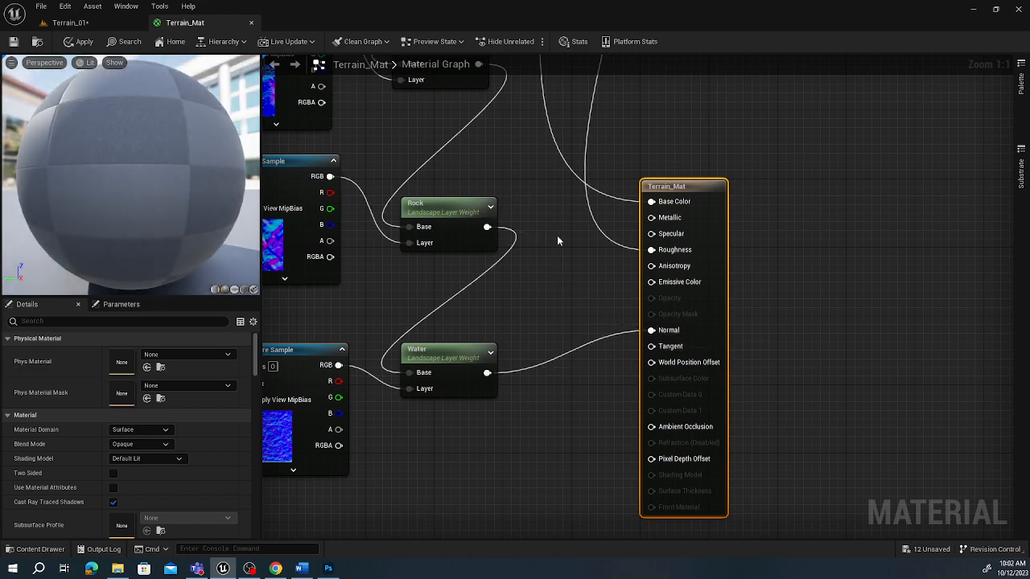
- Move the Terrain_Mat result node back up beside the colour layer nodes and save the material
{"action": "scroll", "coordinate": [560, 232], "scroll_direction": "down", "scroll_amount": 5}
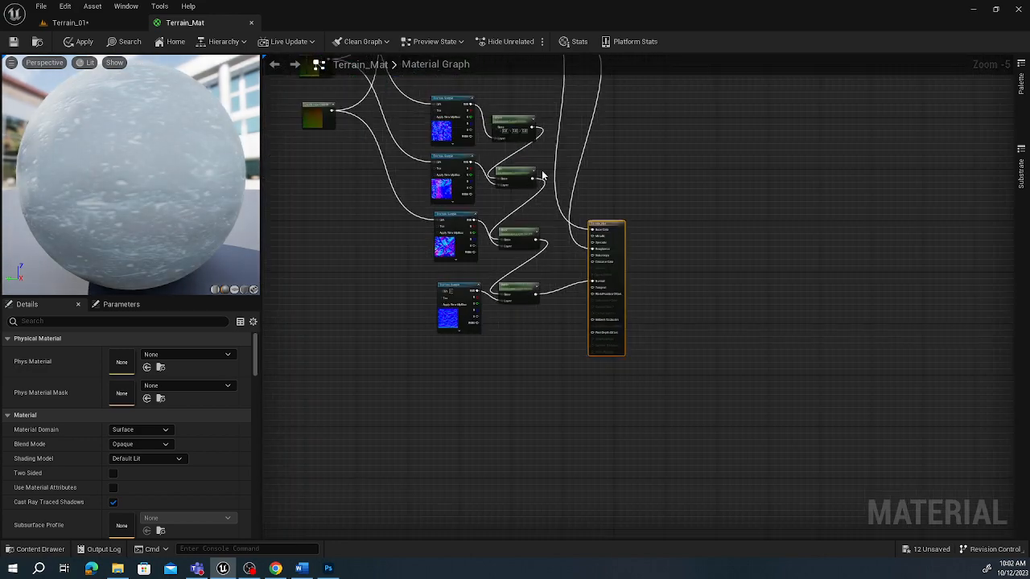
{"action": "right_click_drag", "start_coordinate": [540, 183], "coordinate": [507, 356]}
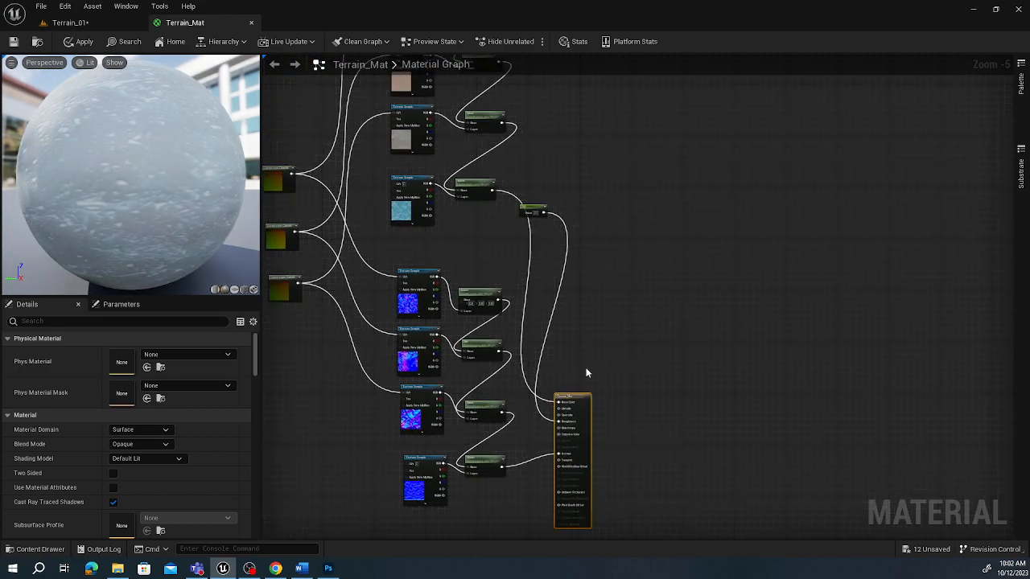
{"action": "left_click_drag", "start_coordinate": [579, 396], "coordinate": [641, 167]}
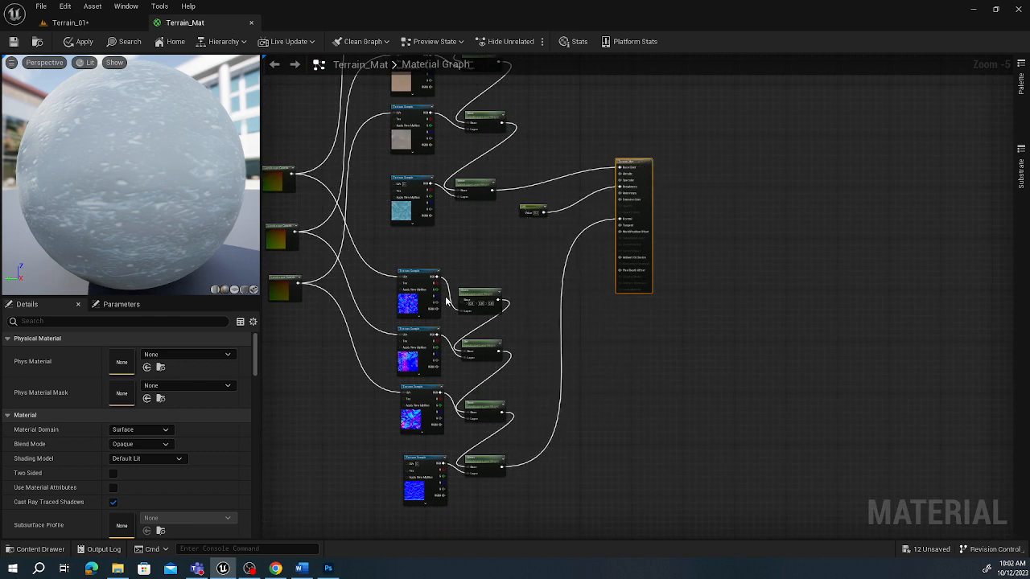
{"action": "right_click_drag", "start_coordinate": [448, 301], "coordinate": [576, 330]}
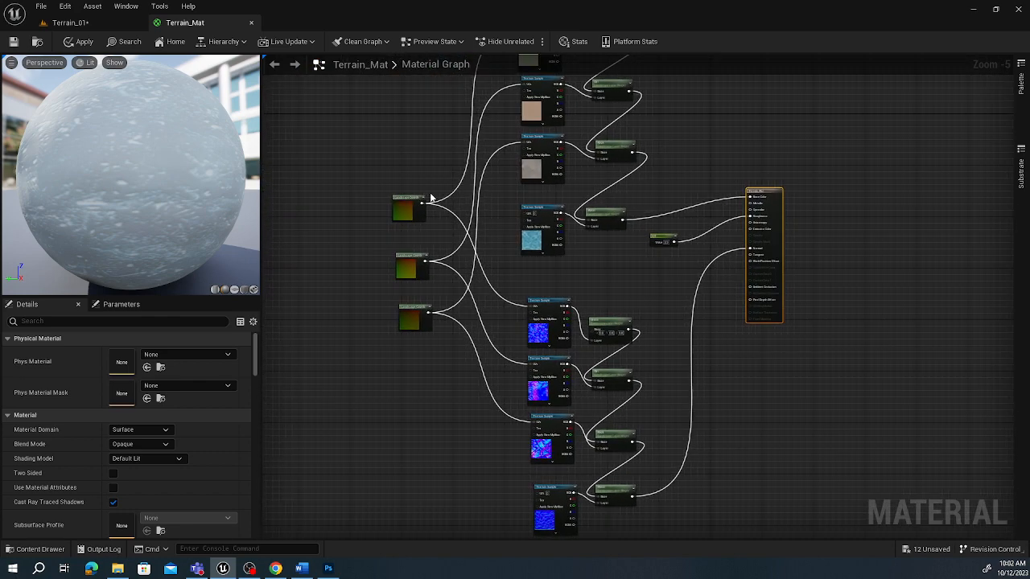
{"action": "left_click", "coordinate": [13, 41]}
- In Terrain_01's landscape painting mode, create a weight-blended layer info for Water, saved as Water_LayerInfo in Terrain_01_sharedassets
{"action": "left_click", "coordinate": [64, 24]}
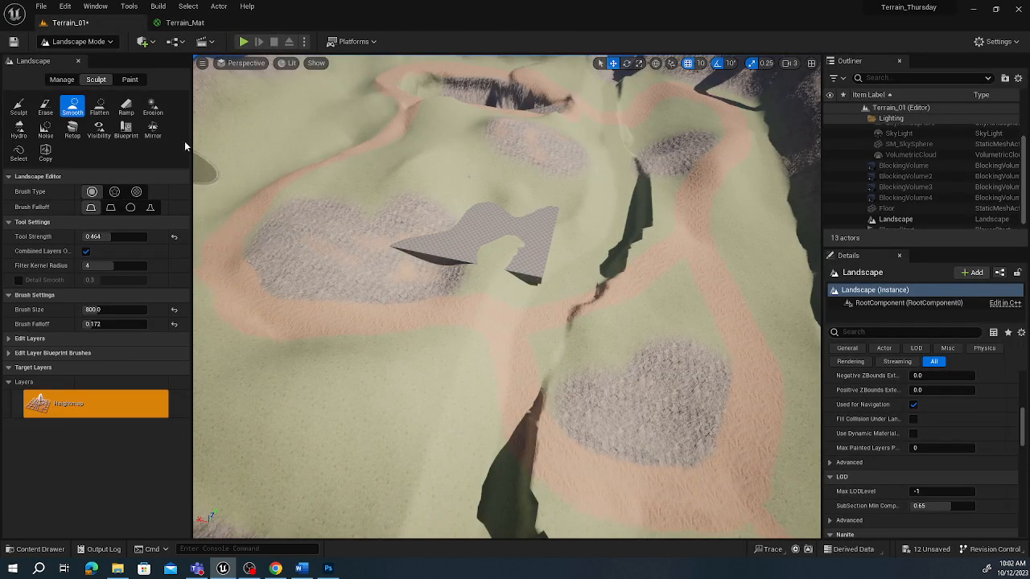
{"action": "left_click", "coordinate": [129, 80]}
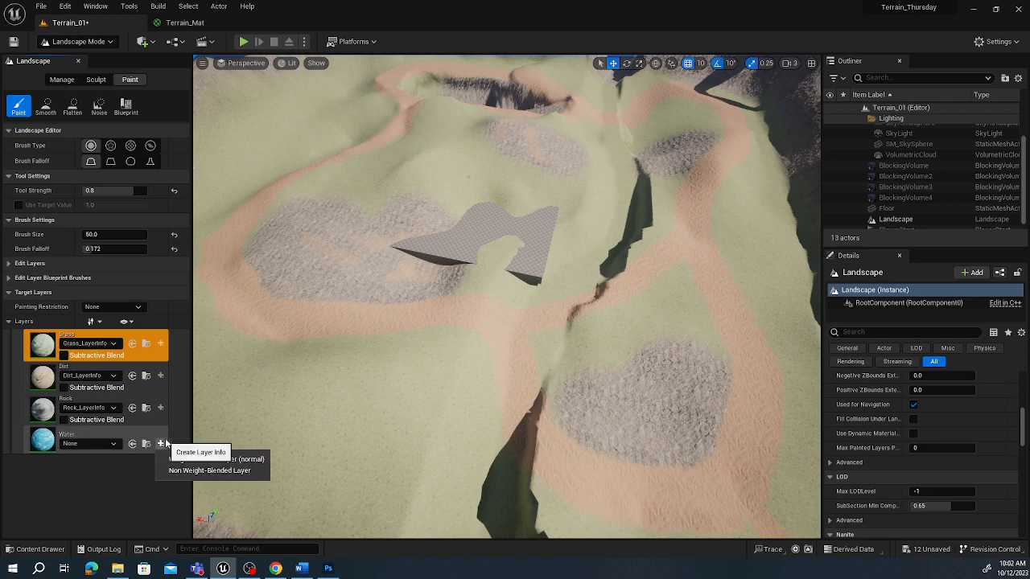
{"action": "left_click", "coordinate": [161, 444]}
{"action": "left_click", "coordinate": [209, 460]}
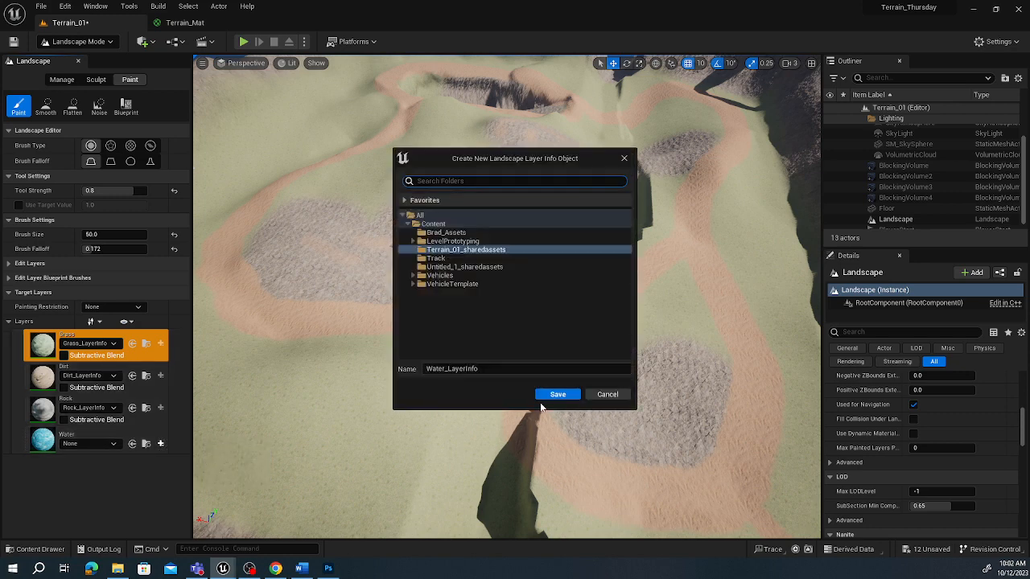
{"action": "left_click", "coordinate": [558, 394]}
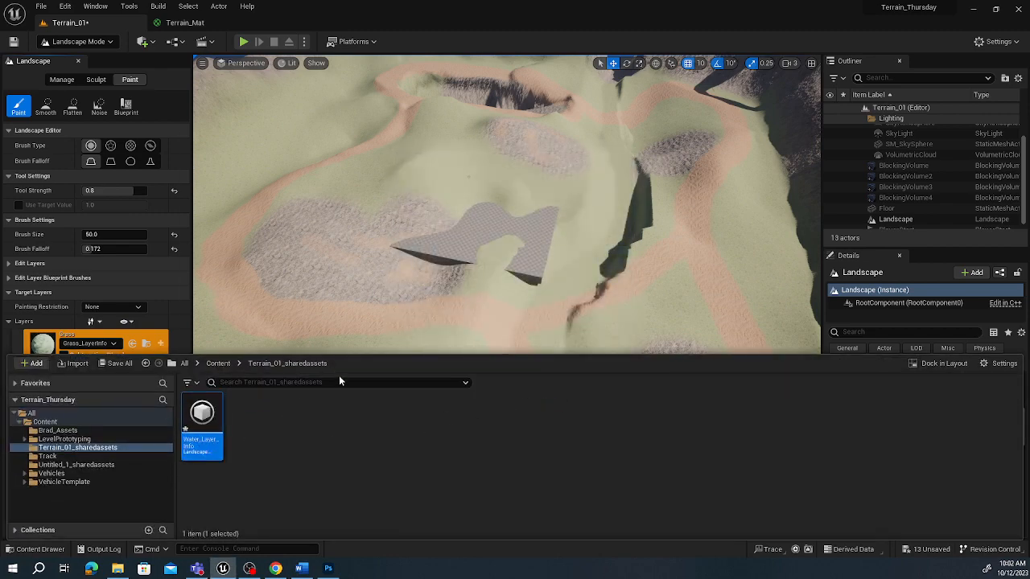
{"action": "left_click", "coordinate": [360, 319]}
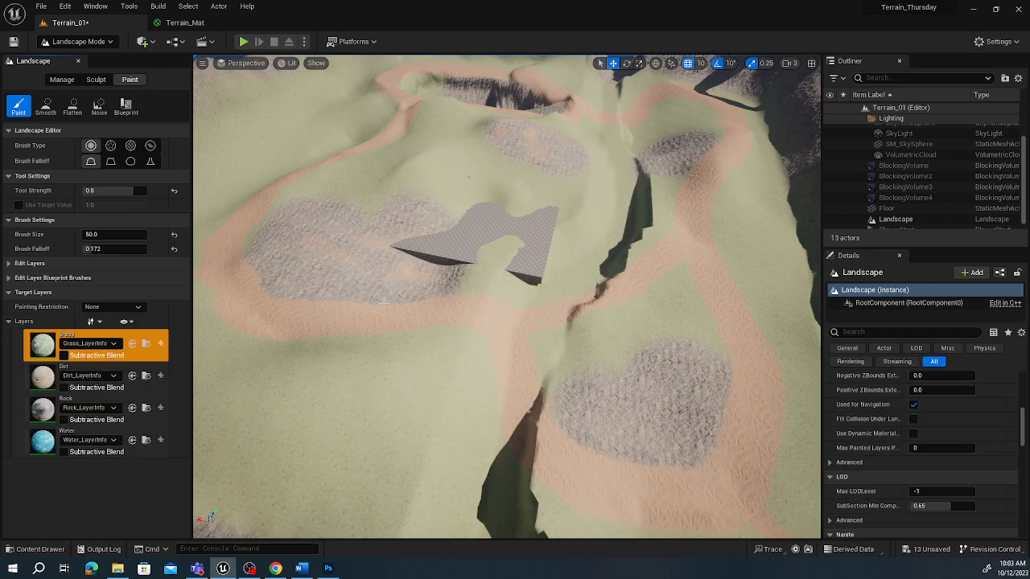
- Paint the Water layer along the carved trench with a brush size of about 671
{"action": "right_click_drag", "start_coordinate": [383, 303], "coordinate": [541, 317]}
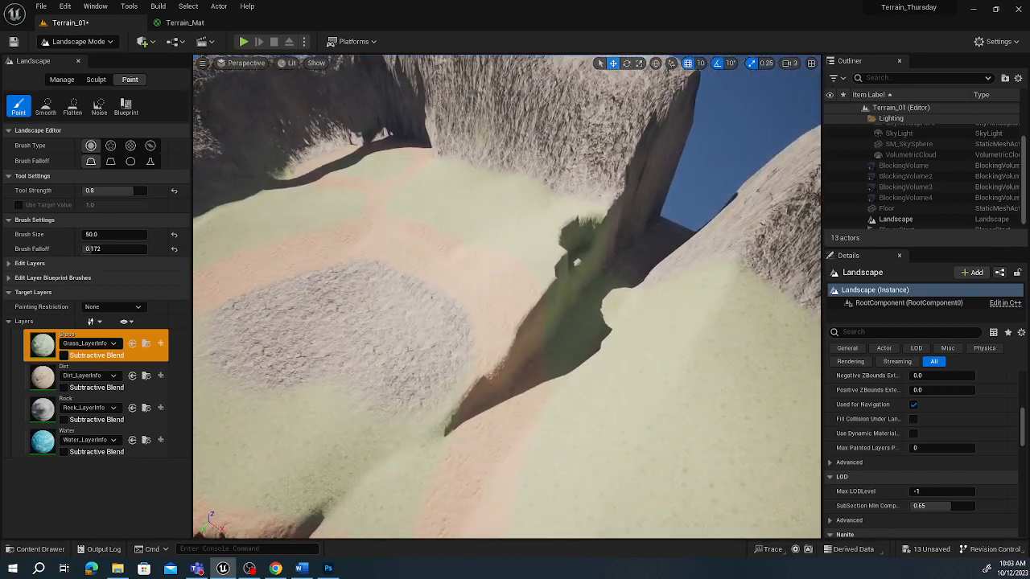
{"action": "left_click", "coordinate": [93, 437]}
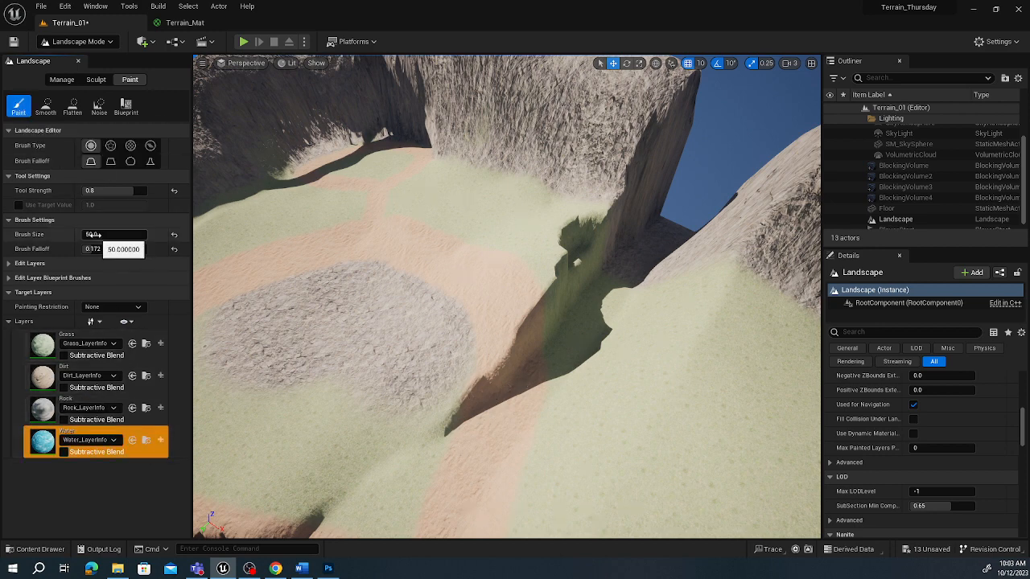
{"action": "left_click_drag", "start_coordinate": [94, 235], "coordinate": [97, 235]}
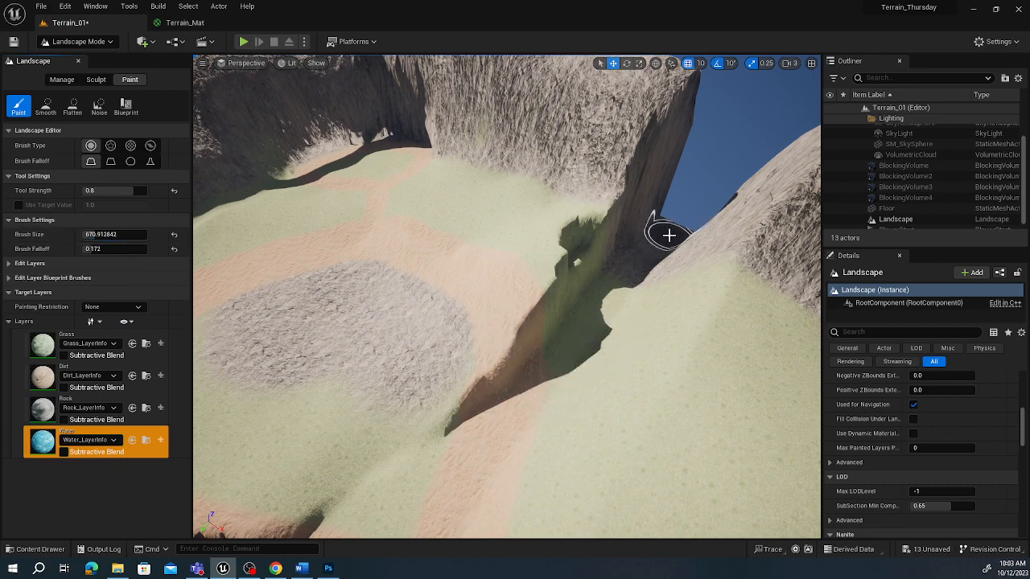
{"action": "mouse_move", "coordinate": [669, 234]}
{"action": "left_mouse_down"}
{"action": "mouse_move", "coordinate": [568, 345]}
{"action": "mouse_move", "coordinate": [652, 244]}
{"action": "mouse_move", "coordinate": [629, 250]}
{"action": "mouse_move", "coordinate": [549, 370]}
{"action": "mouse_move", "coordinate": [443, 496]}
{"action": "mouse_move", "coordinate": [405, 497]}
{"action": "mouse_move", "coordinate": [668, 254]}
{"action": "mouse_move", "coordinate": [485, 450]}
{"action": "left_mouse_up"}
{"action": "mouse_move", "coordinate": [485, 450]}
{"action": "right_mouse_down"}
{"action": "mouse_move", "coordinate": [471, 483]}
{"action": "mouse_move", "coordinate": [394, 519]}
{"action": "mouse_move", "coordinate": [526, 445]}
{"action": "right_mouse_up"}
{"action": "mouse_move", "coordinate": [526, 445]}
{"action": "left_mouse_down"}
{"action": "mouse_move", "coordinate": [531, 421]}
{"action": "mouse_move", "coordinate": [490, 292]}
{"action": "mouse_move", "coordinate": [498, 386]}
{"action": "mouse_move", "coordinate": [542, 438]}
{"action": "mouse_move", "coordinate": [536, 391]}
{"action": "mouse_move", "coordinate": [497, 329]}
{"action": "mouse_move", "coordinate": [481, 239]}
{"action": "left_mouse_up"}
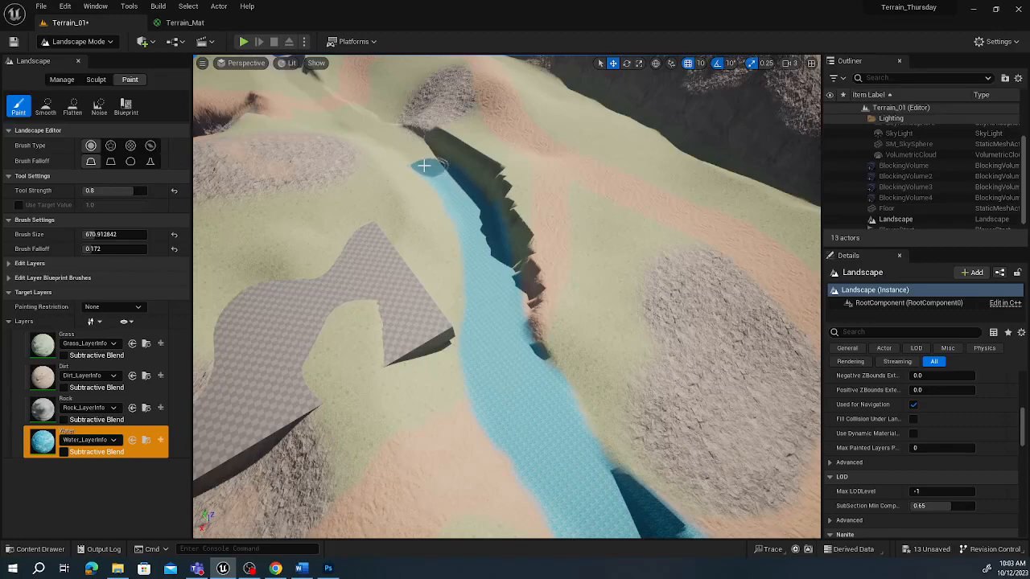
{"action": "mouse_move", "coordinate": [237, 390]}
{"action": "right_mouse_down"}
{"action": "mouse_move", "coordinate": [219, 338]}
{"action": "mouse_move", "coordinate": [216, 304]}
{"action": "mouse_move", "coordinate": [225, 301]}
{"action": "mouse_move", "coordinate": [281, 362]}
{"action": "mouse_move", "coordinate": [305, 320]}
{"action": "mouse_move", "coordinate": [304, 299]}
{"action": "mouse_move", "coordinate": [314, 374]}
{"action": "right_mouse_up"}
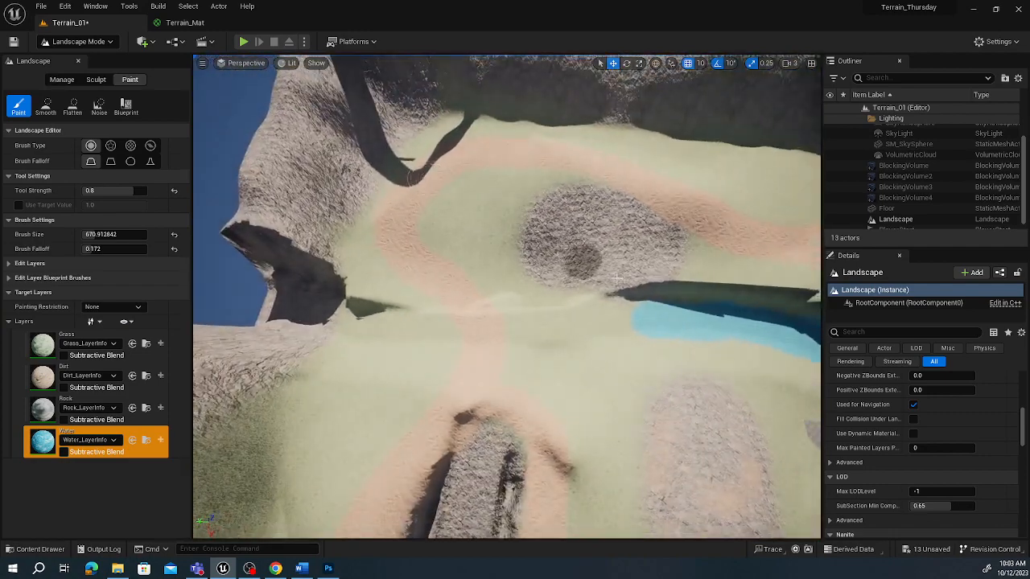
{"action": "left_click_drag", "start_coordinate": [539, 322], "coordinate": [448, 330]}
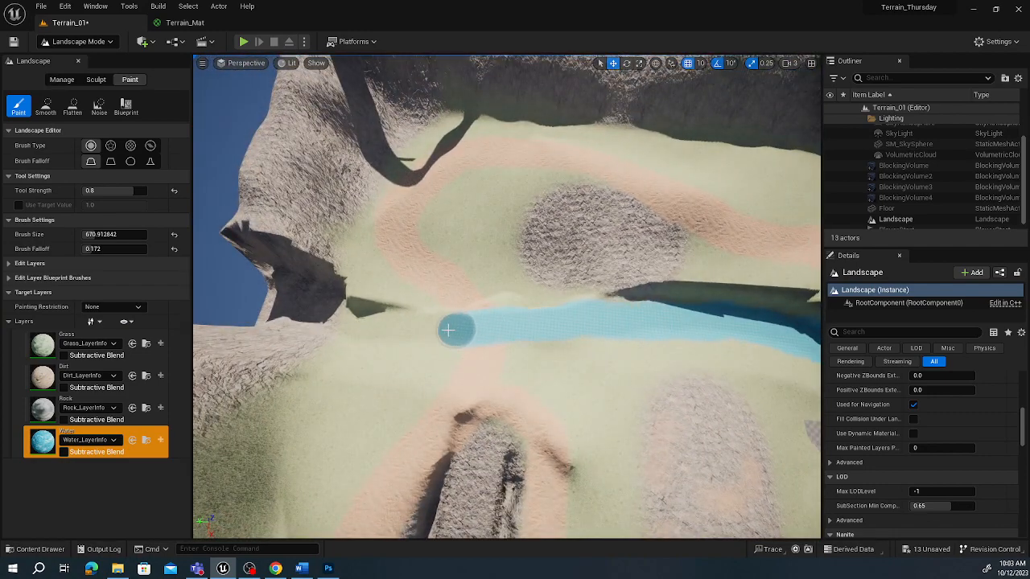
- Extend the Water layer by painting along the channel out to the terrain's edge
{"action": "left_click_drag", "start_coordinate": [362, 325], "coordinate": [302, 314]}
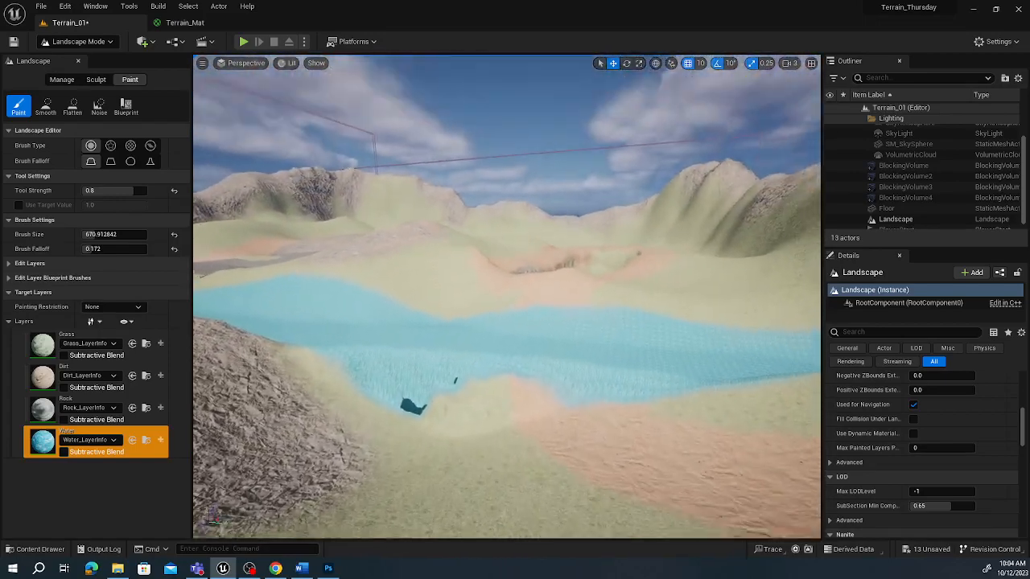
{"action": "mouse_move", "coordinate": [507, 298]}
{"action": "right_mouse_down"}
{"action": "mouse_move", "coordinate": [523, 378]}
{"action": "mouse_move", "coordinate": [497, 395]}
{"action": "right_mouse_up"}
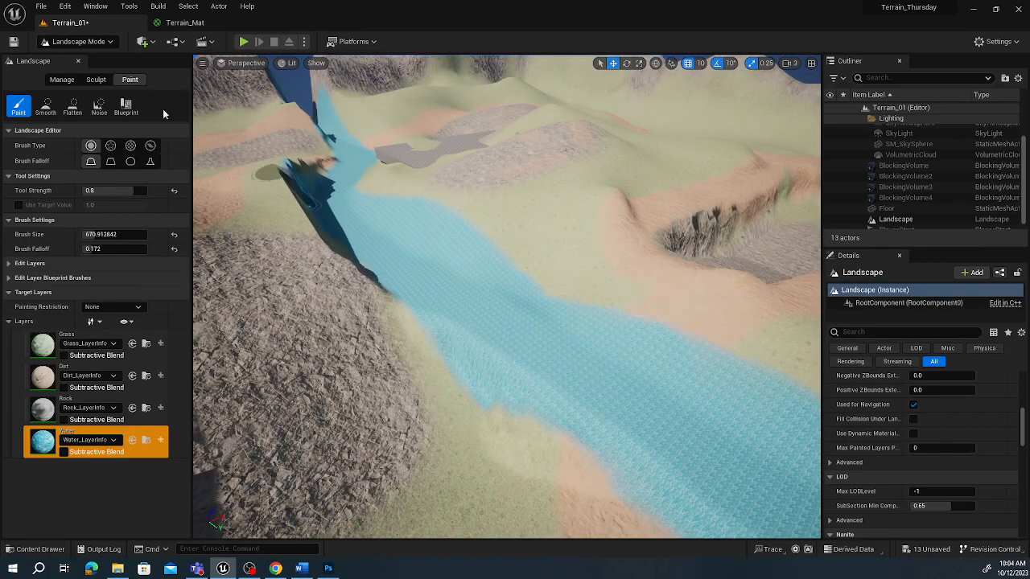
- Lower the riverbed along the painted water with the Sculpt tool so the river sits below its banks
{"action": "left_click", "coordinate": [92, 81]}
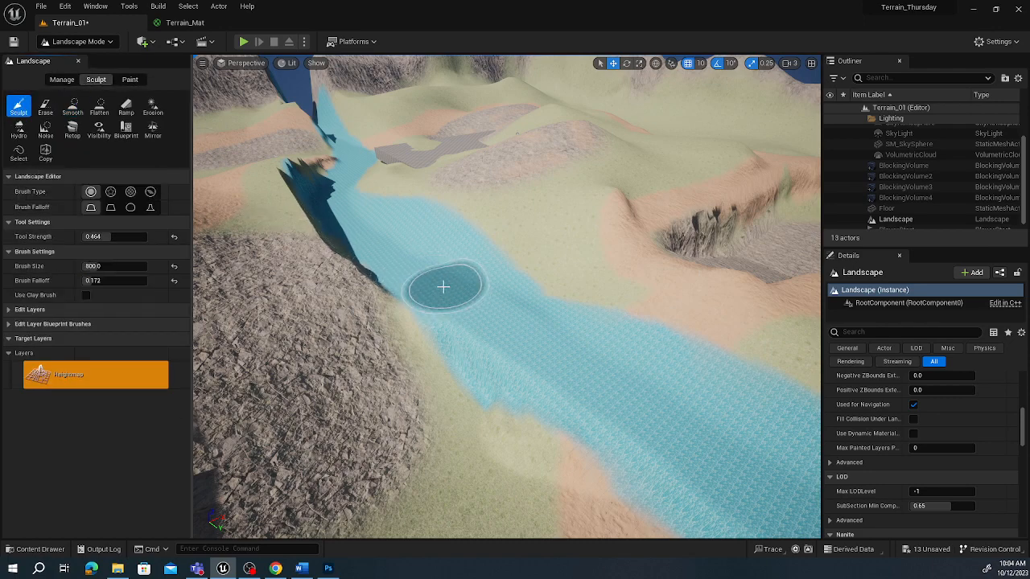
{"action": "mouse_move", "coordinate": [615, 400]}
{"action": "left_mouse_down"}
{"action": "mouse_move", "coordinate": [664, 404]}
{"action": "mouse_move", "coordinate": [528, 348]}
{"action": "left_mouse_up"}
{"action": "mouse_move", "coordinate": [425, 275]}
{"action": "left_mouse_down"}
{"action": "mouse_move", "coordinate": [559, 407]}
{"action": "mouse_move", "coordinate": [672, 471]}
{"action": "mouse_move", "coordinate": [474, 340]}
{"action": "mouse_move", "coordinate": [383, 234]}
{"action": "left_mouse_up"}
{"action": "mouse_move", "coordinate": [478, 294]}
{"action": "right_mouse_down"}
{"action": "mouse_move", "coordinate": [545, 311]}
{"action": "mouse_move", "coordinate": [483, 306]}
{"action": "mouse_move", "coordinate": [465, 284]}
{"action": "right_mouse_up"}
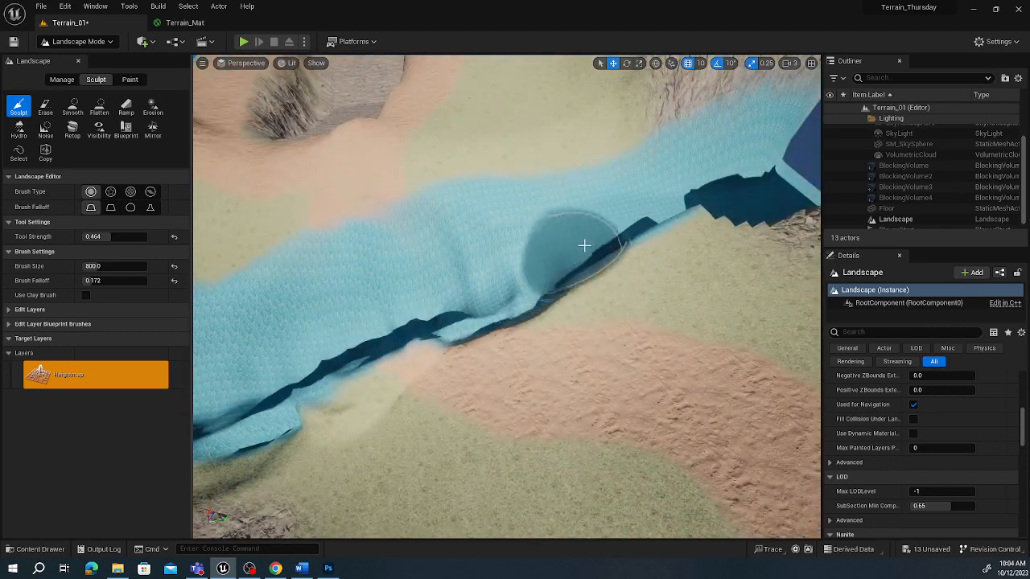
- Smooth the jagged riverbed and its bank along the length of the sculpted river
{"action": "mouse_move", "coordinate": [609, 226]}
{"action": "right_mouse_down"}
{"action": "mouse_move", "coordinate": [609, 210]}
{"action": "mouse_move", "coordinate": [527, 233]}
{"action": "mouse_move", "coordinate": [515, 227]}
{"action": "mouse_move", "coordinate": [518, 241]}
{"action": "mouse_move", "coordinate": [497, 201]}
{"action": "mouse_move", "coordinate": [500, 235]}
{"action": "mouse_move", "coordinate": [474, 241]}
{"action": "mouse_move", "coordinate": [487, 169]}
{"action": "right_mouse_up"}
{"action": "left_click", "coordinate": [73, 107]}
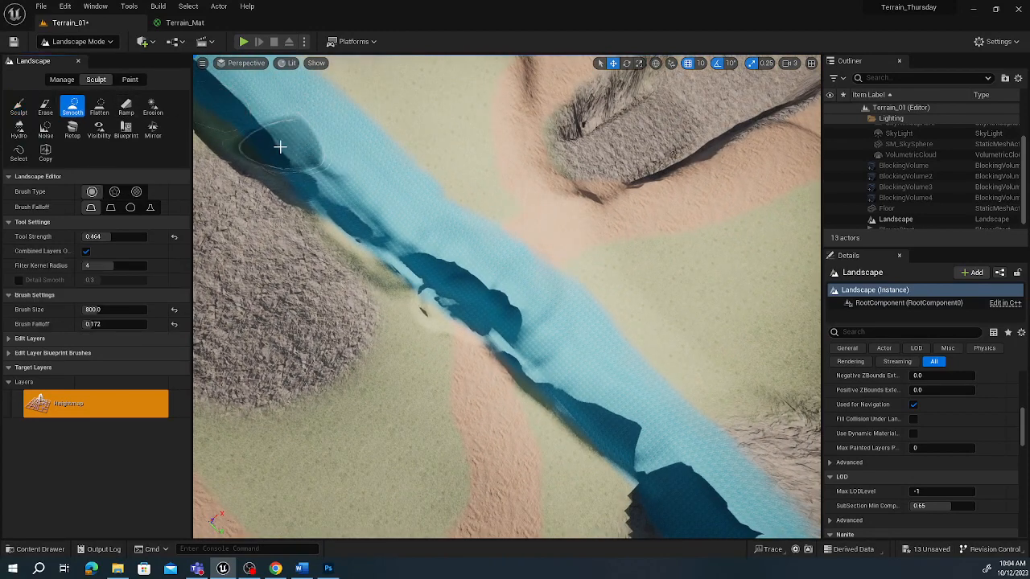
{"action": "mouse_move", "coordinate": [306, 157]}
{"action": "left_mouse_down"}
{"action": "mouse_move", "coordinate": [298, 166]}
{"action": "mouse_move", "coordinate": [427, 258]}
{"action": "mouse_move", "coordinate": [654, 455]}
{"action": "left_mouse_up"}
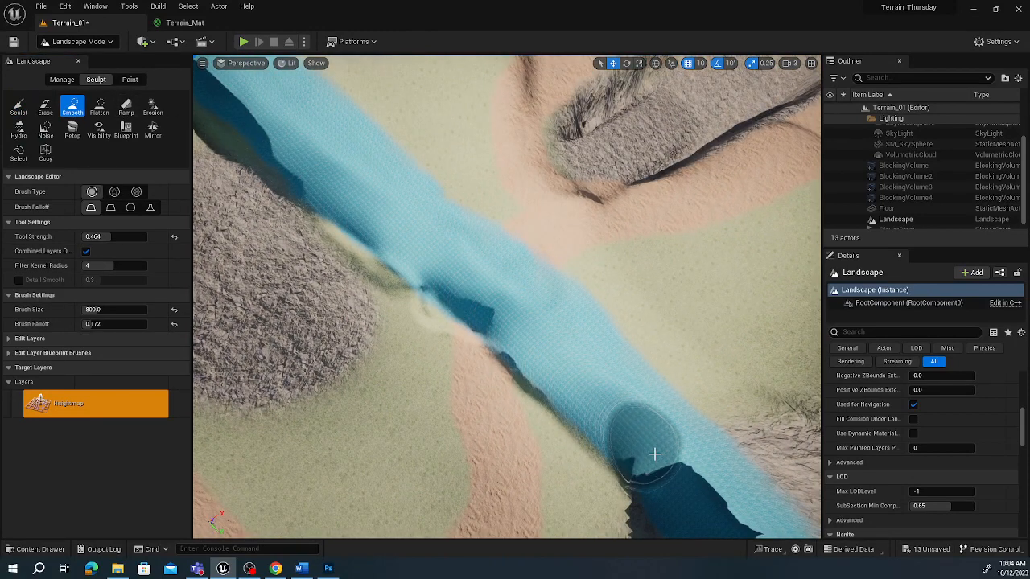
{"action": "mouse_move", "coordinate": [694, 485]}
{"action": "left_mouse_down"}
{"action": "mouse_move", "coordinate": [474, 266]}
{"action": "mouse_move", "coordinate": [480, 294]}
{"action": "mouse_move", "coordinate": [440, 258]}
{"action": "left_mouse_up"}
- Smooth the riverbank at the foot of the rocky hill beside the river
{"action": "key", "text": "s"}
{"action": "mouse_move", "coordinate": [310, 177]}
{"action": "right_mouse_down"}
{"action": "mouse_move", "coordinate": [288, 190]}
{"action": "mouse_move", "coordinate": [499, 179]}
{"action": "mouse_move", "coordinate": [515, 89]}
{"action": "mouse_move", "coordinate": [318, 88]}
{"action": "mouse_move", "coordinate": [318, 148]}
{"action": "mouse_move", "coordinate": [158, 126]}
{"action": "mouse_move", "coordinate": [201, 112]}
{"action": "mouse_move", "coordinate": [197, 124]}
{"action": "right_mouse_up"}
{"action": "key", "text": "w"}
{"action": "key", "text": "w"}
{"action": "key", "text": "d"}
{"action": "key", "text": "w"}
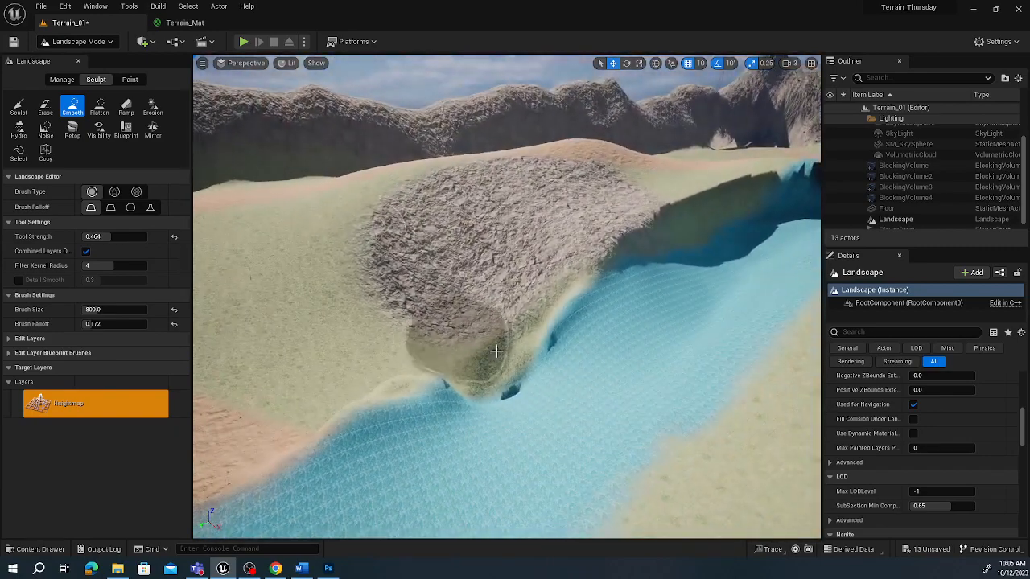
{"action": "mouse_move", "coordinate": [522, 364]}
{"action": "left_mouse_down"}
{"action": "mouse_move", "coordinate": [574, 322]}
{"action": "mouse_move", "coordinate": [518, 363]}
{"action": "mouse_move", "coordinate": [379, 429]}
{"action": "mouse_move", "coordinate": [645, 316]}
{"action": "left_mouse_up"}
{"action": "mouse_move", "coordinate": [645, 317]}
{"action": "right_mouse_down"}
{"action": "mouse_move", "coordinate": [604, 304]}
{"action": "mouse_move", "coordinate": [627, 318]}
{"action": "mouse_move", "coordinate": [605, 312]}
{"action": "mouse_move", "coordinate": [610, 330]}
{"action": "mouse_move", "coordinate": [626, 331]}
{"action": "mouse_move", "coordinate": [630, 369]}
{"action": "mouse_move", "coordinate": [574, 359]}
{"action": "right_mouse_up"}
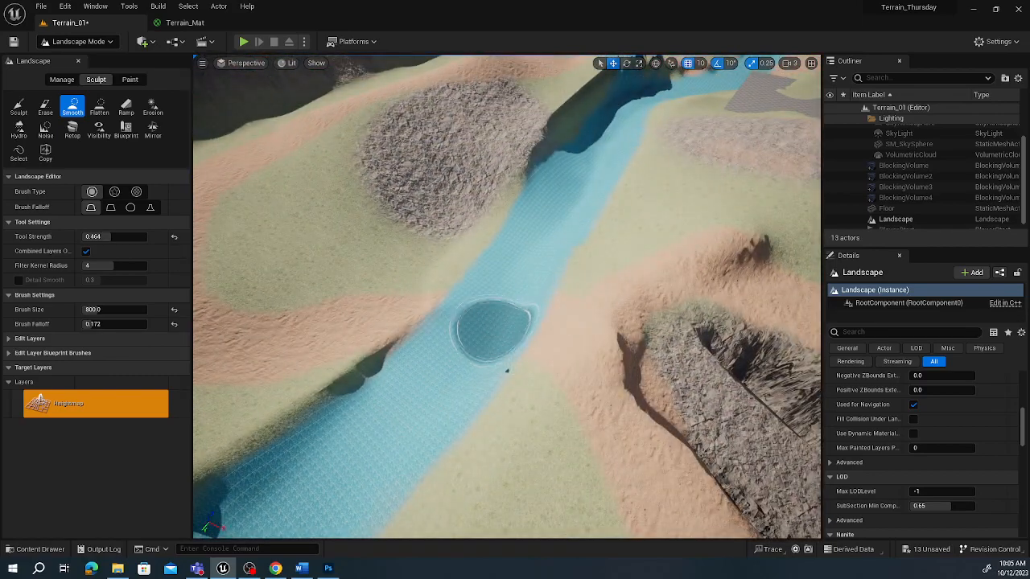
{"action": "right_click_drag", "start_coordinate": [504, 330], "coordinate": [508, 333]}
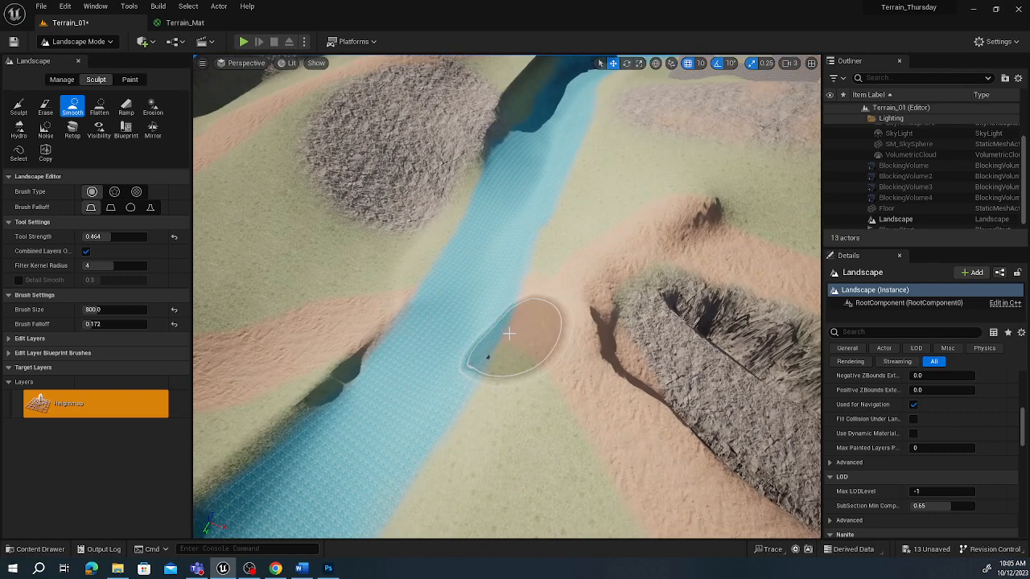
- Switch to the Word assignment document and review the instructions on spline roads, natural boundaries and road borders
{"action": "left_click", "coordinate": [299, 569]}
{"action": "scroll", "coordinate": [385, 373], "scroll_direction": "up", "scroll_amount": 2}
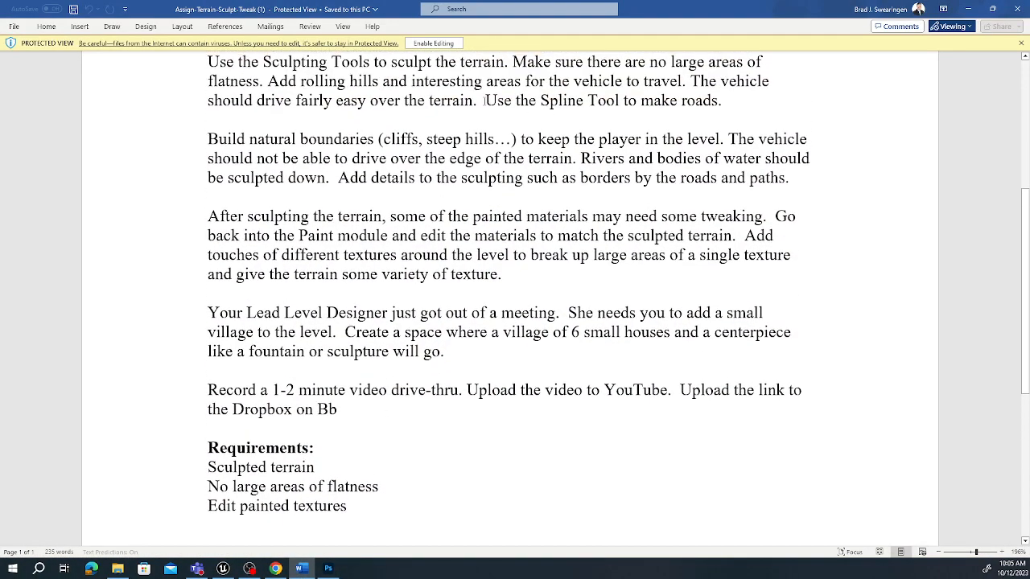
{"action": "left_click_drag", "start_coordinate": [485, 100], "coordinate": [708, 110]}
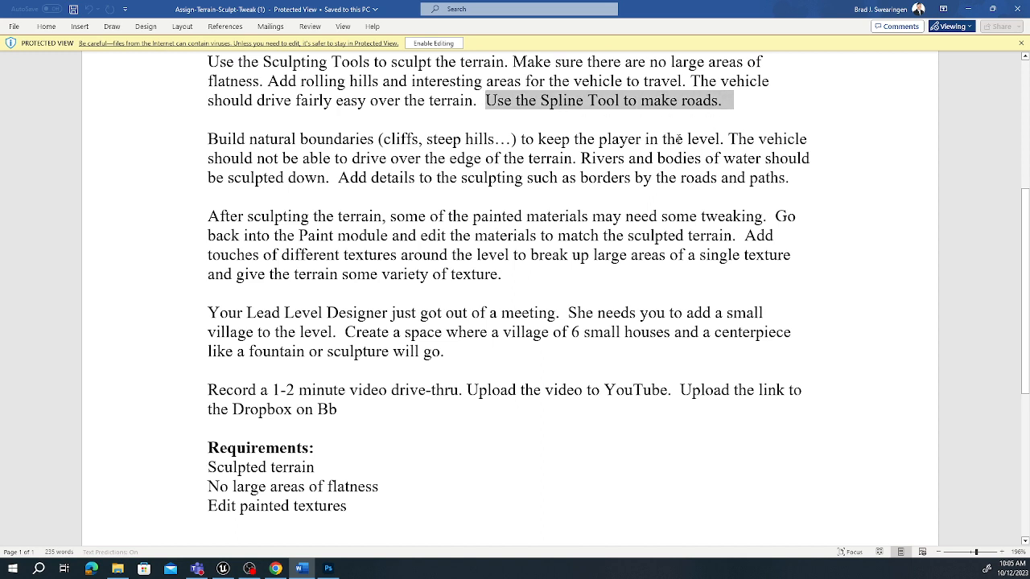
{"action": "left_click_drag", "start_coordinate": [646, 140], "coordinate": [653, 157]}
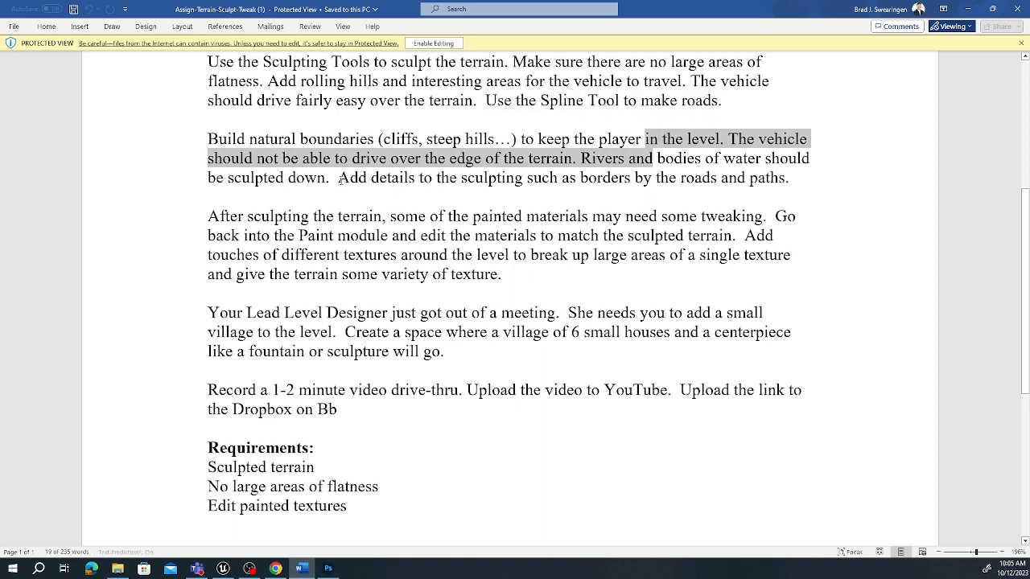
{"action": "double_click", "coordinate": [341, 180]}
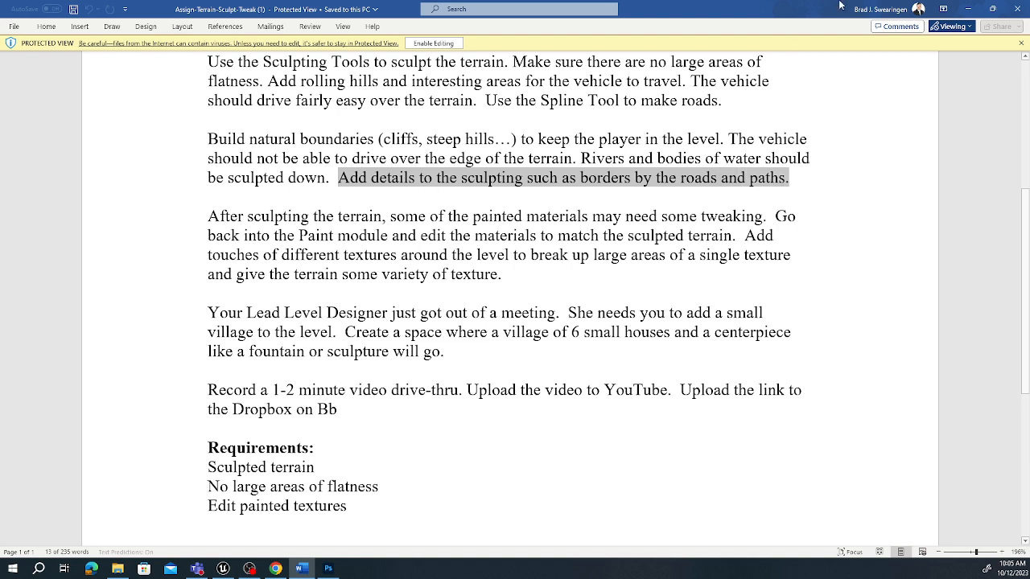
{"action": "left_click", "coordinate": [968, 10]}
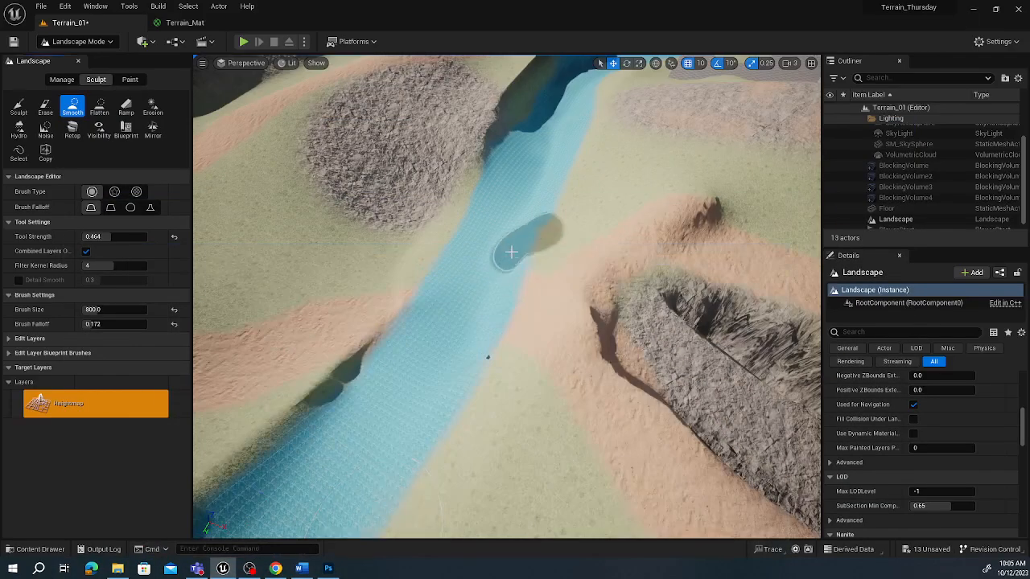
- Return to the Unreal level and save it as a new level named Terrain_02
{"action": "right_click_drag", "start_coordinate": [511, 265], "coordinate": [608, 170]}
{"action": "key", "text": "s"}
{"action": "key", "text": "w"}
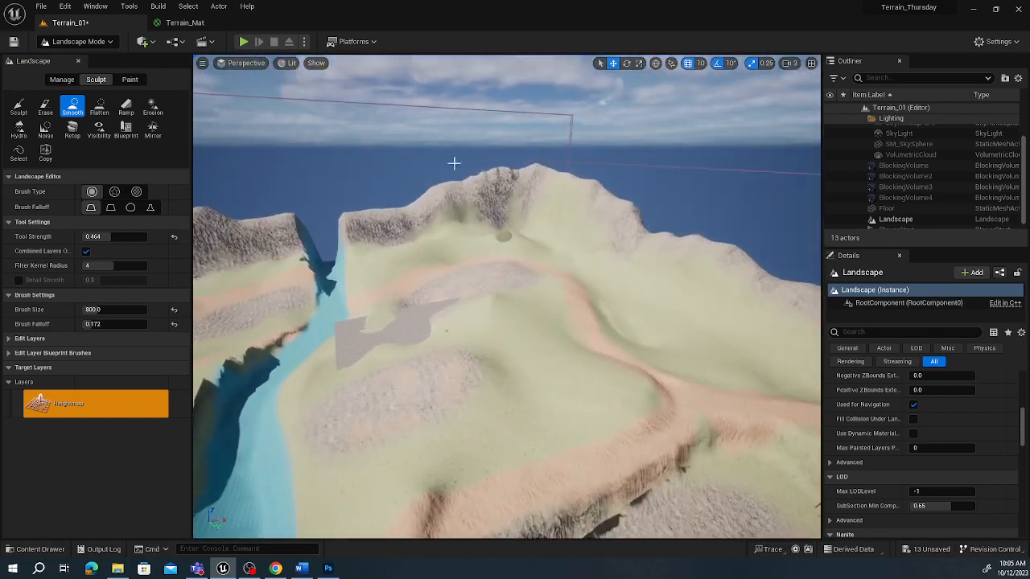
{"action": "left_click", "coordinate": [42, 7]}
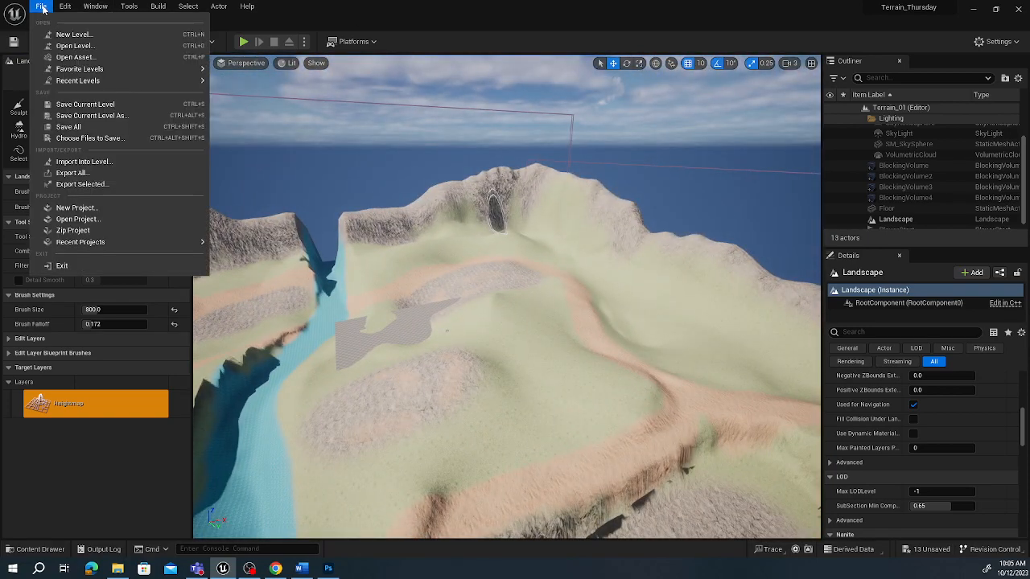
{"action": "left_click", "coordinate": [107, 117]}
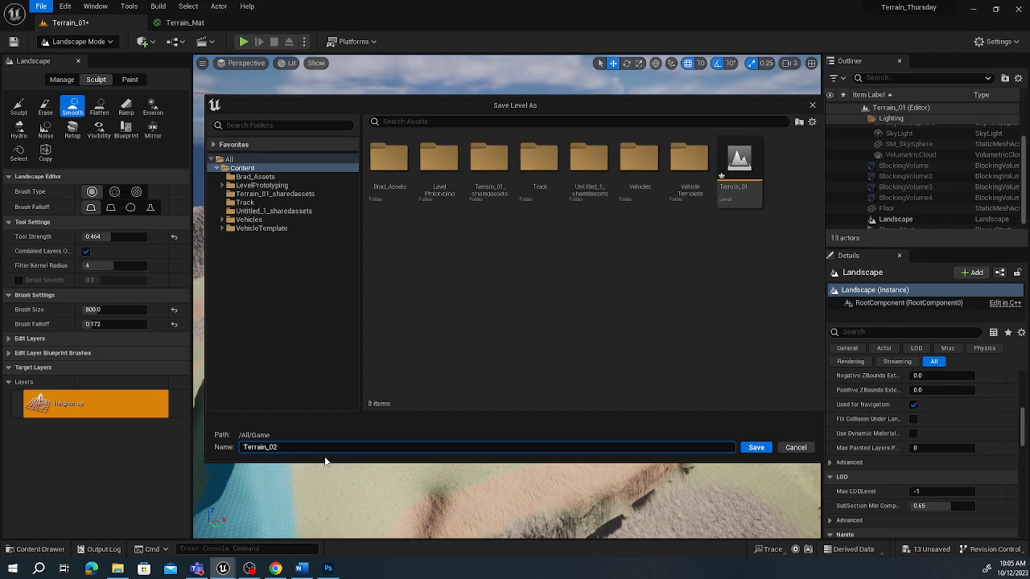
{"action": "key", "text": "Return"}
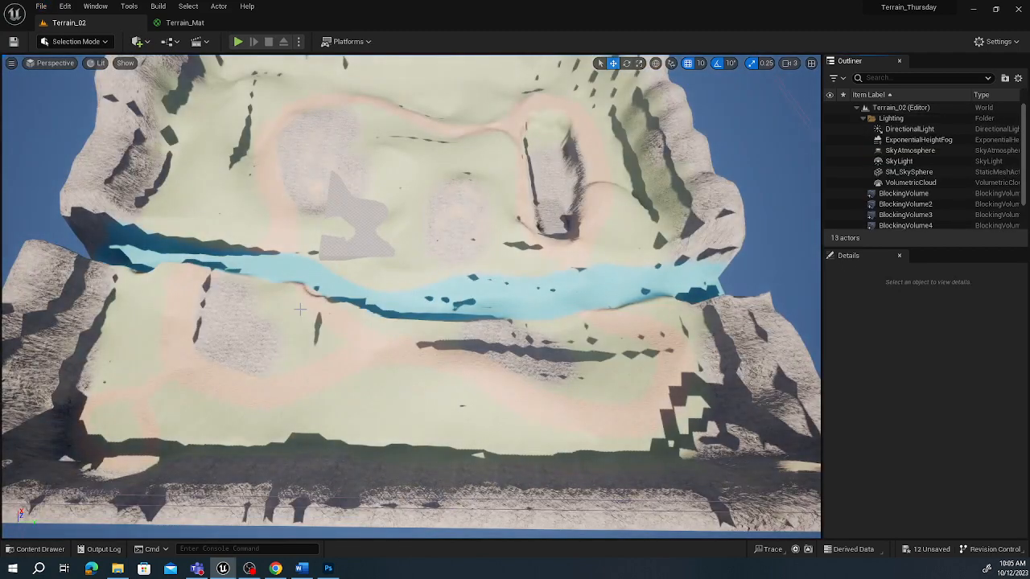
- Select the landscape in the new level, enter Landscape mode and activate the Splines tool
{"action": "right_click_drag", "start_coordinate": [334, 273], "coordinate": [336, 252]}
{"action": "key", "text": "w"}
{"action": "key", "text": "s"}
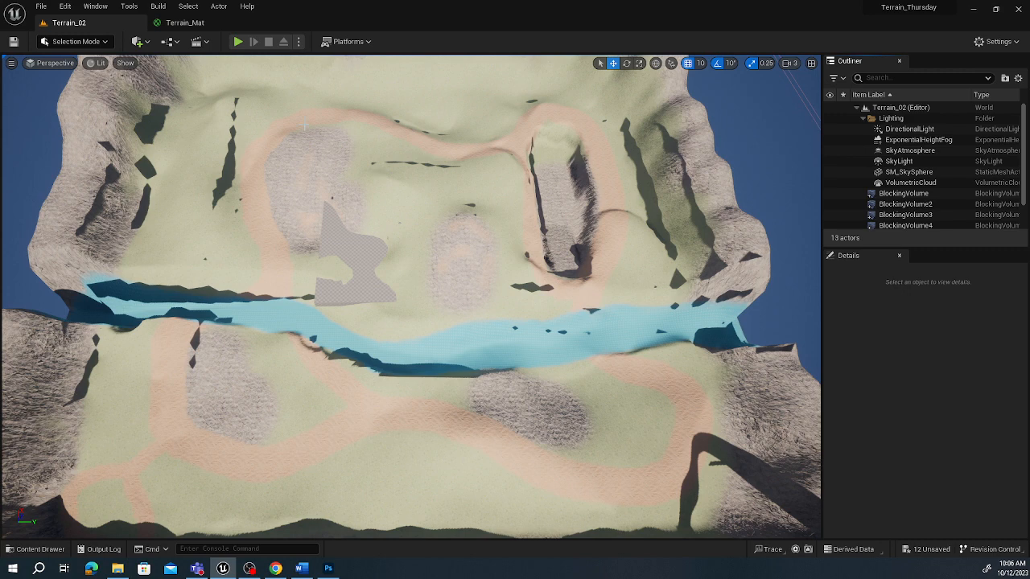
{"action": "left_click", "coordinate": [320, 133]}
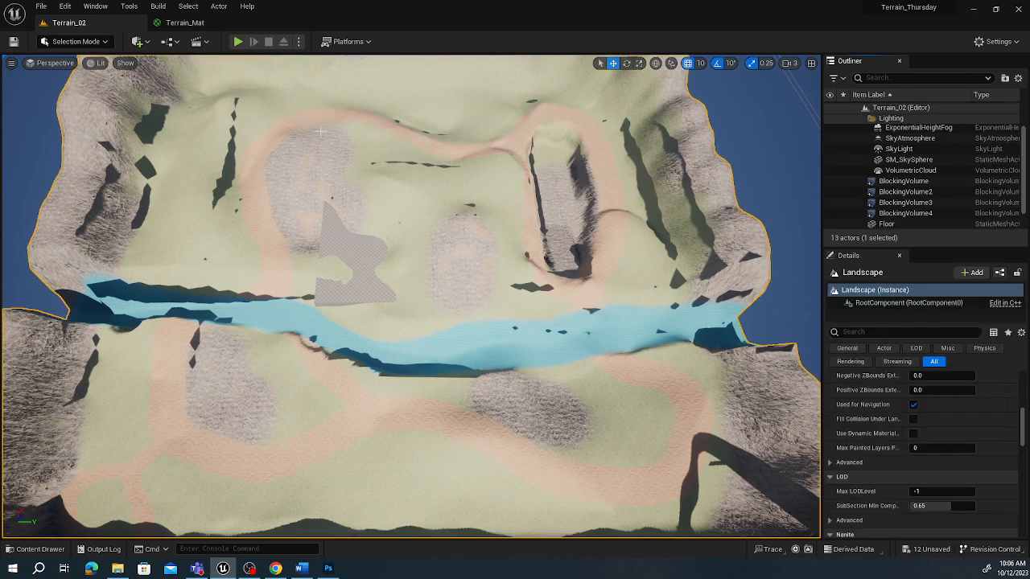
{"action": "left_click", "coordinate": [82, 42]}
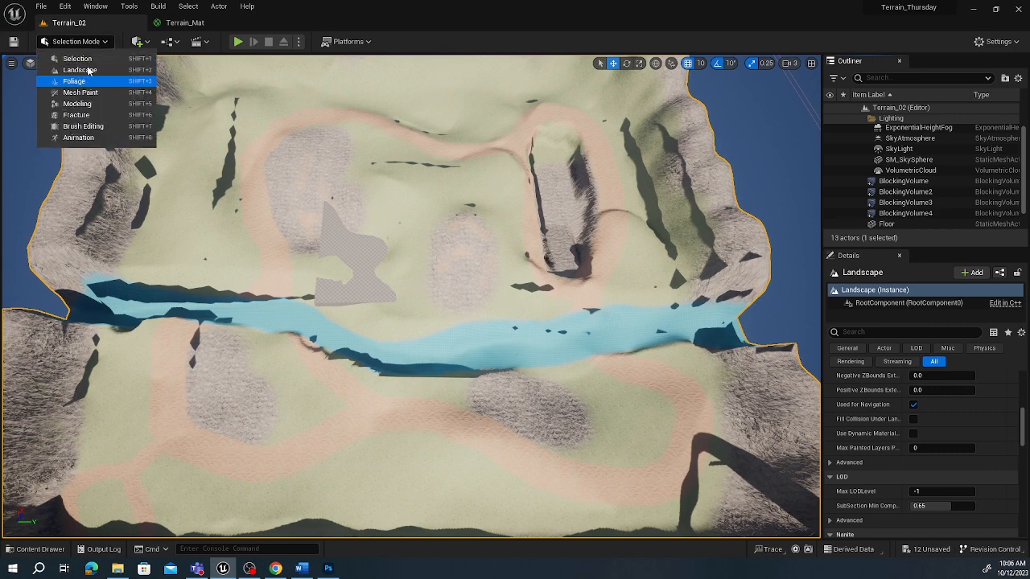
{"action": "left_click", "coordinate": [89, 71]}
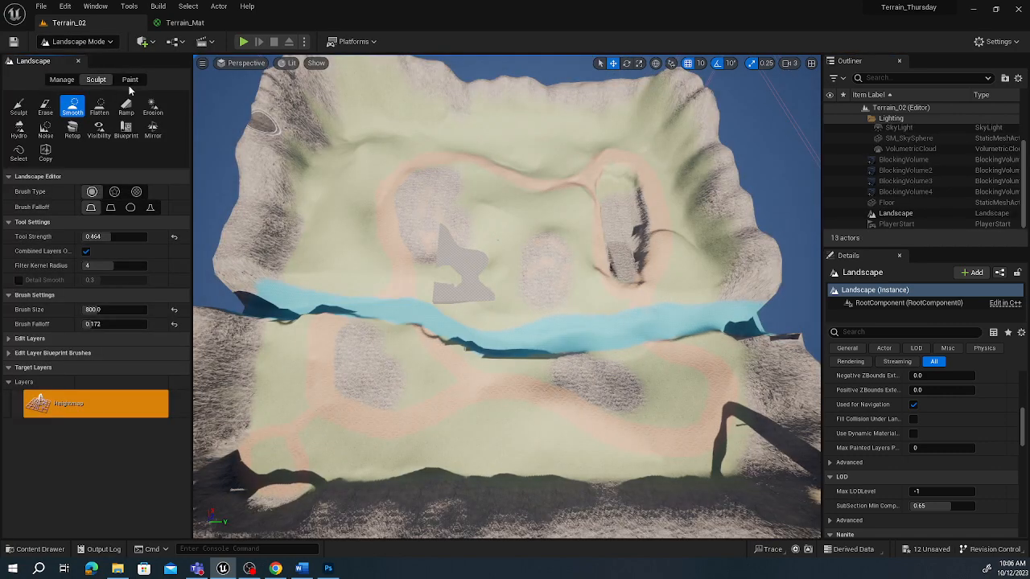
{"action": "left_click", "coordinate": [59, 80]}
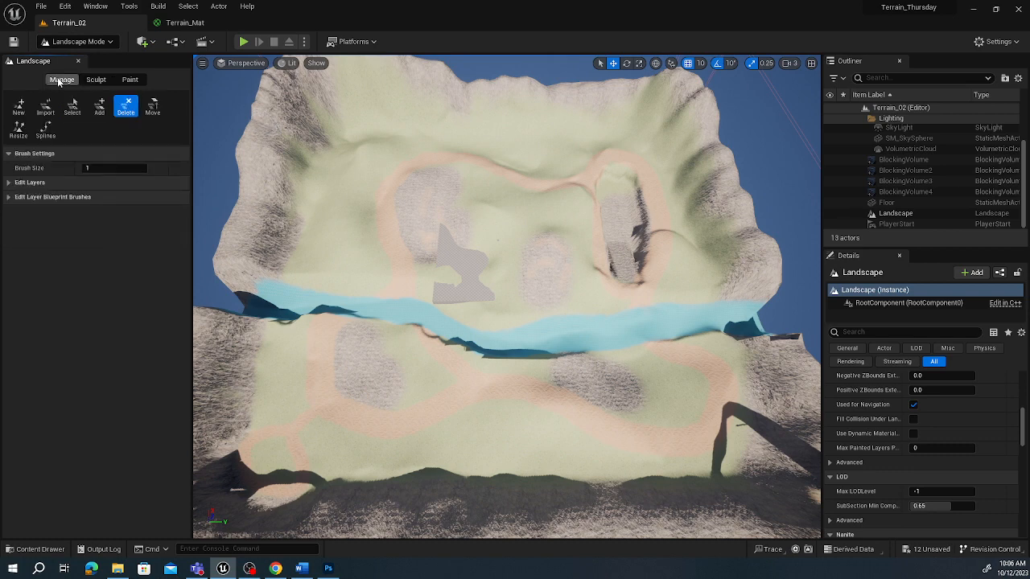
{"action": "left_click", "coordinate": [46, 130]}
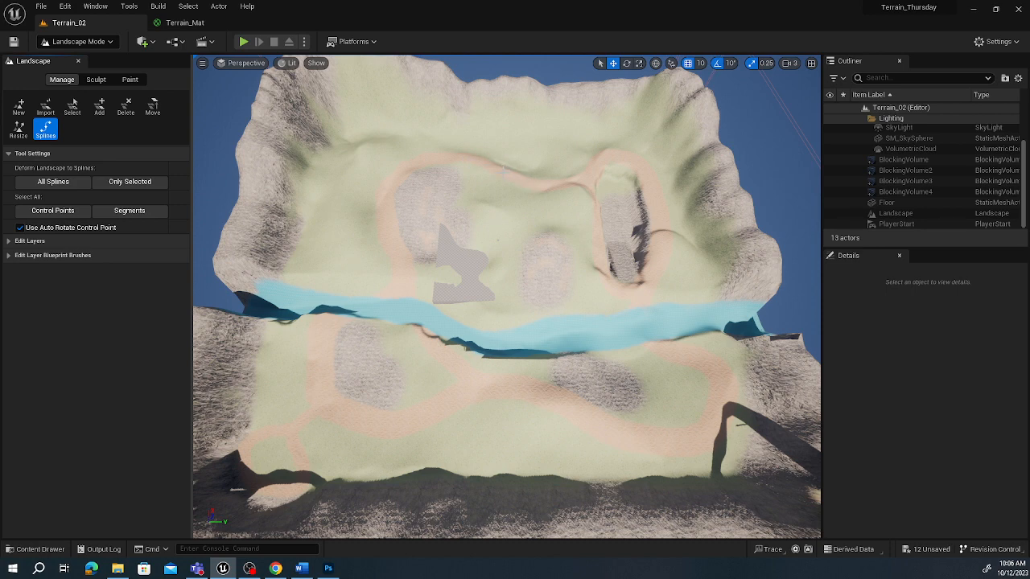
- Start a landscape spline with five control points along the dirt path above the large rock patch, viewing the terrain from overhead
{"action": "right_click_drag", "start_coordinate": [503, 173], "coordinate": [503, 205]}
{"action": "key", "text": "w"}
{"action": "key", "text": "s"}
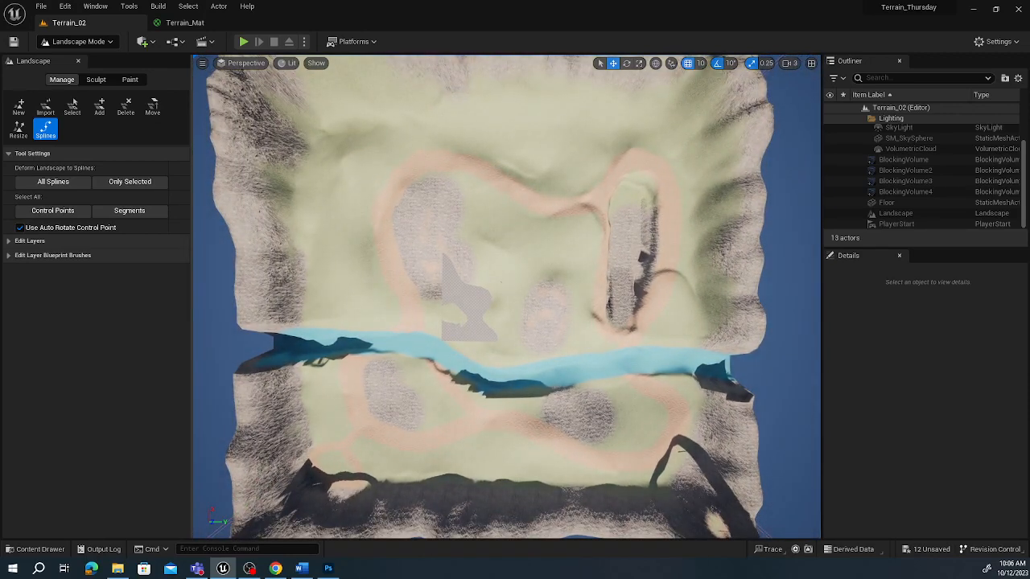
{"action": "scroll", "coordinate": [504, 201], "scroll_direction": "up", "scroll_amount": 4}
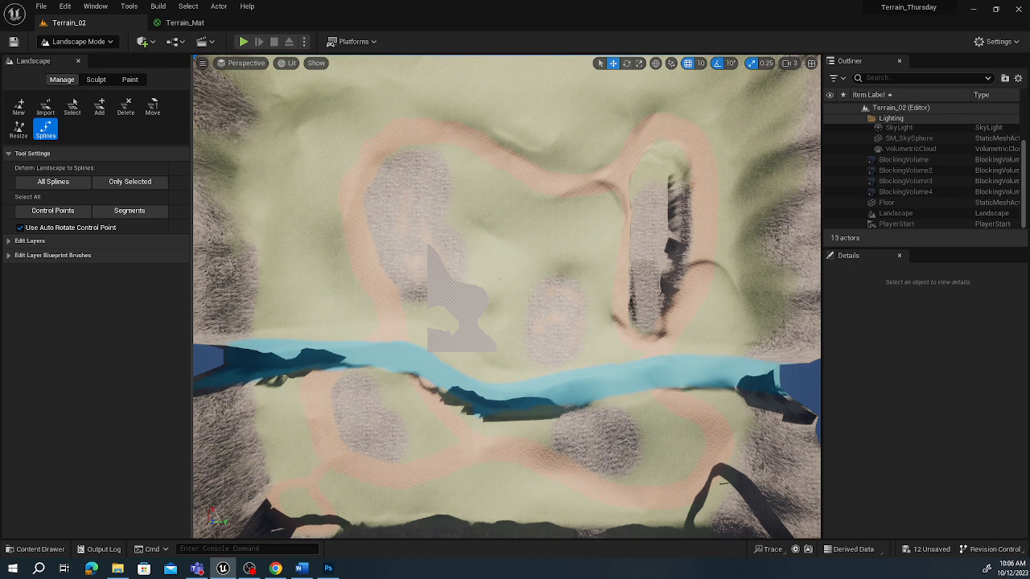
{"action": "left_click", "coordinate": [521, 167], "text": "ctrl"}
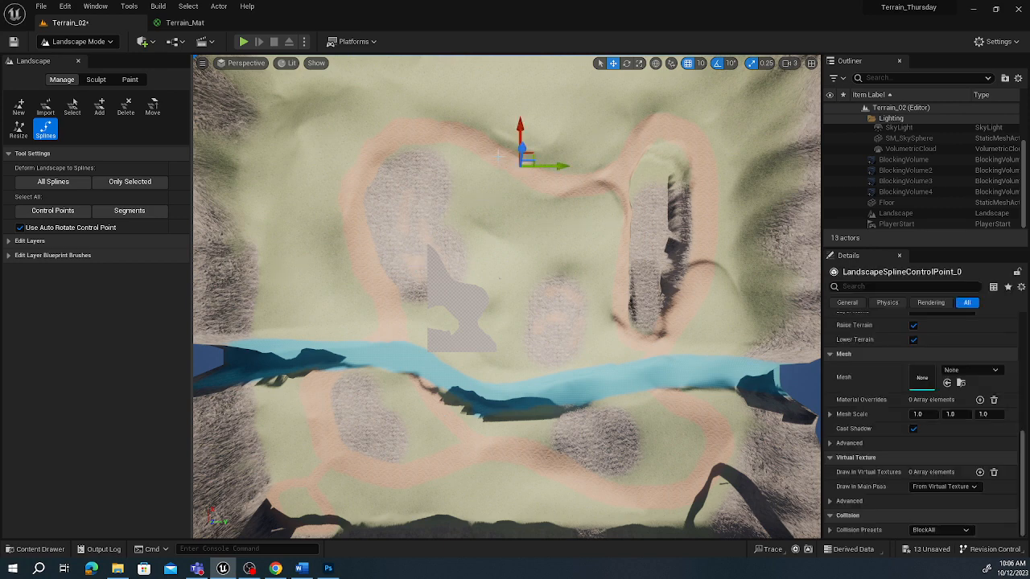
{"action": "left_click", "coordinate": [495, 151], "text": "ctrl"}
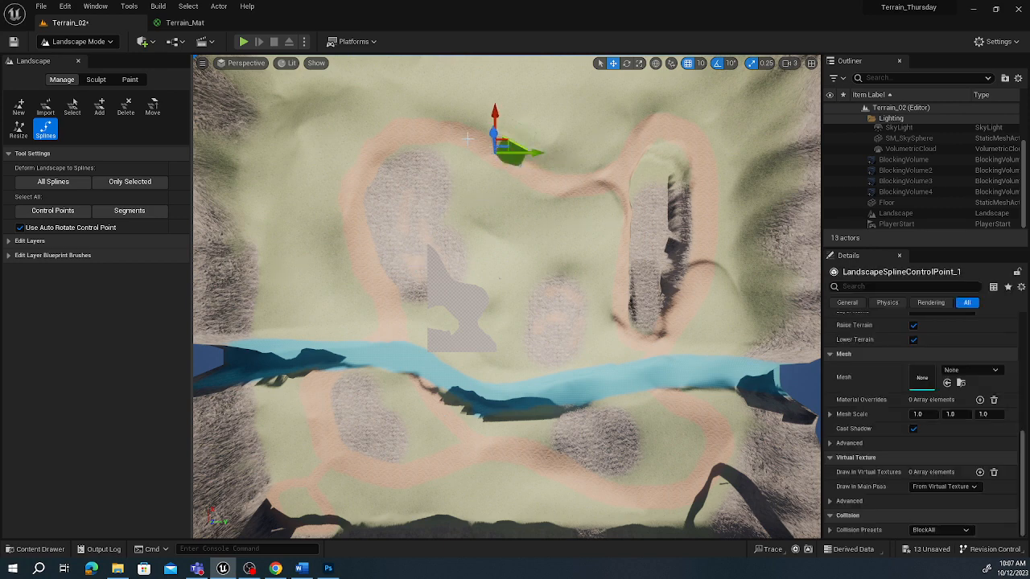
{"action": "left_click", "coordinate": [465, 135], "text": "ctrl"}
{"action": "left_click", "coordinate": [422, 133], "text": "ctrl"}
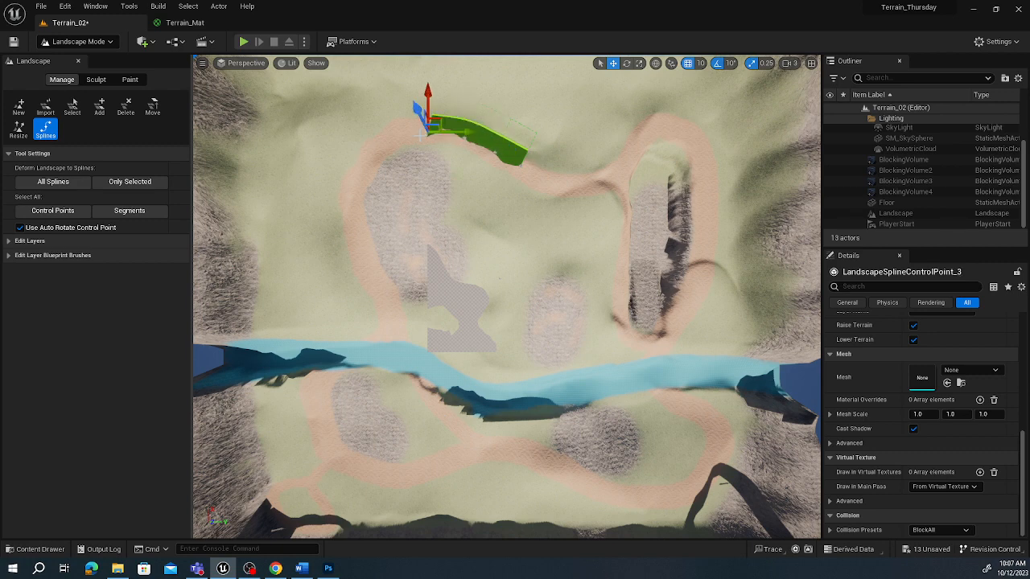
{"action": "left_click", "coordinate": [387, 136], "text": "ctrl"}
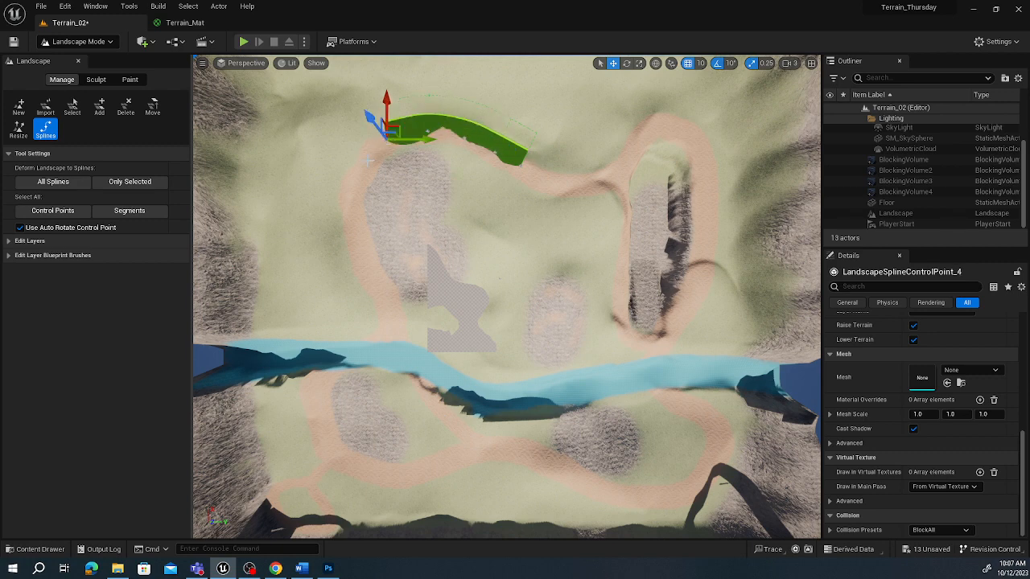
- Continue the spline along the dirt path around the outer side of the large rock patch down to the river
{"action": "left_click", "coordinate": [368, 155], "text": "ctrl"}
{"action": "left_click", "coordinate": [358, 201], "text": "ctrl"}
{"action": "left_click", "coordinate": [356, 223], "text": "ctrl"}
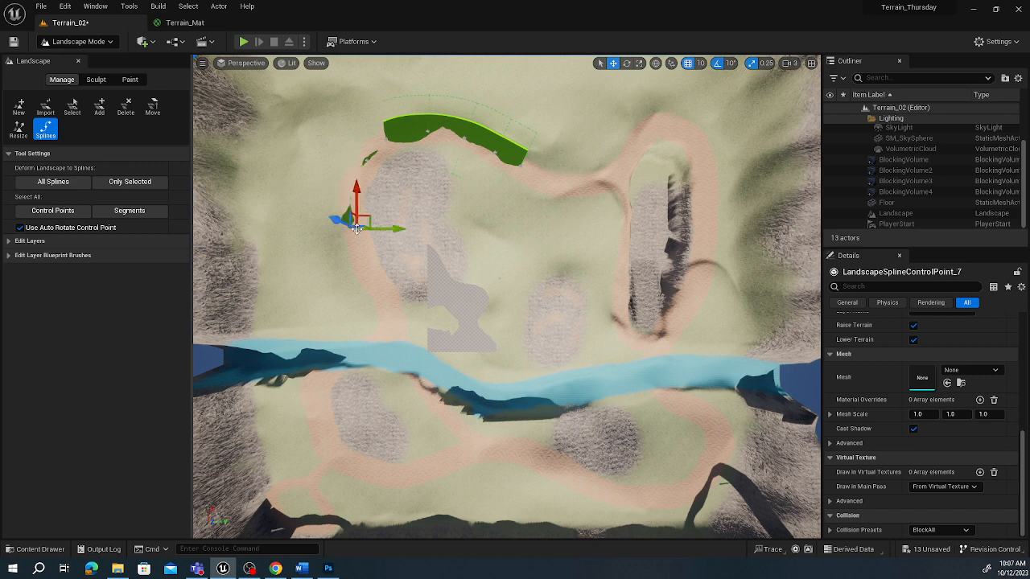
{"action": "left_click", "coordinate": [363, 268], "text": "ctrl"}
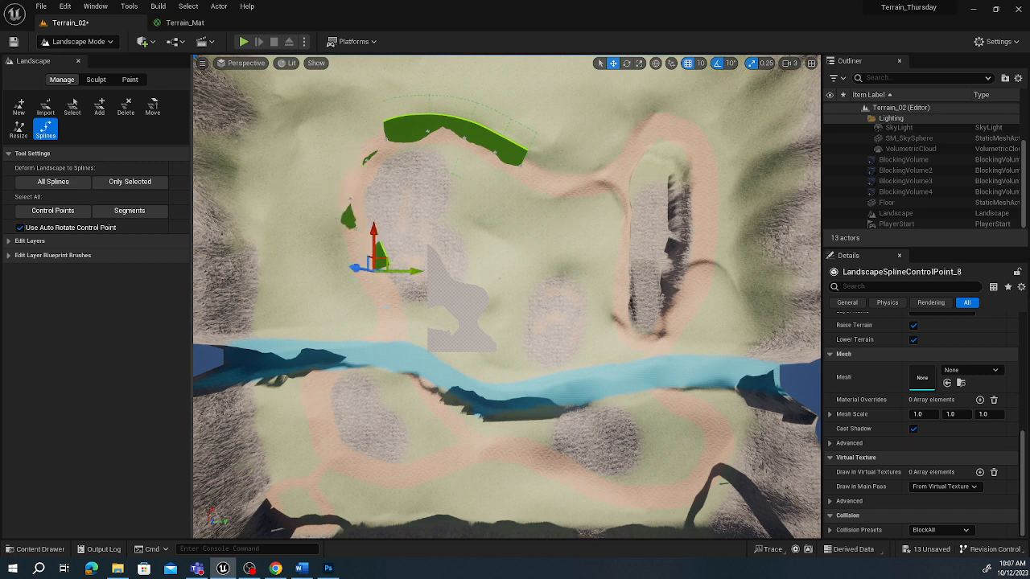
{"action": "left_click", "coordinate": [386, 308], "text": "ctrl"}
{"action": "left_click", "coordinate": [388, 328], "text": "ctrl"}
{"action": "left_click", "coordinate": [378, 346], "text": "ctrl"}
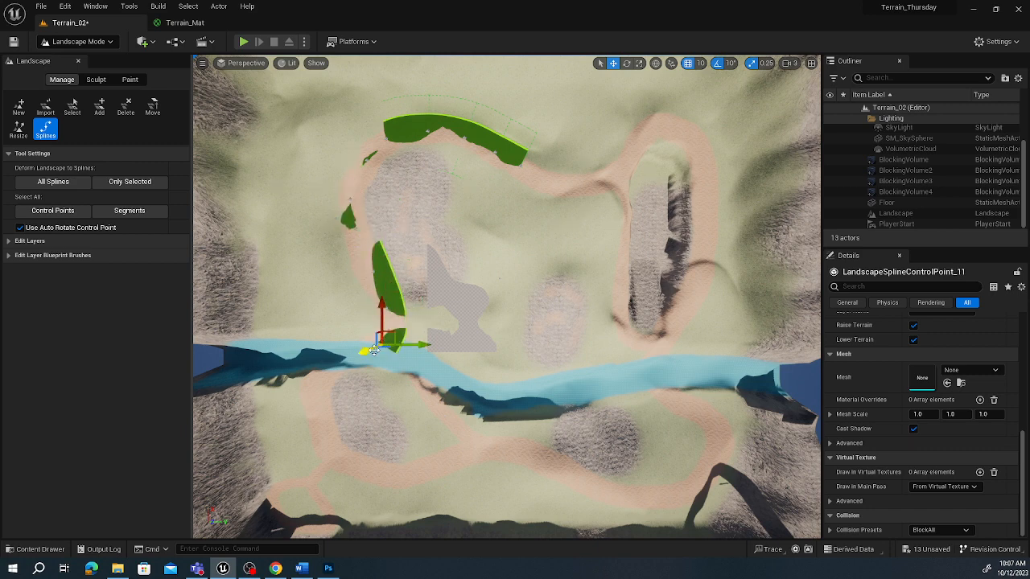
- Continue the landscape spline across the river and along the dirt path around the outer side of the first rock patch on the far bank
{"action": "left_click", "coordinate": [351, 356], "text": "ctrl"}
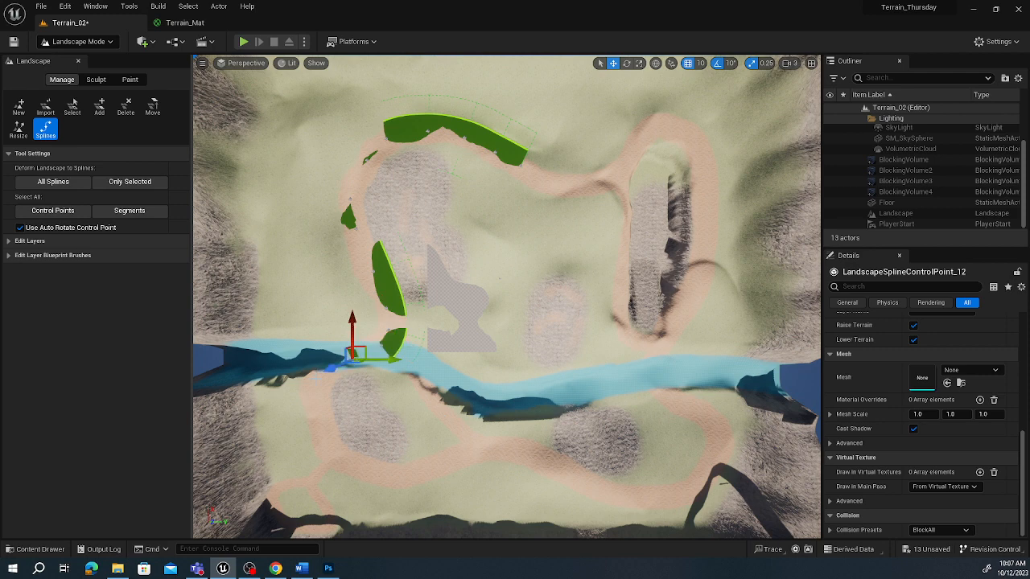
{"action": "left_click", "coordinate": [316, 369], "text": "ctrl"}
{"action": "left_click", "coordinate": [320, 399], "text": "ctrl"}
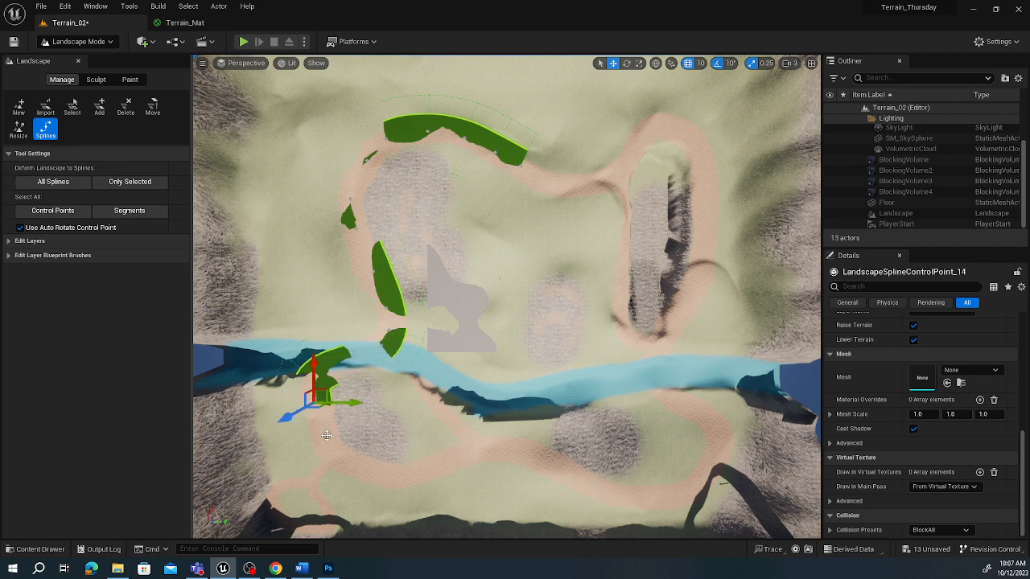
{"action": "left_click", "coordinate": [327, 435], "text": "ctrl"}
{"action": "left_click", "coordinate": [346, 464], "text": "ctrl"}
{"action": "left_click", "coordinate": [386, 469], "text": "ctrl"}
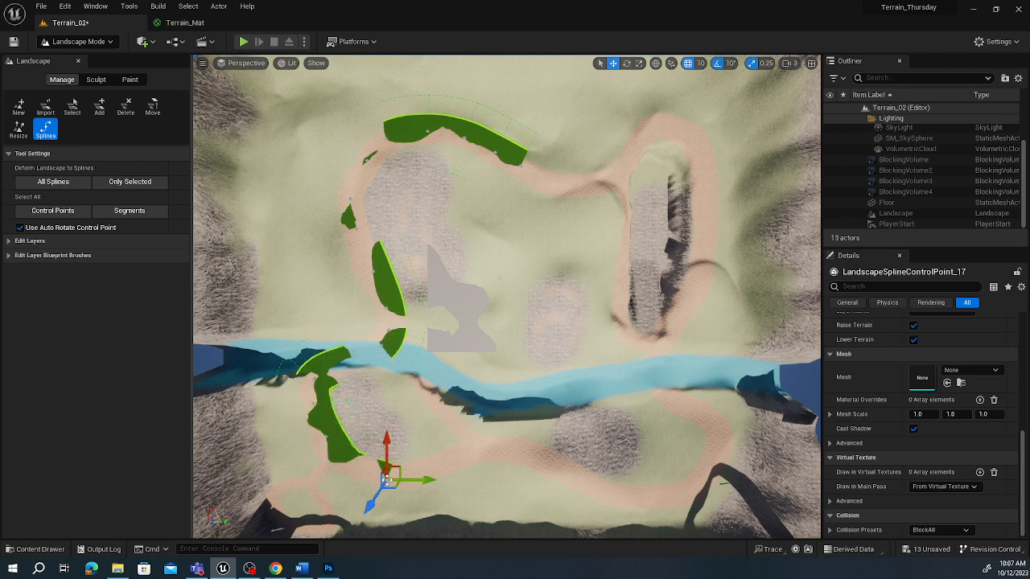
{"action": "left_click", "coordinate": [441, 465], "text": "ctrl"}
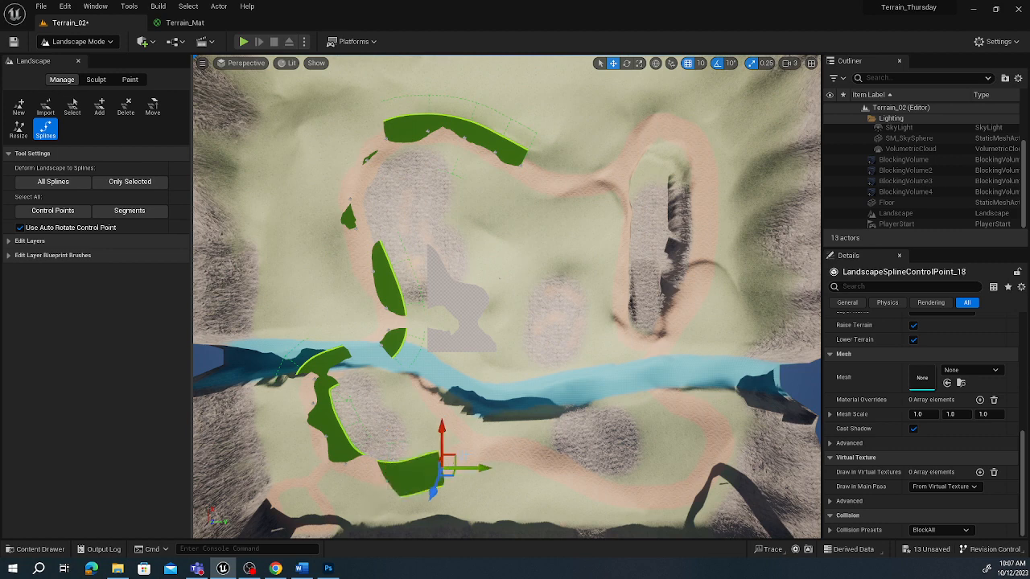
- Extend the spline along the winding dirt path between the two far-bank rock patches and past the second one's outer edge
{"action": "left_click", "coordinate": [471, 448], "text": "ctrl"}
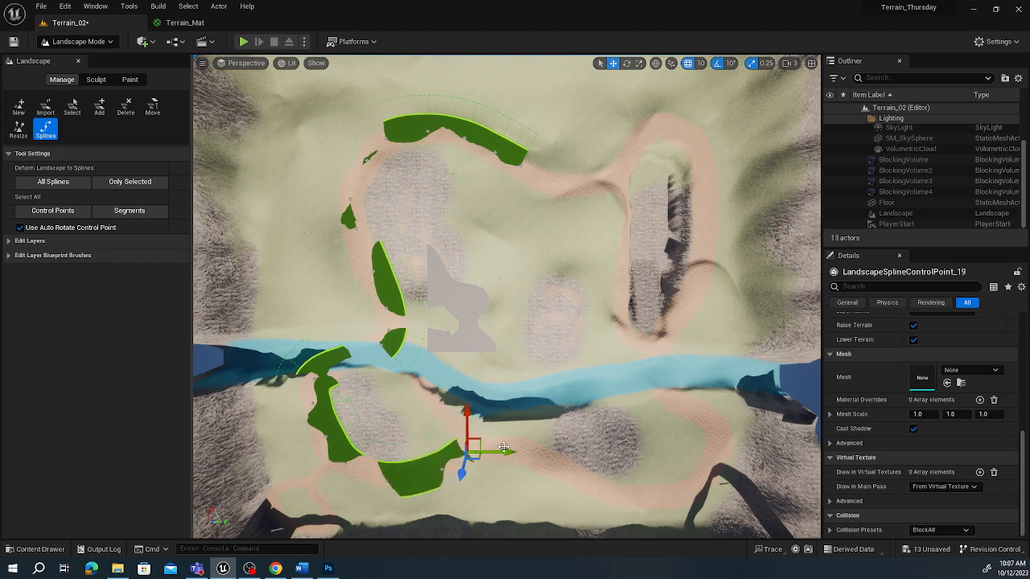
{"action": "left_click", "coordinate": [509, 444], "text": "ctrl"}
{"action": "left_click", "coordinate": [538, 453], "text": "ctrl"}
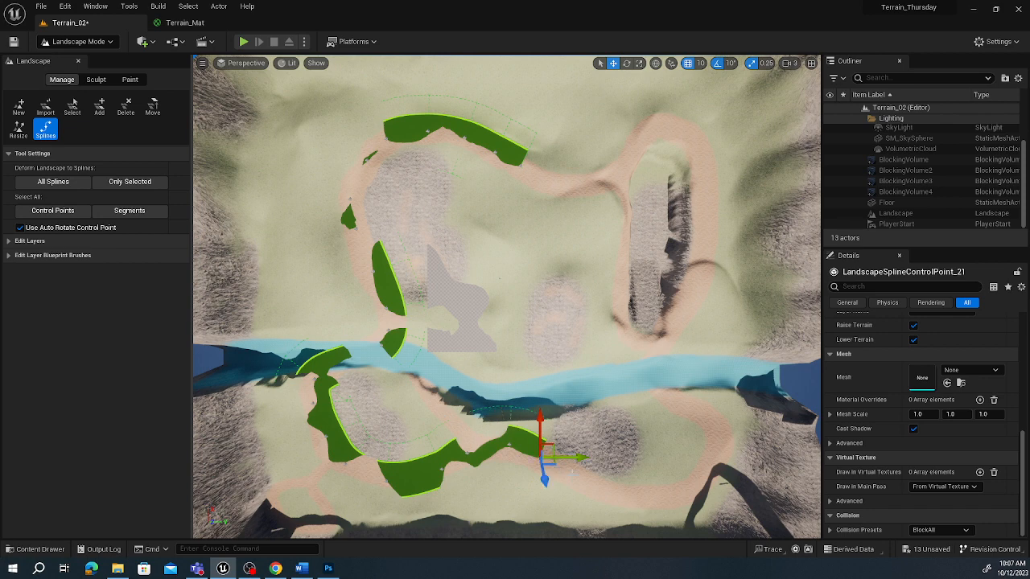
{"action": "left_click", "coordinate": [585, 475], "text": "ctrl"}
{"action": "left_click", "coordinate": [636, 487], "text": "ctrl"}
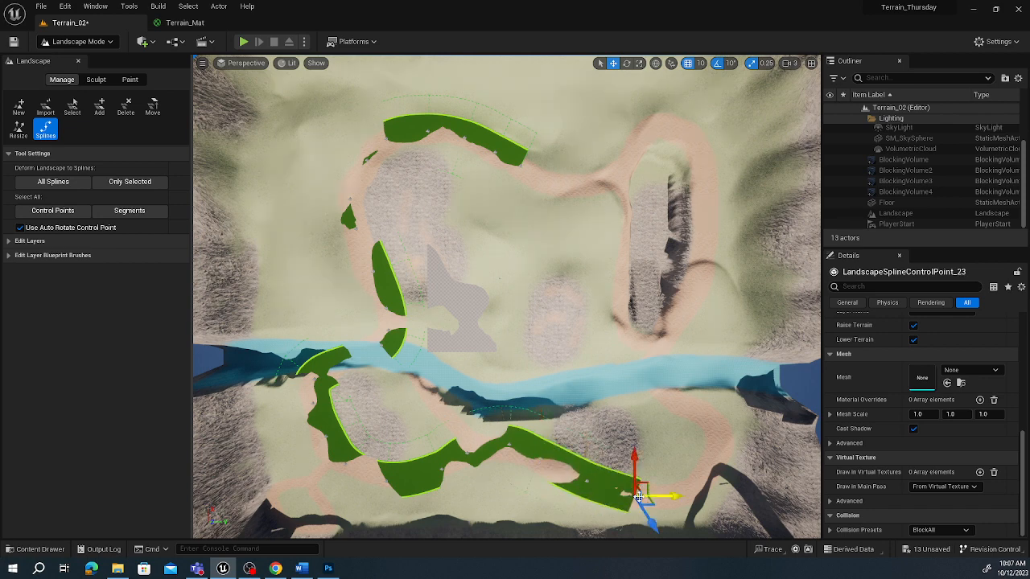
{"action": "left_click", "coordinate": [690, 485], "text": "ctrl"}
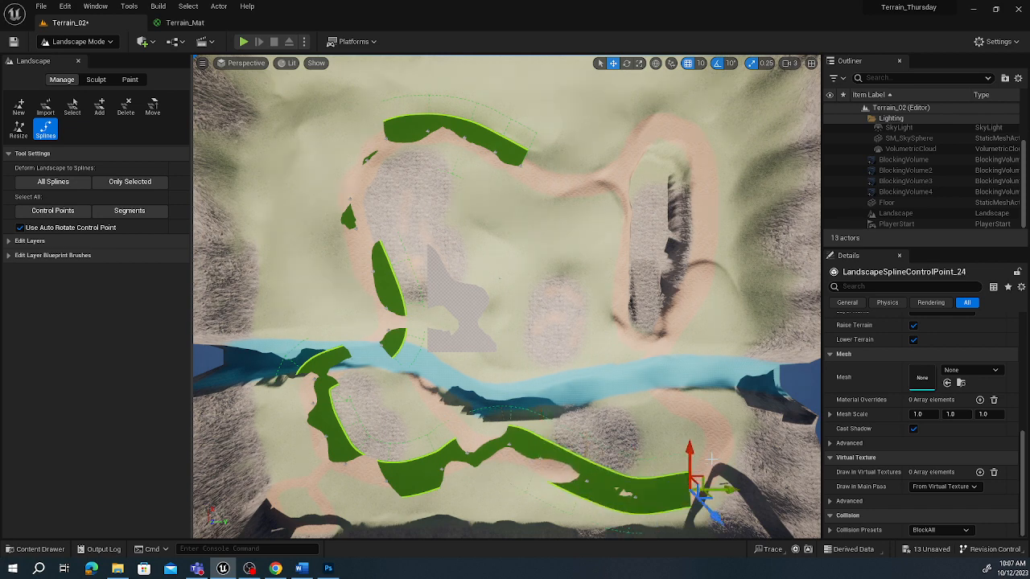
- Curve the spline around the end of the second far-bank rock patch and back to the river crossing by the long ridge
{"action": "left_click", "coordinate": [712, 449], "text": "ctrl"}
{"action": "left_click", "coordinate": [726, 425], "text": "ctrl"}
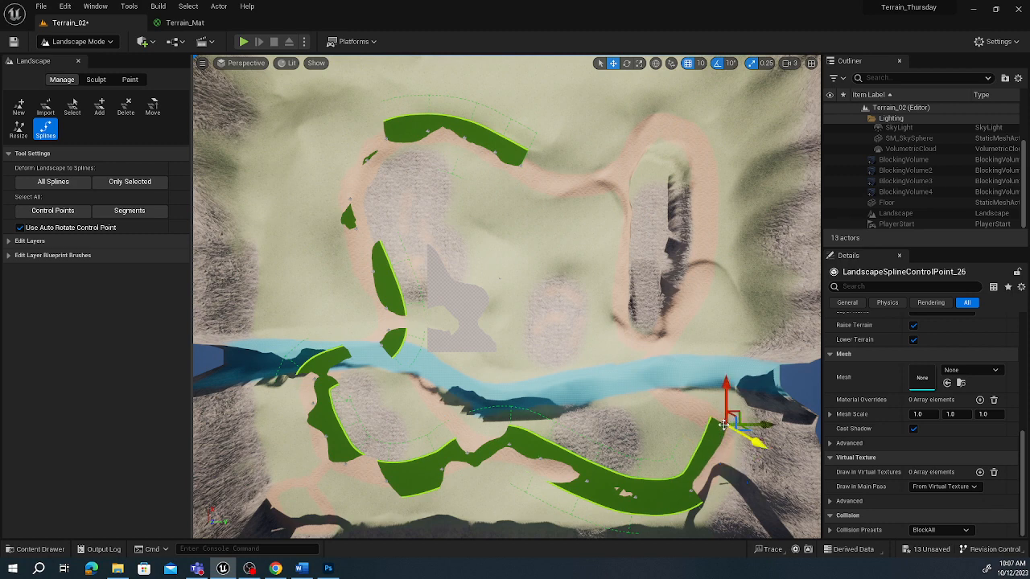
{"action": "left_click", "coordinate": [690, 400], "text": "ctrl"}
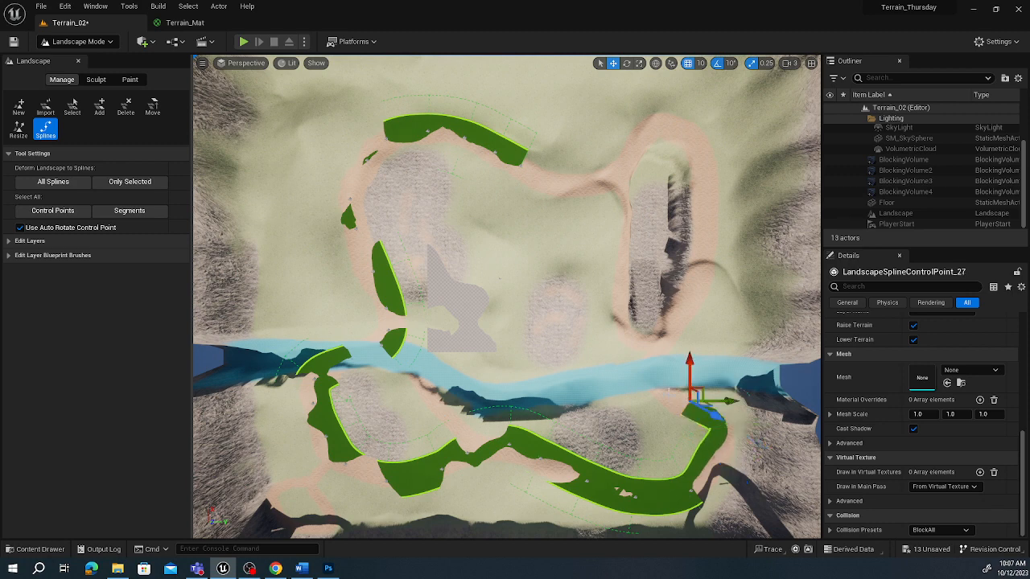
{"action": "left_click", "coordinate": [668, 392], "text": "ctrl"}
{"action": "left_click", "coordinate": [656, 353], "text": "ctrl"}
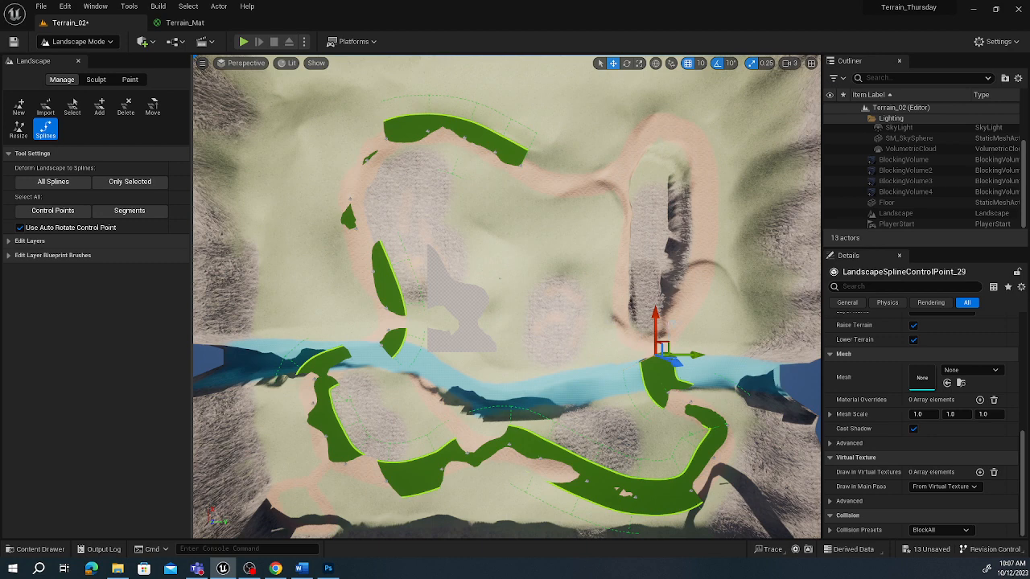
- Continue the spline from the river along the dirt path on the outer side of the long rock ridge
{"action": "left_click", "coordinate": [679, 322], "text": "ctrl"}
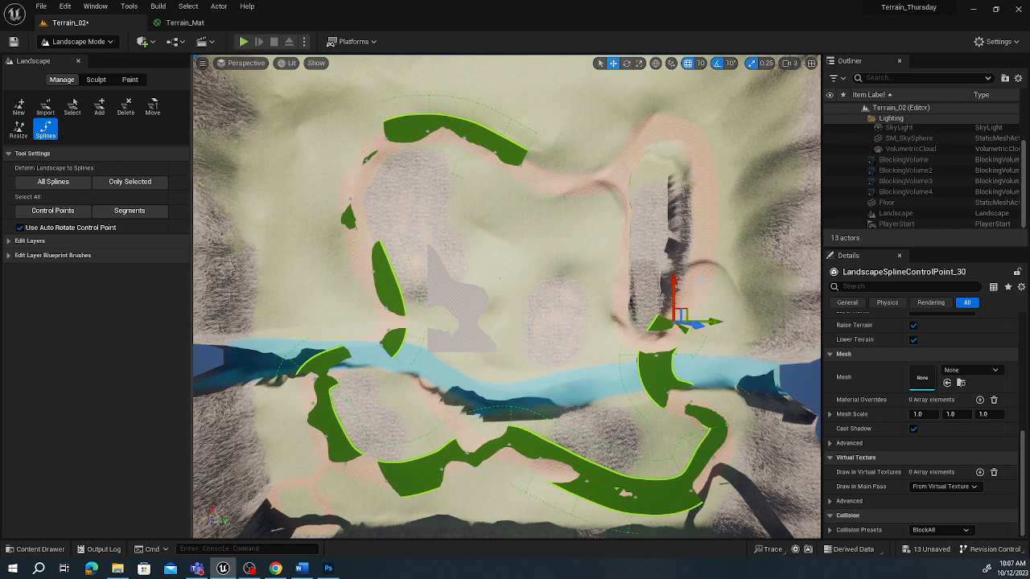
{"action": "left_click", "coordinate": [710, 277], "text": "ctrl"}
{"action": "left_click", "coordinate": [705, 215], "text": "ctrl"}
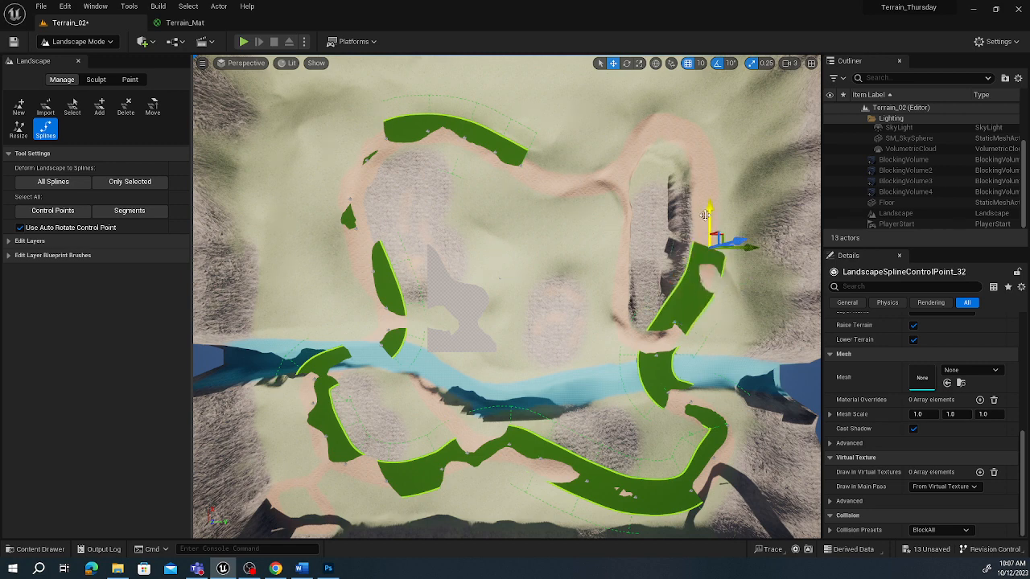
{"action": "left_click", "coordinate": [699, 169], "text": "ctrl"}
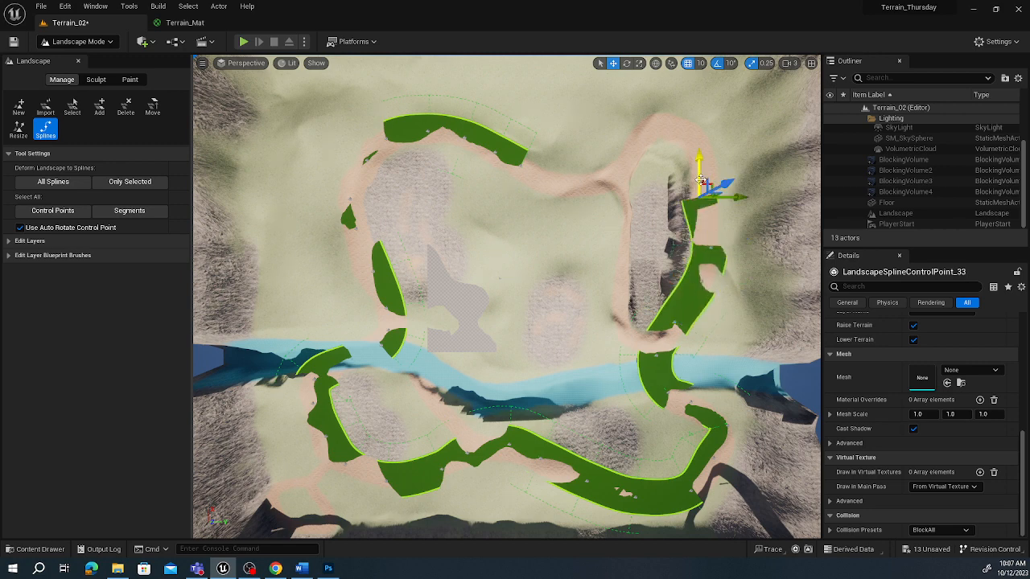
{"action": "key", "text": "Escape"}
{"action": "left_click", "coordinate": [703, 140], "text": "ctrl"}
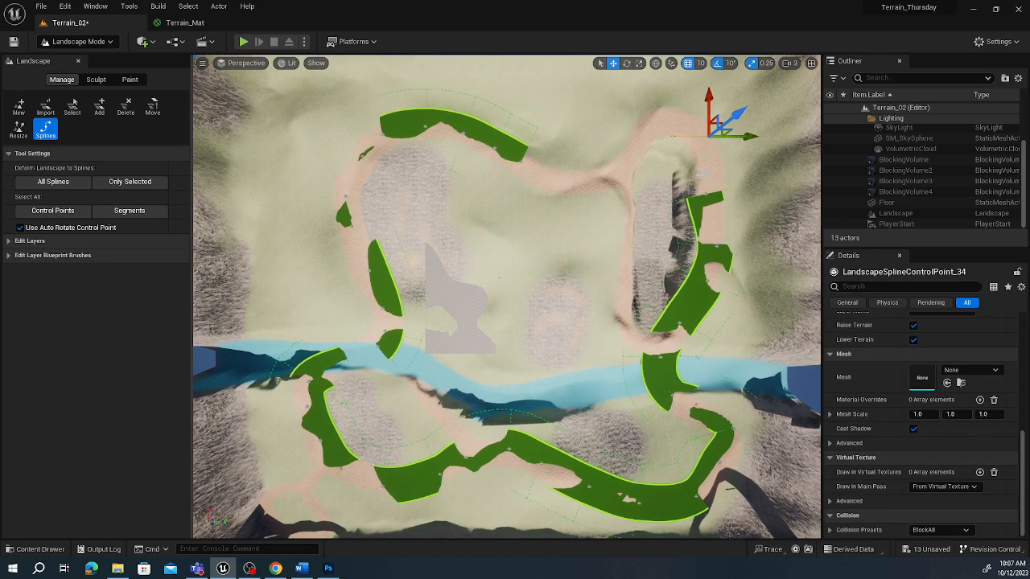
{"action": "right_click_drag", "start_coordinate": [692, 188], "coordinate": [765, 185]}
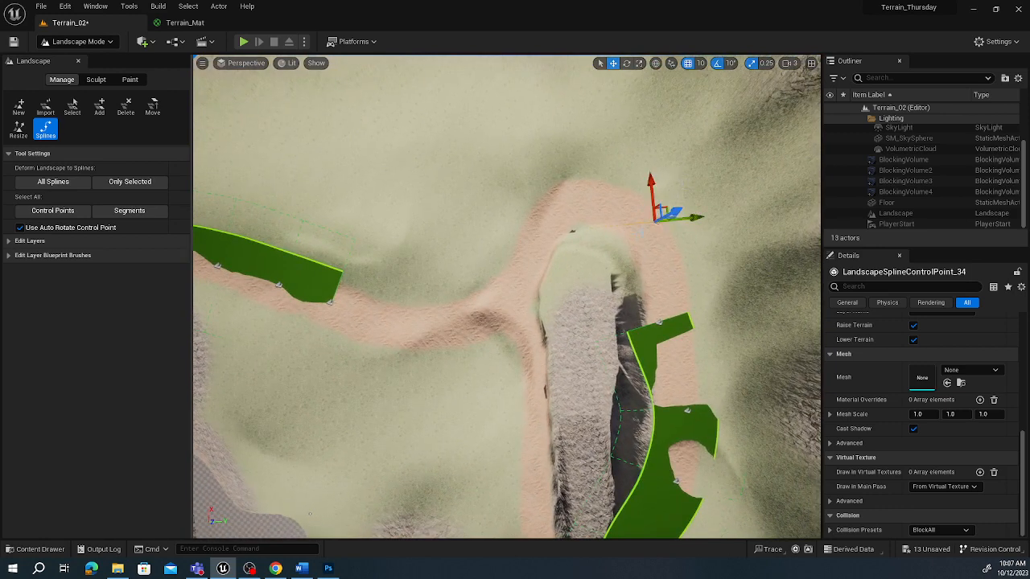
{"action": "key", "text": "ctrl+z"}
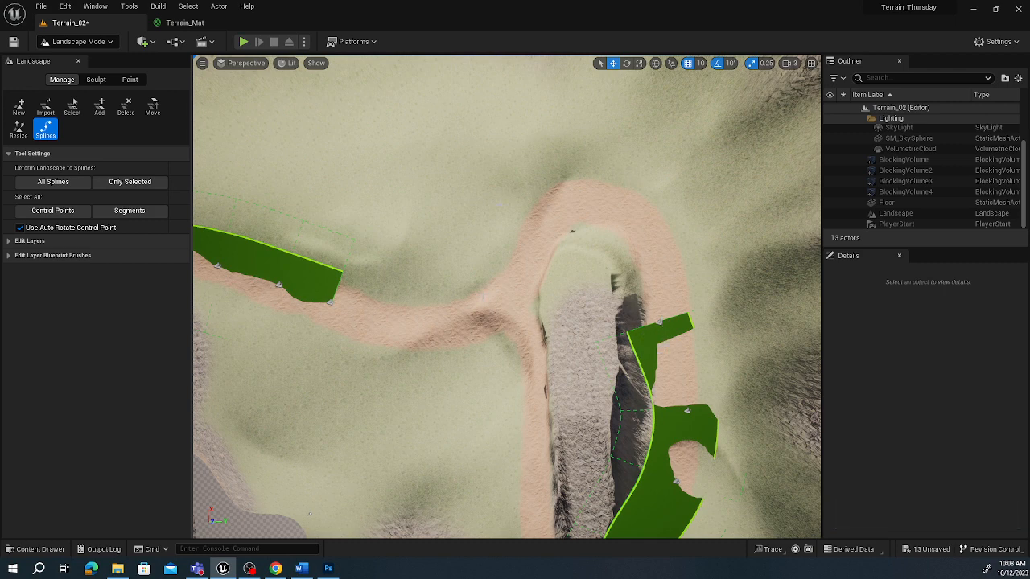
- Extend the spline from its last control point around the end of the long ridge to the fork in the dirt path
{"action": "left_click", "coordinate": [658, 323]}
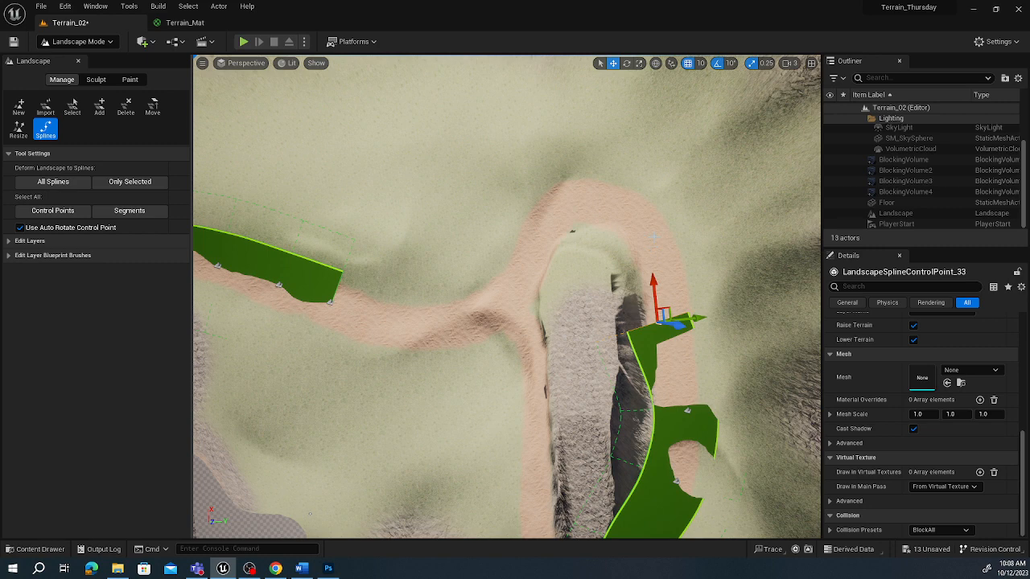
{"action": "left_click", "coordinate": [654, 237], "text": "ctrl"}
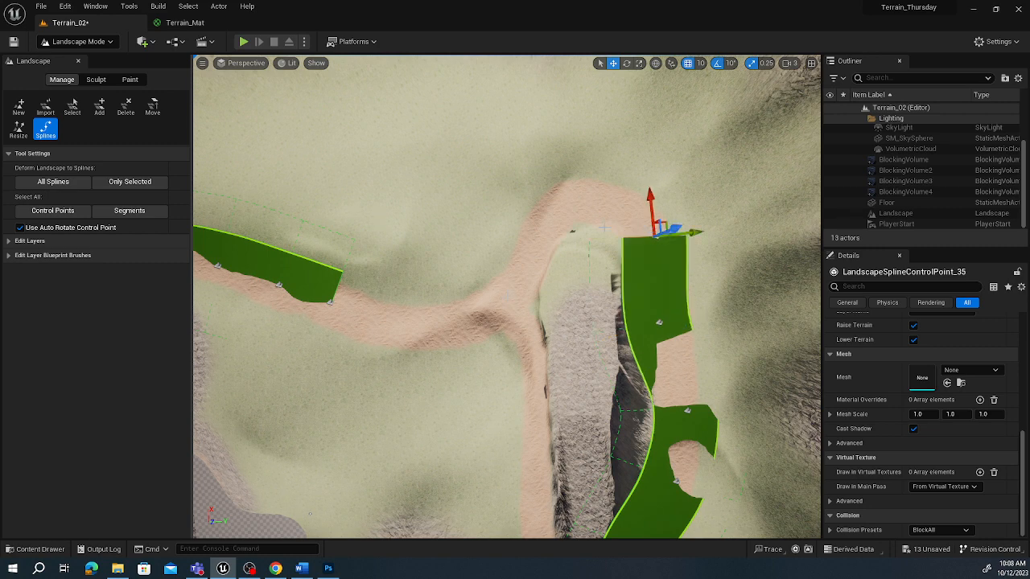
{"action": "left_click", "coordinate": [626, 193], "text": "ctrl"}
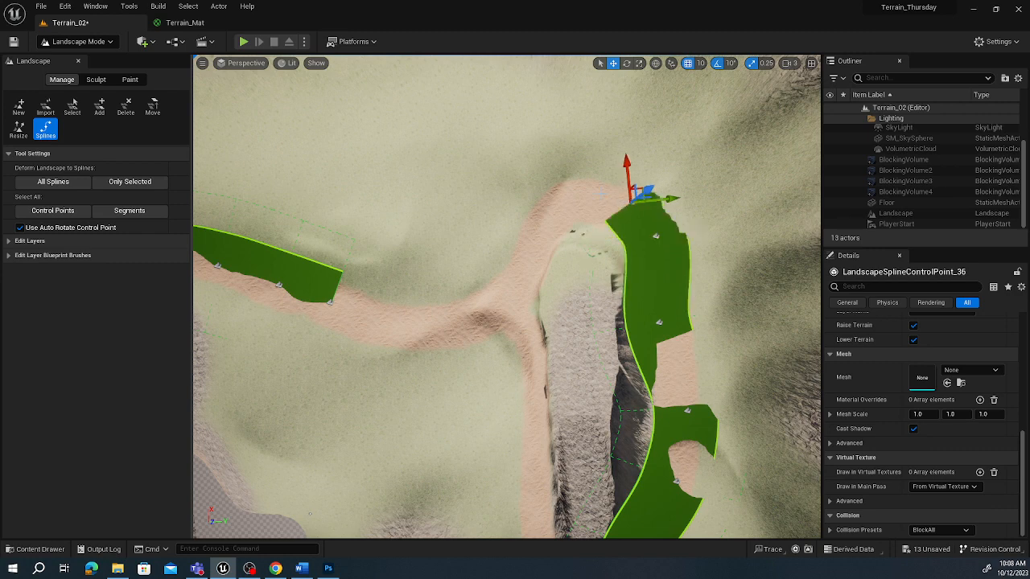
{"action": "left_click", "coordinate": [590, 185], "text": "ctrl"}
{"action": "left_click", "coordinate": [557, 210], "text": "ctrl"}
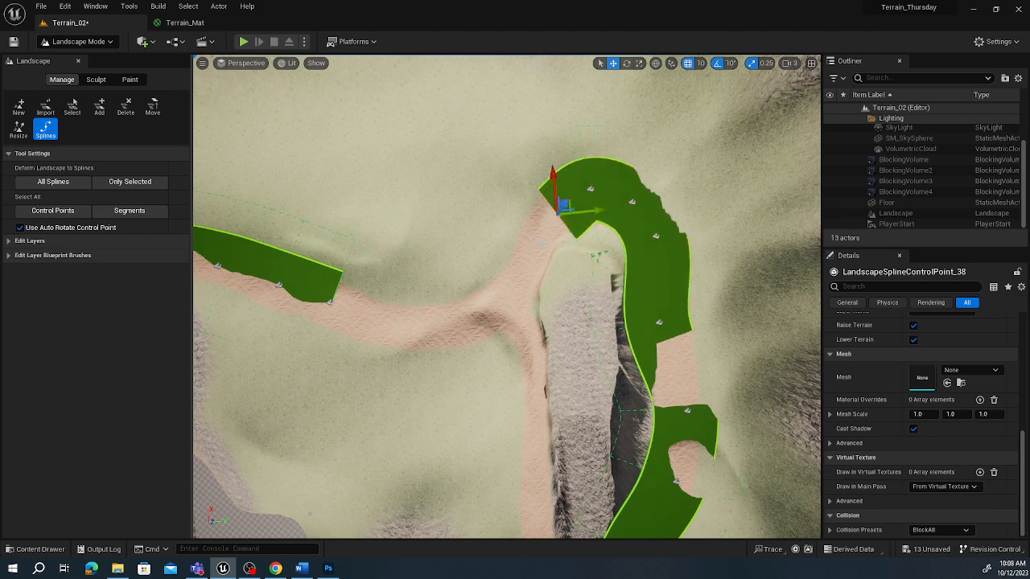
{"action": "left_click", "coordinate": [535, 248], "text": "ctrl"}
{"action": "left_click", "coordinate": [504, 286], "text": "ctrl"}
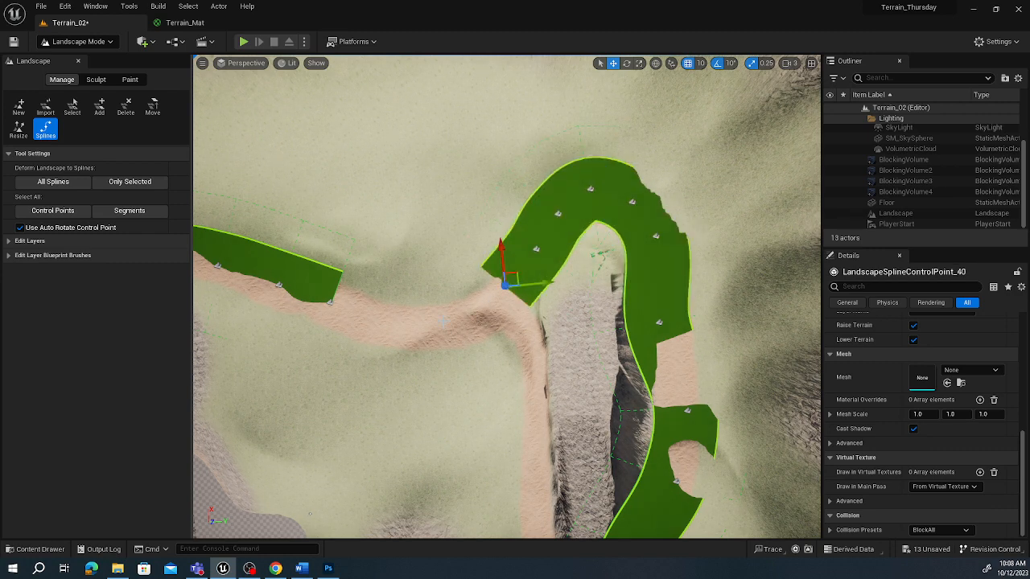
- Continue the spline along the connecting dirt path and join it to the first control point to close the road loop
{"action": "left_click", "coordinate": [435, 322], "text": "ctrl"}
{"action": "left_click", "coordinate": [366, 322], "text": "ctrl"}
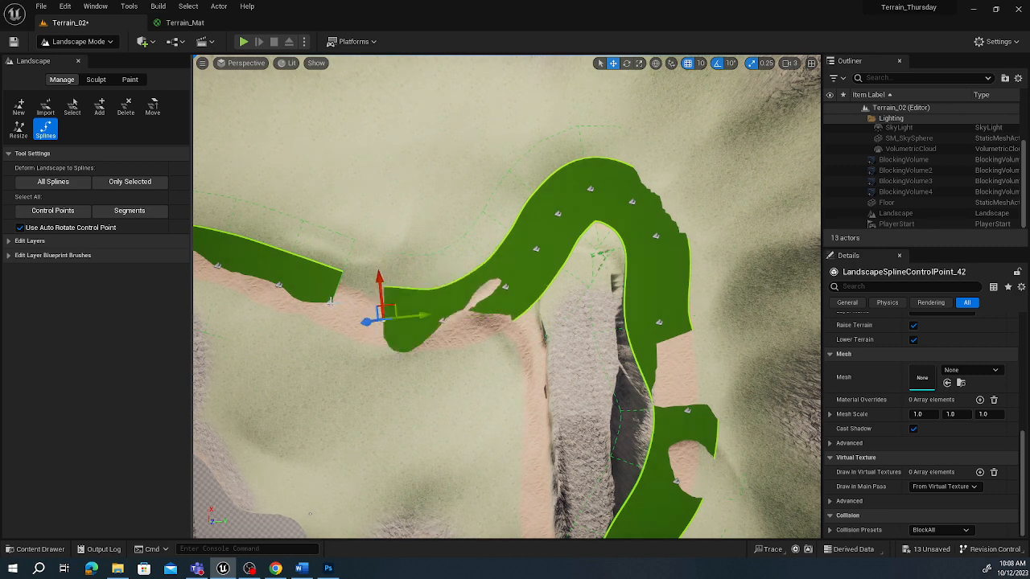
{"action": "left_click", "coordinate": [330, 303], "text": "ctrl"}
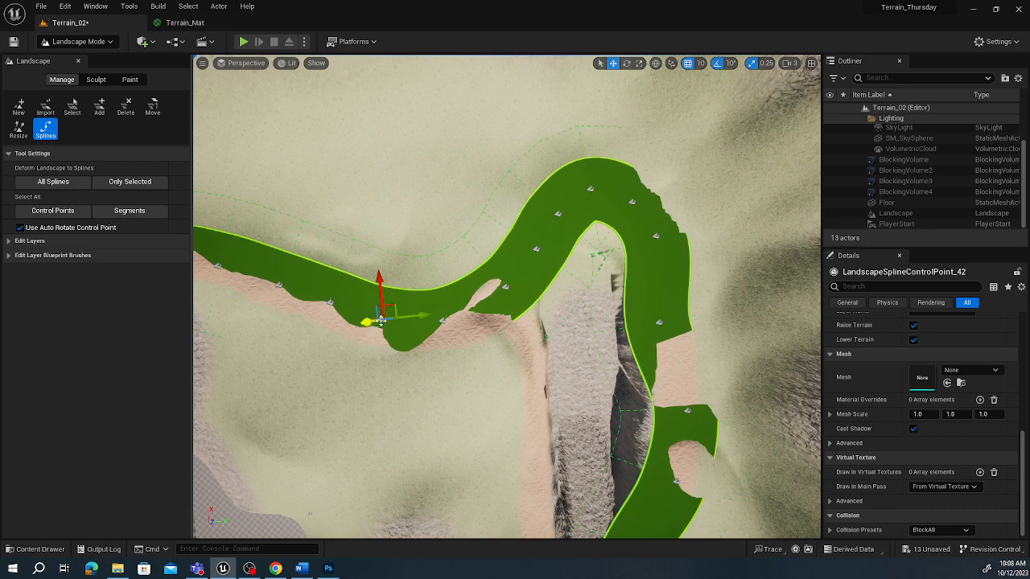
- Raise the spline control point on the near riverbank, by the large rock patch, so the road clears the water
{"action": "right_click_drag", "start_coordinate": [375, 329], "coordinate": [505, 365]}
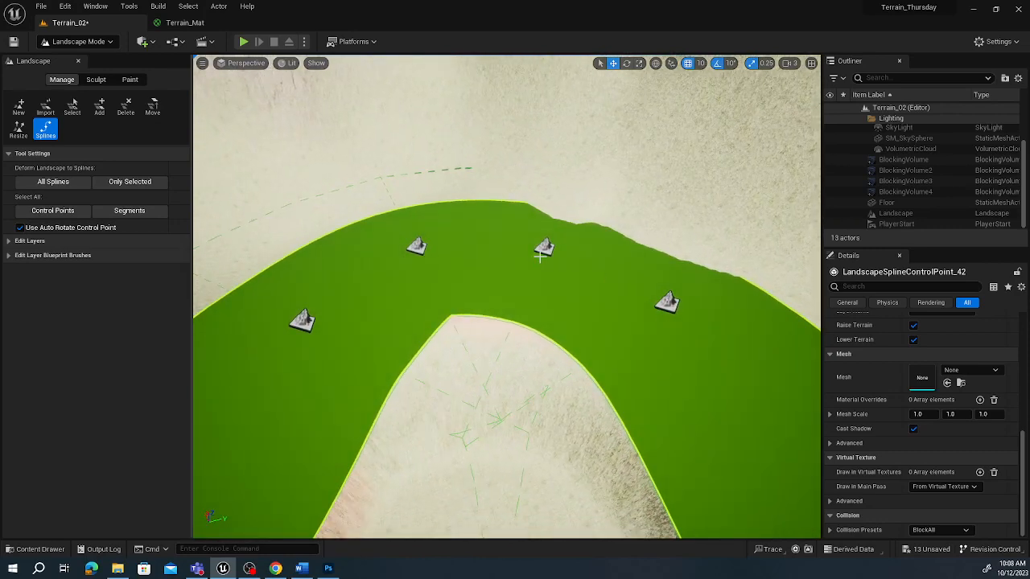
{"action": "right_click_drag", "start_coordinate": [539, 318], "coordinate": [510, 315]}
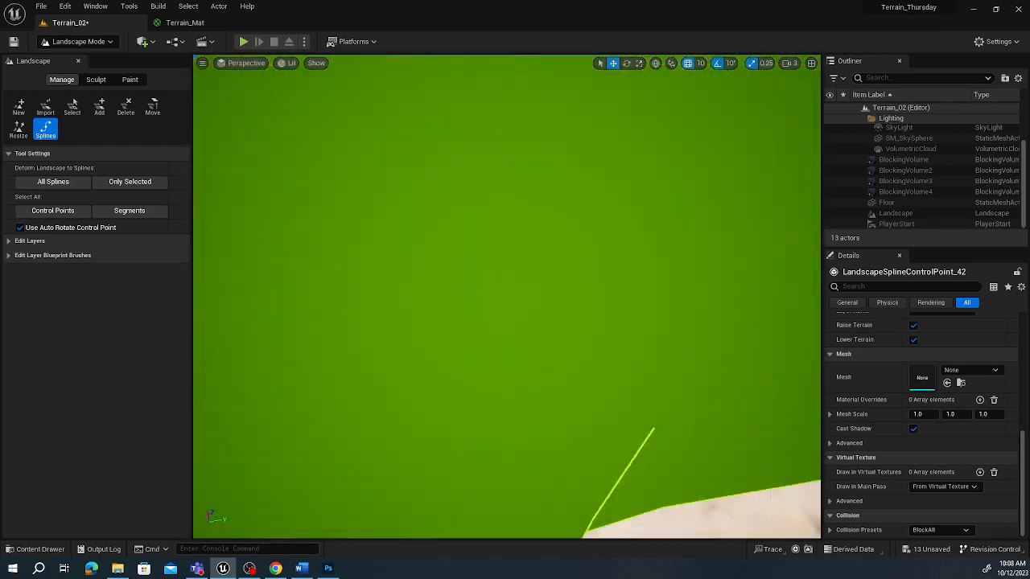
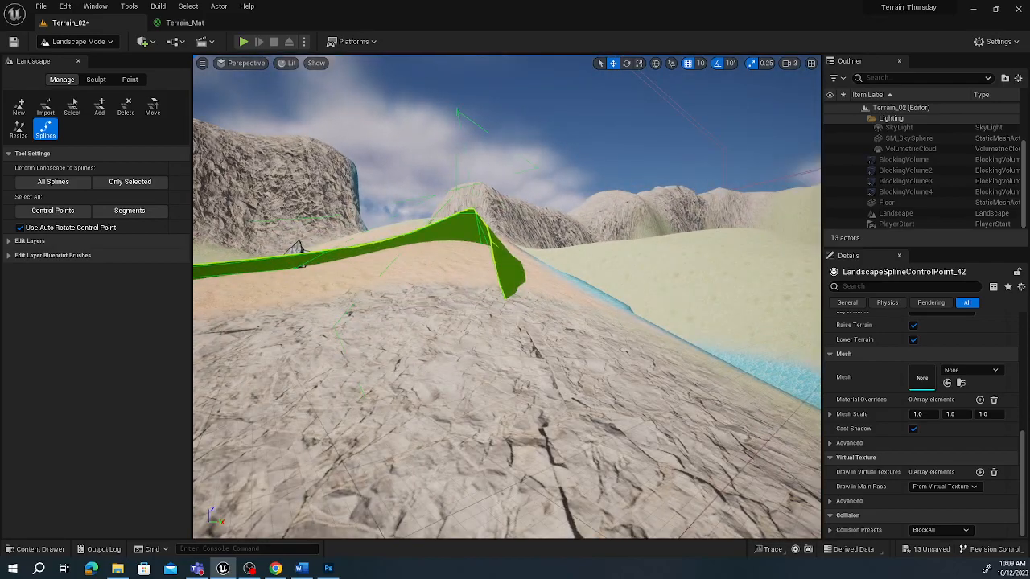
{"action": "right_click_drag", "start_coordinate": [507, 297], "coordinate": [507, 338]}
{"action": "key", "text": "s"}
{"action": "right_click_drag", "start_coordinate": [506, 296], "coordinate": [427, 342]}
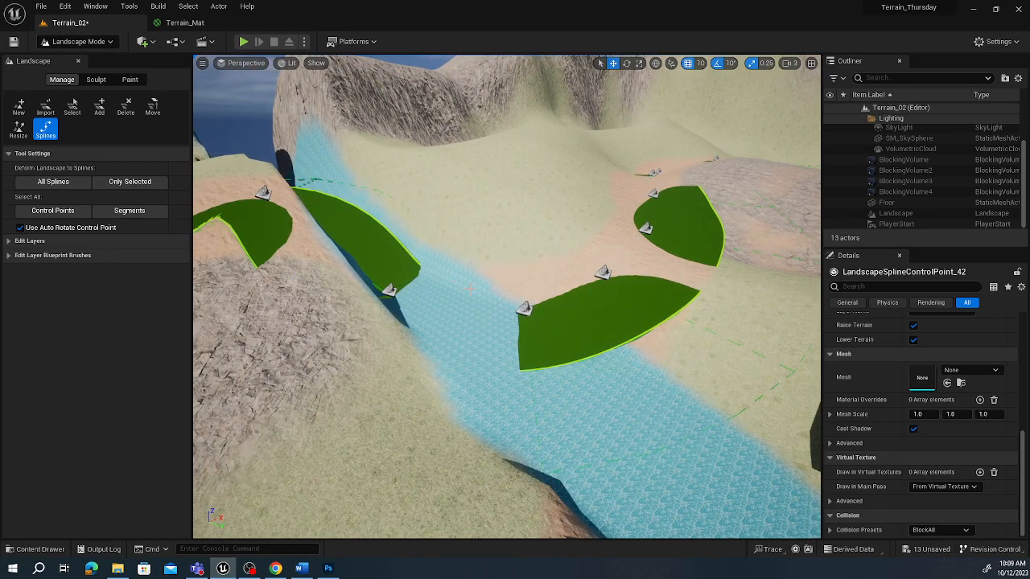
{"action": "left_click", "coordinate": [524, 308]}
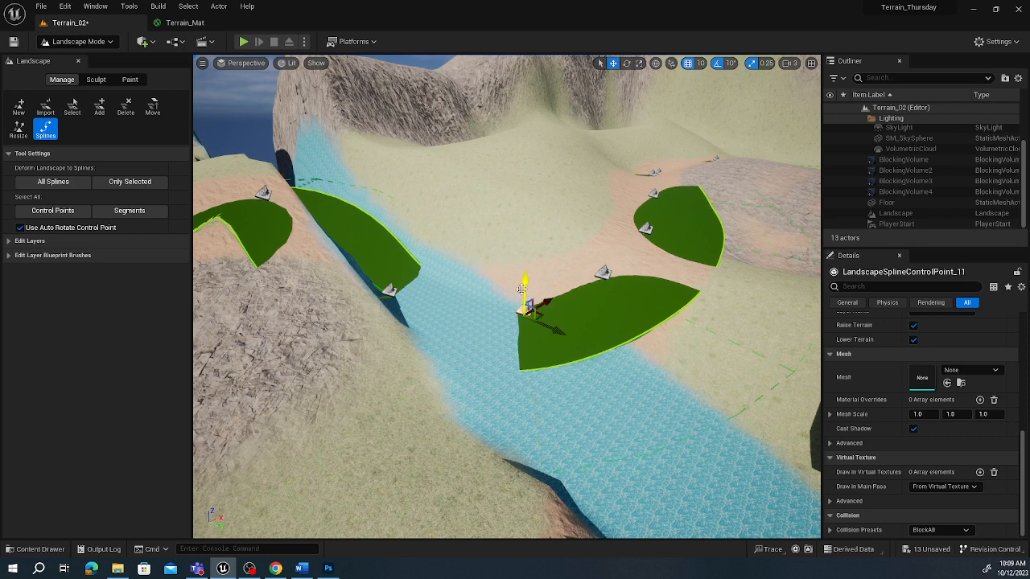
{"action": "left_click_drag", "start_coordinate": [524, 288], "coordinate": [523, 254]}
- Raise the next control point, at the opposite edge of the river, to lift the road over the crossing
{"action": "left_click", "coordinate": [389, 290]}
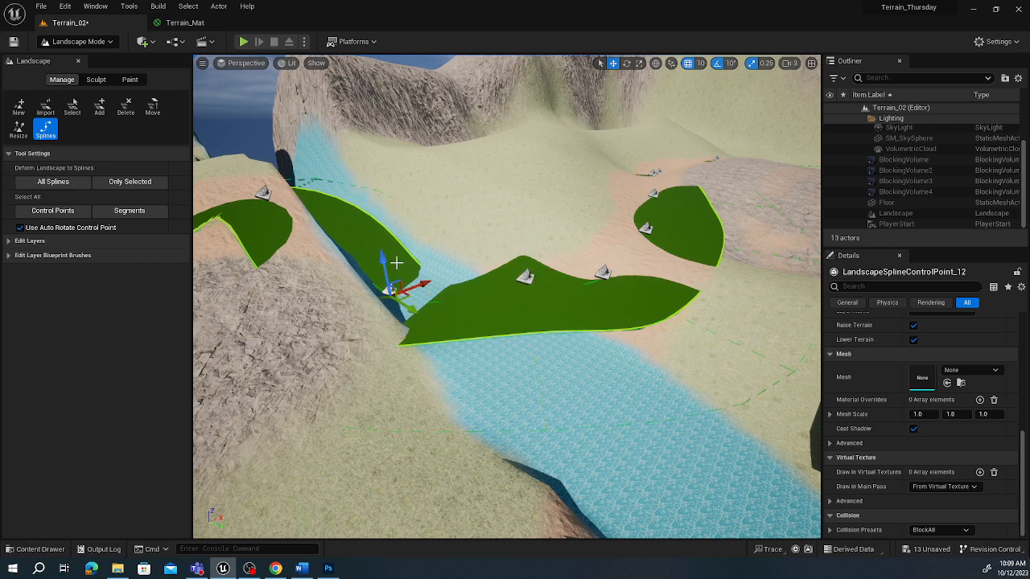
{"action": "left_click_drag", "start_coordinate": [388, 261], "coordinate": [397, 221]}
{"action": "right_click_drag", "start_coordinate": [386, 369], "coordinate": [283, 297]}
{"action": "key", "text": "s"}
{"action": "left_click_drag", "start_coordinate": [614, 388], "coordinate": [615, 360]}
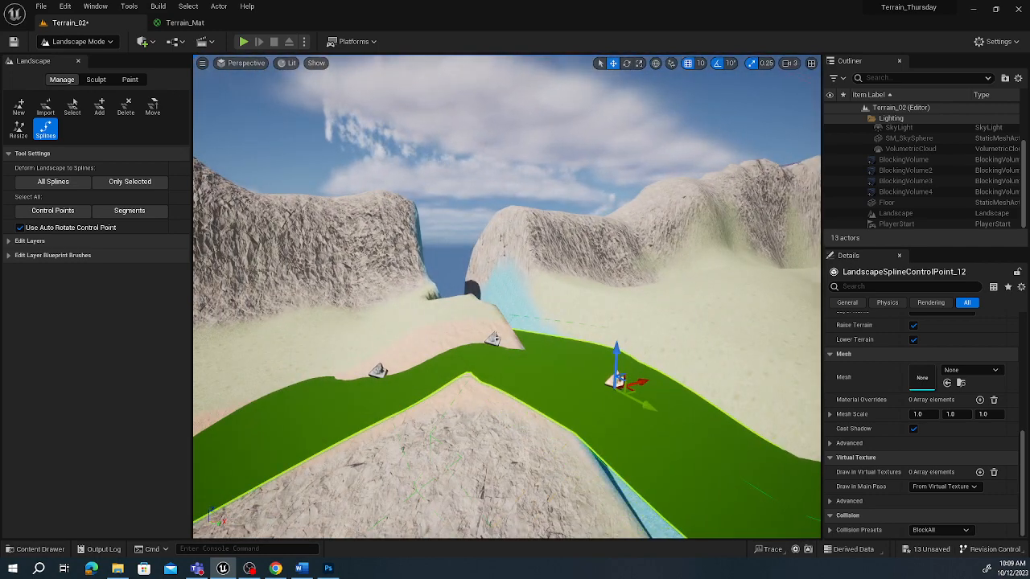
- Raise the two control points following the river crossing, at the bend and beside the rock patch, above the terrain
{"action": "left_click", "coordinate": [493, 339]}
{"action": "left_click_drag", "start_coordinate": [493, 319], "coordinate": [494, 312]}
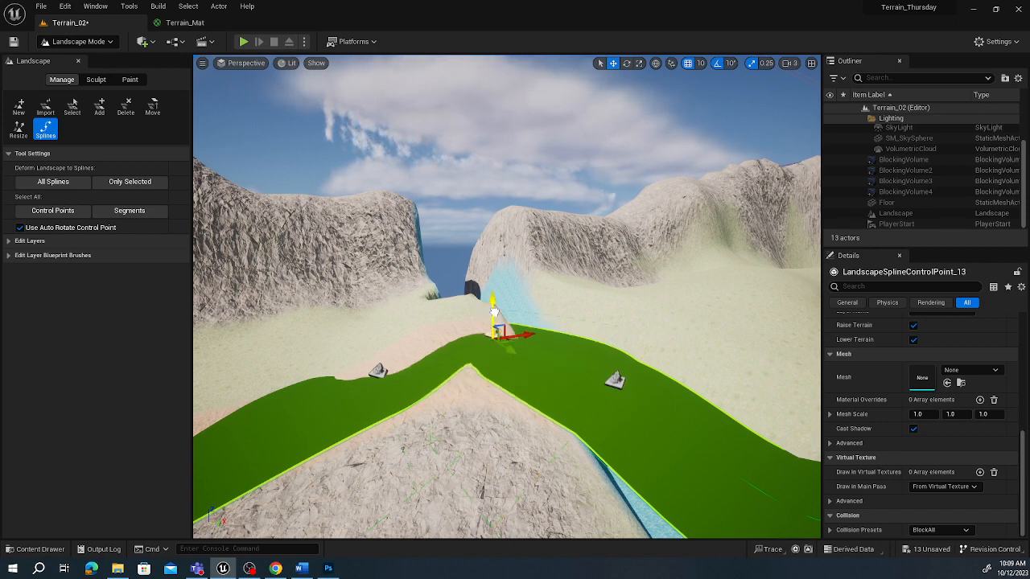
{"action": "left_click", "coordinate": [378, 370]}
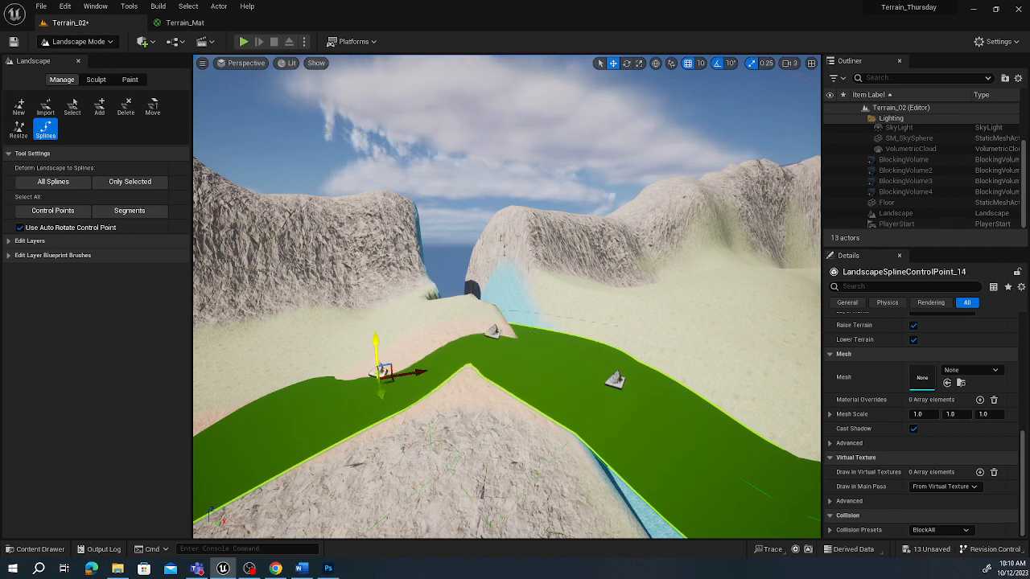
{"action": "left_click_drag", "start_coordinate": [375, 341], "coordinate": [375, 310]}
- Rotate the spline control point between the bend and the river crossing by 10 degrees so the road twists less over the rock patch
{"action": "right_click_drag", "start_coordinate": [432, 388], "coordinate": [443, 359]}
{"action": "key", "text": "q"}
{"action": "key", "text": "w"}
{"action": "key", "text": "e"}
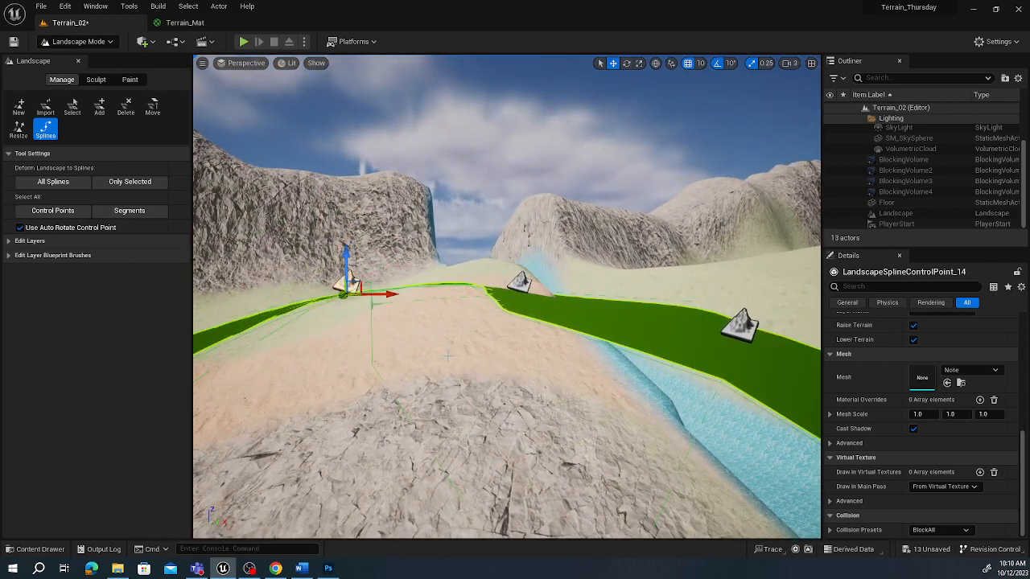
{"action": "left_click", "coordinate": [518, 282]}
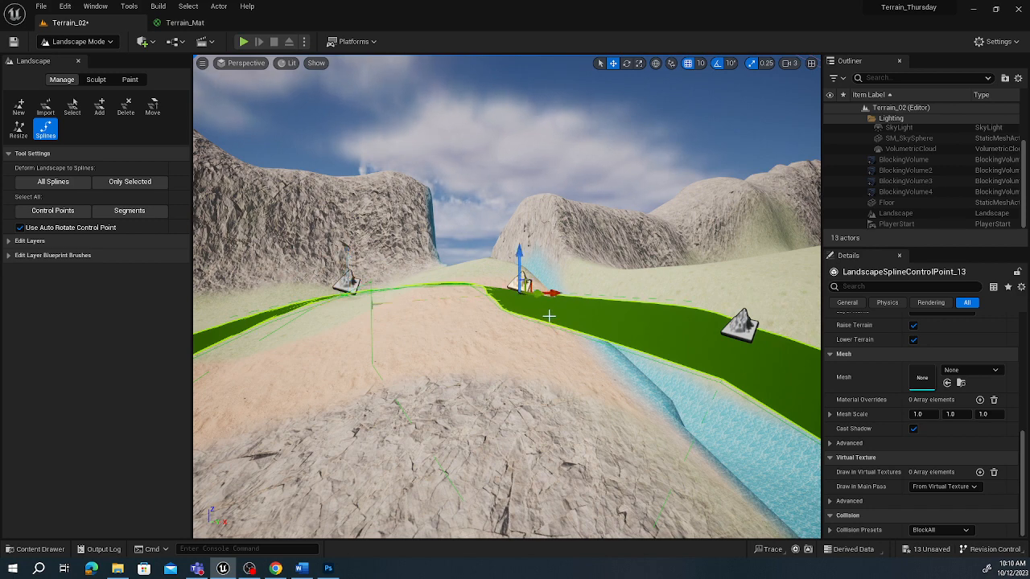
{"action": "key", "text": "e"}
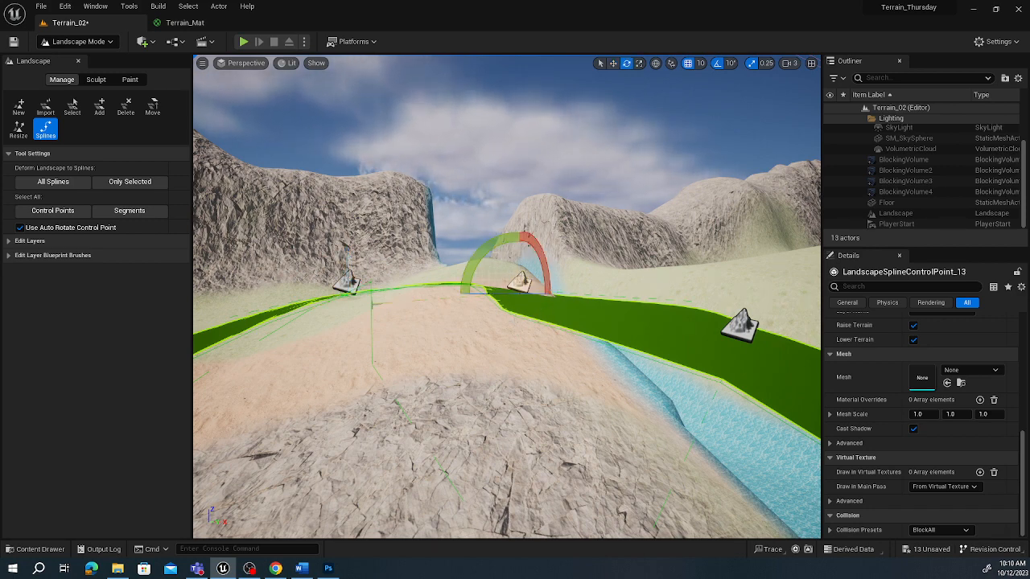
{"action": "left_click_drag", "start_coordinate": [499, 241], "coordinate": [568, 283]}
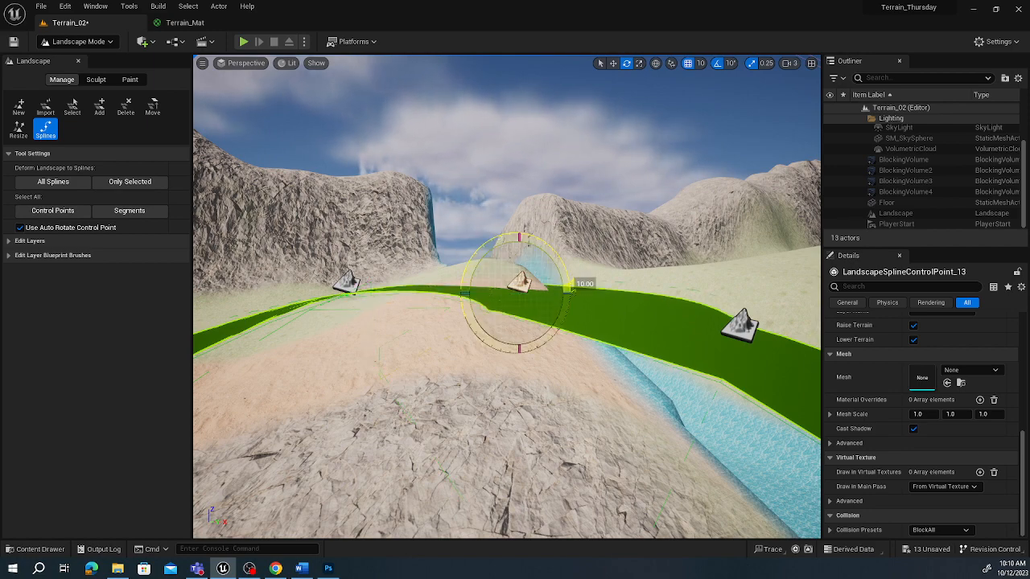
{"action": "key", "text": "e"}
- Switch the transform gizmo to local space and rotate the control point on the riverbank by -10 degrees to tilt the road
{"action": "right_click_drag", "start_coordinate": [501, 253], "coordinate": [611, 252]}
{"action": "key", "text": "s"}
{"action": "key", "text": "a"}
{"action": "key", "text": "q"}
{"action": "right_click_drag", "start_coordinate": [486, 337], "coordinate": [486, 338]}
{"action": "key", "text": "e"}
{"action": "left_click", "coordinate": [336, 307]}
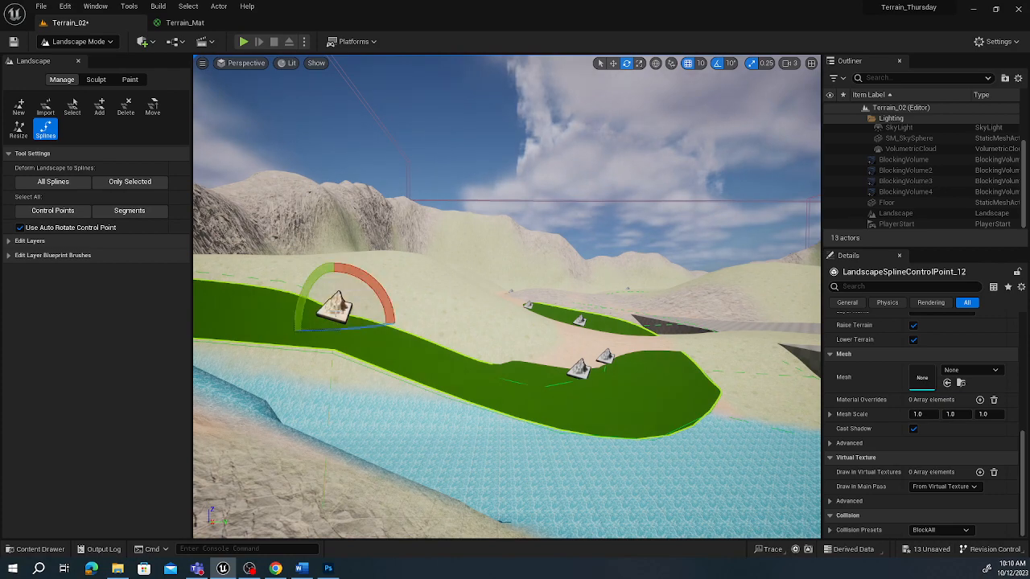
{"action": "mouse_move", "coordinate": [367, 278]}
{"action": "left_mouse_down"}
{"action": "mouse_move", "coordinate": [378, 278]}
{"action": "mouse_move", "coordinate": [368, 280]}
{"action": "left_mouse_up"}
{"action": "right_click_drag", "start_coordinate": [368, 281], "coordinate": [344, 320]}
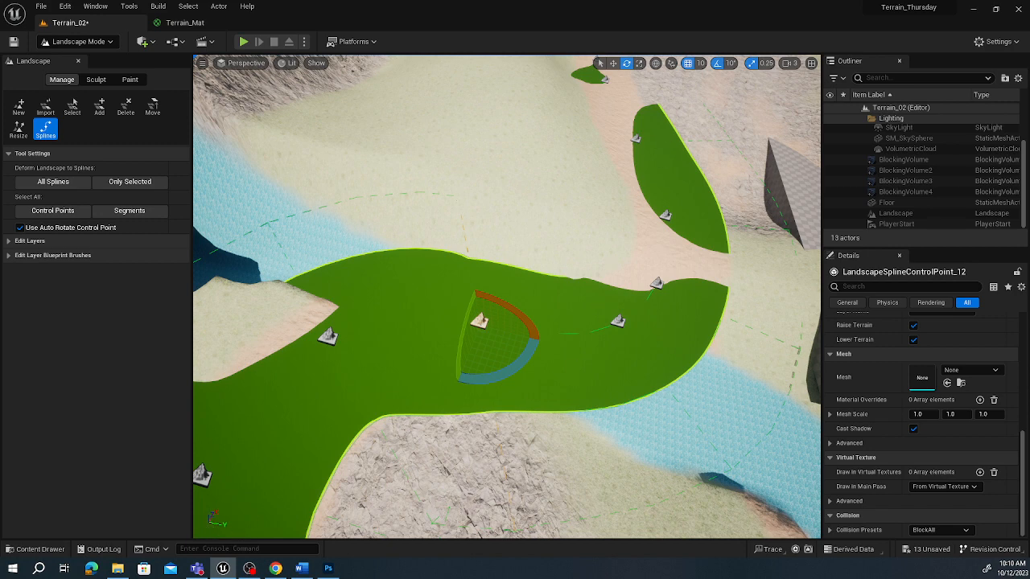
{"action": "left_click", "coordinate": [656, 64]}
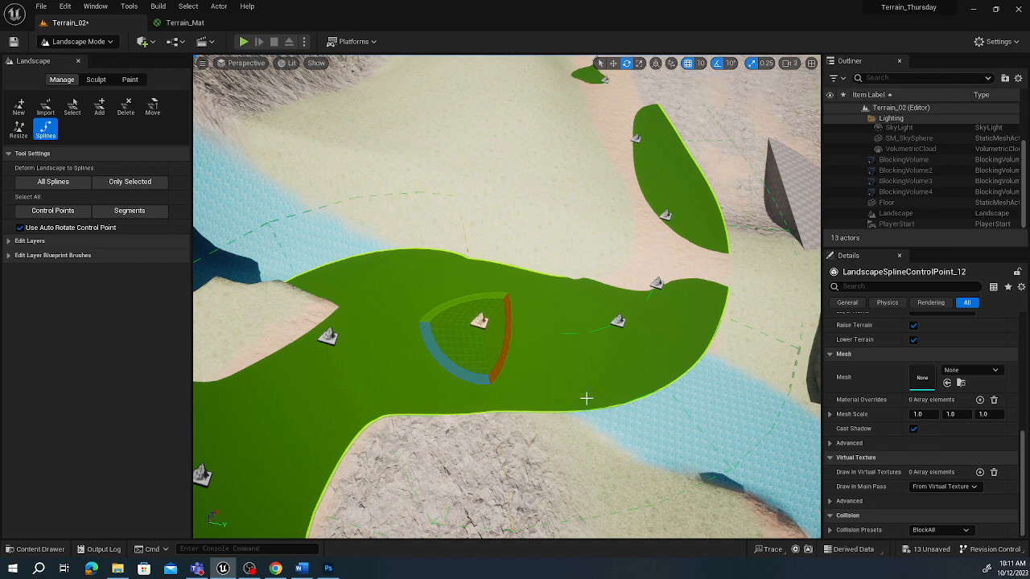
{"action": "right_click_drag", "start_coordinate": [545, 366], "coordinate": [518, 333]}
{"action": "left_click_drag", "start_coordinate": [343, 324], "coordinate": [269, 354]}
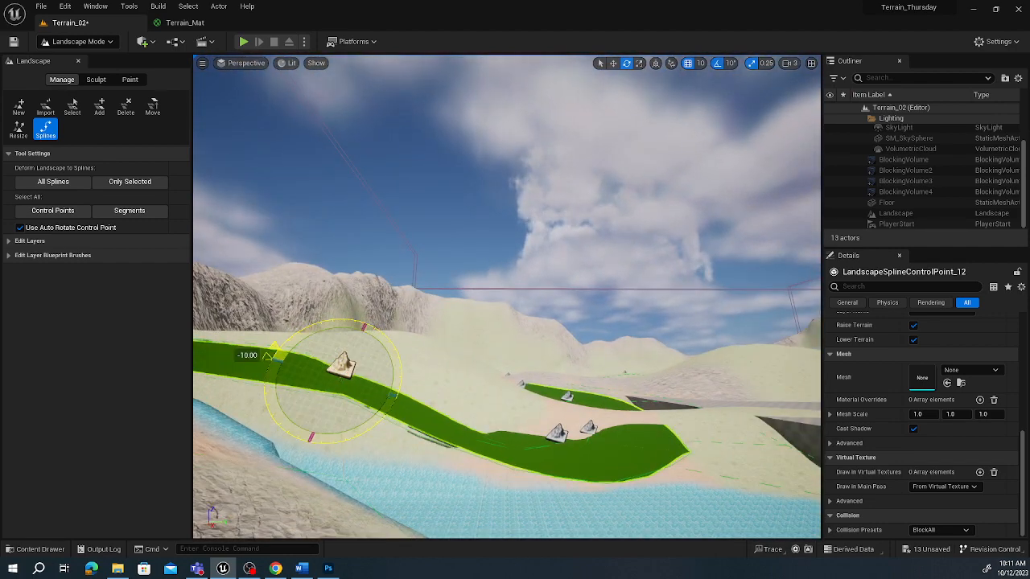
- Adjust the tilt of the adjacent control point, between the bend and the riverbank, using the local rotation axes
{"action": "right_click_drag", "start_coordinate": [476, 405], "coordinate": [310, 402]}
{"action": "key", "text": "w"}
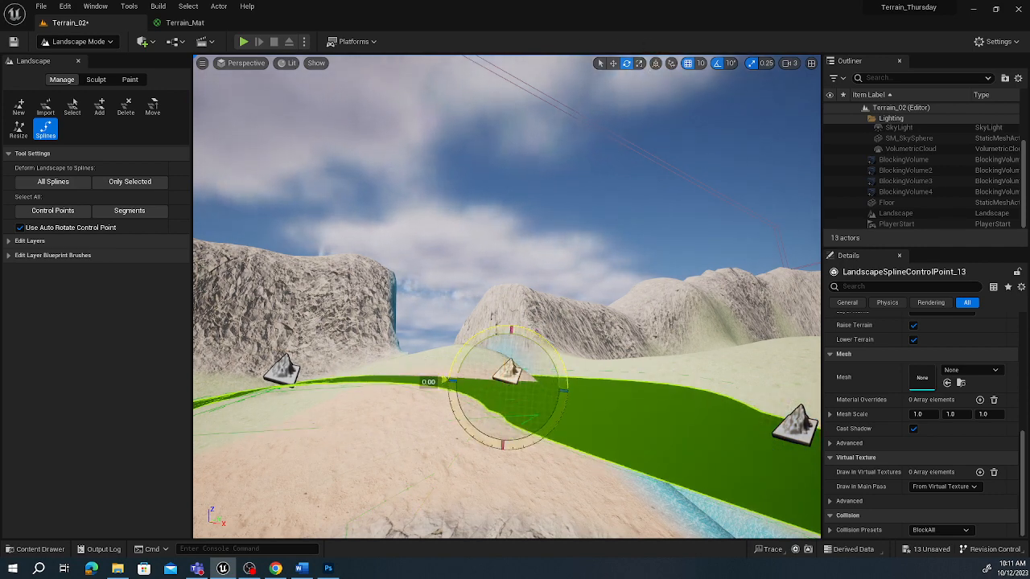
{"action": "key", "text": "w"}
- Raise three consecutive control points on the dirt path across the river so the road sits fully above the terrain
{"action": "right_click_drag", "start_coordinate": [482, 416], "coordinate": [315, 423]}
{"action": "key", "text": "s"}
{"action": "key", "text": "w"}
{"action": "right_click_drag", "start_coordinate": [436, 305], "coordinate": [415, 354]}
{"action": "key", "text": "s"}
{"action": "mouse_move", "coordinate": [669, 373]}
{"action": "right_mouse_down"}
{"action": "mouse_move", "coordinate": [732, 368]}
{"action": "mouse_move", "coordinate": [661, 390]}
{"action": "right_mouse_up"}
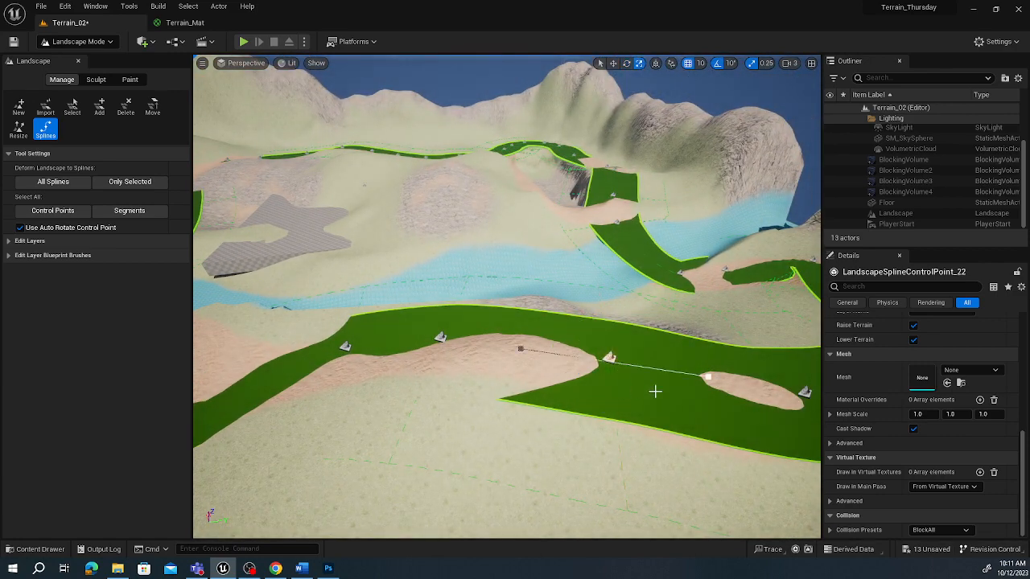
{"action": "left_click", "coordinate": [609, 356]}
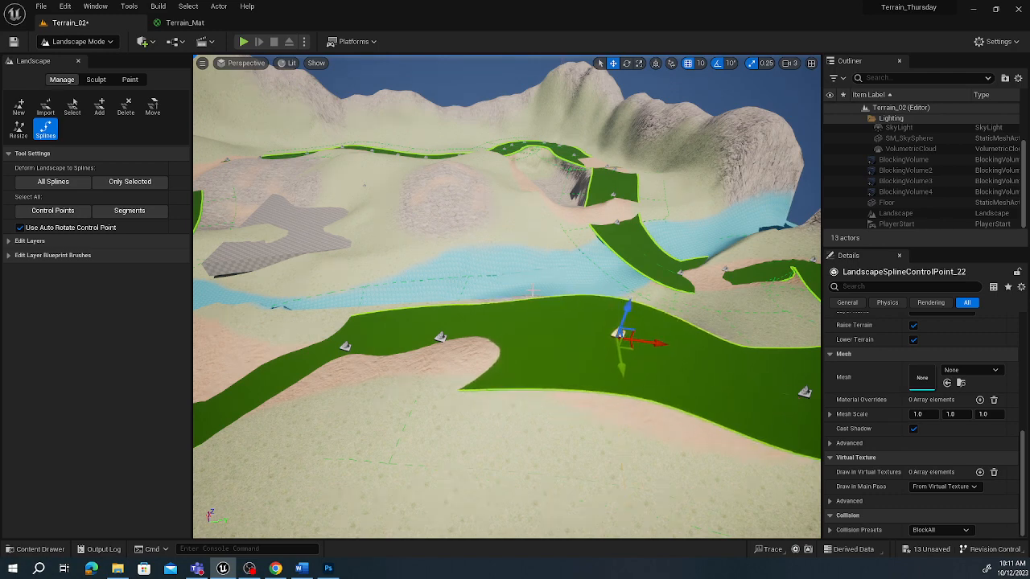
{"action": "left_click", "coordinate": [442, 335]}
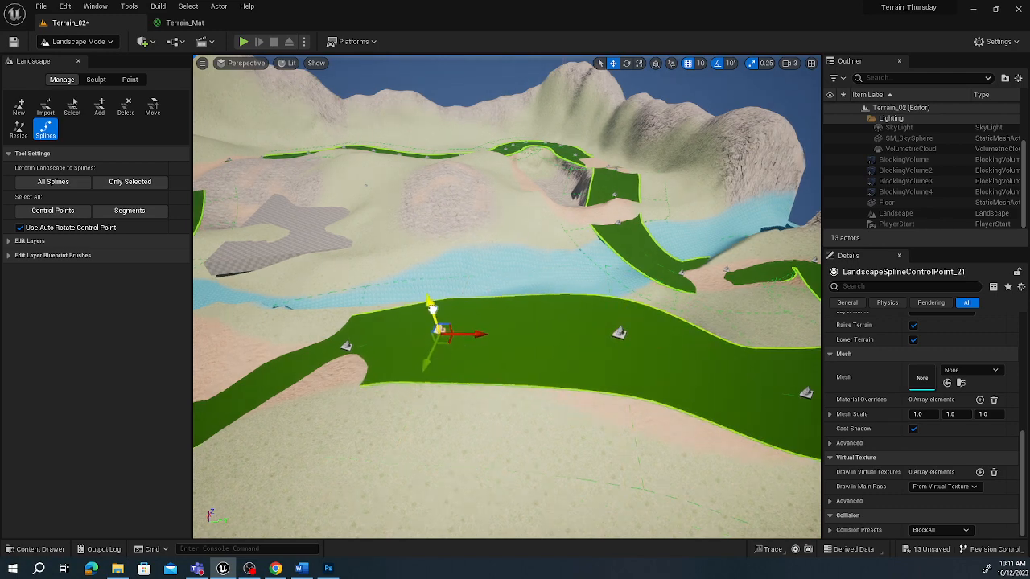
{"action": "right_click_drag", "start_coordinate": [480, 383], "coordinate": [509, 363]}
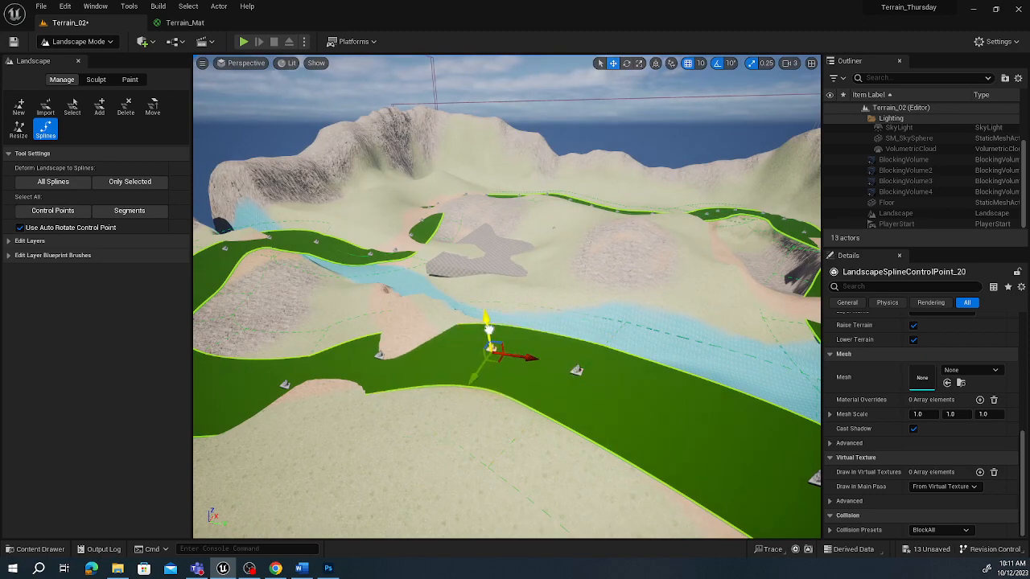
- Raise two consecutive control points beside the rock patch facing the cliffs to lift that stretch of road off the ground
{"action": "right_click_drag", "start_coordinate": [565, 381], "coordinate": [594, 364]}
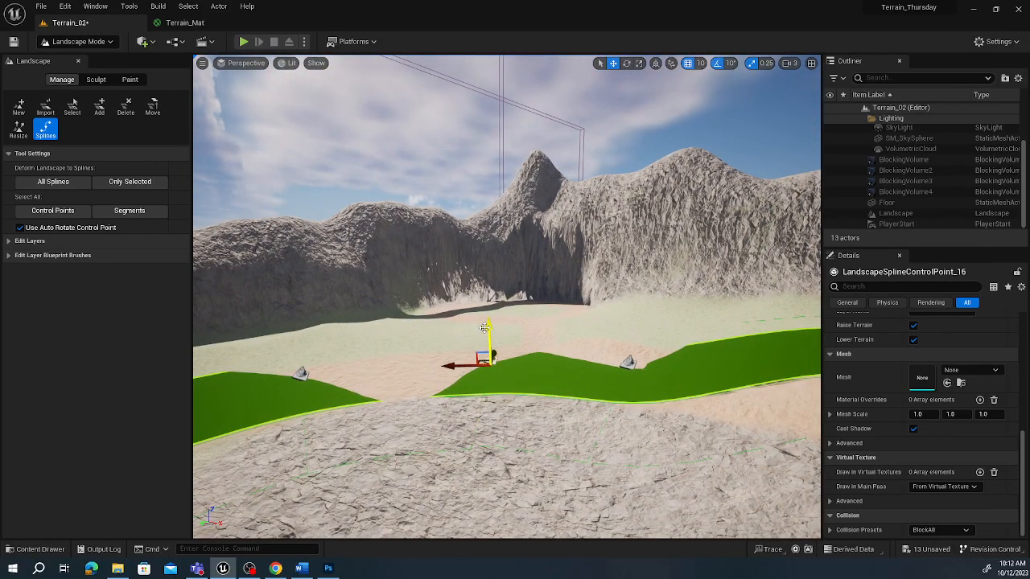
{"action": "right_click_drag", "start_coordinate": [458, 303], "coordinate": [370, 320]}
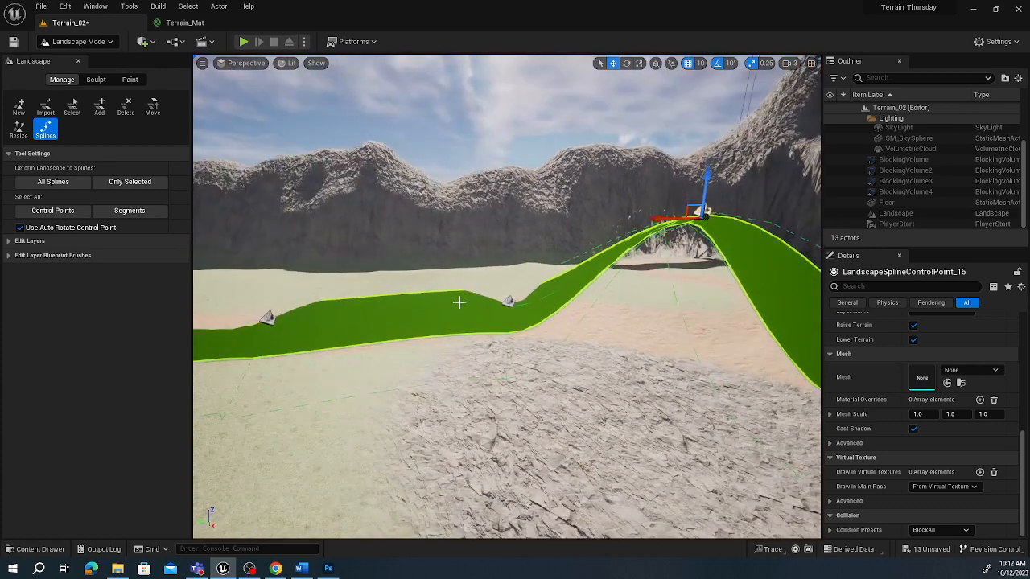
{"action": "right_click_drag", "start_coordinate": [506, 295], "coordinate": [503, 296]}
{"action": "left_click_drag", "start_coordinate": [510, 275], "coordinate": [517, 231]}
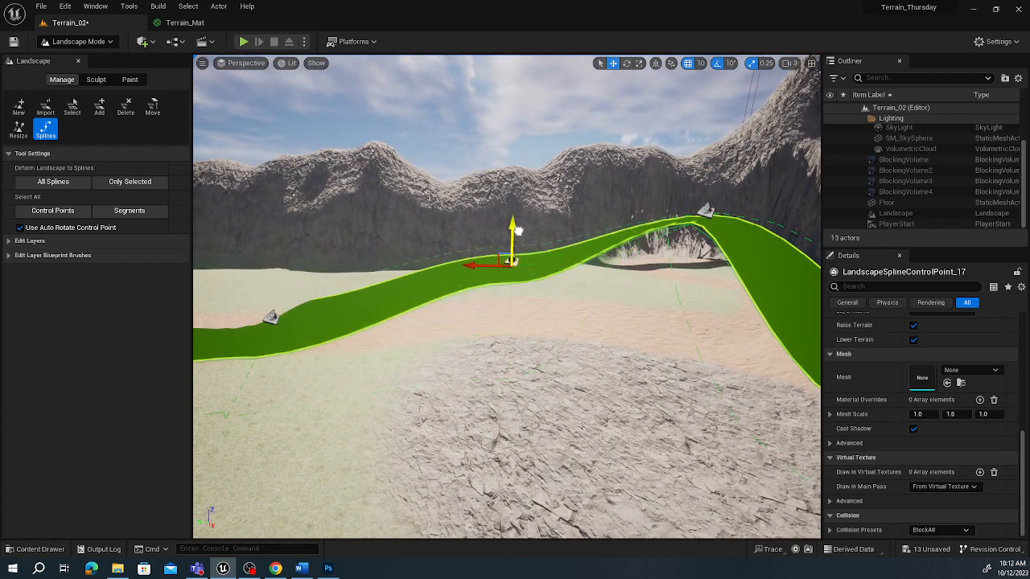
{"action": "right_click_drag", "start_coordinate": [518, 231], "coordinate": [555, 190]}
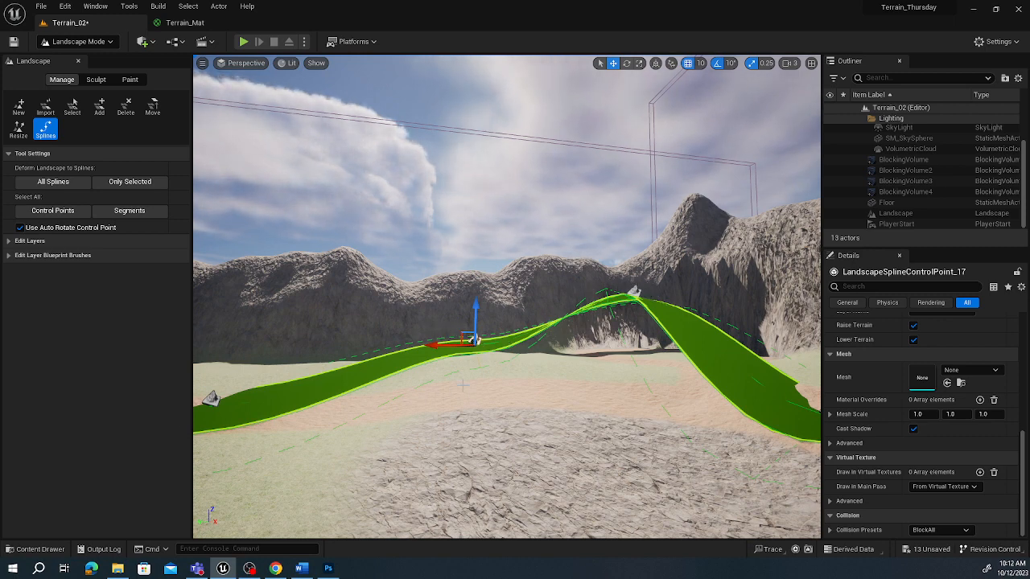
- Rotate the control point just before the highest crest to even out the road's tilt
{"action": "key", "text": "e"}
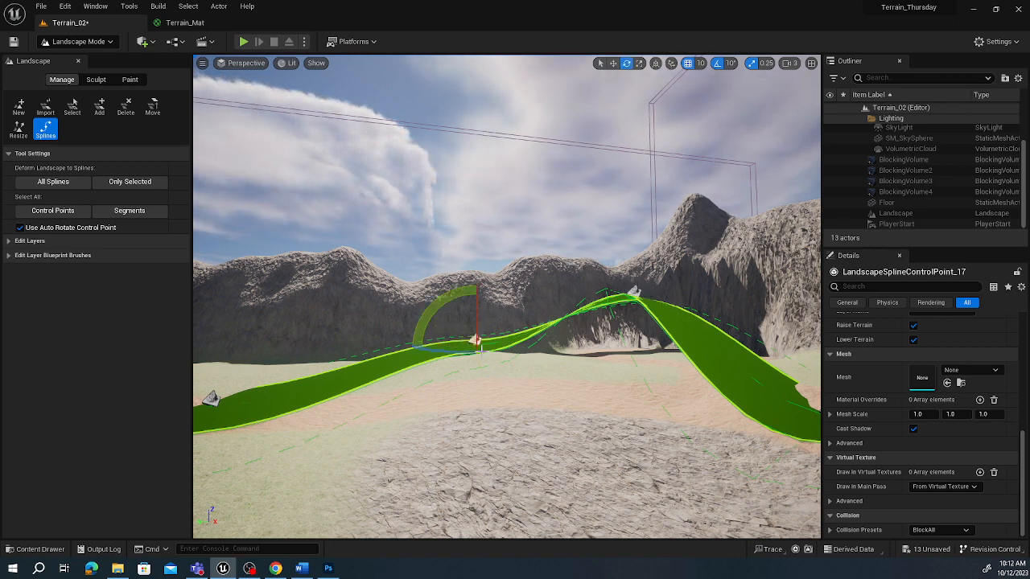
{"action": "left_click_drag", "start_coordinate": [446, 286], "coordinate": [562, 301]}
{"action": "right_click_drag", "start_coordinate": [562, 302], "coordinate": [661, 303]}
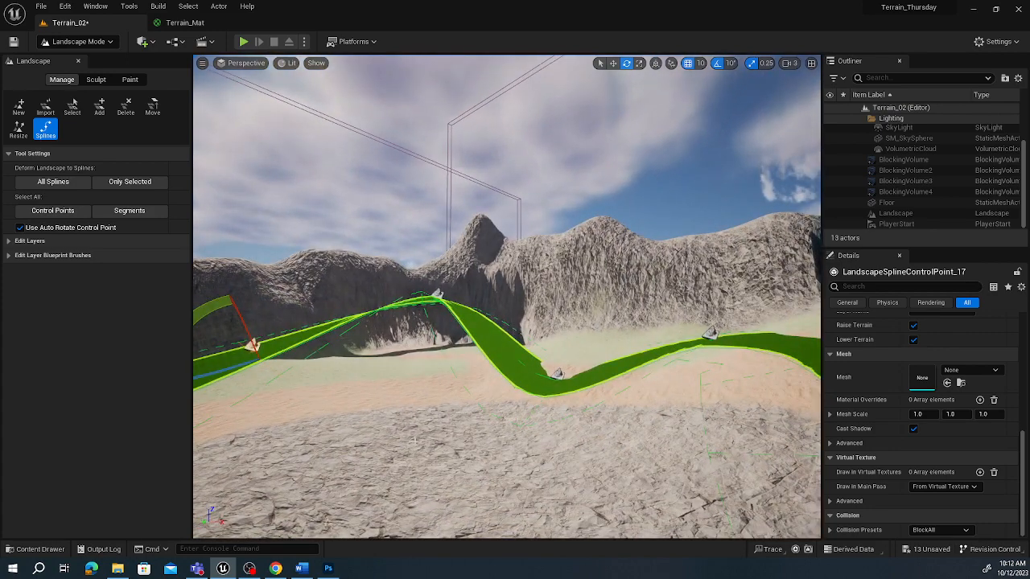
- Raise the control point in the dip past the highest crest to smooth the slope toward the river bend
{"action": "key", "text": "w"}
{"action": "right_click_drag", "start_coordinate": [415, 440], "coordinate": [532, 405]}
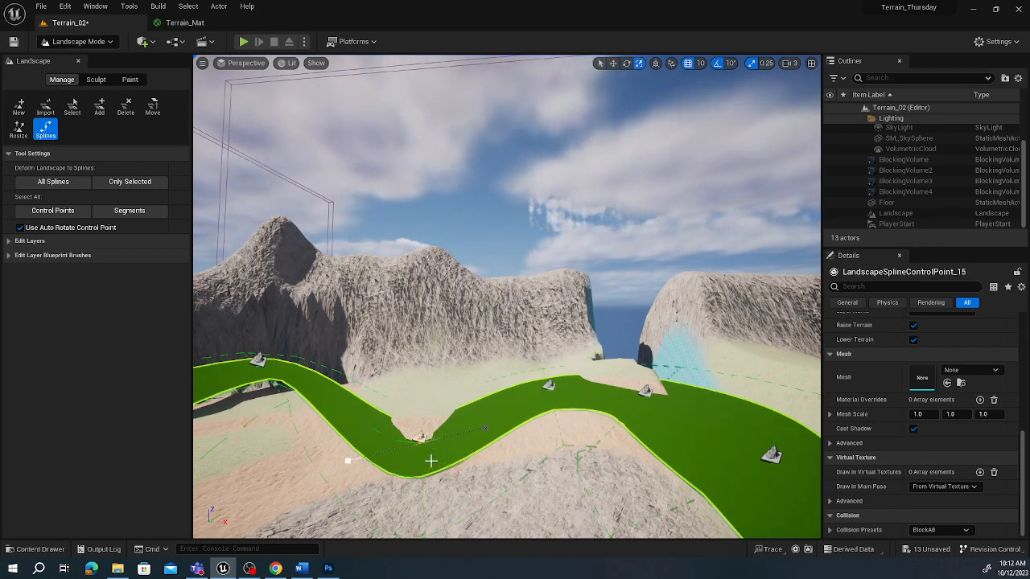
{"action": "key", "text": "w"}
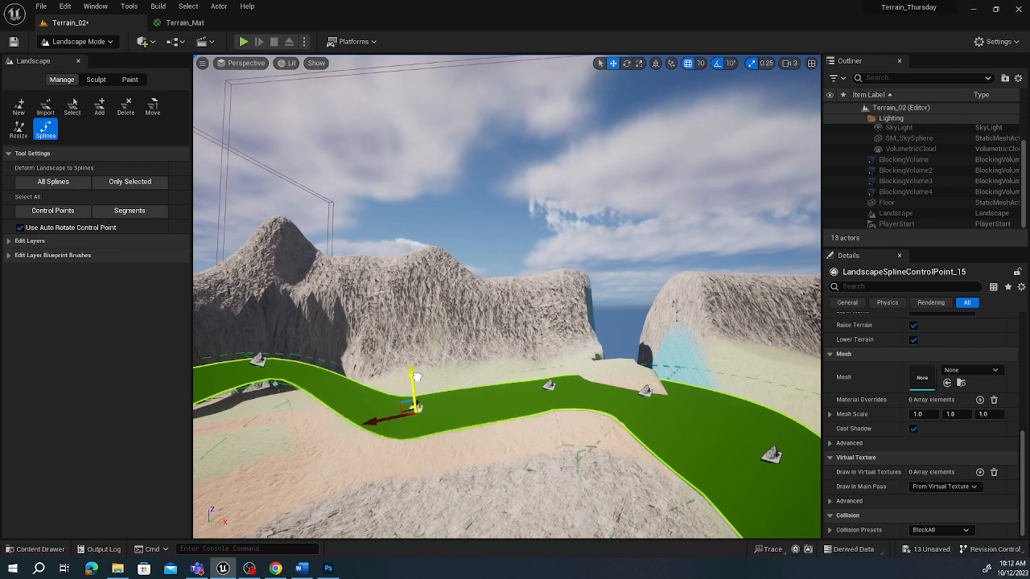
- Raise the first two control points entering the curve around the large rock hill on the far side of the terrain
{"action": "right_click_drag", "start_coordinate": [412, 430], "coordinate": [308, 341]}
{"action": "key", "text": "q"}
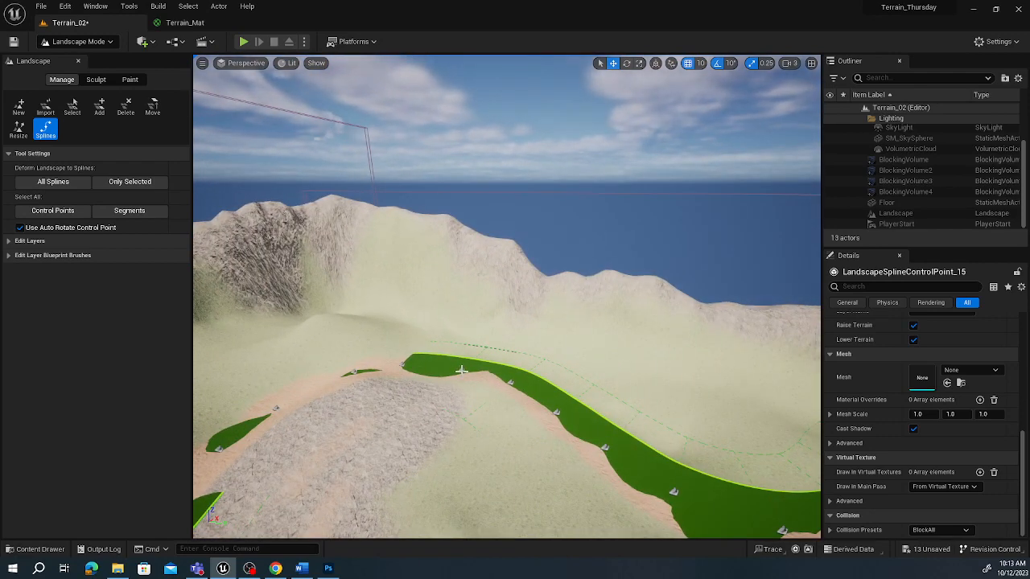
{"action": "left_click_drag", "start_coordinate": [456, 346], "coordinate": [453, 320]}
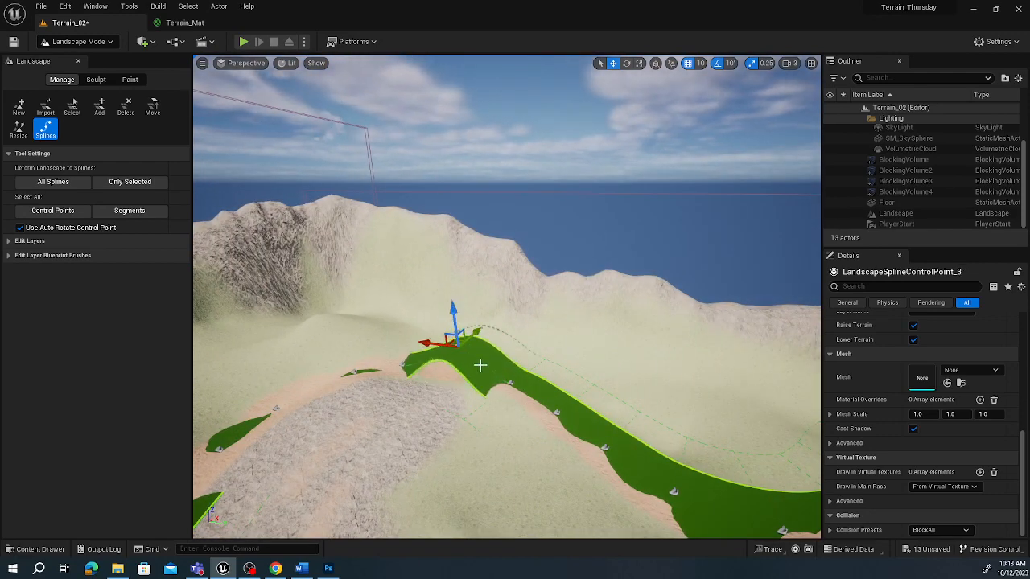
{"action": "left_click", "coordinate": [511, 382]}
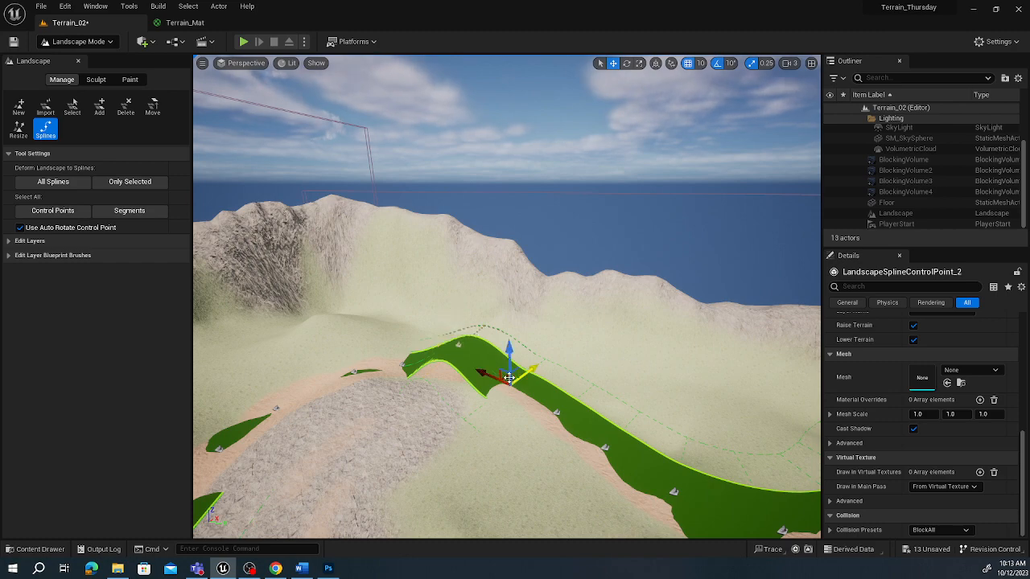
{"action": "left_click_drag", "start_coordinate": [510, 353], "coordinate": [510, 341]}
{"action": "right_click_drag", "start_coordinate": [477, 358], "coordinate": [513, 408]}
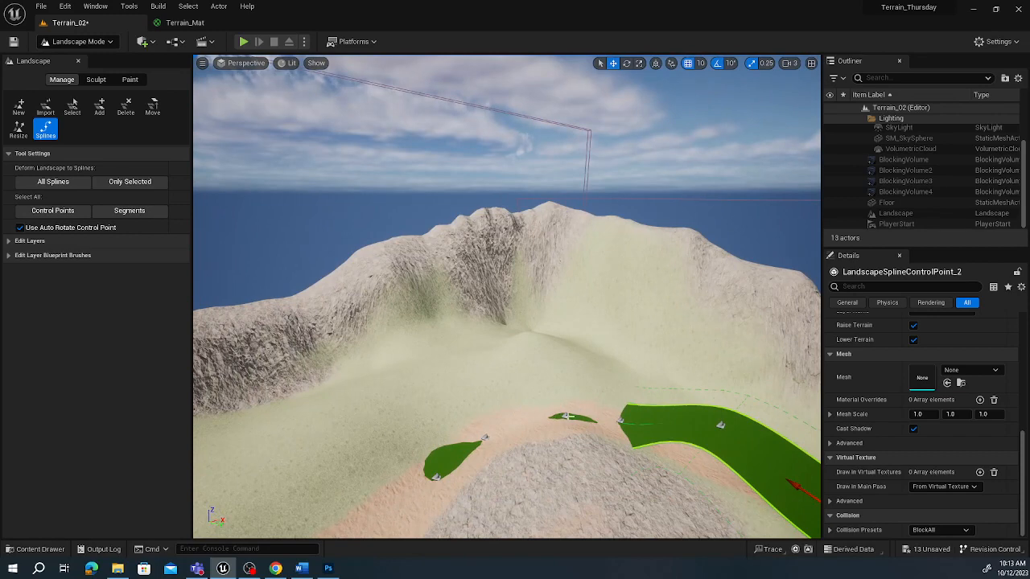
- Raise the next three control points around the top of the rock hill so the curved road clears the ground
{"action": "left_click", "coordinate": [565, 417], "text": "ctrl"}
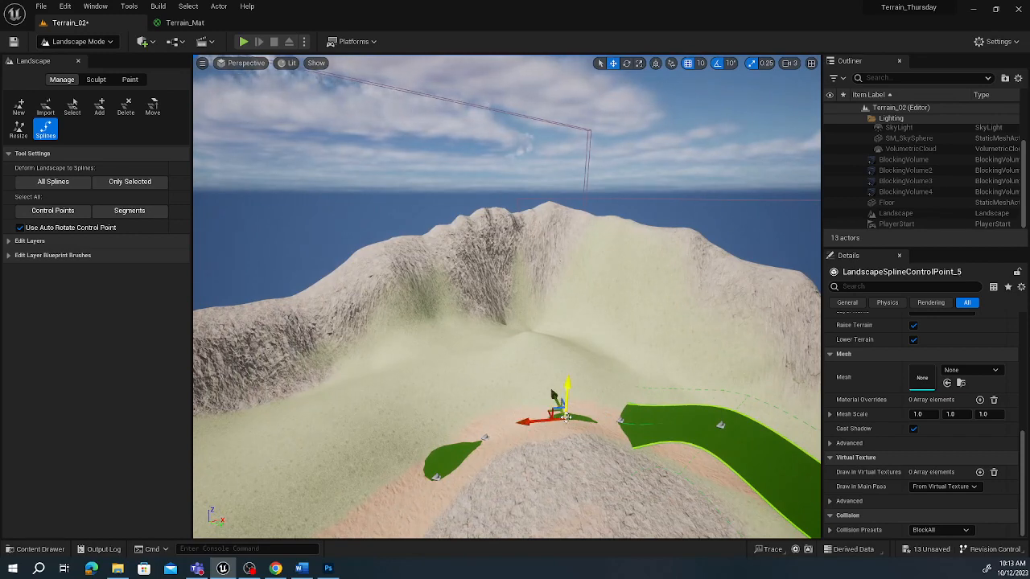
{"action": "left_click_drag", "start_coordinate": [563, 396], "coordinate": [568, 354]}
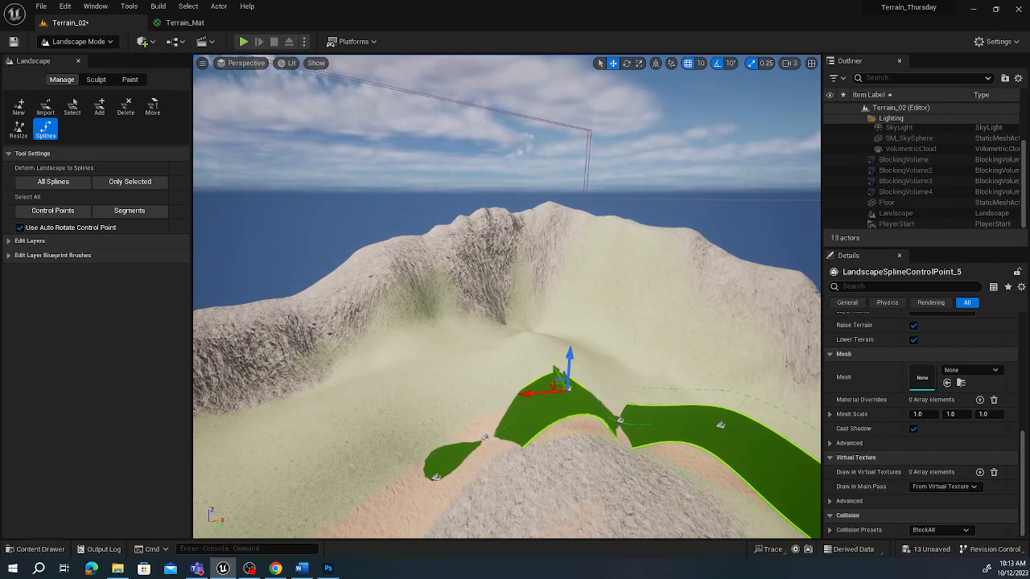
{"action": "left_click", "coordinate": [620, 420]}
{"action": "left_click_drag", "start_coordinate": [625, 389], "coordinate": [628, 364]}
{"action": "right_click_drag", "start_coordinate": [612, 456], "coordinate": [566, 470]}
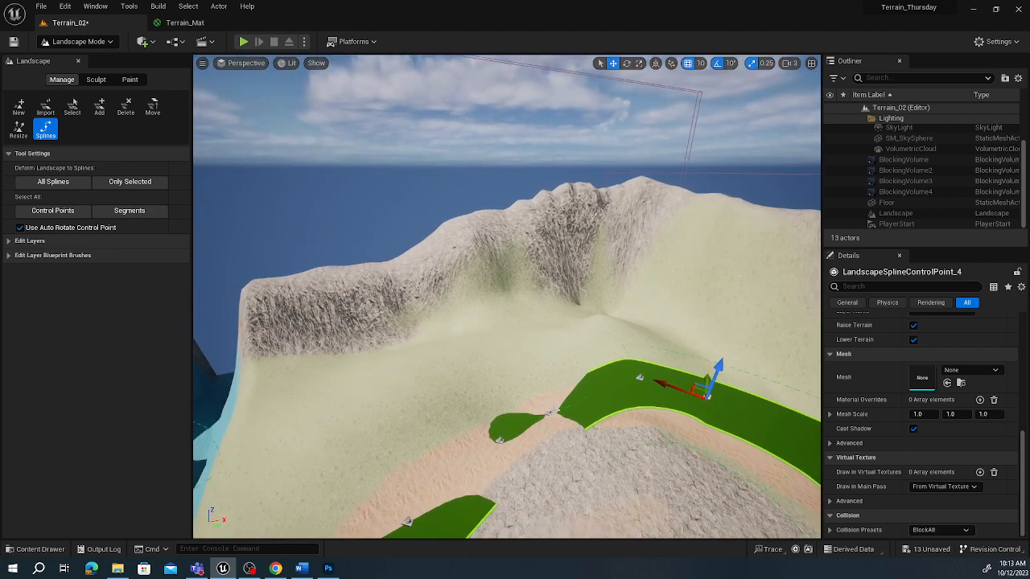
{"action": "left_click", "coordinate": [550, 413]}
{"action": "left_click_drag", "start_coordinate": [549, 384], "coordinate": [550, 370]}
{"action": "right_click_drag", "start_coordinate": [555, 369], "coordinate": [635, 352]}
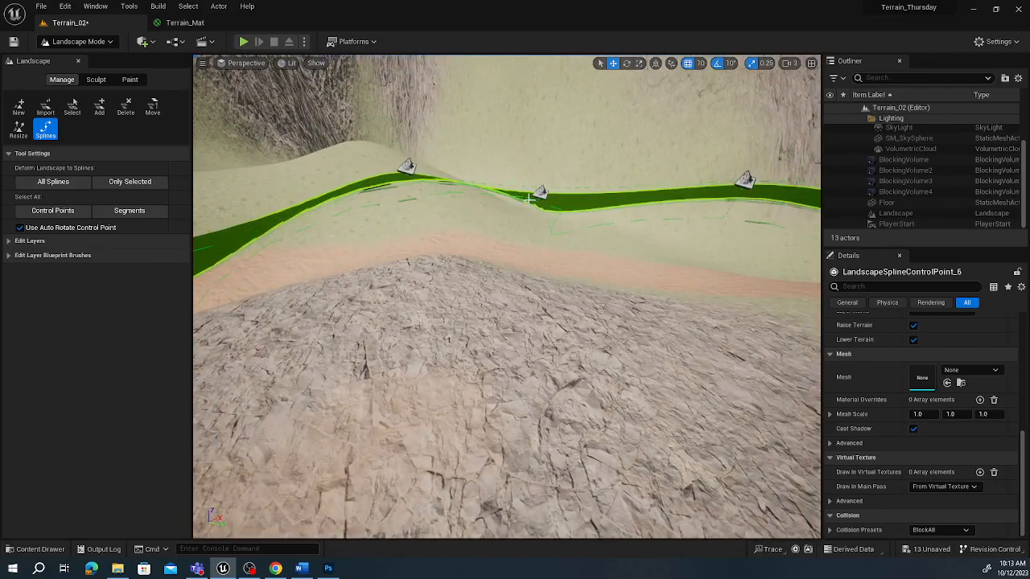
- Rotate the control point at the twisted section of the rock hill curve to level the road surface
{"action": "left_click", "coordinate": [539, 191]}
{"action": "key", "text": "e"}
{"action": "left_click_drag", "start_coordinate": [517, 151], "coordinate": [478, 182]}
{"action": "right_click_drag", "start_coordinate": [478, 193], "coordinate": [579, 193]}
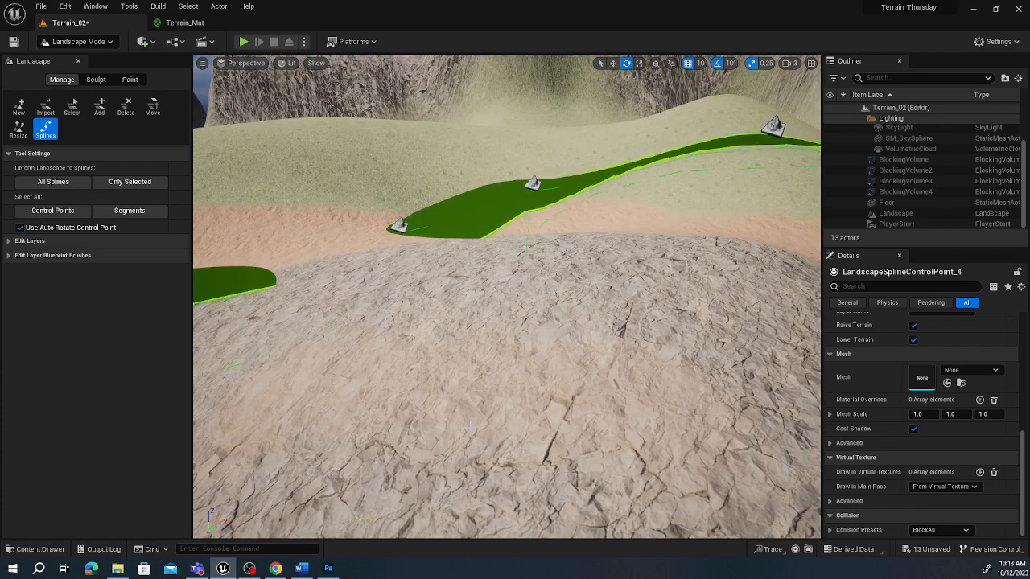
- Set the half-width of the second control point on the rock hill curve to 300
{"action": "right_click_drag", "start_coordinate": [470, 428], "coordinate": [544, 342]}
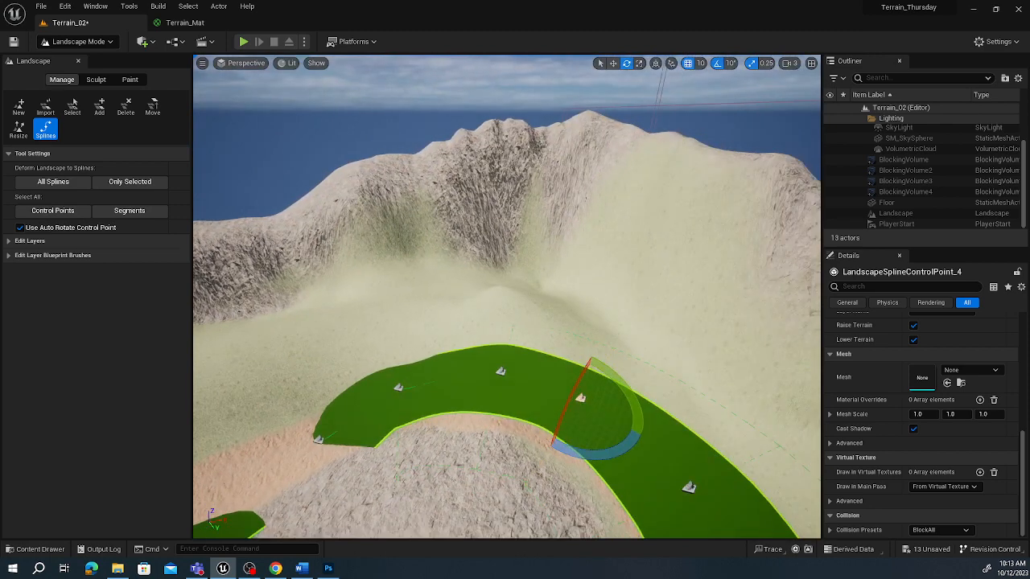
{"action": "left_click", "coordinate": [500, 370]}
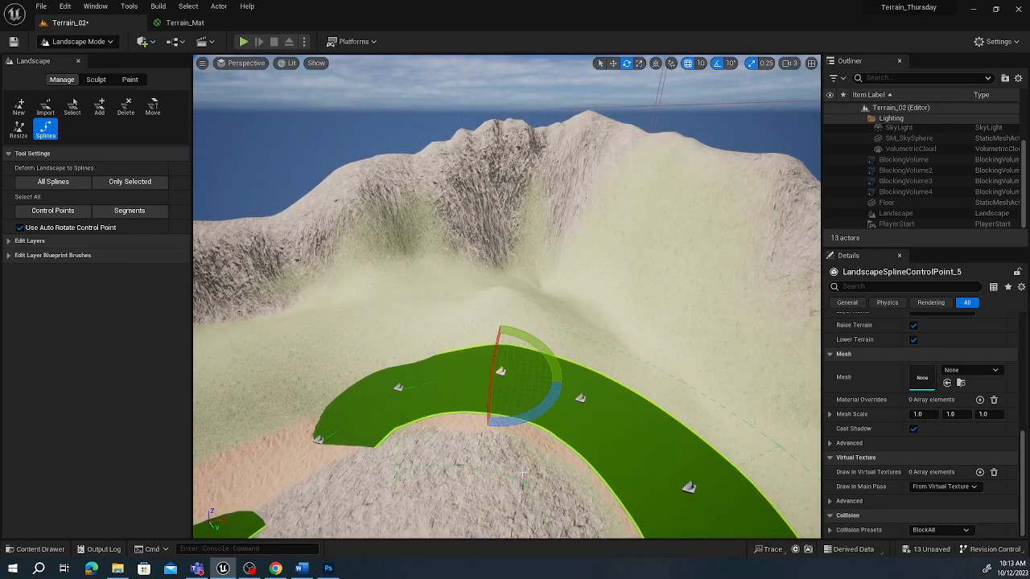
{"action": "mouse_move", "coordinate": [523, 474]}
{"action": "right_mouse_down"}
{"action": "mouse_move", "coordinate": [514, 463]}
{"action": "mouse_move", "coordinate": [394, 501]}
{"action": "mouse_move", "coordinate": [512, 483]}
{"action": "right_mouse_up"}
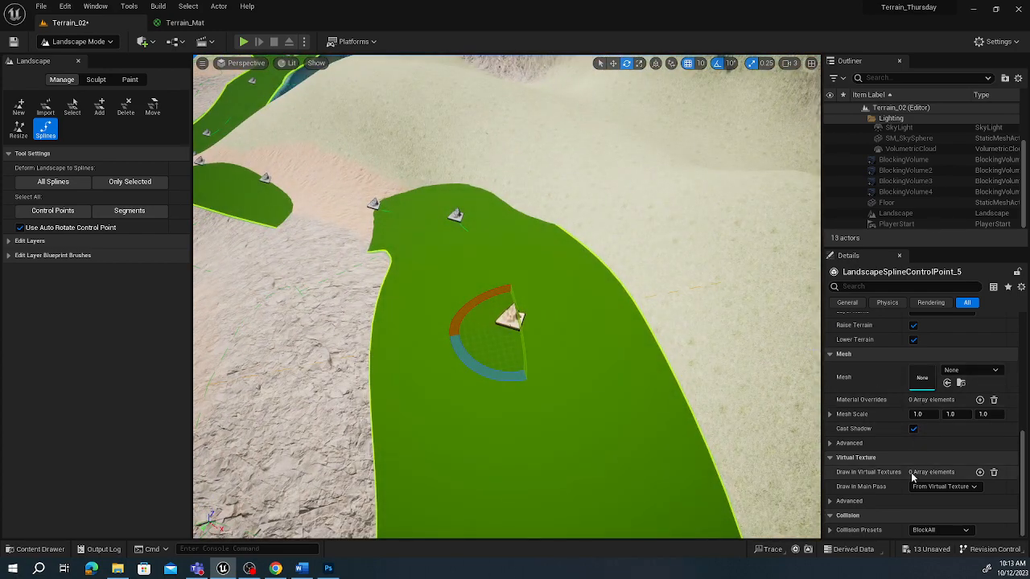
{"action": "scroll", "coordinate": [910, 472], "scroll_direction": "up", "scroll_amount": 10}
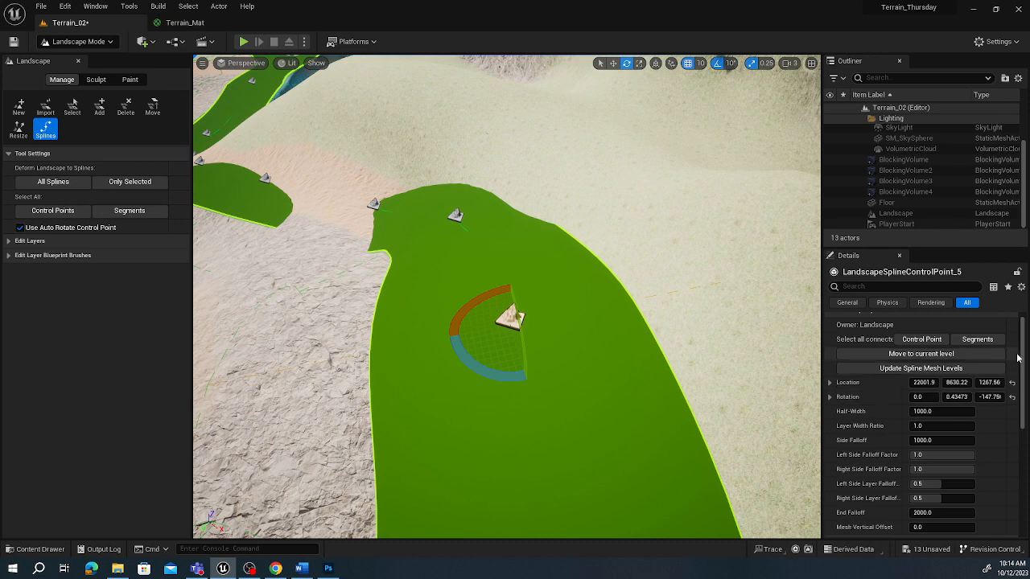
{"action": "scroll", "coordinate": [1017, 358], "scroll_direction": "up", "scroll_amount": 1}
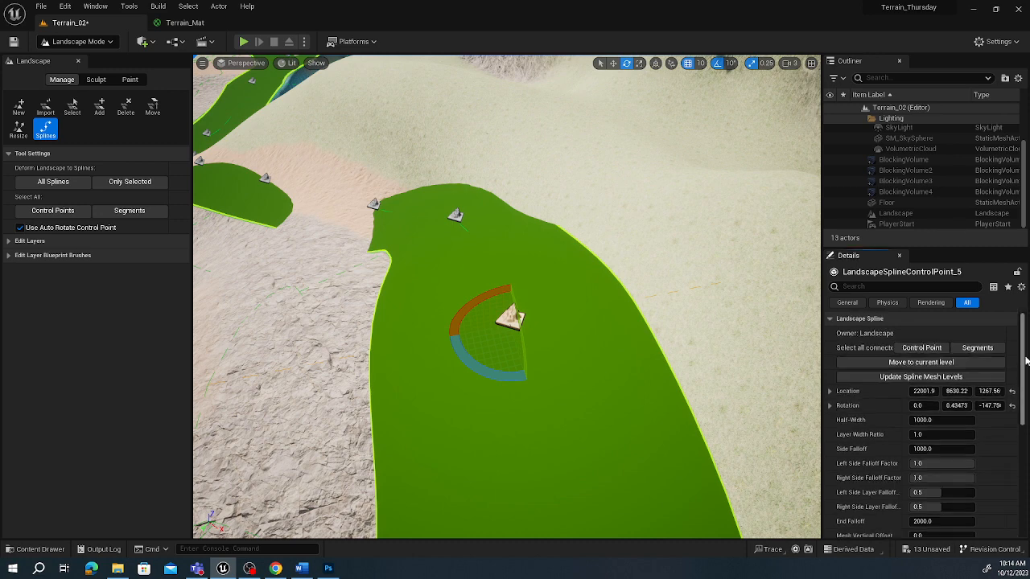
{"action": "left_click", "coordinate": [938, 420]}
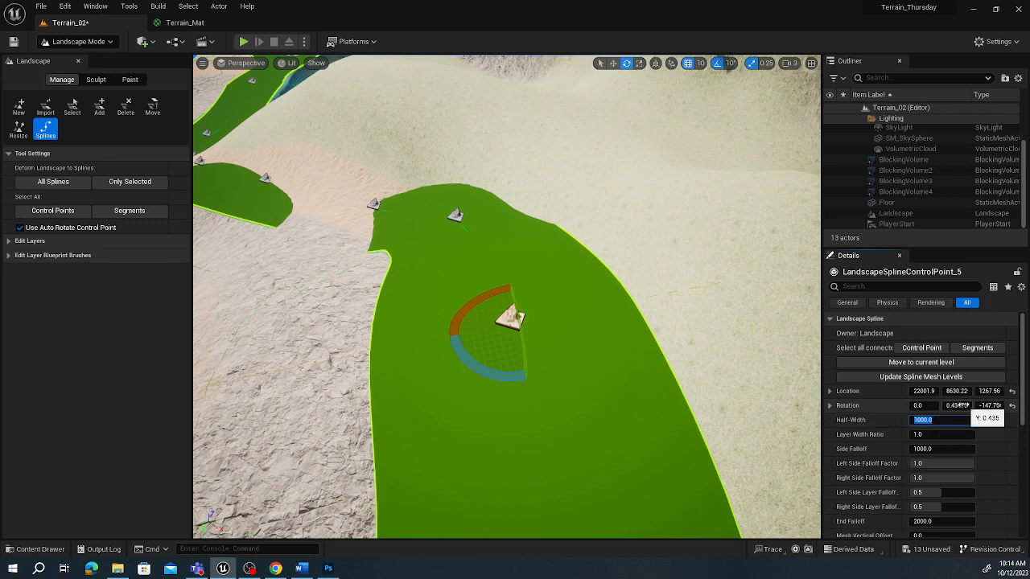
{"action": "type", "text": "300"}
{"action": "key", "text": "Return"}
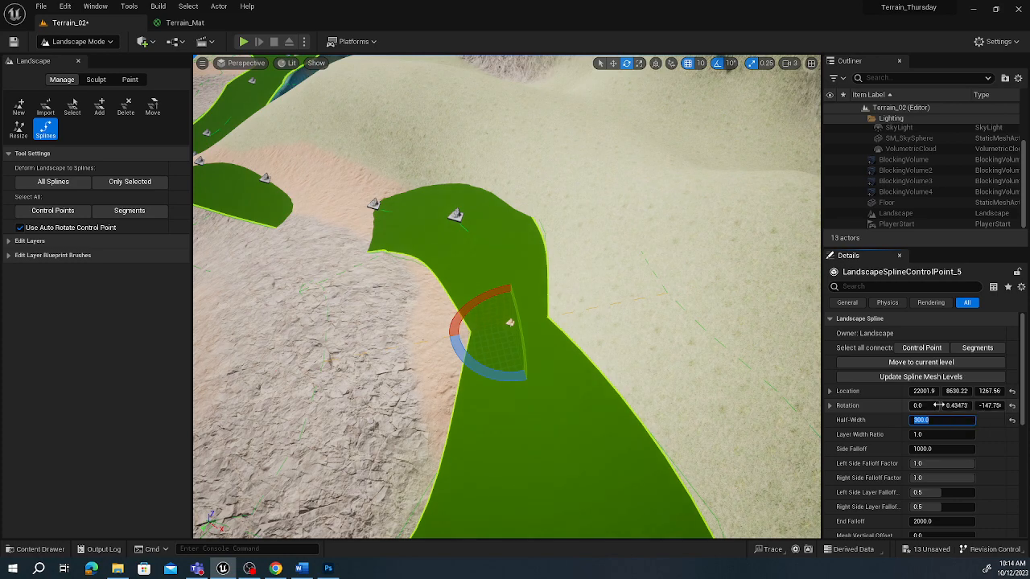
- Set the half-width of all the spline's control points to 600, after trying 300 and 500
{"action": "right_click_drag", "start_coordinate": [634, 354], "coordinate": [595, 315]}
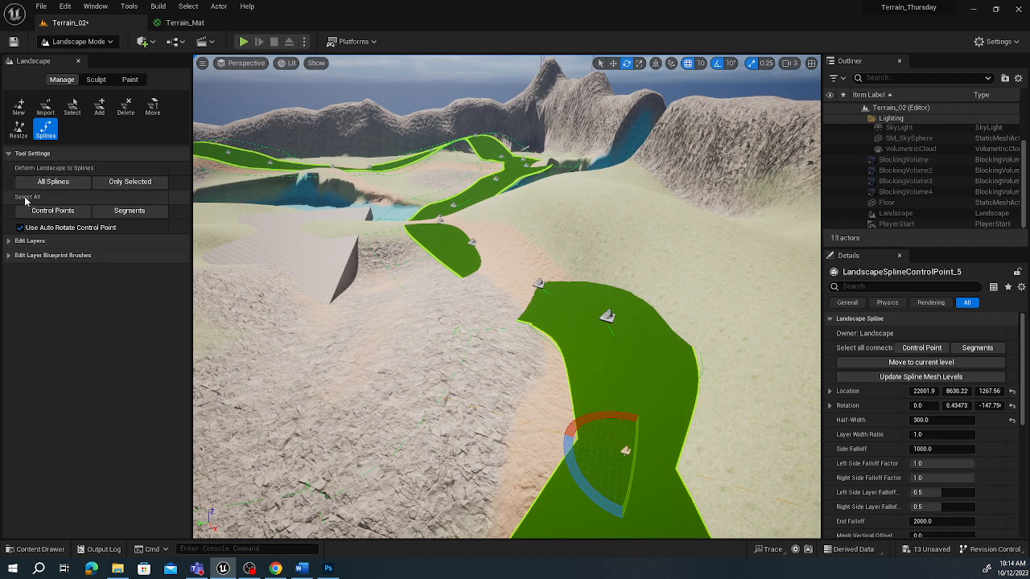
{"action": "left_click", "coordinate": [48, 210]}
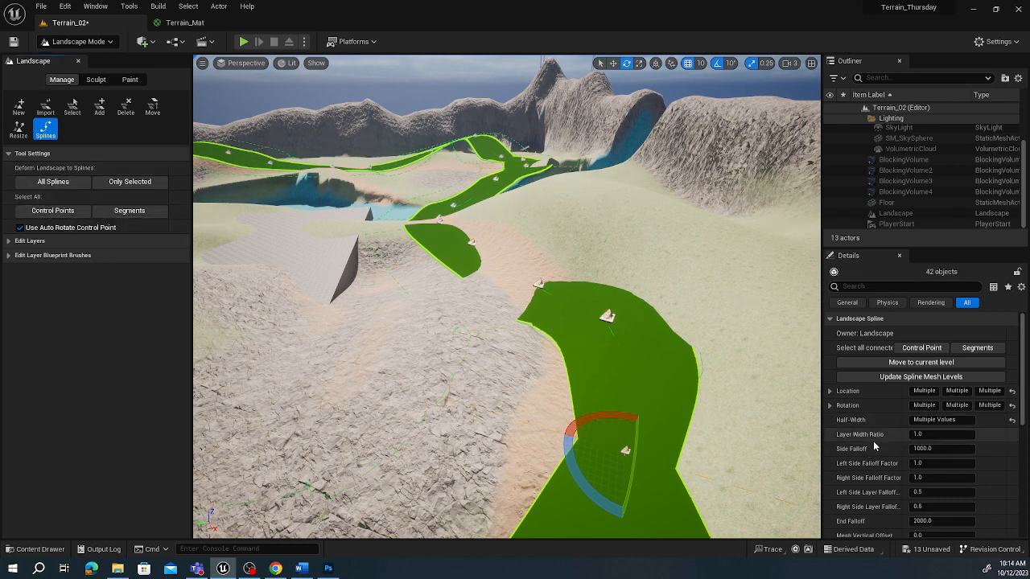
{"action": "left_click", "coordinate": [930, 420]}
{"action": "type", "text": "300"}
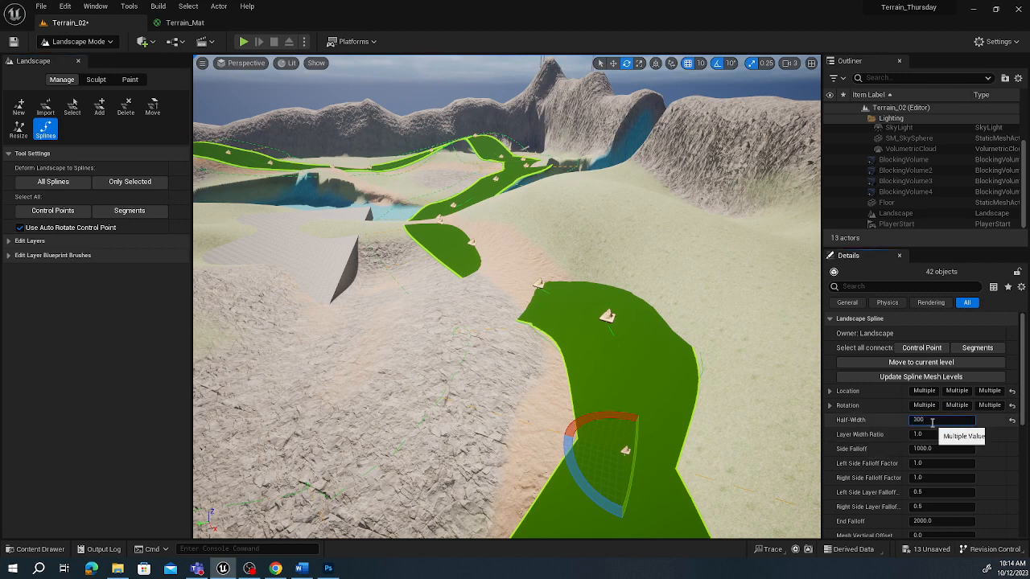
{"action": "key", "text": "Return"}
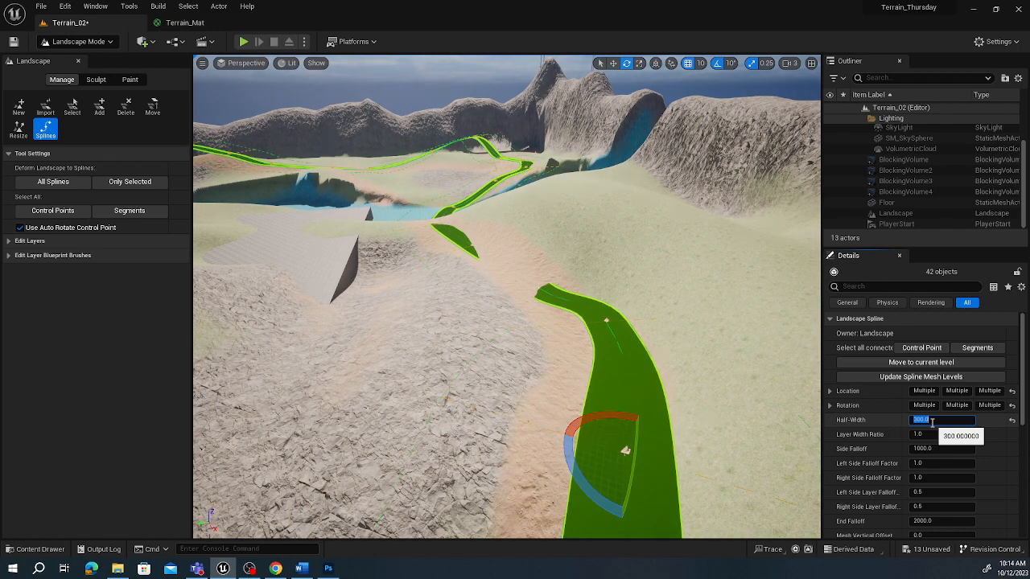
{"action": "type", "text": "500"}
{"action": "key", "text": "Return"}
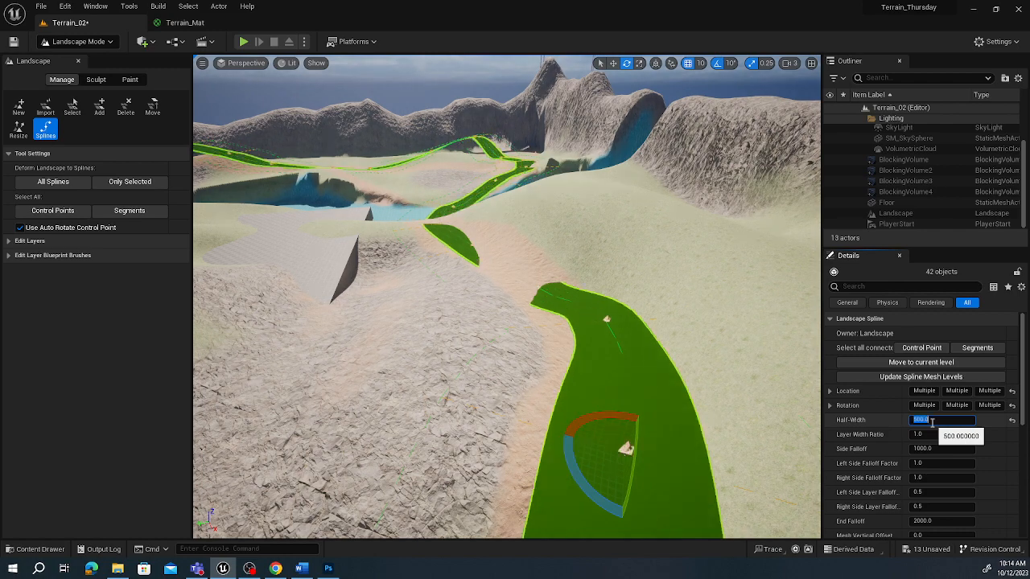
{"action": "type", "text": "800"}
{"action": "key", "text": "Return"}
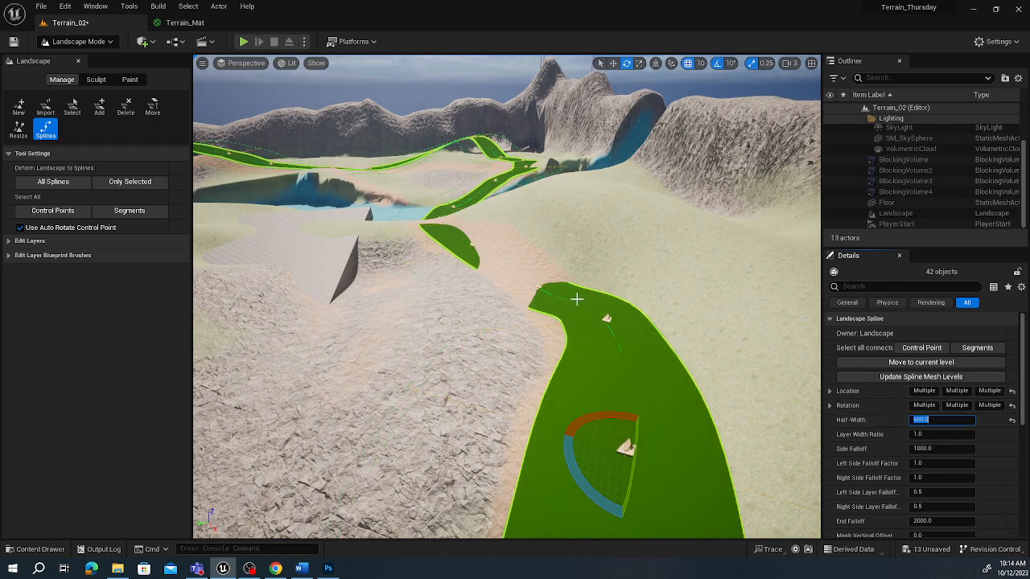
- Branch a new road from the control point at the river's edge, adding four control points around the near end of the rocky pit
{"action": "right_click_drag", "start_coordinate": [577, 299], "coordinate": [552, 276]}
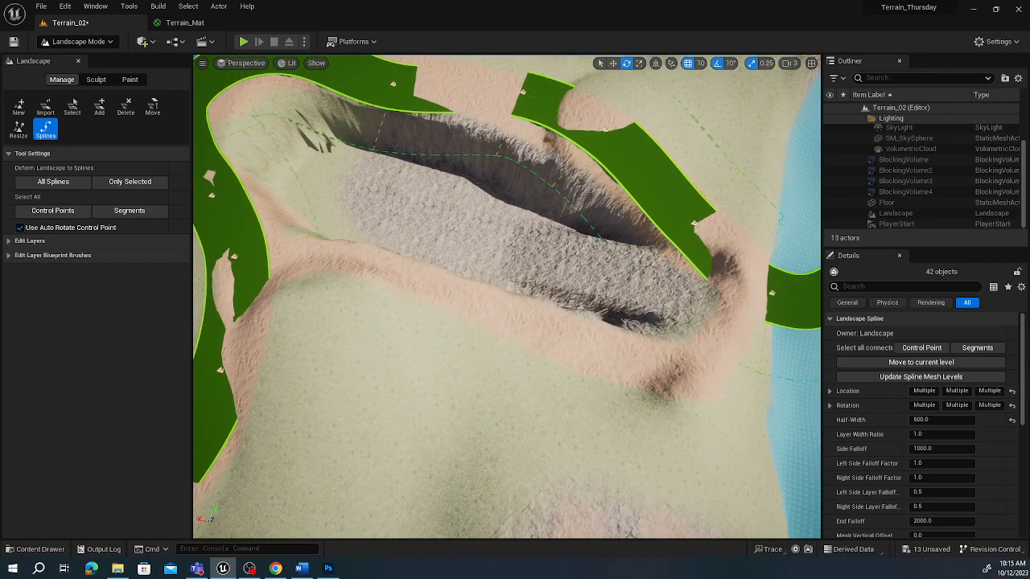
{"action": "left_click", "coordinate": [771, 294]}
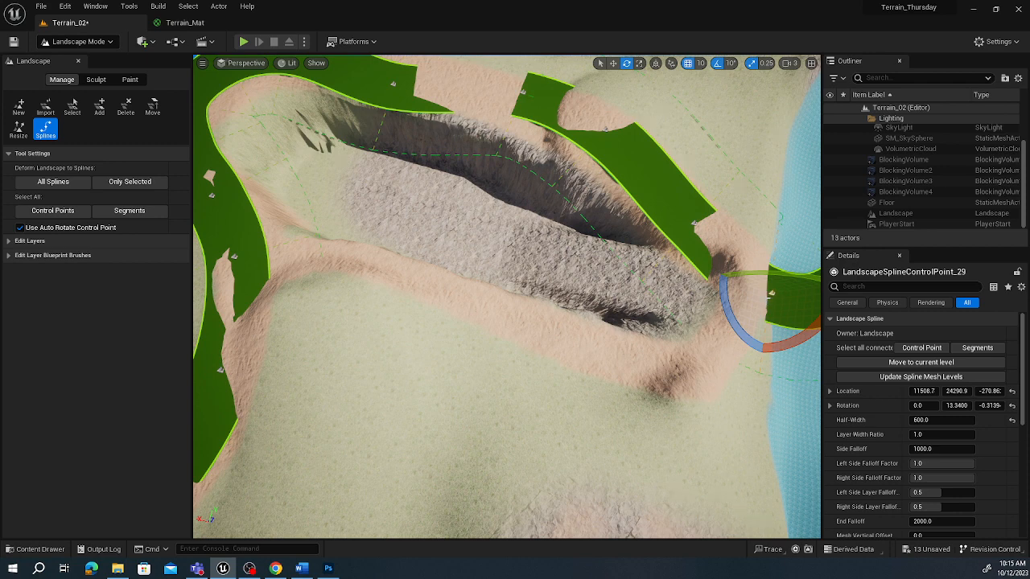
{"action": "key", "text": "q"}
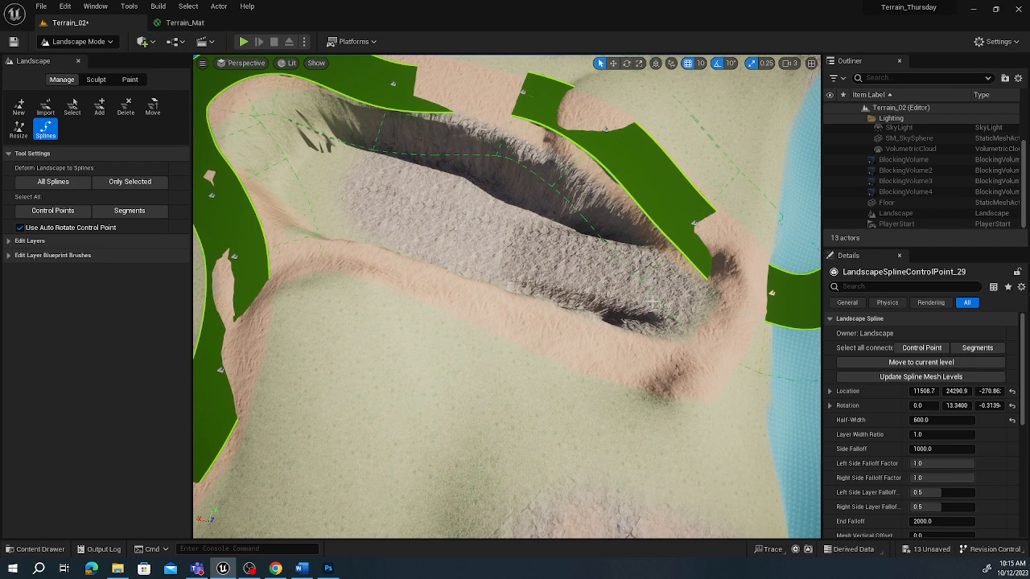
{"action": "left_click", "coordinate": [725, 325], "text": "ctrl"}
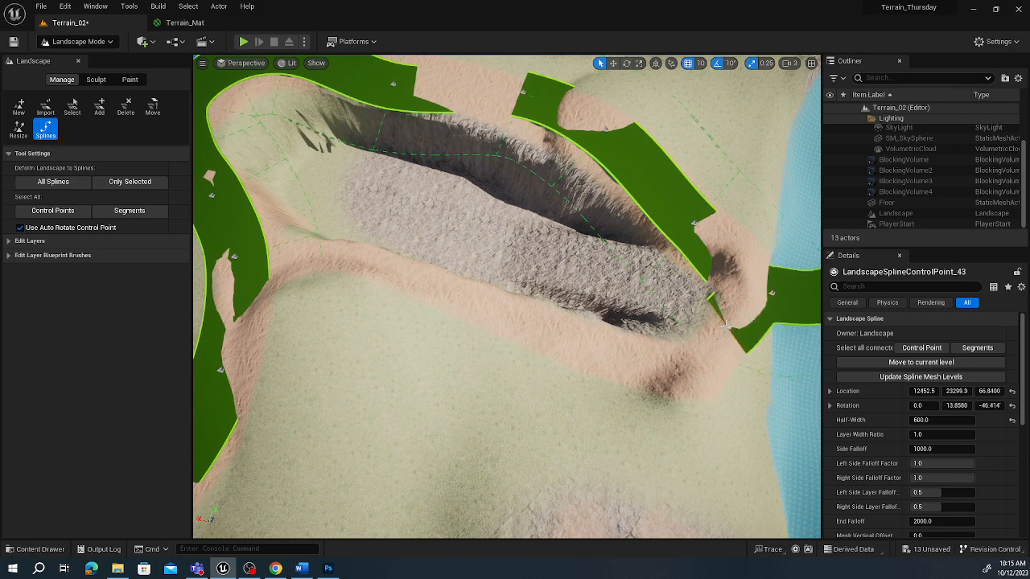
{"action": "left_click", "coordinate": [699, 362], "text": "ctrl"}
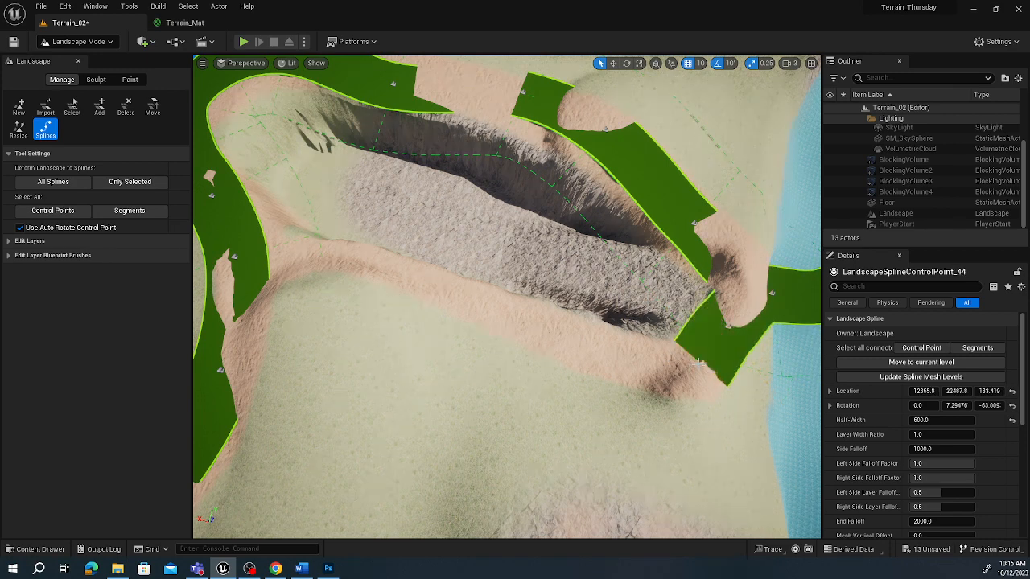
{"action": "left_click", "coordinate": [661, 371], "text": "ctrl"}
{"action": "left_click", "coordinate": [609, 355], "text": "ctrl"}
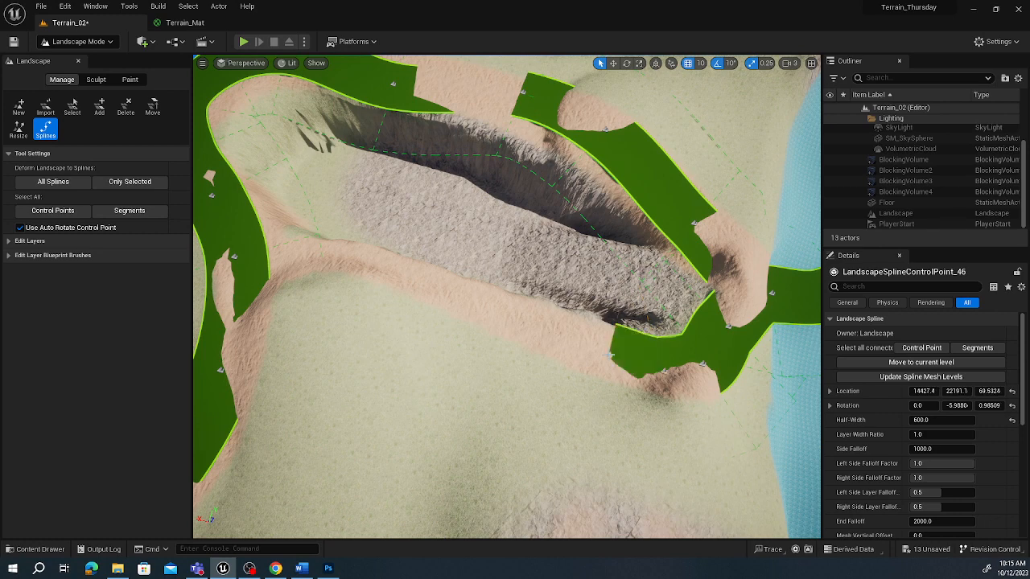
- Extend the branch with six control points along the dirt path beside the pit and join it to the existing road's control point
{"action": "left_click", "coordinate": [529, 318], "text": "ctrl"}
{"action": "left_click", "coordinate": [458, 291], "text": "ctrl"}
{"action": "left_click", "coordinate": [408, 262], "text": "ctrl"}
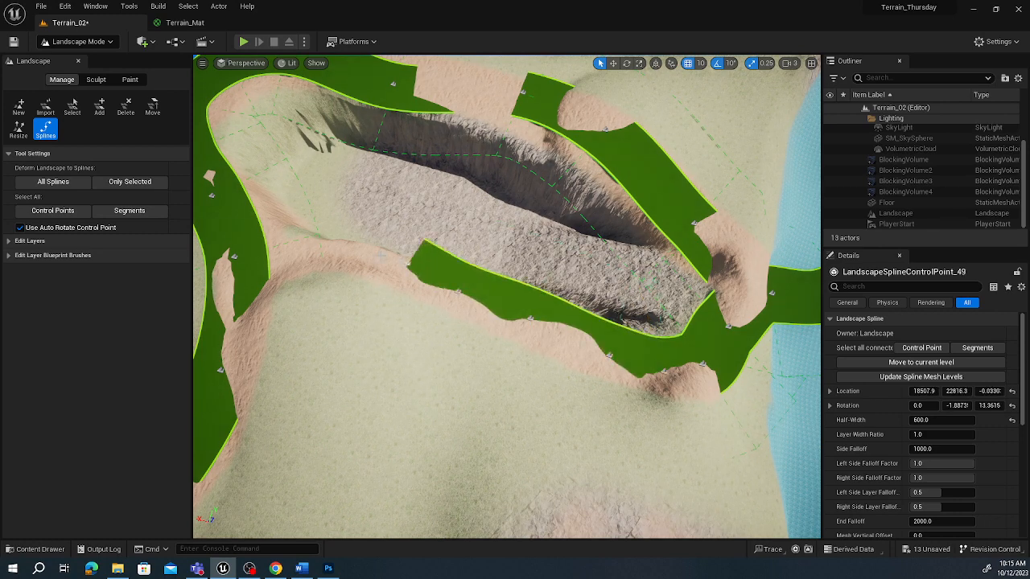
{"action": "left_click", "coordinate": [360, 250], "text": "ctrl"}
{"action": "left_click", "coordinate": [300, 257], "text": "ctrl"}
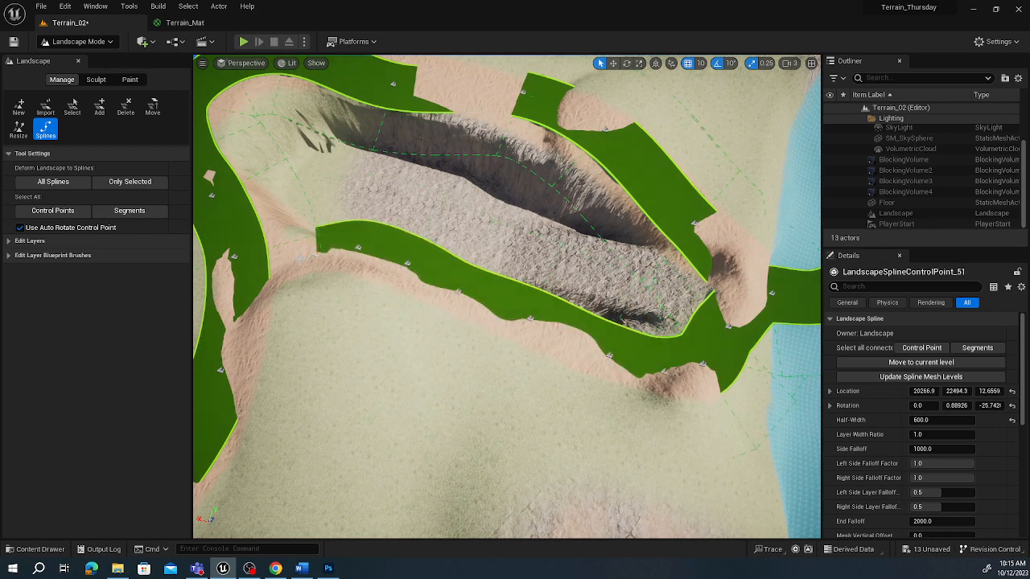
{"action": "left_click", "coordinate": [279, 255], "text": "ctrl"}
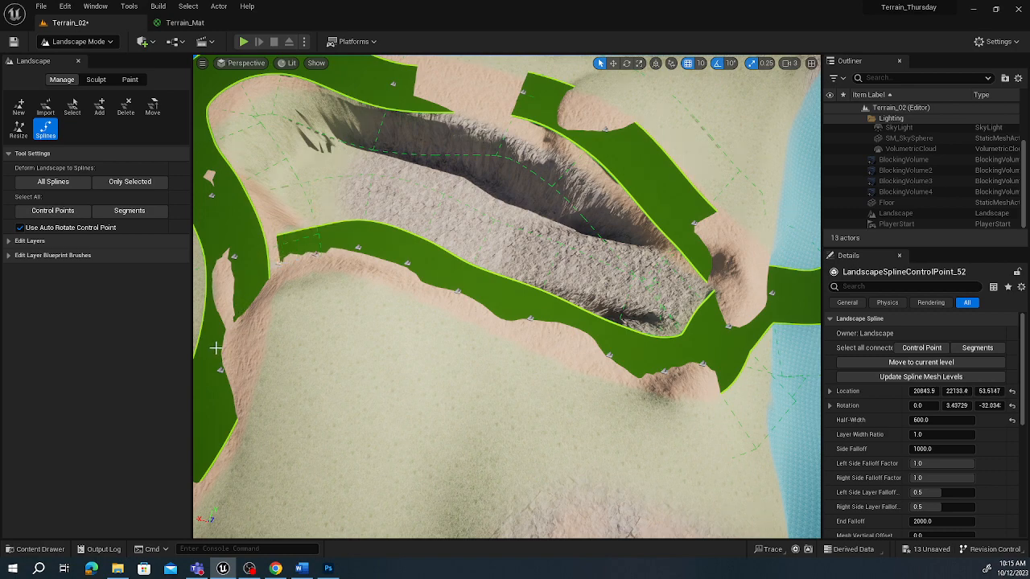
{"action": "right_click_drag", "start_coordinate": [362, 282], "coordinate": [315, 325]}
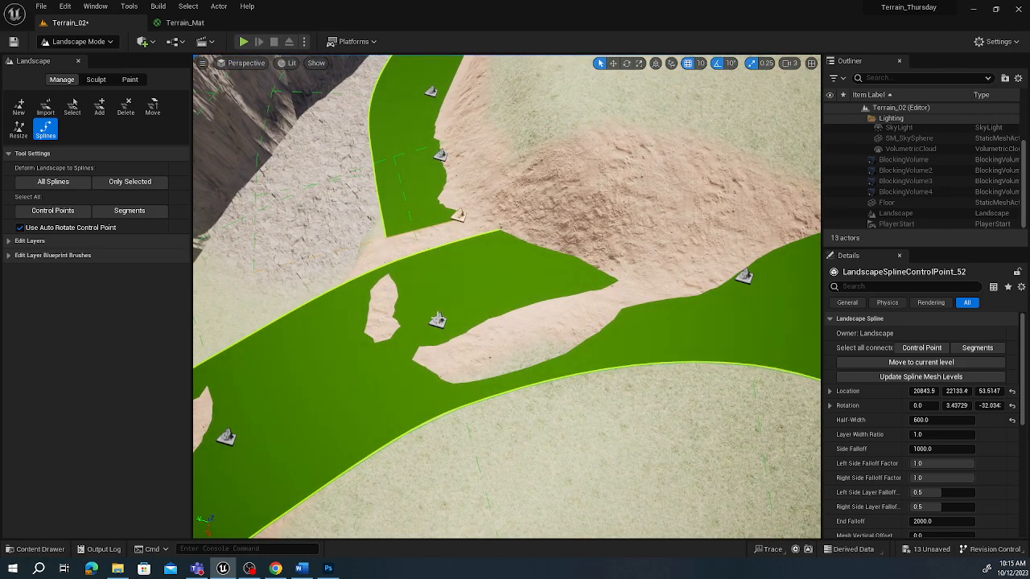
{"action": "left_click", "coordinate": [438, 321], "text": "ctrl"}
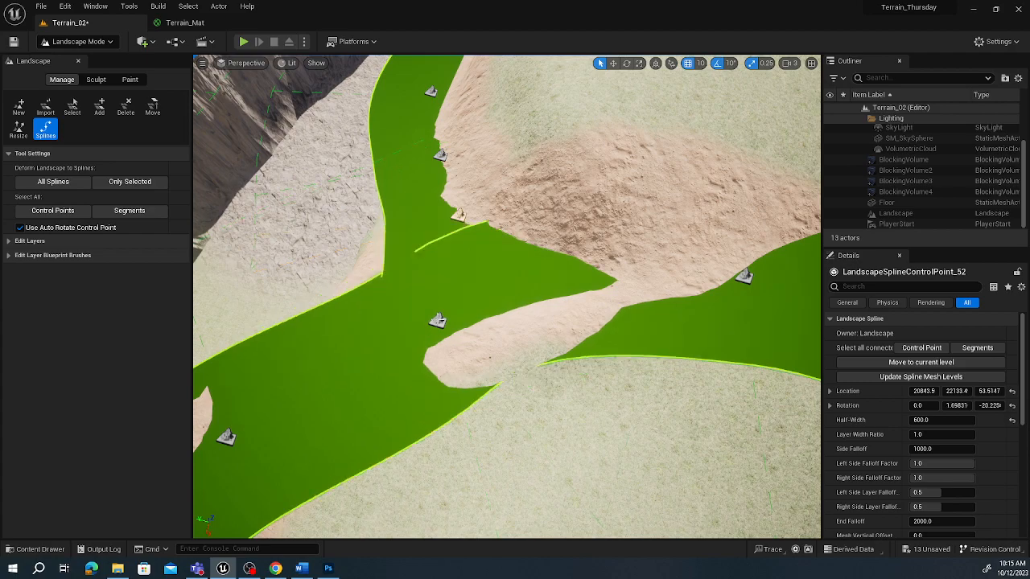
- Branch a road from the control point beyond the river, adding six control points across the water and along the dirt path to the opposite road
{"action": "right_click_drag", "start_coordinate": [438, 321], "coordinate": [498, 310]}
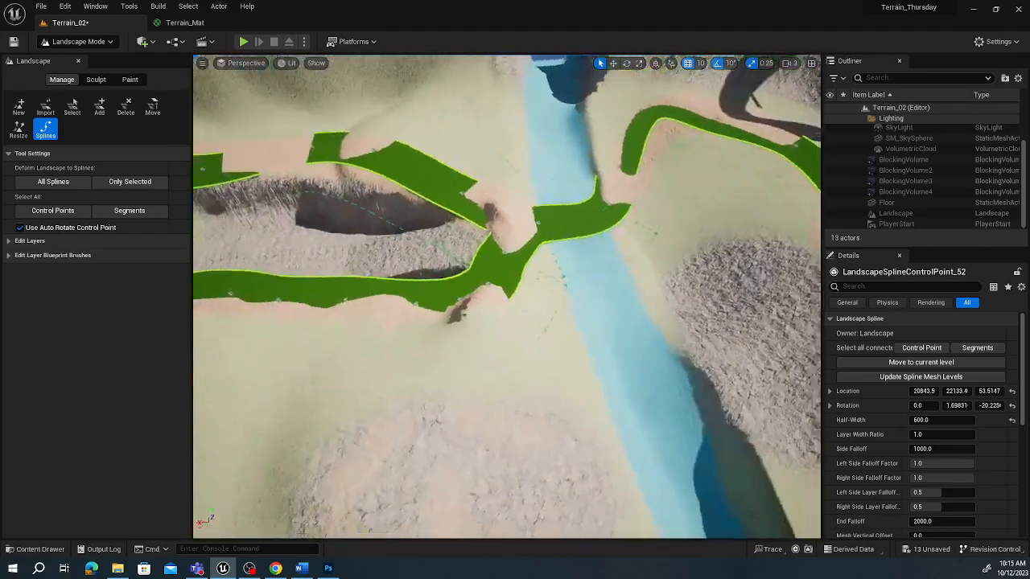
{"action": "right_click_drag", "start_coordinate": [507, 297], "coordinate": [402, 249]}
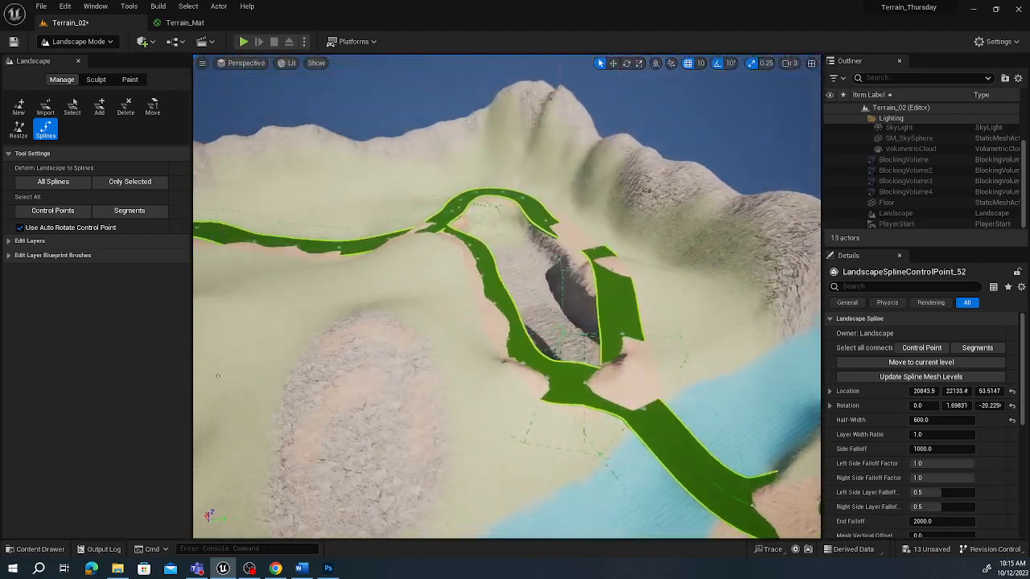
{"action": "right_click_drag", "start_coordinate": [507, 298], "coordinate": [437, 340]}
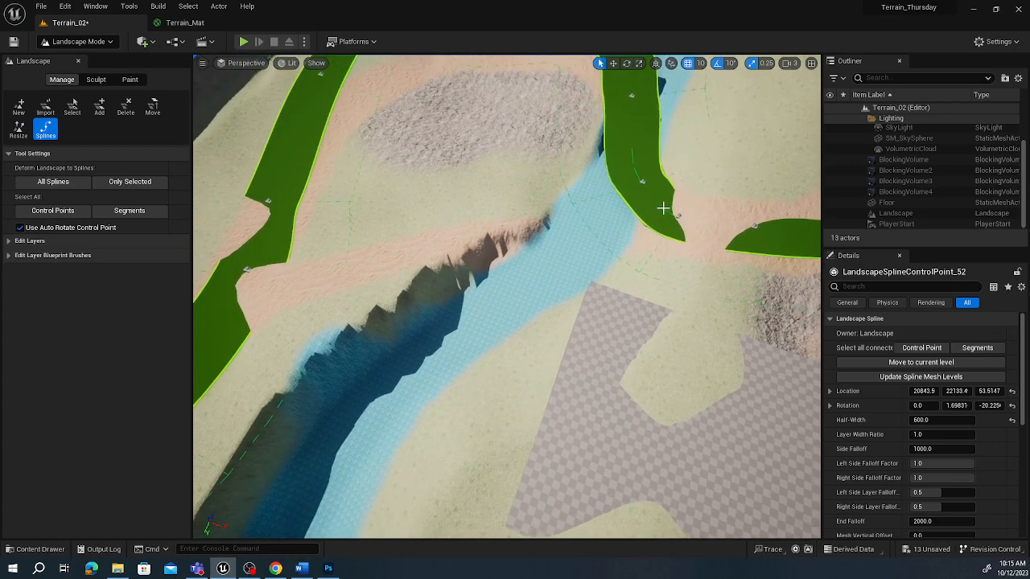
{"action": "left_click", "coordinate": [755, 228]}
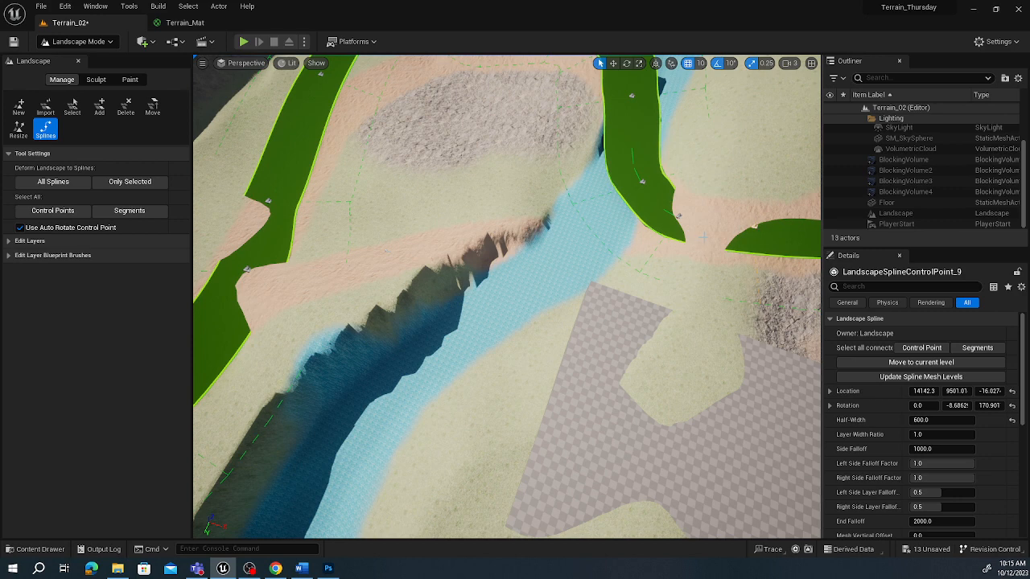
{"action": "left_click", "coordinate": [630, 256], "text": "ctrl"}
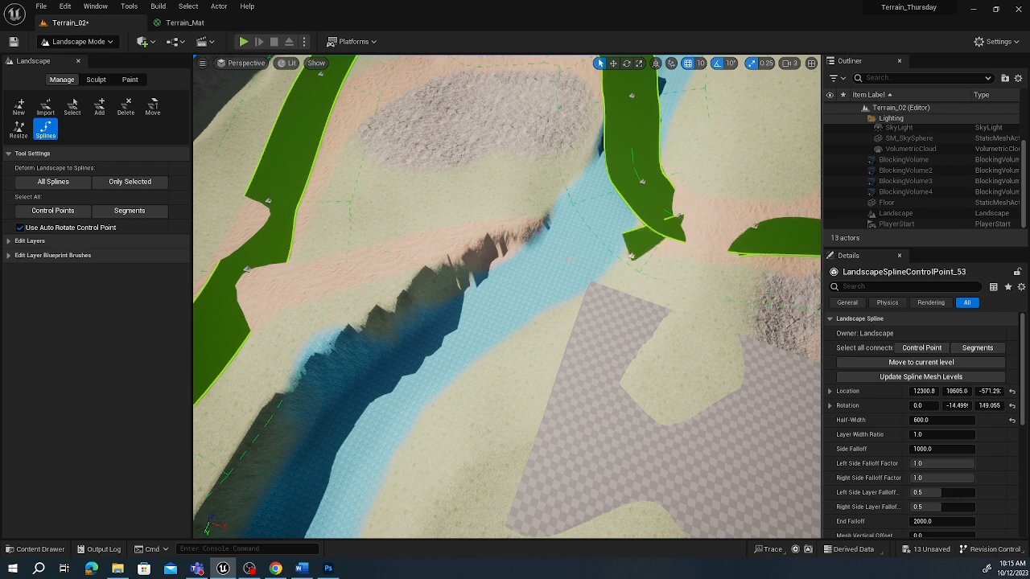
{"action": "left_click", "coordinate": [553, 255], "text": "ctrl"}
{"action": "left_click", "coordinate": [473, 247], "text": "ctrl"}
{"action": "left_click", "coordinate": [435, 245], "text": "ctrl"}
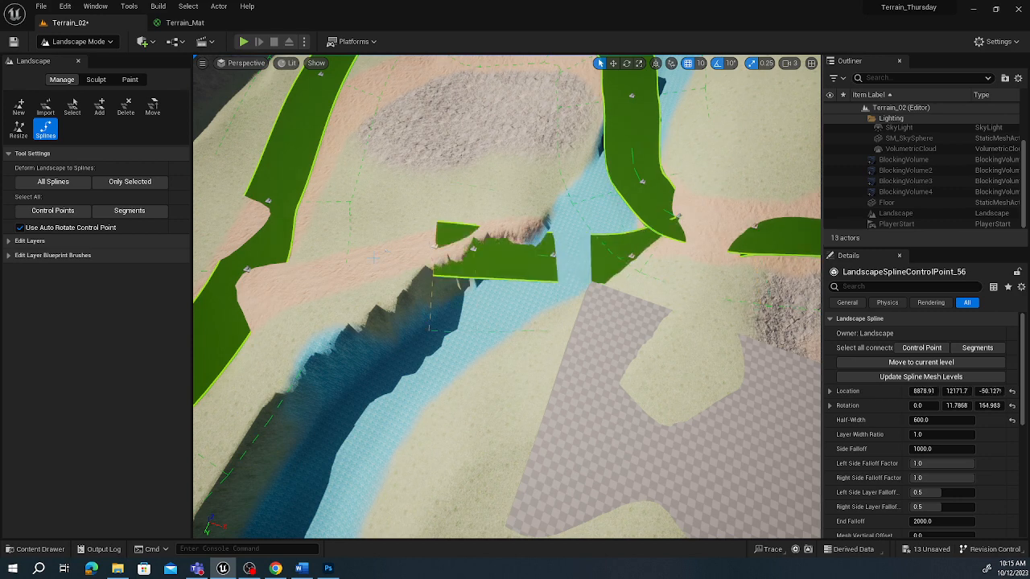
{"action": "left_click", "coordinate": [356, 256], "text": "ctrl"}
{"action": "left_click", "coordinate": [296, 259], "text": "ctrl"}
{"action": "left_click", "coordinate": [246, 270], "text": "ctrl"}
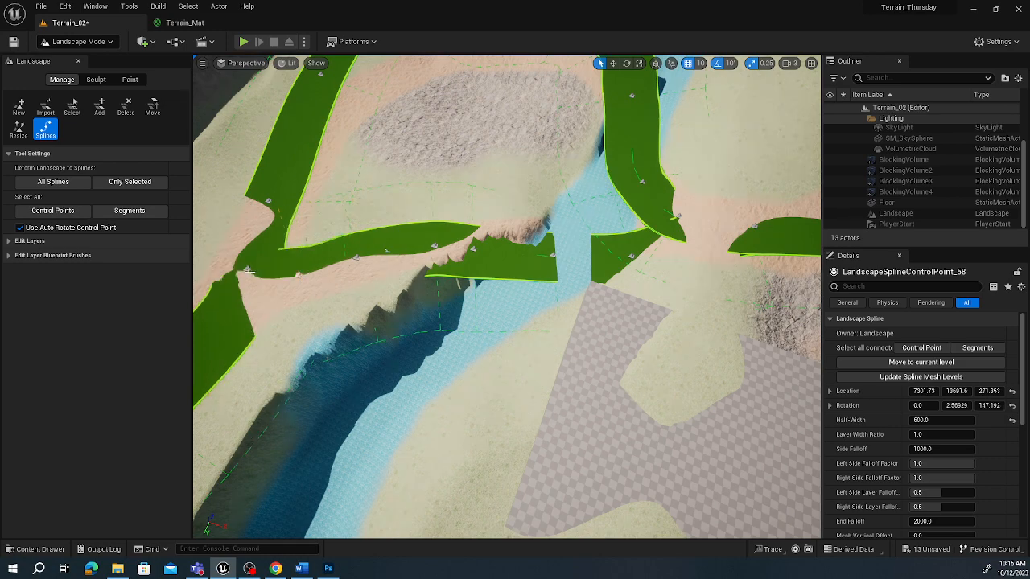
{"action": "right_click_drag", "start_coordinate": [433, 299], "coordinate": [456, 274]}
{"action": "key", "text": "w"}
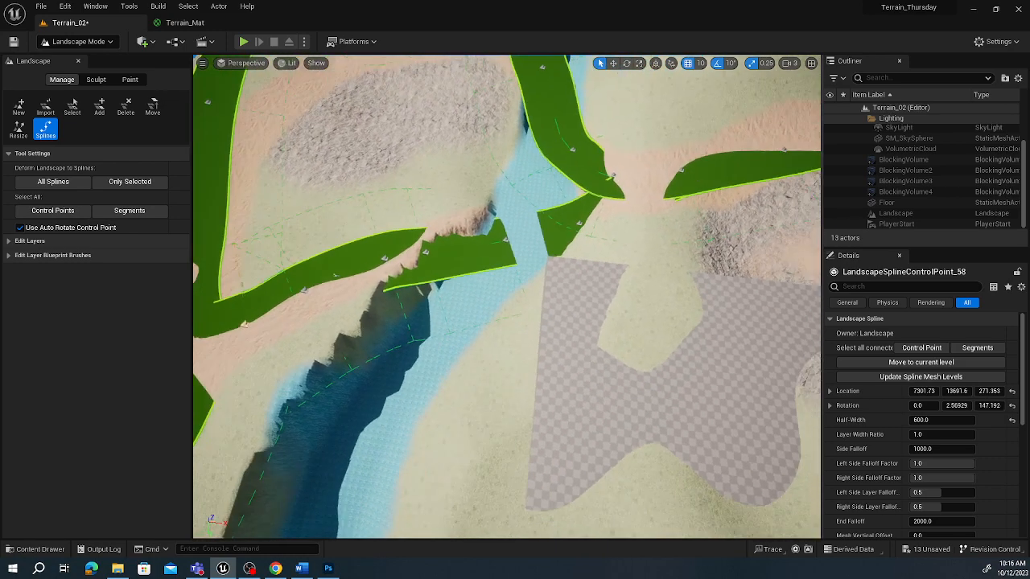
{"action": "key", "text": "w"}
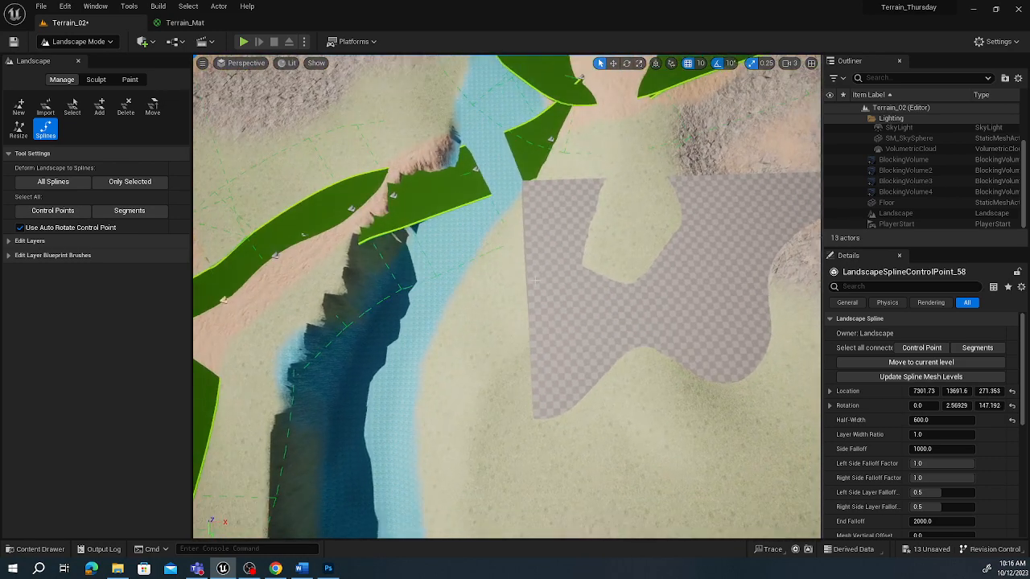
{"action": "key", "text": "w"}
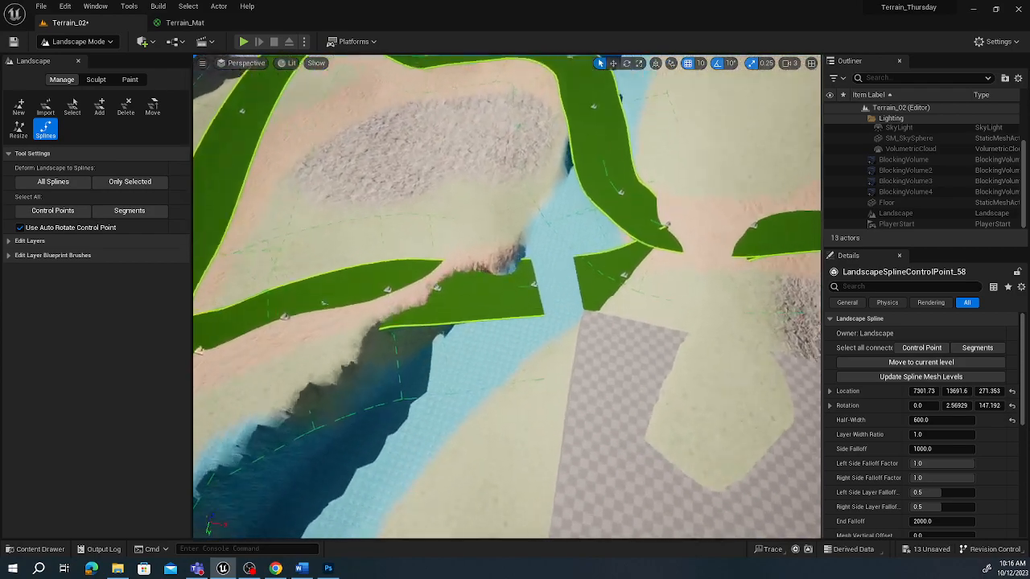
{"action": "key", "text": "w"}
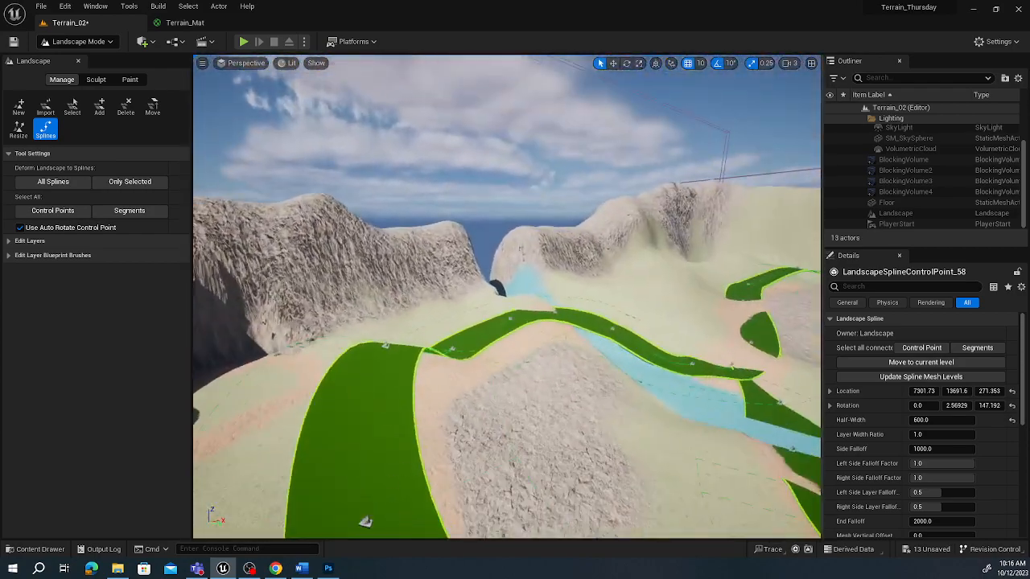
- Deform the landscape to all of the road splines
{"action": "key", "text": "w"}
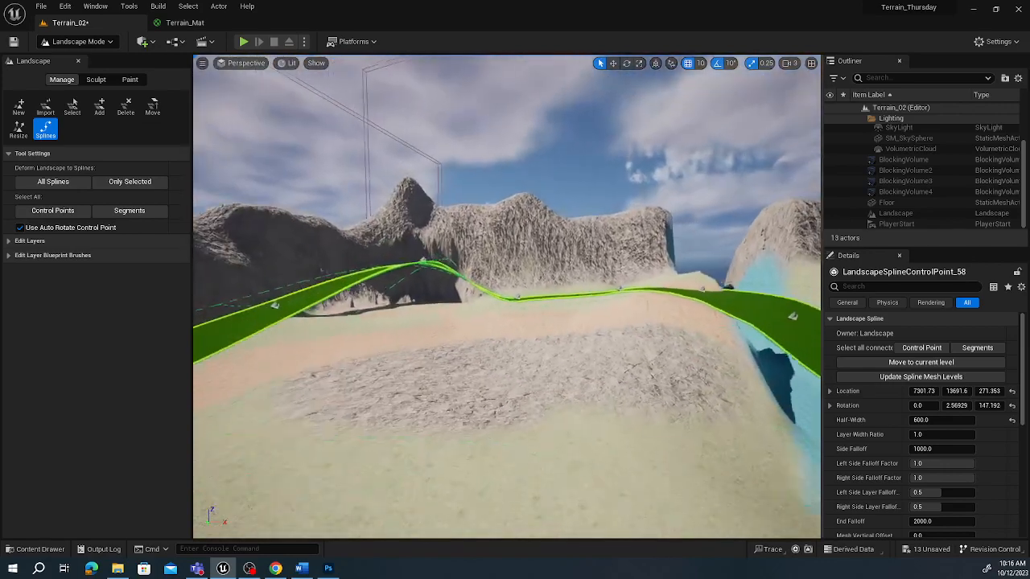
{"action": "key", "text": "w"}
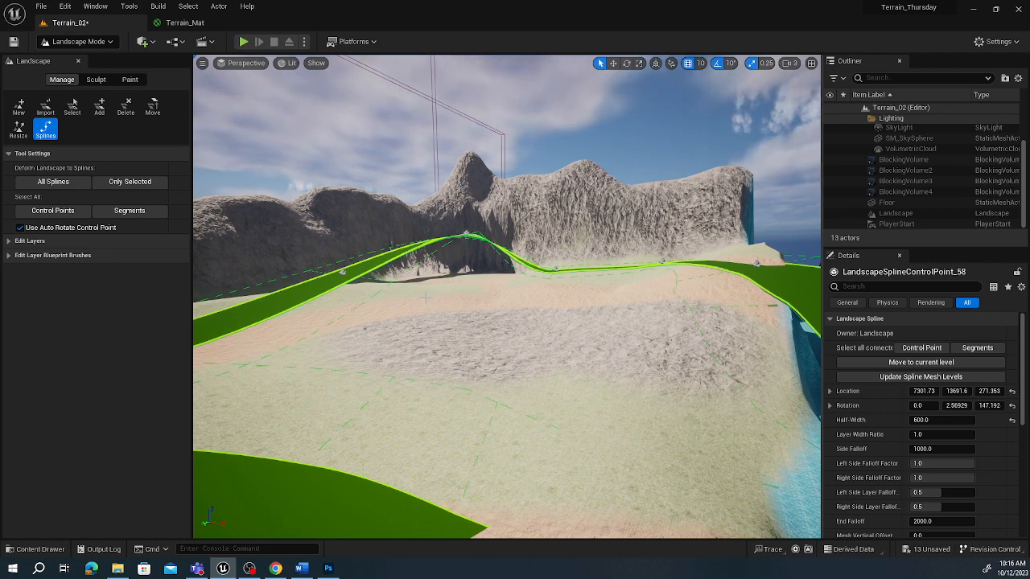
{"action": "left_click", "coordinate": [62, 182]}
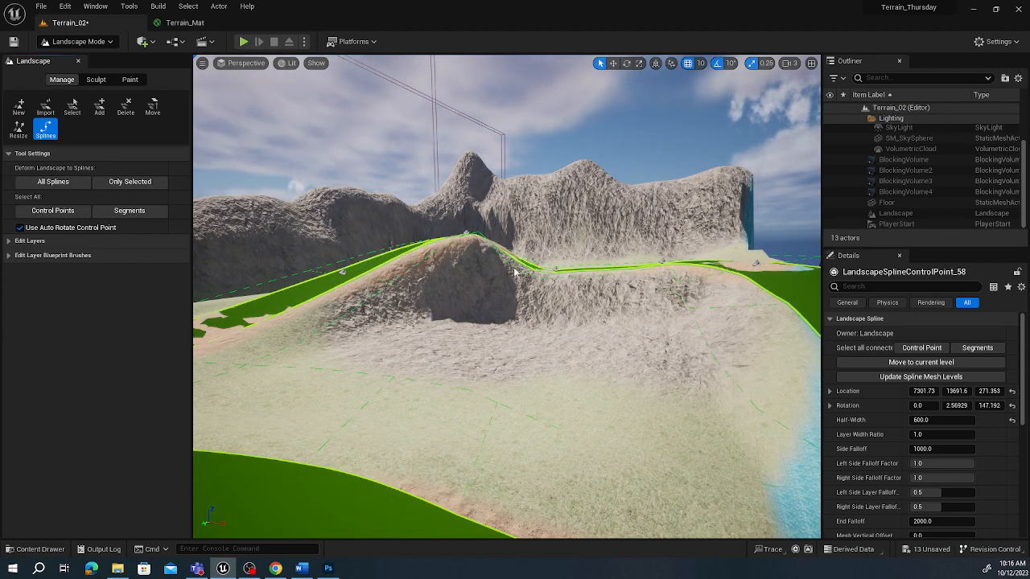
- Raise the road's control point at the river's edge to a height of about -651
{"action": "right_click_drag", "start_coordinate": [387, 284], "coordinate": [257, 286]}
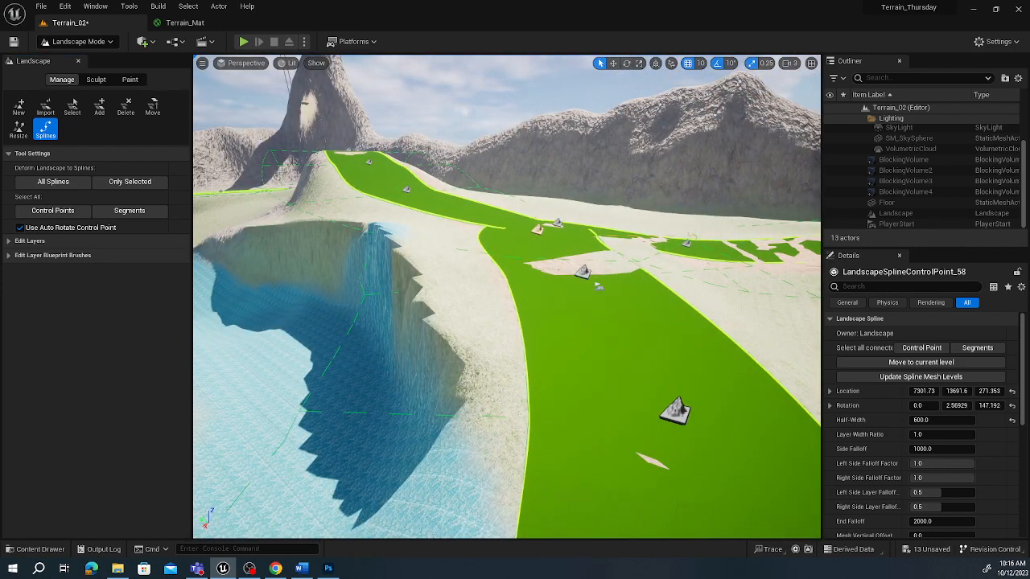
{"action": "mouse_move", "coordinate": [507, 298]}
{"action": "right_mouse_down"}
{"action": "mouse_move", "coordinate": [493, 189]}
{"action": "mouse_move", "coordinate": [446, 193]}
{"action": "mouse_move", "coordinate": [366, 269]}
{"action": "mouse_move", "coordinate": [302, 261]}
{"action": "mouse_move", "coordinate": [269, 326]}
{"action": "mouse_move", "coordinate": [293, 265]}
{"action": "mouse_move", "coordinate": [282, 259]}
{"action": "mouse_move", "coordinate": [551, 290]}
{"action": "mouse_move", "coordinate": [543, 261]}
{"action": "mouse_move", "coordinate": [470, 265]}
{"action": "mouse_move", "coordinate": [398, 286]}
{"action": "mouse_move", "coordinate": [334, 326]}
{"action": "mouse_move", "coordinate": [269, 326]}
{"action": "mouse_move", "coordinate": [262, 294]}
{"action": "mouse_move", "coordinate": [221, 253]}
{"action": "mouse_move", "coordinate": [349, 249]}
{"action": "mouse_move", "coordinate": [314, 262]}
{"action": "mouse_move", "coordinate": [510, 309]}
{"action": "right_mouse_up"}
{"action": "key", "text": "w"}
{"action": "key", "text": "s"}
{"action": "key", "text": "w"}
{"action": "key", "text": "s"}
{"action": "key", "text": "a"}
{"action": "key", "text": "s"}
{"action": "key", "text": "w"}
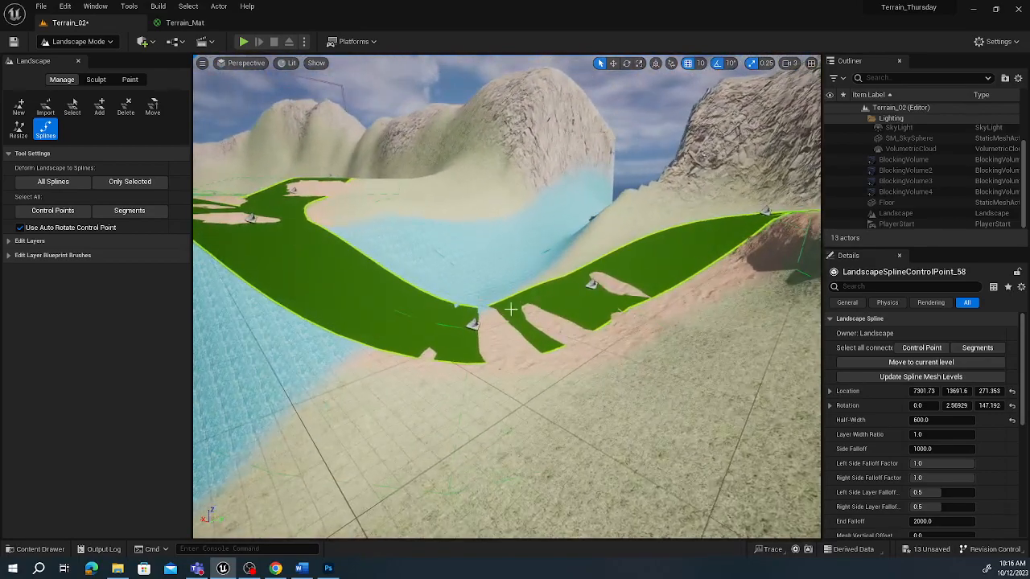
{"action": "left_click", "coordinate": [473, 325]}
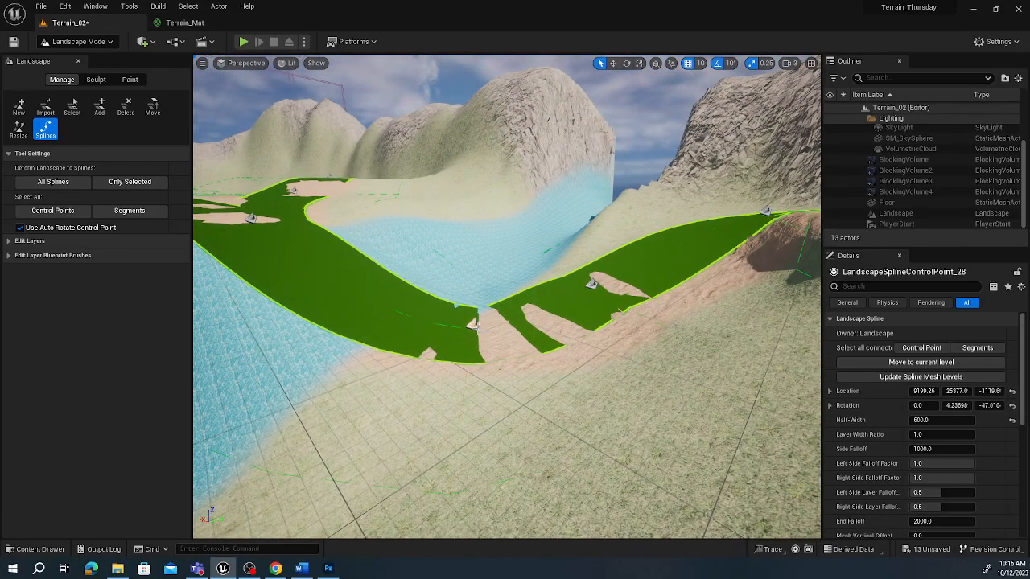
{"action": "key", "text": "w"}
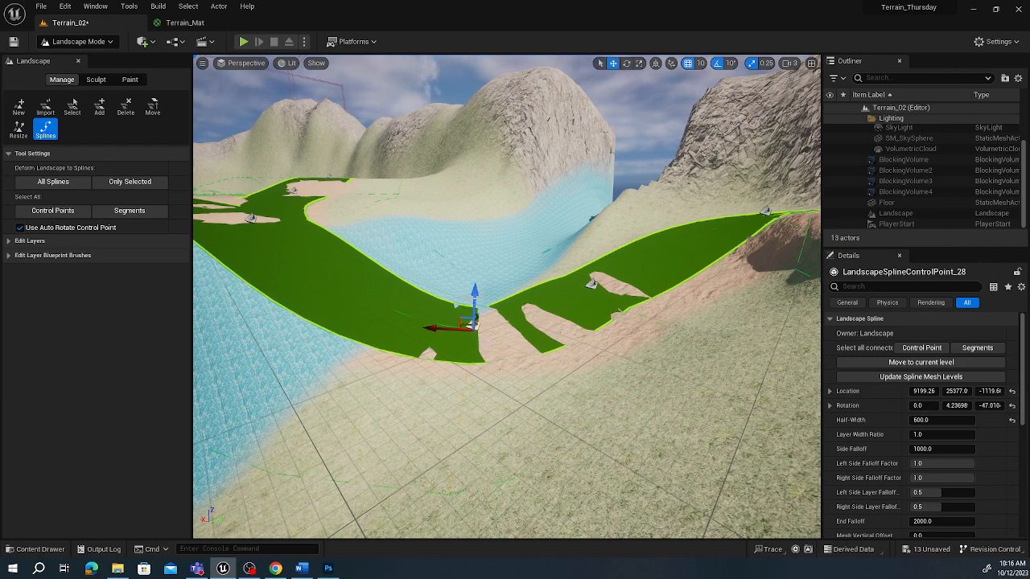
{"action": "left_click_drag", "start_coordinate": [474, 297], "coordinate": [476, 249]}
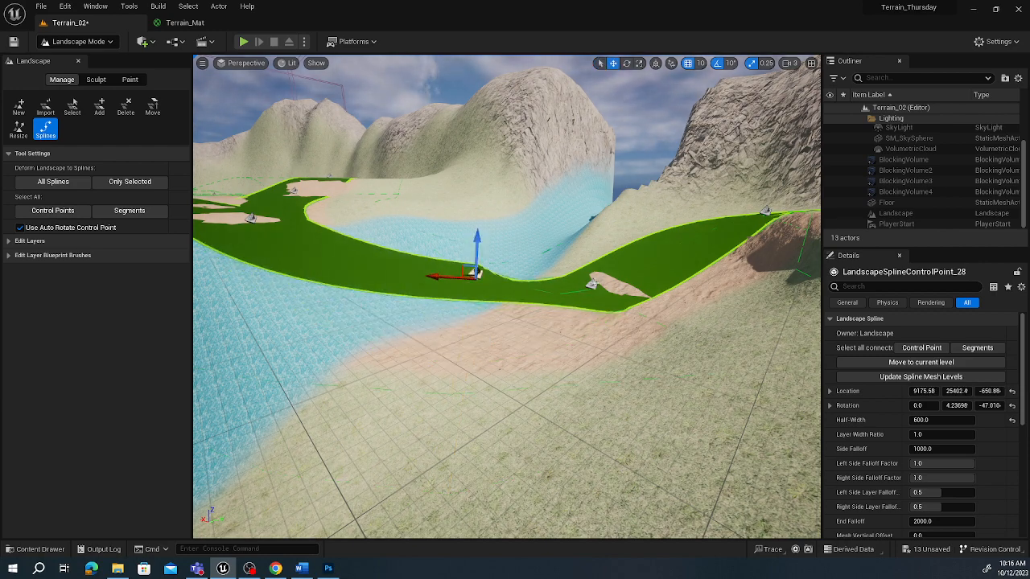
- Raise the neighbouring control point on the river bank to a height of about -579 and deform the landscape to all splines again
{"action": "left_click", "coordinate": [591, 282]}
{"action": "left_click_drag", "start_coordinate": [591, 277], "coordinate": [579, 253]}
{"action": "key", "text": "w"}
{"action": "right_click_drag", "start_coordinate": [579, 253], "coordinate": [553, 271]}
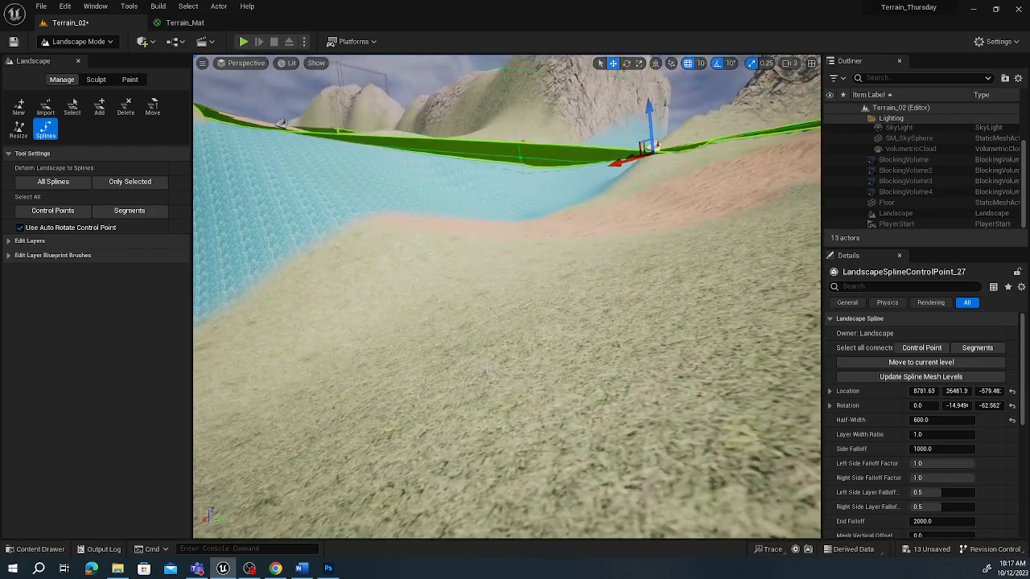
{"action": "left_click", "coordinate": [53, 182]}
{"action": "right_click_drag", "start_coordinate": [506, 297], "coordinate": [451, 287]}
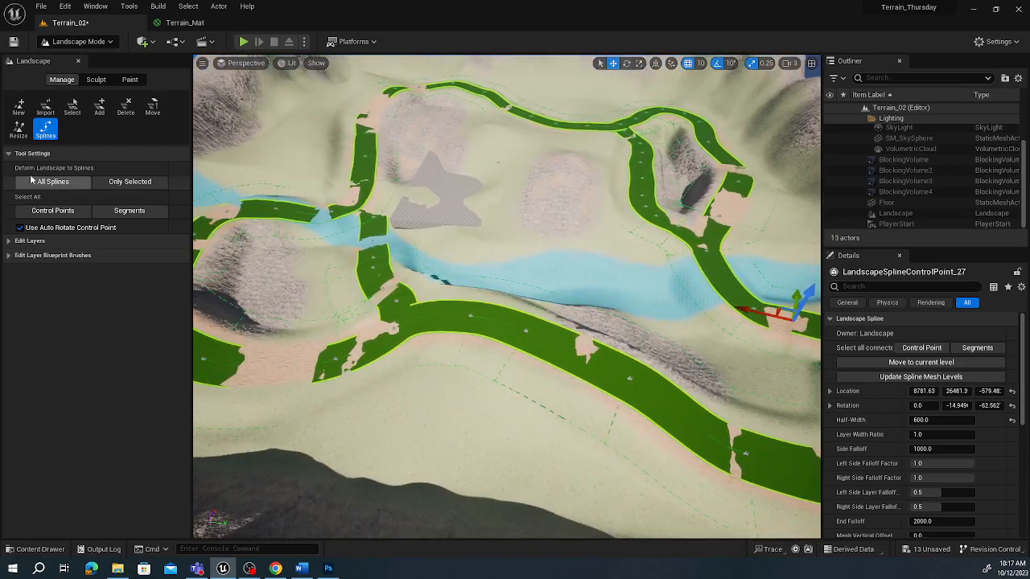
- Switch to landscape sculpting and look over the deformed roads around the rocky pits and river
{"action": "left_click", "coordinate": [96, 80]}
{"action": "right_click_drag", "start_coordinate": [403, 287], "coordinate": [376, 278]}
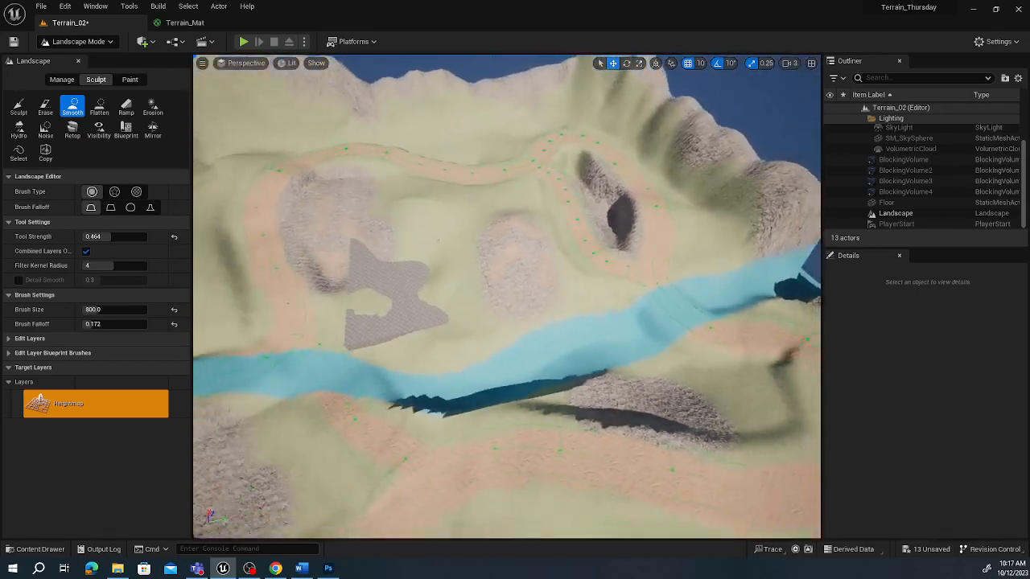
{"action": "right_click_drag", "start_coordinate": [507, 298], "coordinate": [764, 289]}
{"action": "right_click_drag", "start_coordinate": [515, 278], "coordinate": [400, 290]}
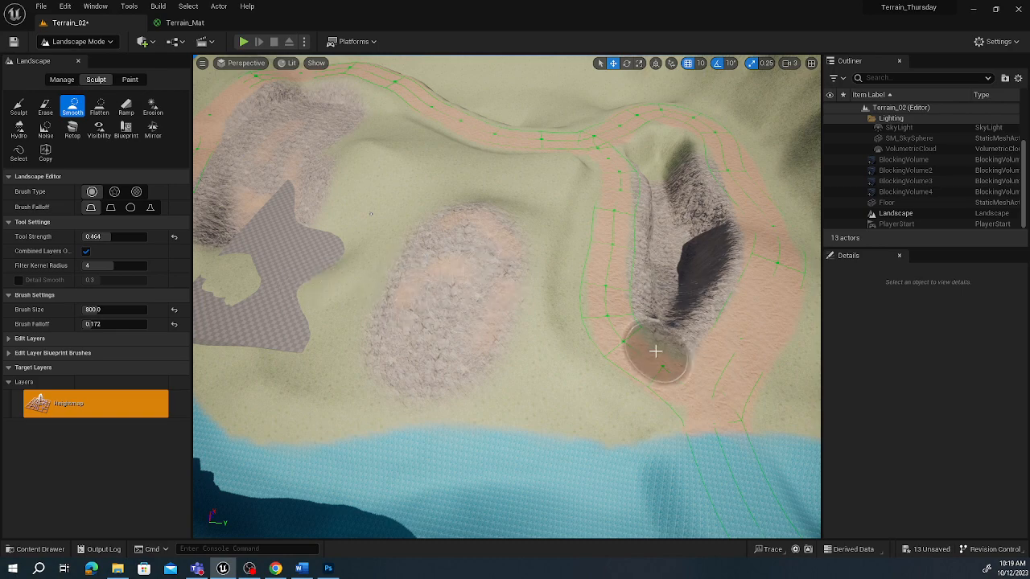
{"action": "right_click_drag", "start_coordinate": [655, 351], "coordinate": [656, 282]}
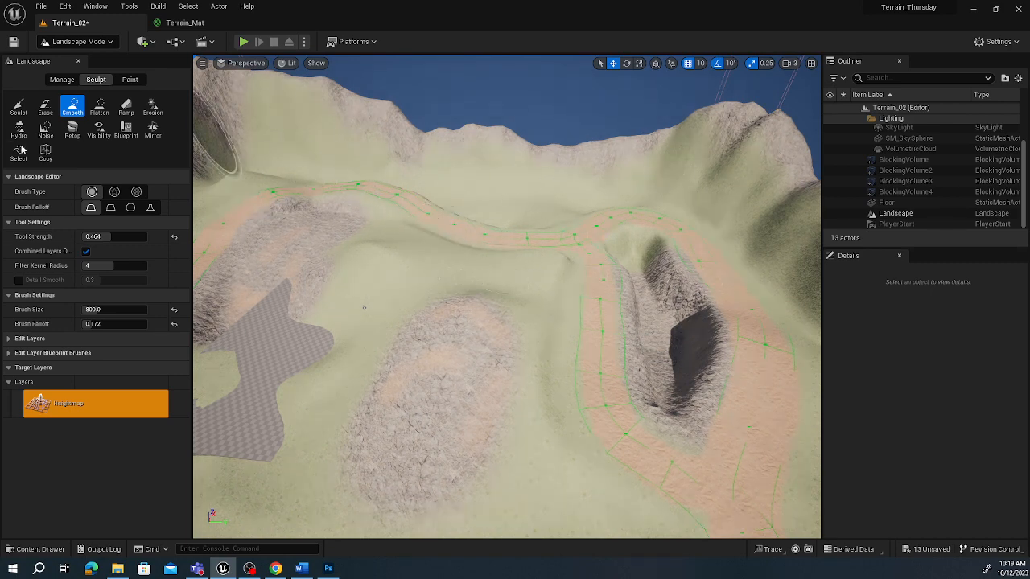
{"action": "mouse_move", "coordinate": [581, 341]}
{"action": "right_mouse_down"}
{"action": "mouse_move", "coordinate": [555, 315]}
{"action": "mouse_move", "coordinate": [585, 369]}
{"action": "mouse_move", "coordinate": [547, 320]}
{"action": "mouse_move", "coordinate": [535, 351]}
{"action": "mouse_move", "coordinate": [575, 331]}
{"action": "right_mouse_up"}
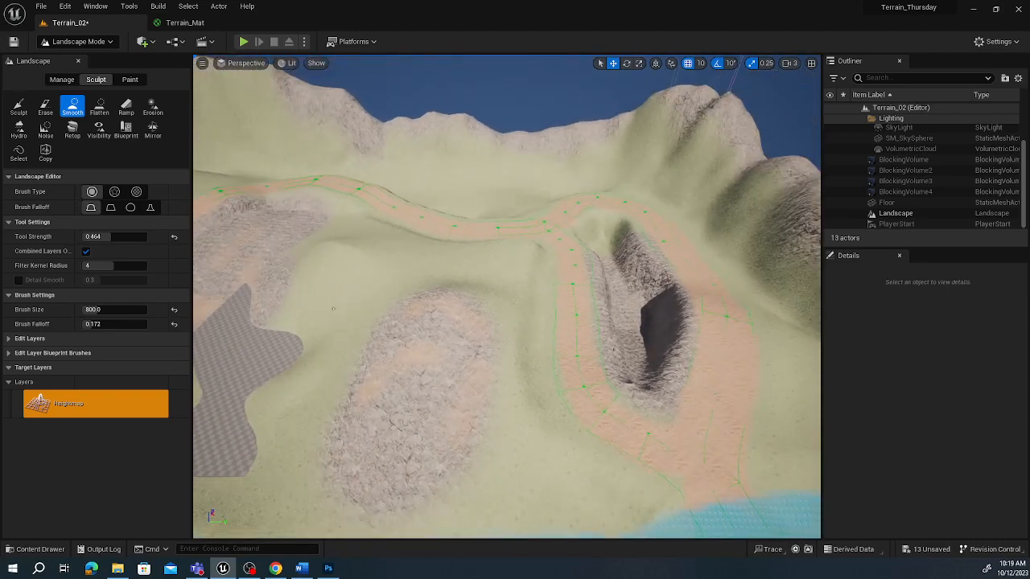
- Check the sculpting requirements for borders by roads and paths in the Word assignment document, and return to the Unreal level
{"action": "left_click", "coordinate": [302, 568]}
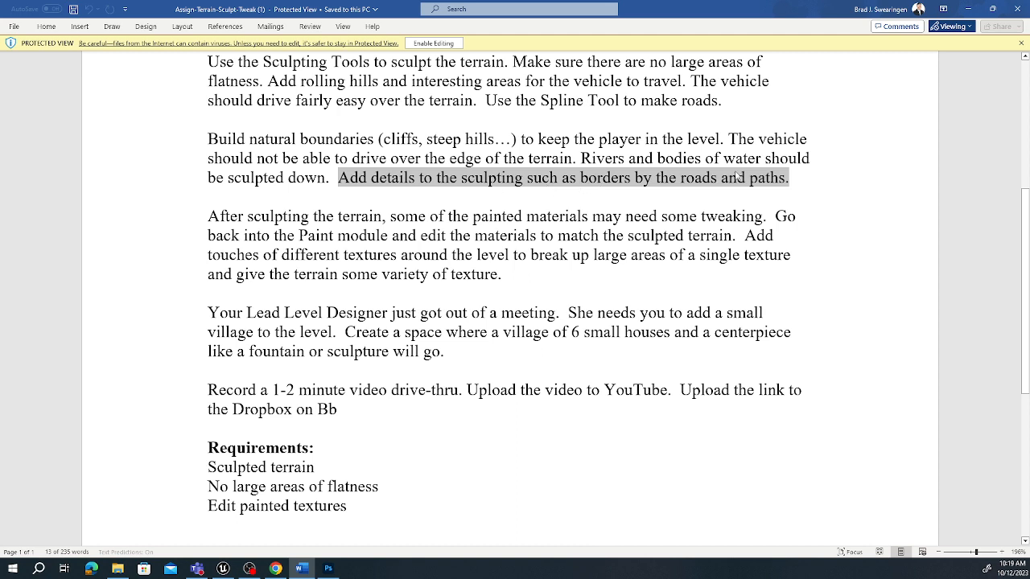
{"action": "left_click", "coordinate": [968, 9]}
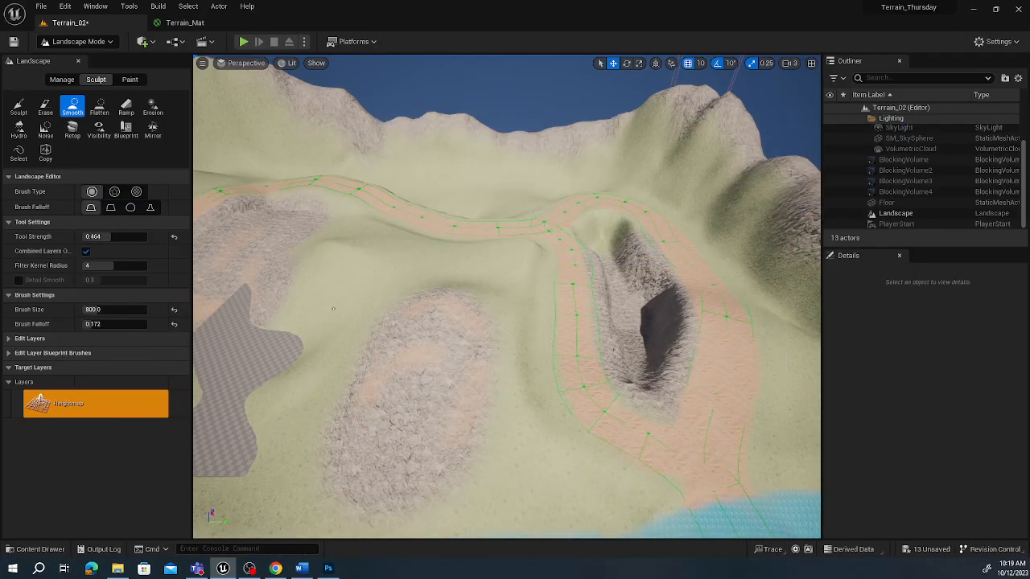
- Set up the Sculpt tool at the road bend with a brush size of 100 and a tool strength of 0.6
{"action": "key", "text": "w"}
{"action": "mouse_move", "coordinate": [333, 309]}
{"action": "right_mouse_down"}
{"action": "mouse_move", "coordinate": [384, 222]}
{"action": "mouse_move", "coordinate": [383, 304]}
{"action": "mouse_move", "coordinate": [431, 295]}
{"action": "mouse_move", "coordinate": [439, 235]}
{"action": "mouse_move", "coordinate": [442, 265]}
{"action": "mouse_move", "coordinate": [443, 256]}
{"action": "mouse_move", "coordinate": [450, 265]}
{"action": "right_mouse_up"}
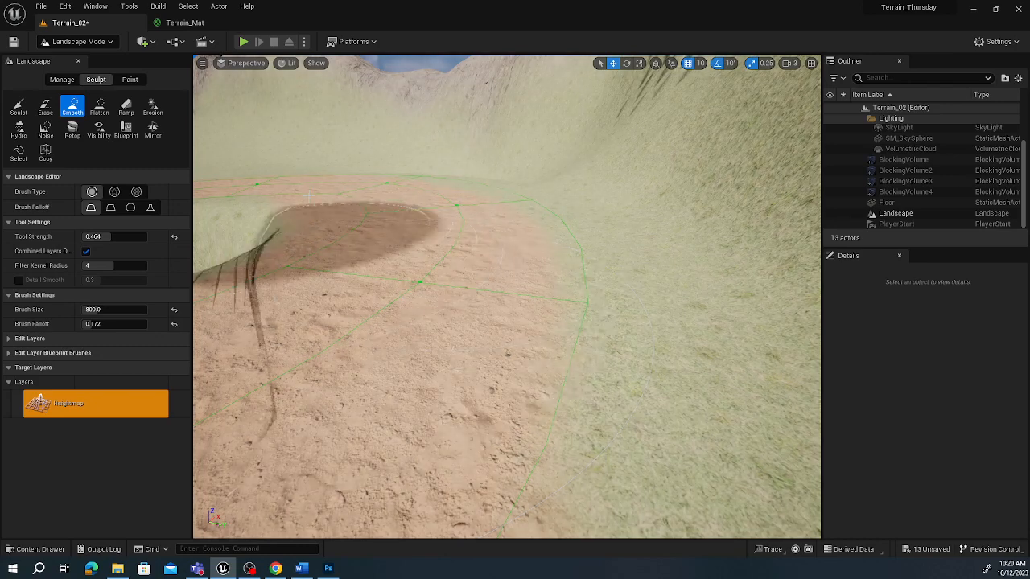
{"action": "left_click", "coordinate": [18, 107]}
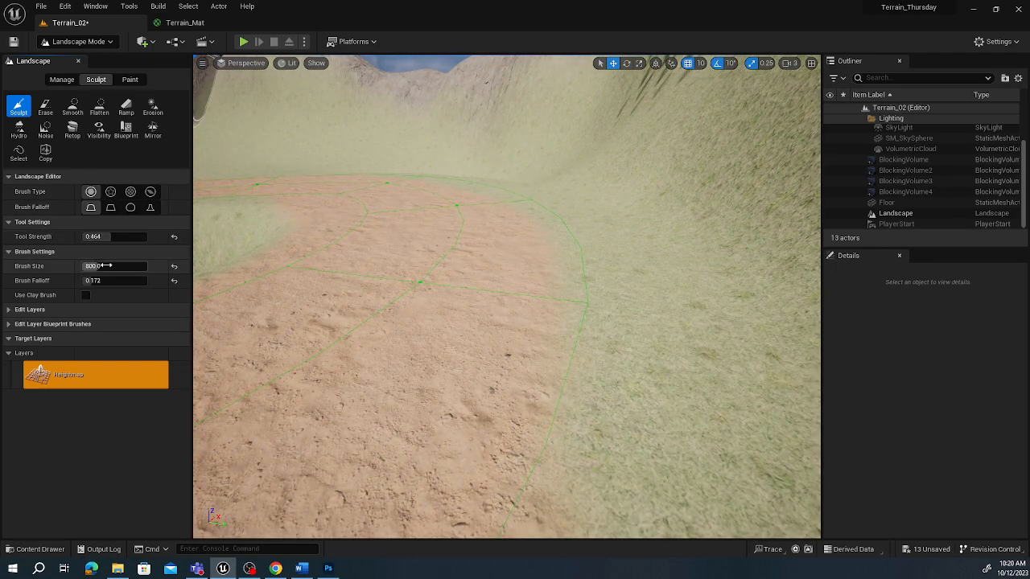
{"action": "mouse_move", "coordinate": [103, 266]}
{"action": "left_mouse_down"}
{"action": "mouse_move", "coordinate": [87, 266]}
{"action": "mouse_move", "coordinate": [103, 266]}
{"action": "left_mouse_up"}
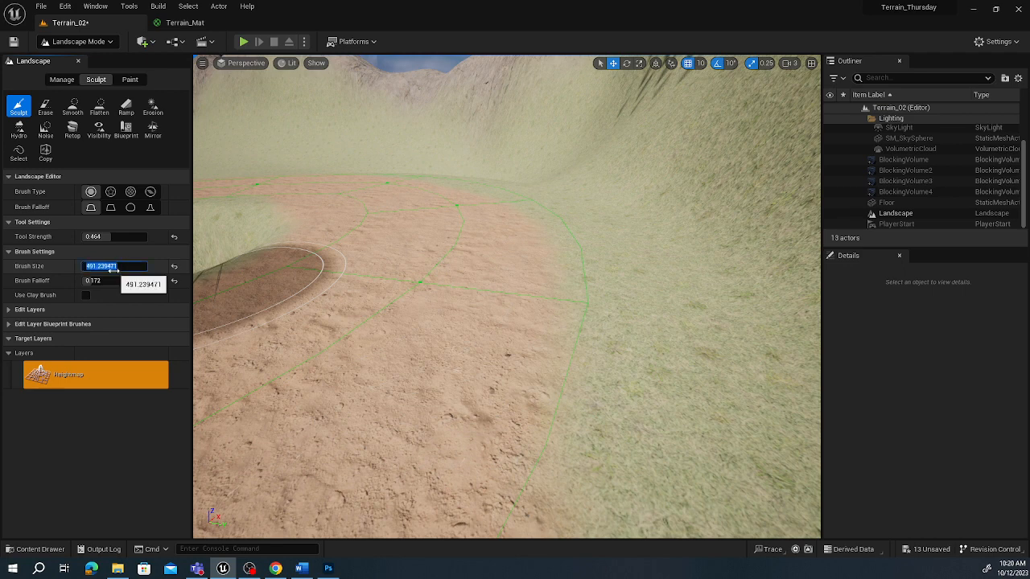
{"action": "left_click", "coordinate": [113, 268]}
{"action": "type", "text": "100"}
{"action": "key", "text": "Return"}
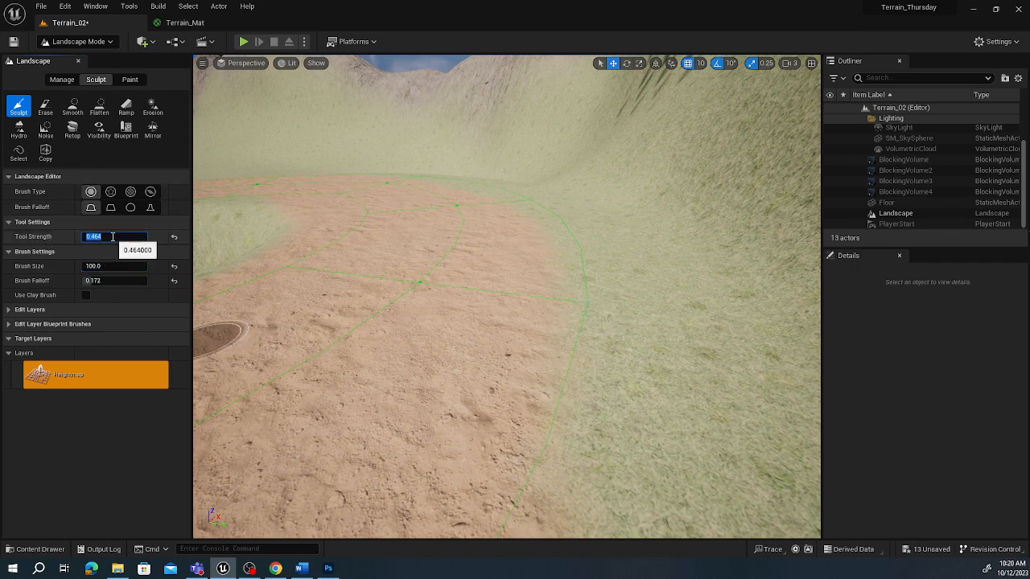
{"action": "type", "text": "0.8"}
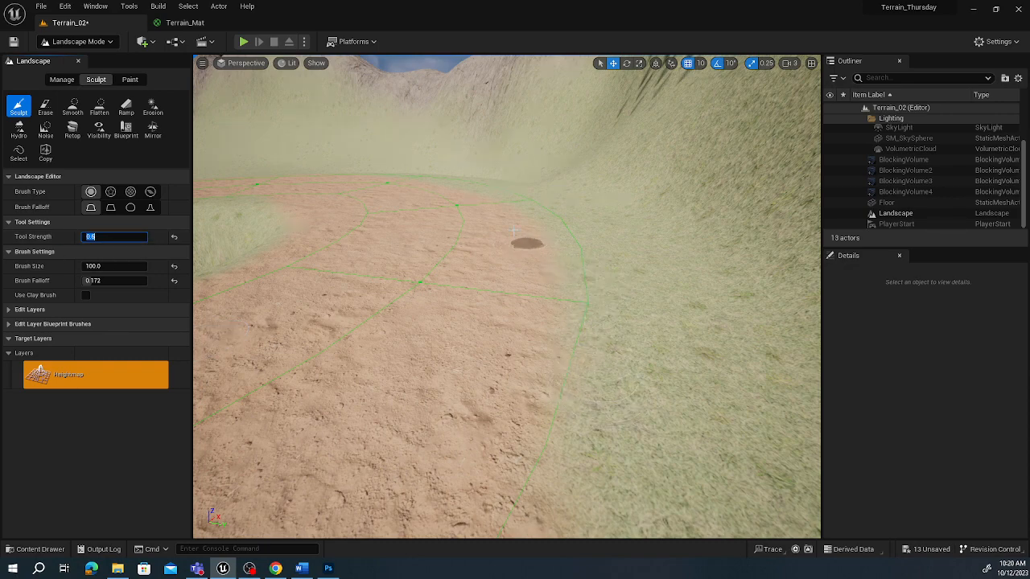
- Sculpt a raised border along the outer edge of the road bend with brush size 200 and tool strength 0.8
{"action": "mouse_move", "coordinate": [418, 234]}
{"action": "right_mouse_down"}
{"action": "mouse_move", "coordinate": [429, 165]}
{"action": "mouse_move", "coordinate": [435, 251]}
{"action": "mouse_move", "coordinate": [408, 220]}
{"action": "right_mouse_up"}
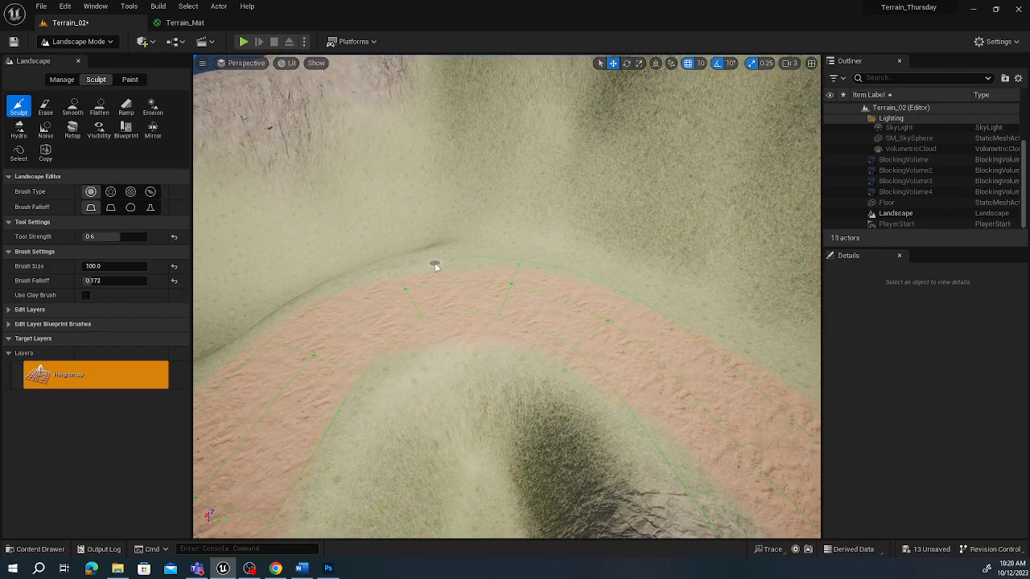
{"action": "left_click", "coordinate": [103, 265]}
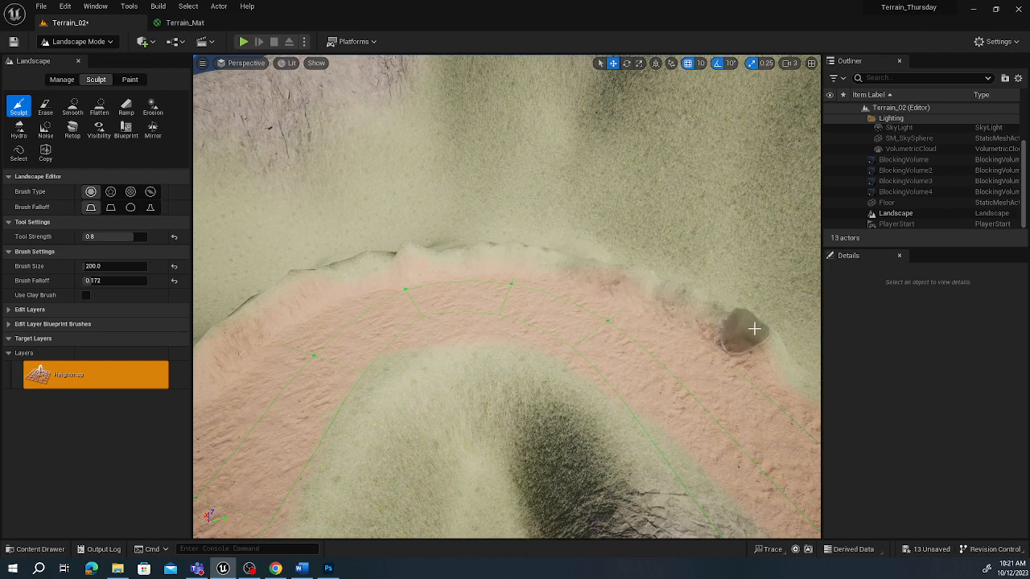
- Sculpt raised grassy borders along both sides of the road section that runs past the green hill
{"action": "mouse_move", "coordinate": [570, 373]}
{"action": "right_mouse_down"}
{"action": "mouse_move", "coordinate": [570, 490]}
{"action": "mouse_move", "coordinate": [575, 378]}
{"action": "mouse_move", "coordinate": [581, 422]}
{"action": "mouse_move", "coordinate": [599, 446]}
{"action": "mouse_move", "coordinate": [523, 394]}
{"action": "mouse_move", "coordinate": [507, 278]}
{"action": "mouse_move", "coordinate": [539, 278]}
{"action": "mouse_move", "coordinate": [487, 274]}
{"action": "mouse_move", "coordinate": [487, 233]}
{"action": "mouse_move", "coordinate": [499, 298]}
{"action": "mouse_move", "coordinate": [545, 307]}
{"action": "right_mouse_up"}
{"action": "right_click_drag", "start_coordinate": [467, 261], "coordinate": [457, 246]}
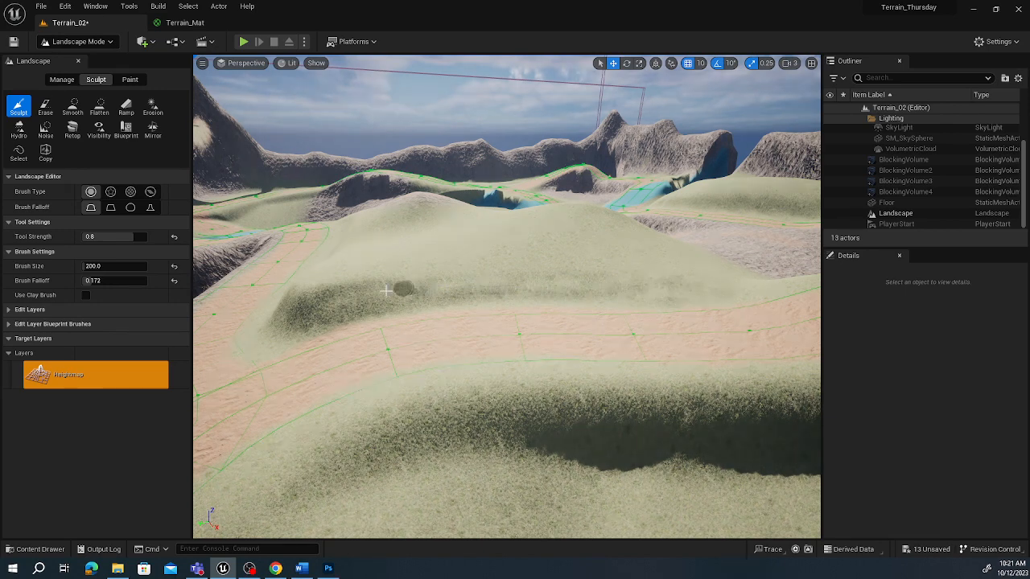
{"action": "left_click_drag", "start_coordinate": [386, 291], "coordinate": [280, 325]}
{"action": "mouse_move", "coordinate": [356, 302]}
{"action": "left_mouse_down"}
{"action": "mouse_move", "coordinate": [299, 298]}
{"action": "mouse_move", "coordinate": [439, 288]}
{"action": "left_mouse_up"}
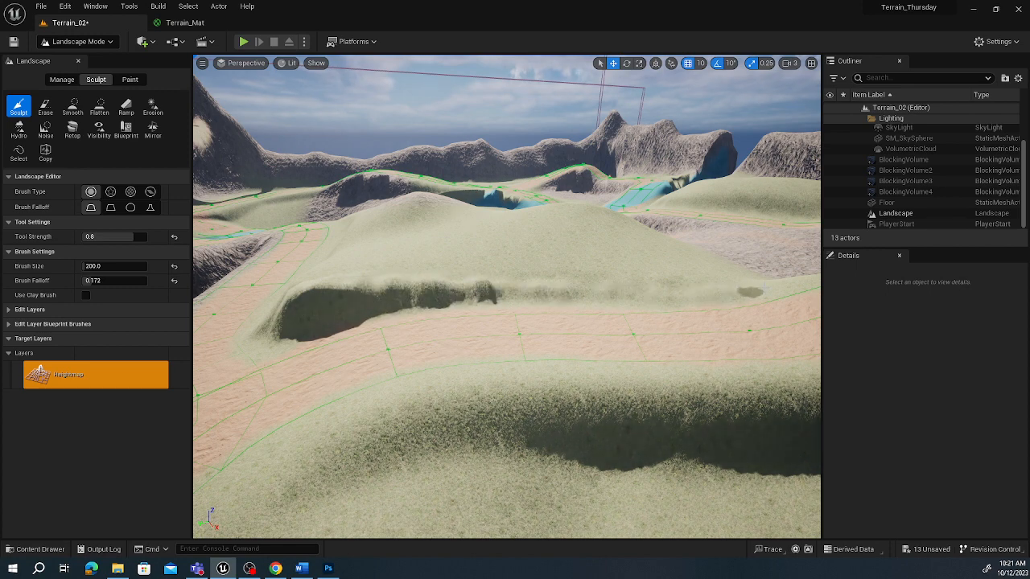
{"action": "right_click_drag", "start_coordinate": [580, 338], "coordinate": [626, 358]}
{"action": "left_click_drag", "start_coordinate": [643, 338], "coordinate": [461, 362]}
{"action": "mouse_move", "coordinate": [395, 378]}
{"action": "left_mouse_down"}
{"action": "mouse_move", "coordinate": [206, 472]}
{"action": "mouse_move", "coordinate": [523, 366]}
{"action": "mouse_move", "coordinate": [756, 320]}
{"action": "mouse_move", "coordinate": [793, 301]}
{"action": "mouse_move", "coordinate": [713, 338]}
{"action": "mouse_move", "coordinate": [648, 349]}
{"action": "mouse_move", "coordinate": [769, 306]}
{"action": "mouse_move", "coordinate": [620, 356]}
{"action": "mouse_move", "coordinate": [515, 363]}
{"action": "left_mouse_up"}
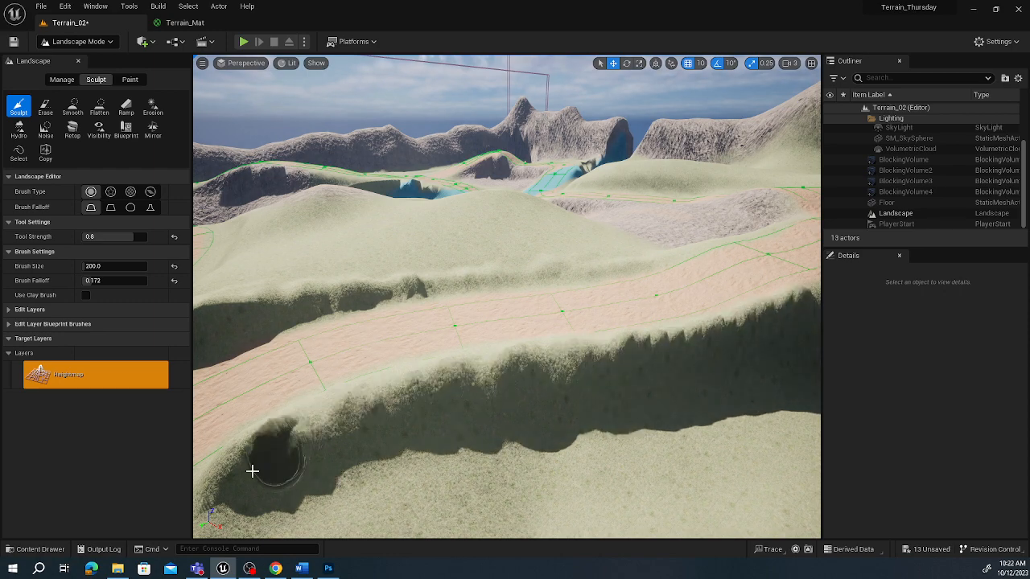
- Sculpt a raised rocky border along the road's edge on the rim of the large rocky area
{"action": "mouse_move", "coordinate": [425, 412]}
{"action": "right_mouse_down"}
{"action": "mouse_move", "coordinate": [418, 531]}
{"action": "mouse_move", "coordinate": [426, 406]}
{"action": "mouse_move", "coordinate": [460, 371]}
{"action": "mouse_move", "coordinate": [509, 364]}
{"action": "mouse_move", "coordinate": [512, 349]}
{"action": "mouse_move", "coordinate": [552, 339]}
{"action": "mouse_move", "coordinate": [558, 370]}
{"action": "mouse_move", "coordinate": [562, 316]}
{"action": "mouse_move", "coordinate": [561, 329]}
{"action": "mouse_move", "coordinate": [552, 305]}
{"action": "mouse_move", "coordinate": [554, 334]}
{"action": "mouse_move", "coordinate": [543, 322]}
{"action": "mouse_move", "coordinate": [483, 414]}
{"action": "right_mouse_up"}
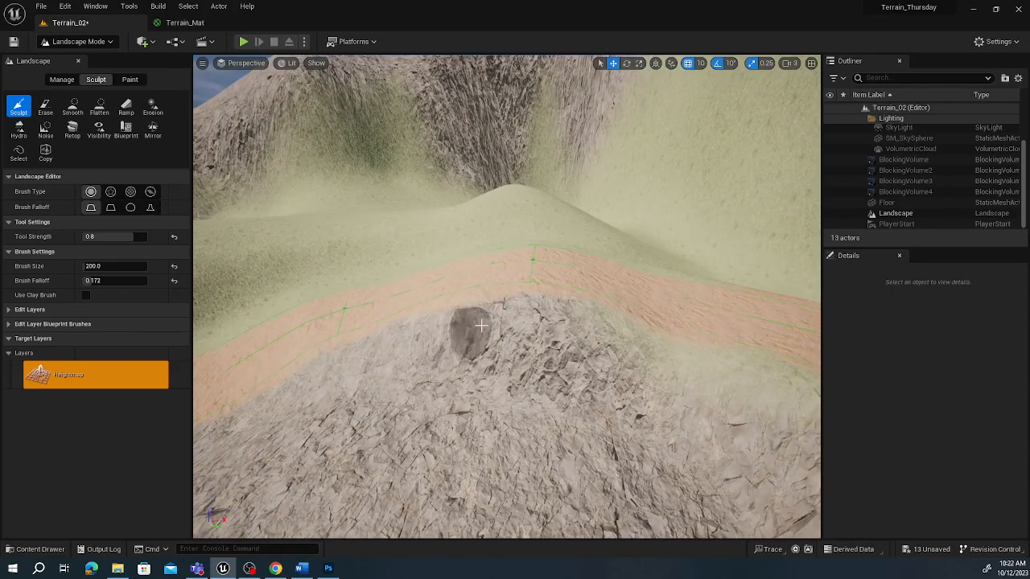
{"action": "mouse_move", "coordinate": [481, 326]}
{"action": "left_mouse_down"}
{"action": "mouse_move", "coordinate": [544, 314]}
{"action": "mouse_move", "coordinate": [635, 327]}
{"action": "mouse_move", "coordinate": [571, 311]}
{"action": "mouse_move", "coordinate": [442, 324]}
{"action": "mouse_move", "coordinate": [710, 373]}
{"action": "mouse_move", "coordinate": [563, 328]}
{"action": "mouse_move", "coordinate": [378, 354]}
{"action": "left_mouse_up"}
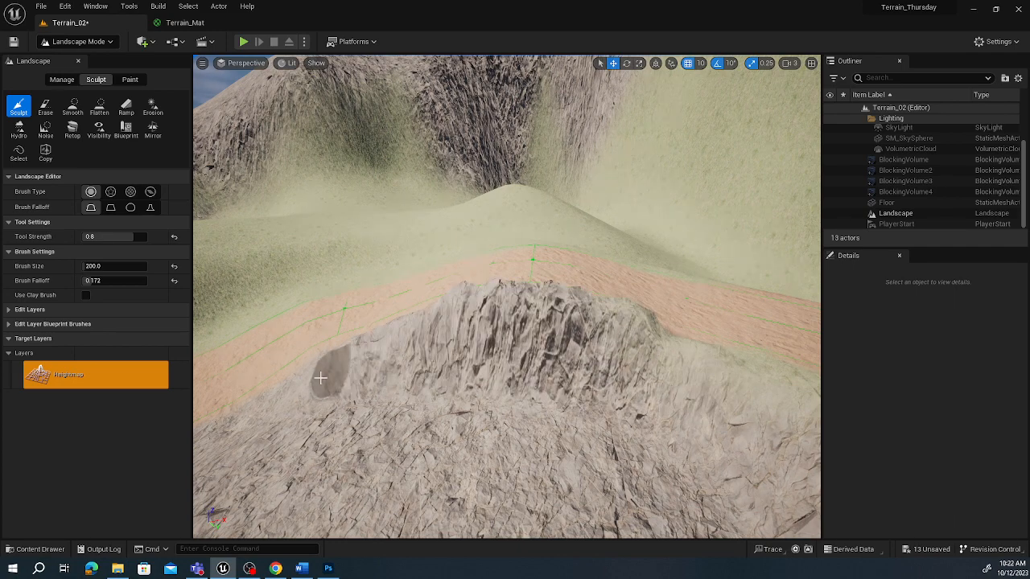
{"action": "left_click_drag", "start_coordinate": [247, 431], "coordinate": [347, 372]}
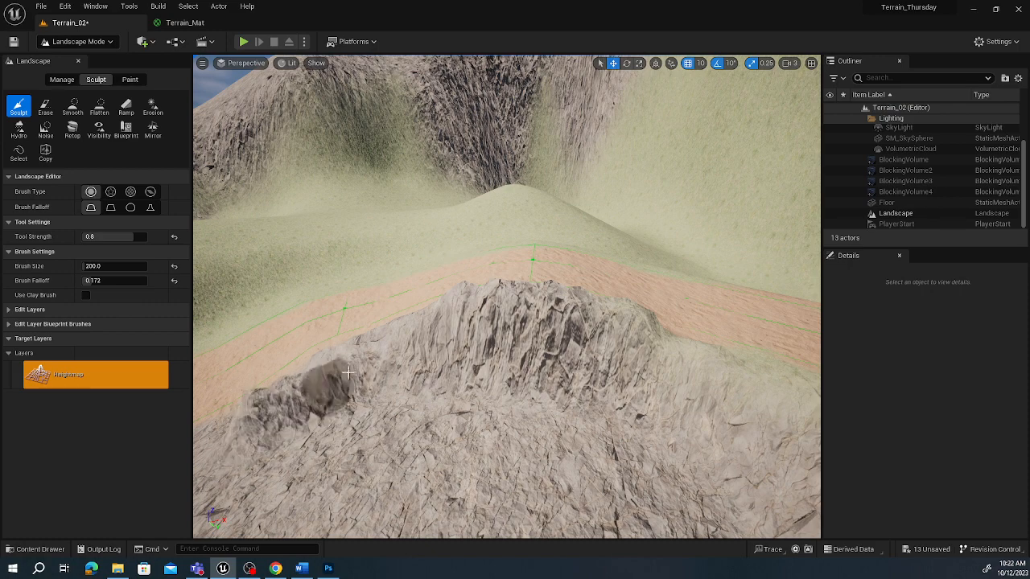
{"action": "mouse_move", "coordinate": [397, 344]}
{"action": "left_mouse_down"}
{"action": "mouse_move", "coordinate": [299, 372]}
{"action": "mouse_move", "coordinate": [274, 402]}
{"action": "mouse_move", "coordinate": [410, 344]}
{"action": "mouse_move", "coordinate": [615, 334]}
{"action": "mouse_move", "coordinate": [685, 391]}
{"action": "mouse_move", "coordinate": [690, 426]}
{"action": "mouse_move", "coordinate": [599, 358]}
{"action": "mouse_move", "coordinate": [354, 384]}
{"action": "mouse_move", "coordinate": [269, 421]}
{"action": "mouse_move", "coordinate": [261, 436]}
{"action": "left_mouse_up"}
- Inspect the sculpted road borders along the rocky area and from above the whole road loop
{"action": "mouse_move", "coordinate": [284, 431]}
{"action": "right_mouse_down"}
{"action": "mouse_move", "coordinate": [378, 482]}
{"action": "mouse_move", "coordinate": [298, 446]}
{"action": "right_mouse_up"}
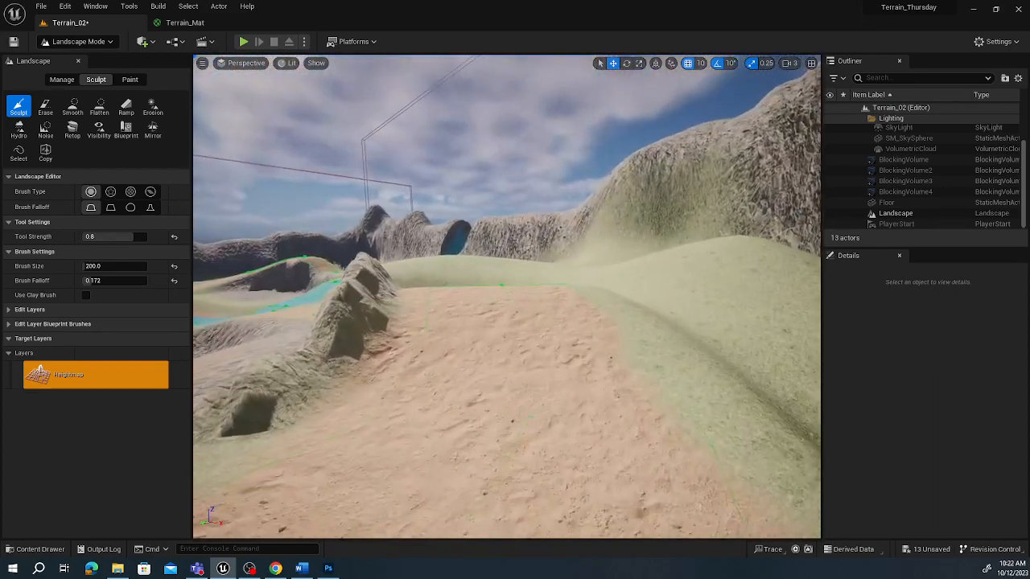
{"action": "key", "text": "w"}
{"action": "right_click_drag", "start_coordinate": [506, 296], "coordinate": [254, 273]}
{"action": "key", "text": "d"}
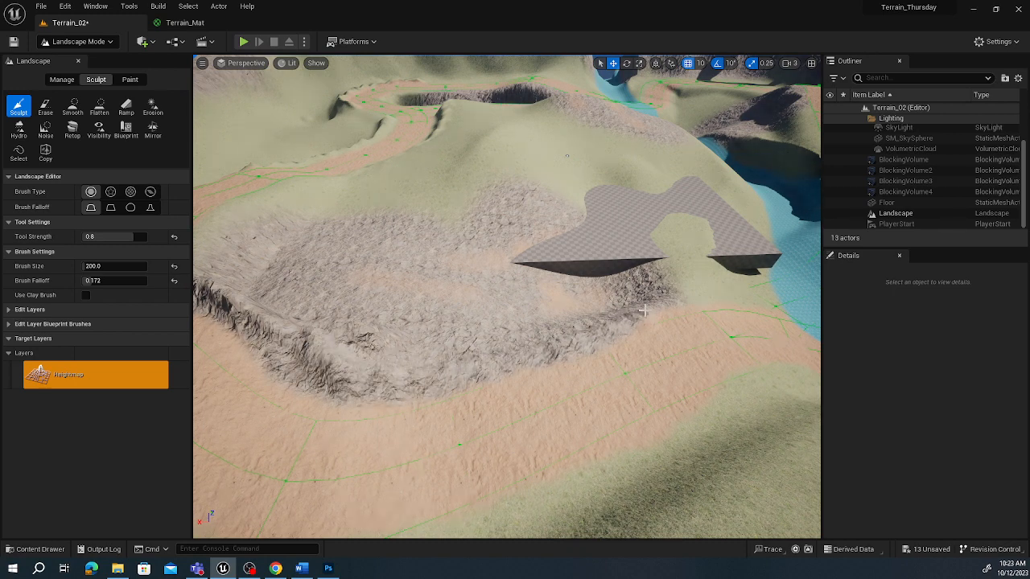
{"action": "right_click_drag", "start_coordinate": [648, 303], "coordinate": [201, 378]}
{"action": "right_click_drag", "start_coordinate": [615, 342], "coordinate": [583, 343]}
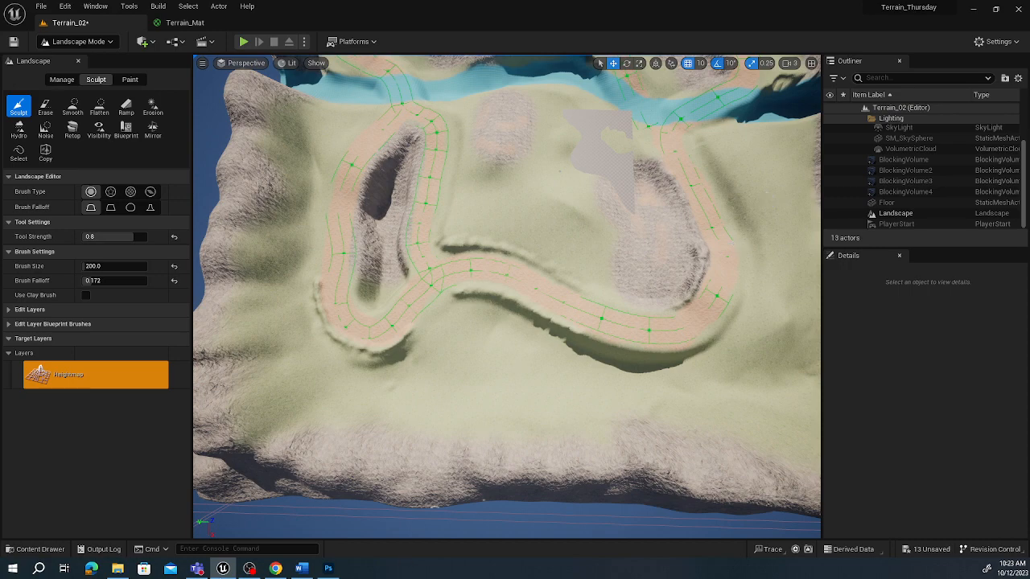
- Switch to Chrome and search Google Images for "road borders" in a new tab, blocking the site's location request
{"action": "left_click", "coordinate": [275, 568]}
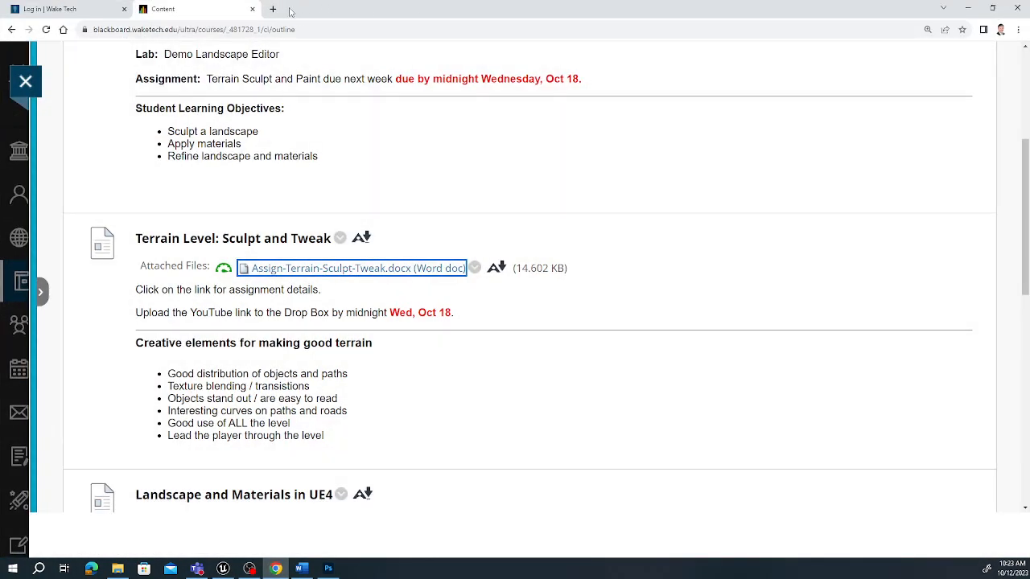
{"action": "left_click", "coordinate": [273, 9]}
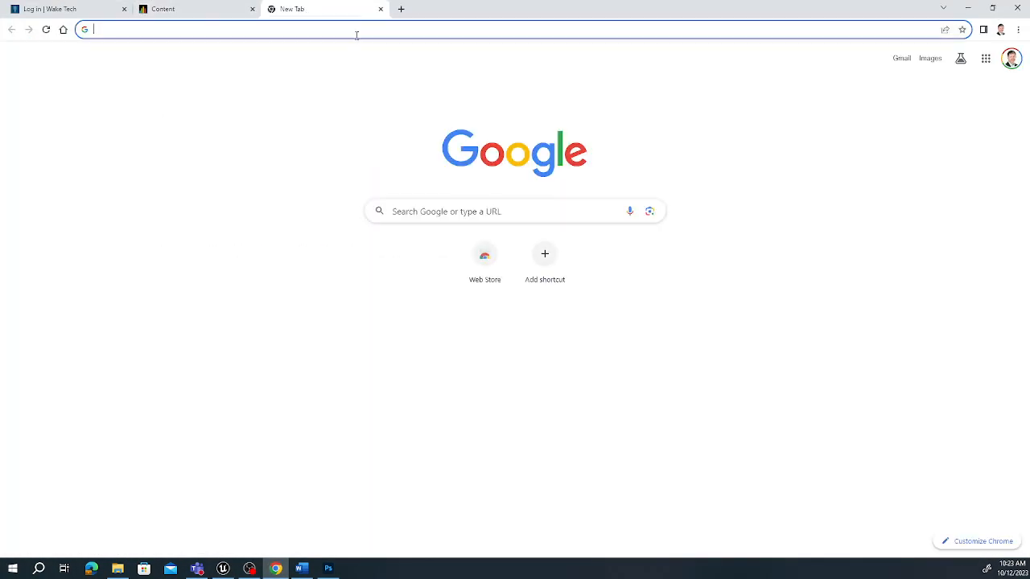
{"action": "type", "text": "road "}
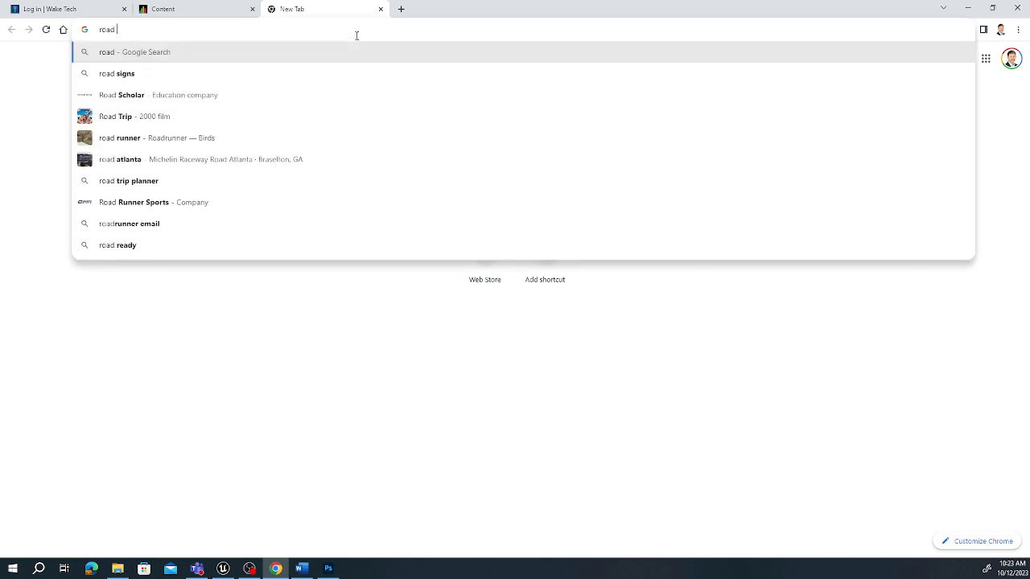
{"action": "type", "text": "borders"}
{"action": "key", "text": "Return"}
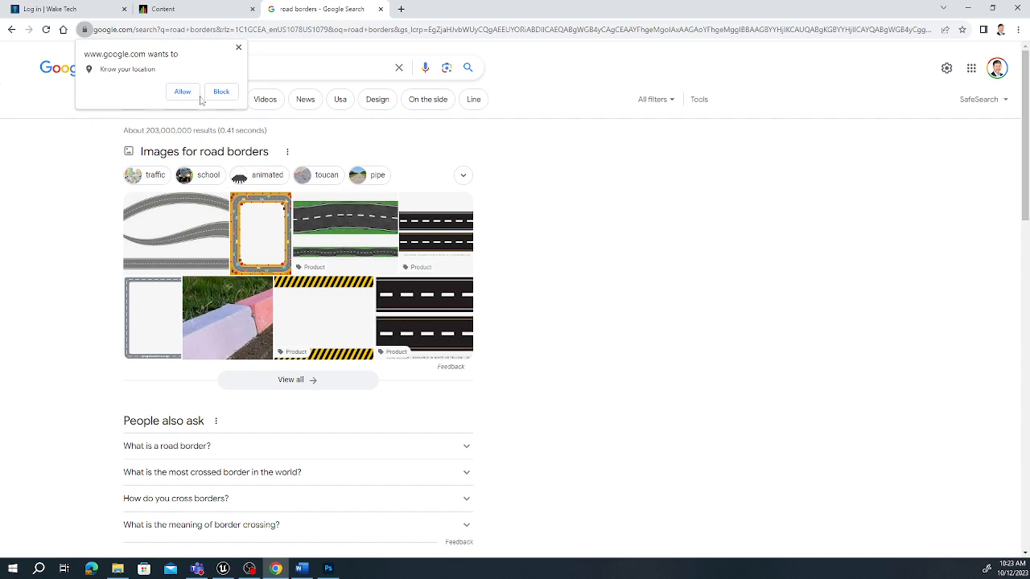
{"action": "left_click", "coordinate": [220, 92]}
{"action": "left_click", "coordinate": [135, 100]}
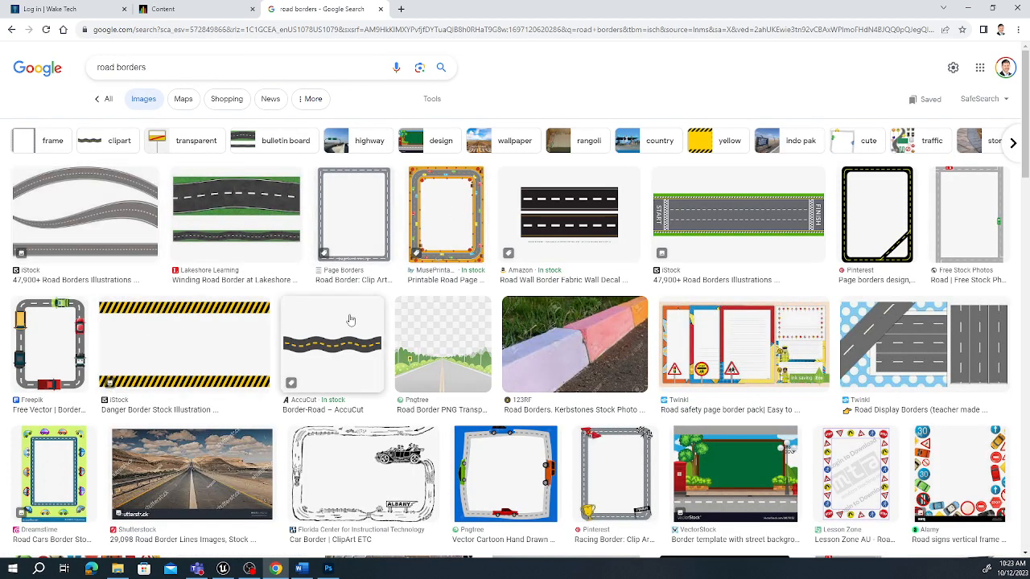
- Refine the image search to "country road borders"
{"action": "left_click", "coordinate": [157, 66]}
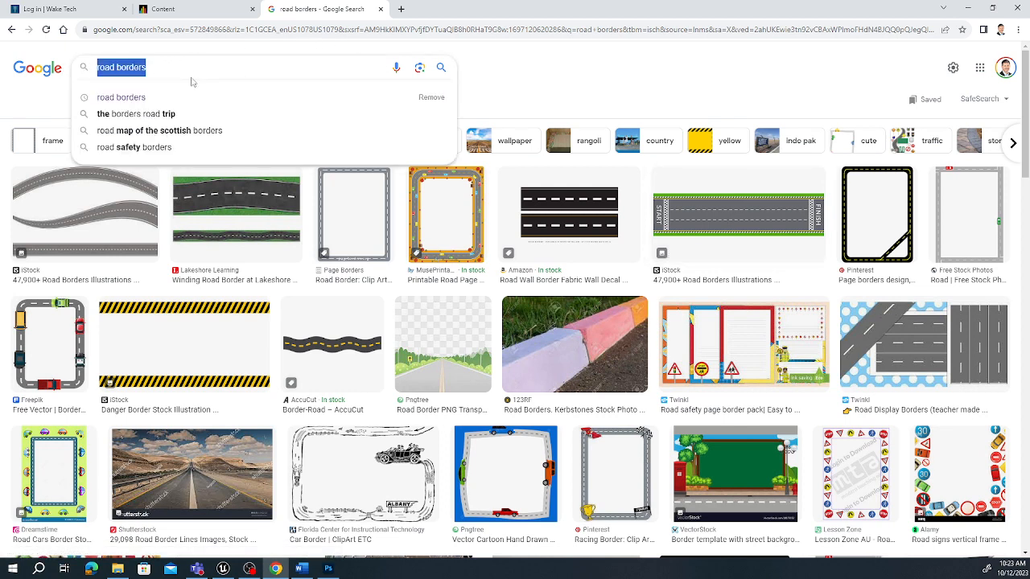
{"action": "type", "text": "country ro"}
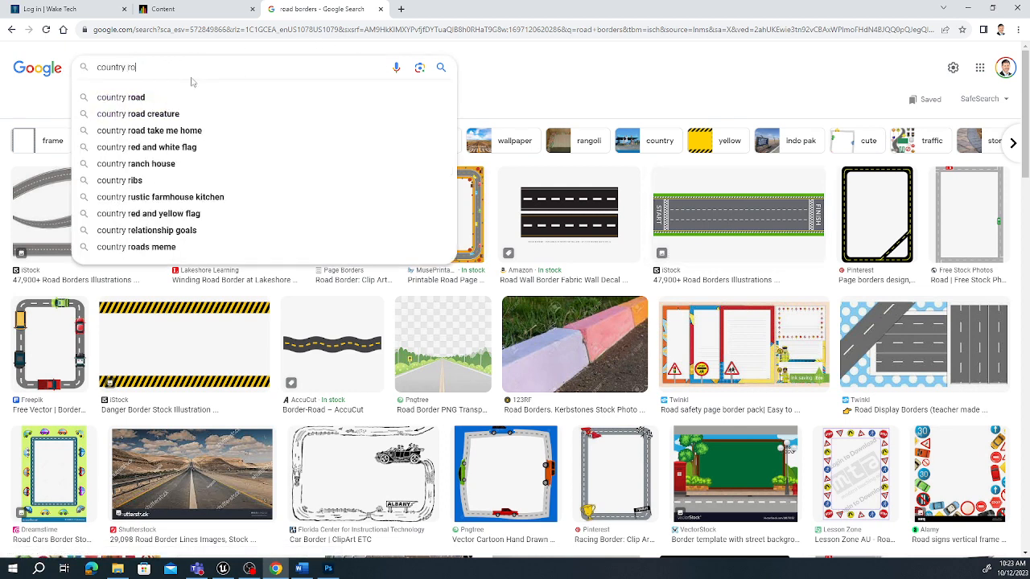
{"action": "type", "text": "ad borders"}
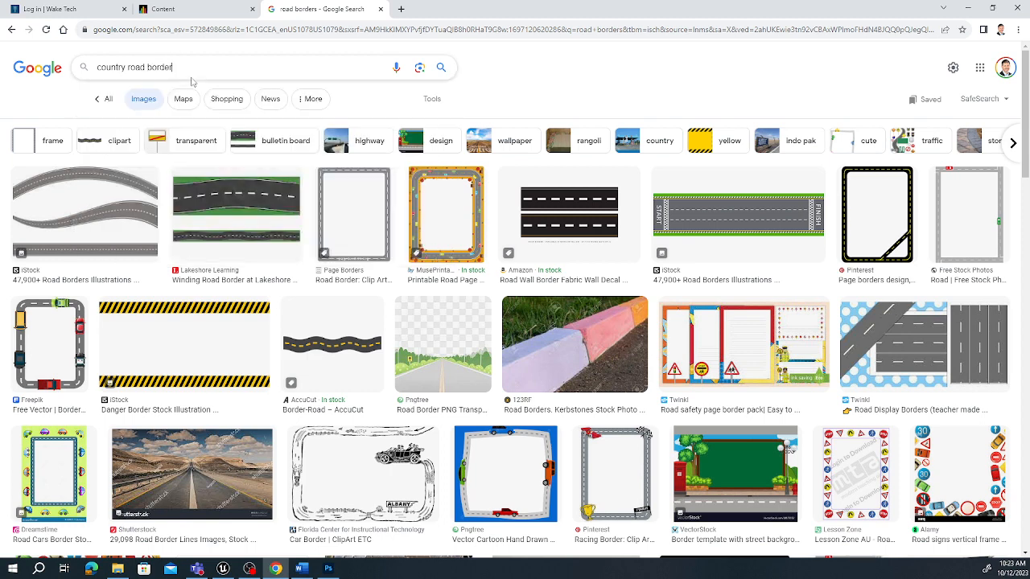
{"action": "key", "text": "Return"}
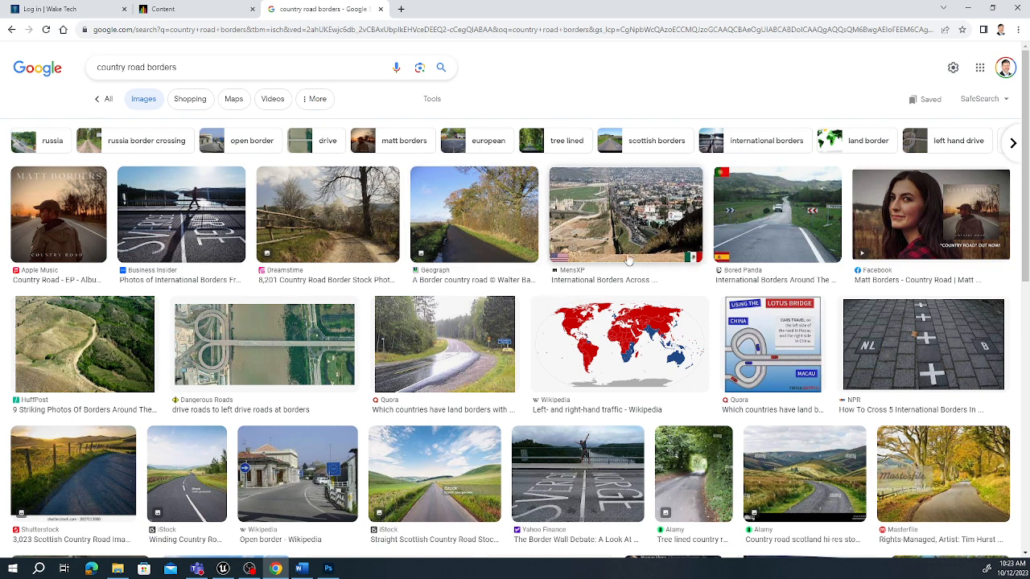
- Preview the aerial hillside road, Portugal–Spain road, hedge-lined border road and tree-lined brick path photos as references for road edges
{"action": "left_click", "coordinate": [98, 332]}
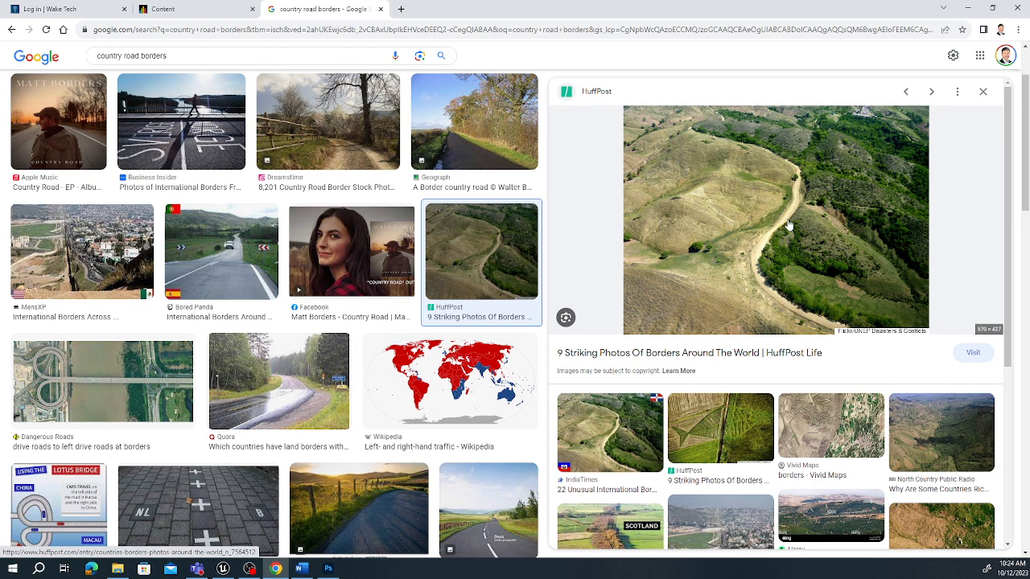
{"action": "scroll", "coordinate": [771, 251], "scroll_direction": "down", "scroll_amount": 4}
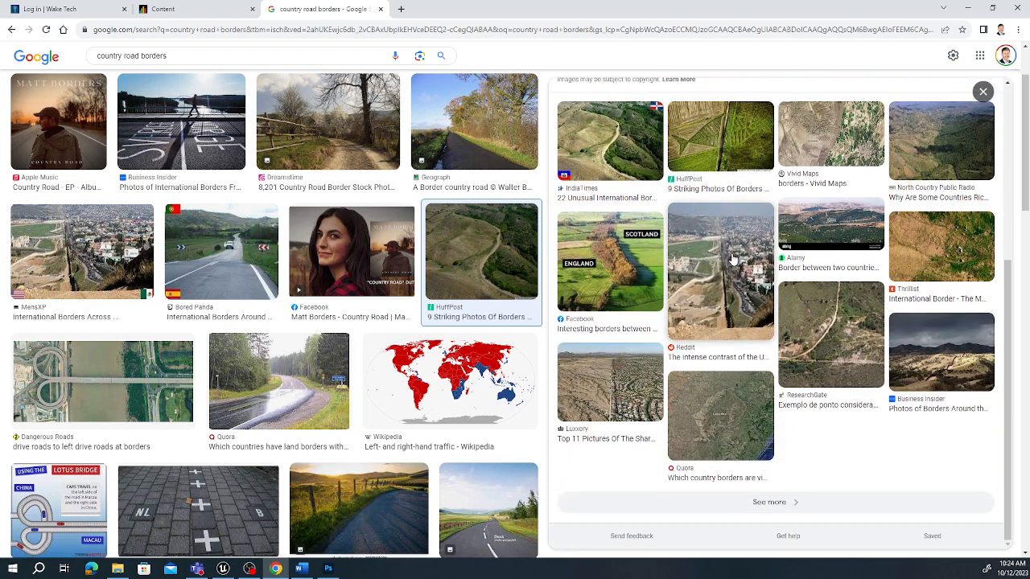
{"action": "left_click", "coordinate": [226, 266]}
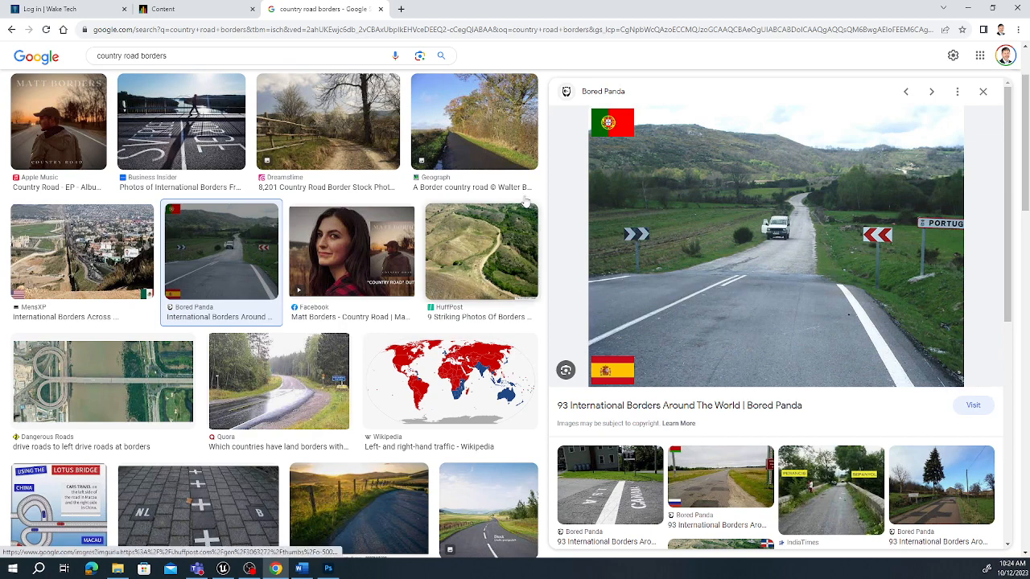
{"action": "left_click", "coordinate": [485, 146]}
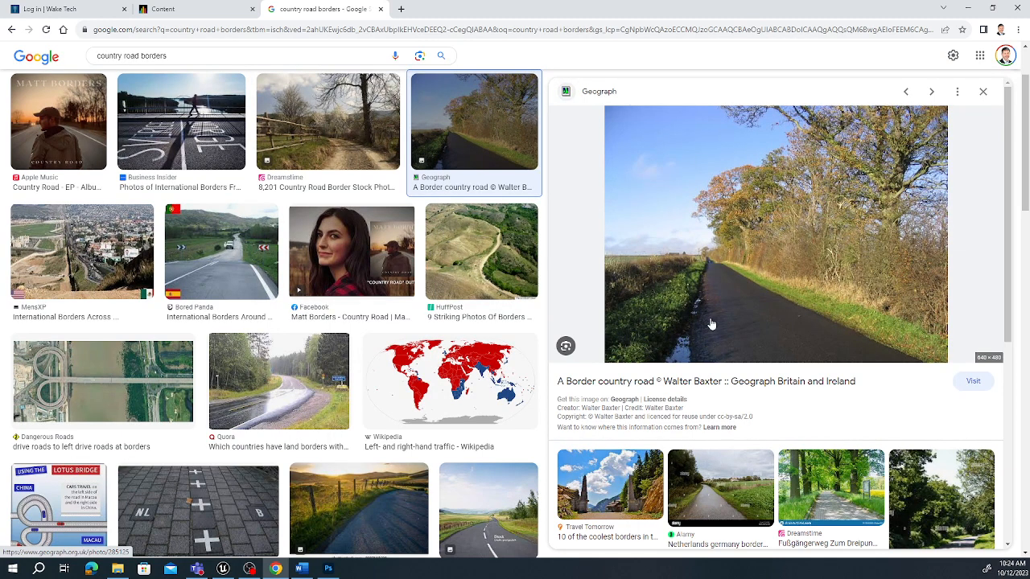
{"action": "scroll", "coordinate": [741, 348], "scroll_direction": "down", "scroll_amount": 5}
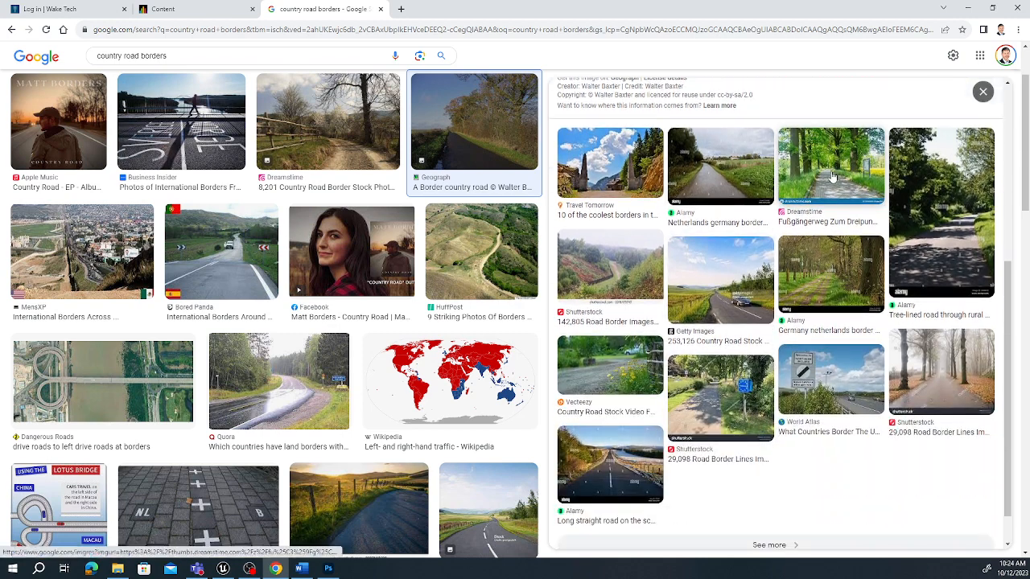
{"action": "left_click", "coordinate": [814, 284]}
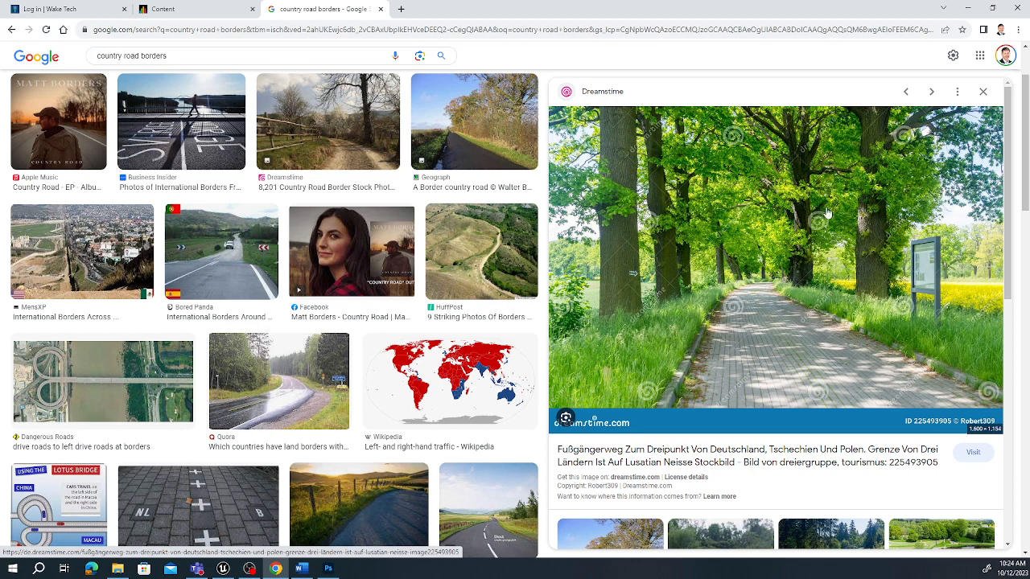
- Preview the wet forest road photo and the winding Scottish country road photo to study their grassy and gravel edges
{"action": "scroll", "coordinate": [330, 310], "scroll_direction": "down", "scroll_amount": 3}
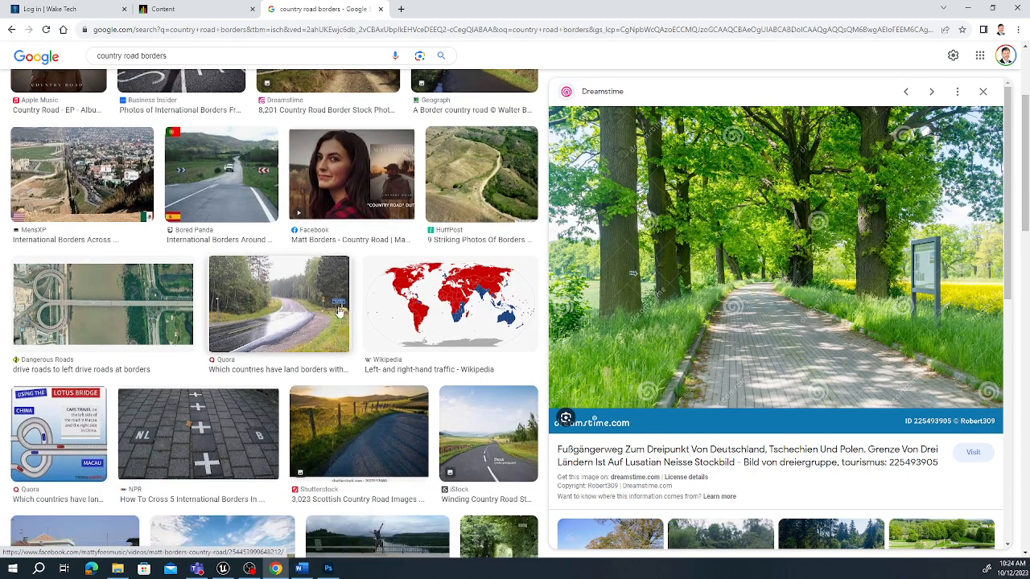
{"action": "left_click", "coordinate": [304, 190]}
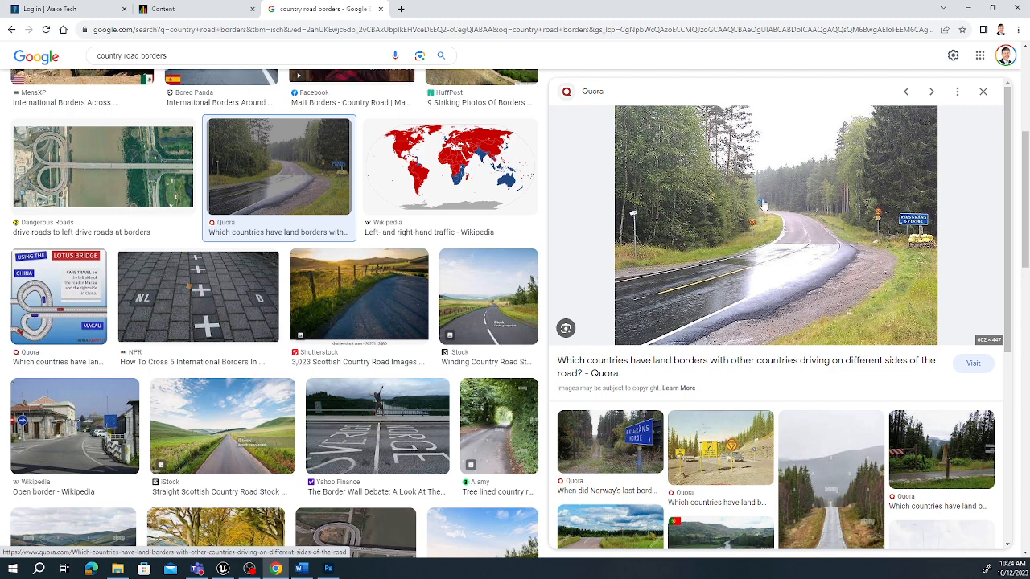
{"action": "scroll", "coordinate": [321, 274], "scroll_direction": "down", "scroll_amount": 3}
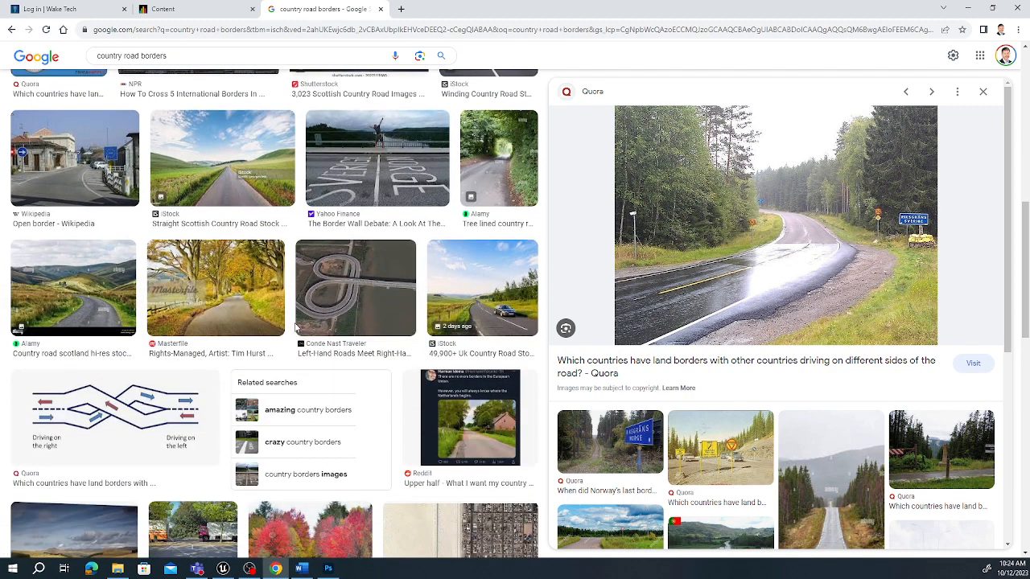
{"action": "left_click", "coordinate": [86, 292]}
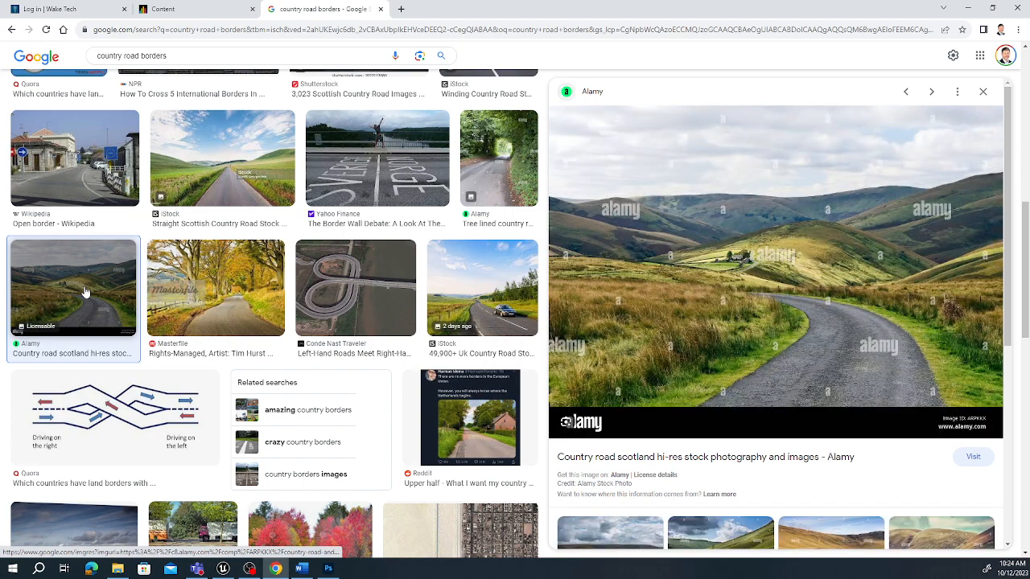
- Find the photo of dirt tracks beside a wire border fence further down the results and look over its related images
{"action": "scroll", "coordinate": [337, 310], "scroll_direction": "down", "scroll_amount": 3}
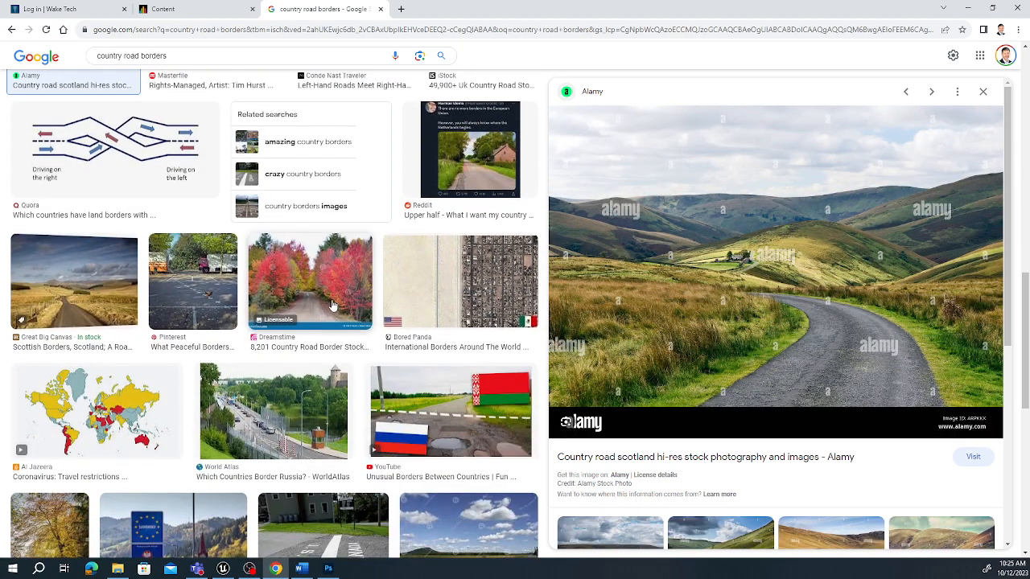
{"action": "scroll", "coordinate": [329, 312], "scroll_direction": "down", "scroll_amount": 4}
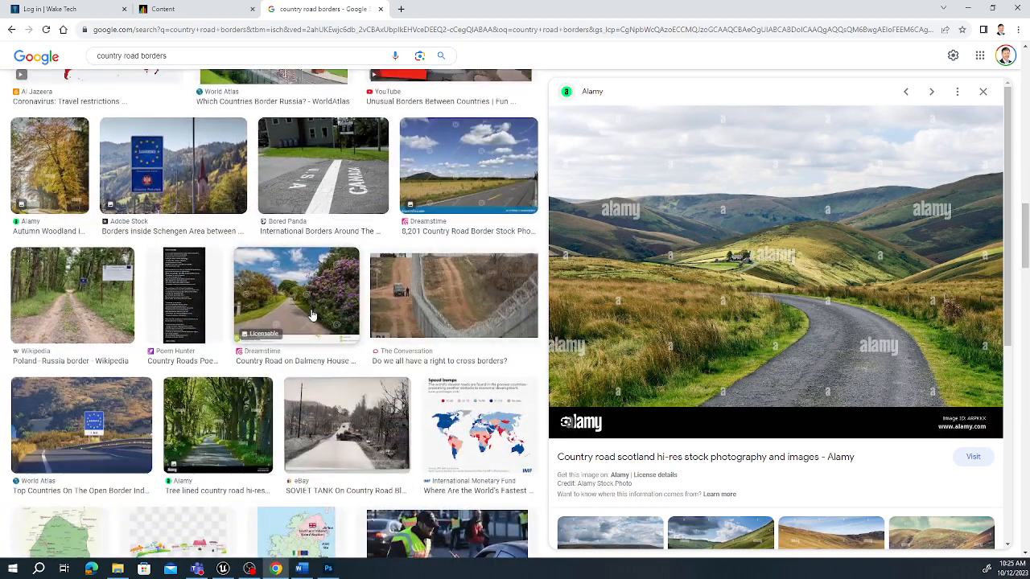
{"action": "left_click", "coordinate": [489, 287]}
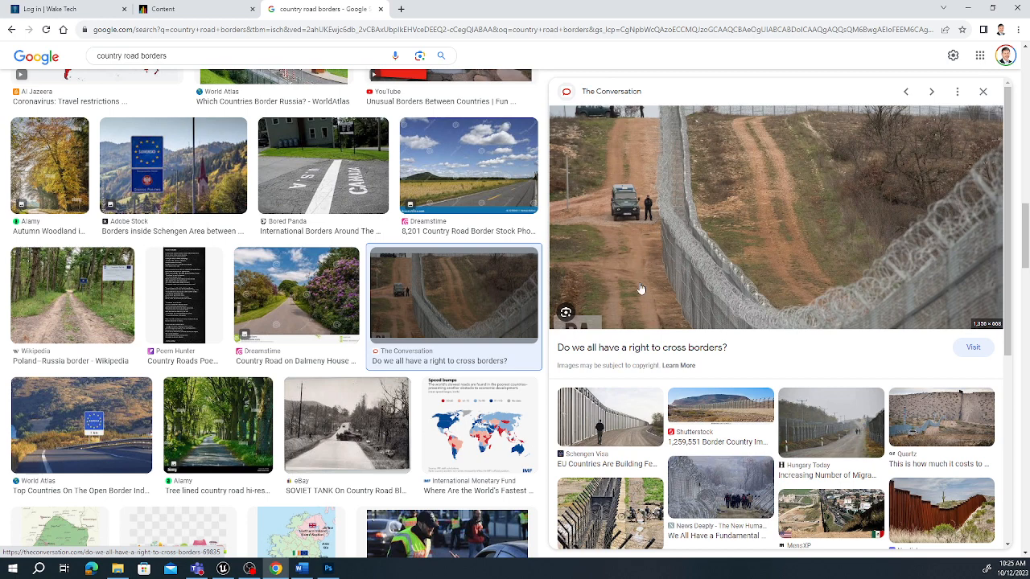
{"action": "scroll", "coordinate": [645, 322], "scroll_direction": "down", "scroll_amount": 3}
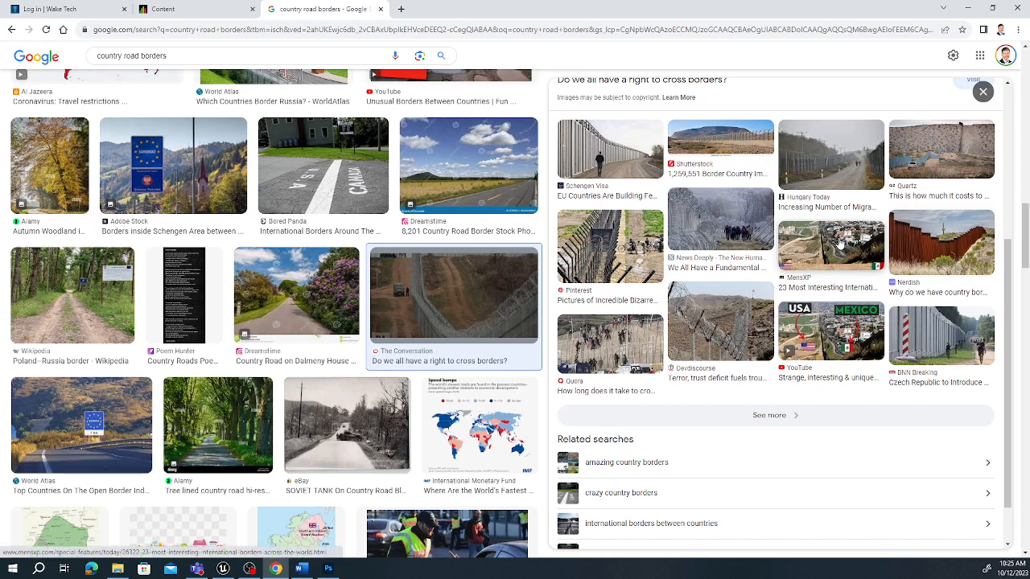
- Preview the black-and-white Soviet tank road photo and, from its related images, the fenced track between Austria and Czechoslovakia
{"action": "scroll", "coordinate": [84, 345], "scroll_direction": "down", "scroll_amount": 2}
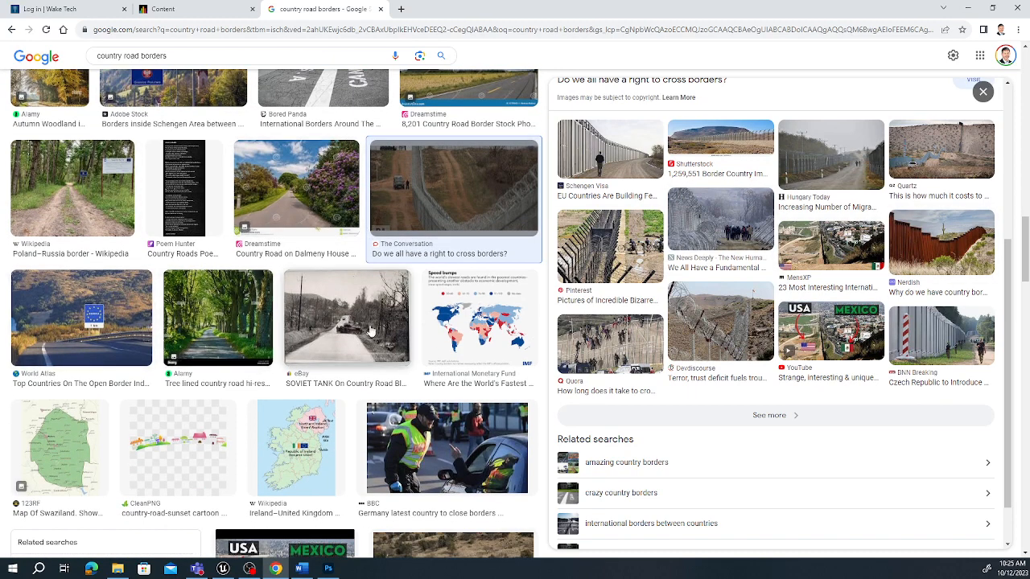
{"action": "left_click", "coordinate": [311, 336]}
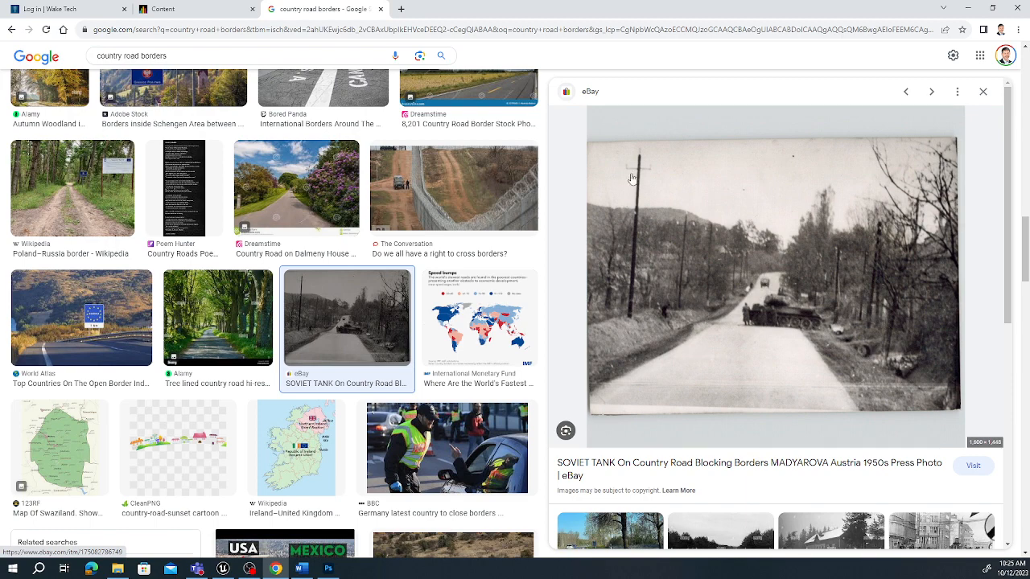
{"action": "scroll", "coordinate": [641, 201], "scroll_direction": "down", "scroll_amount": 2}
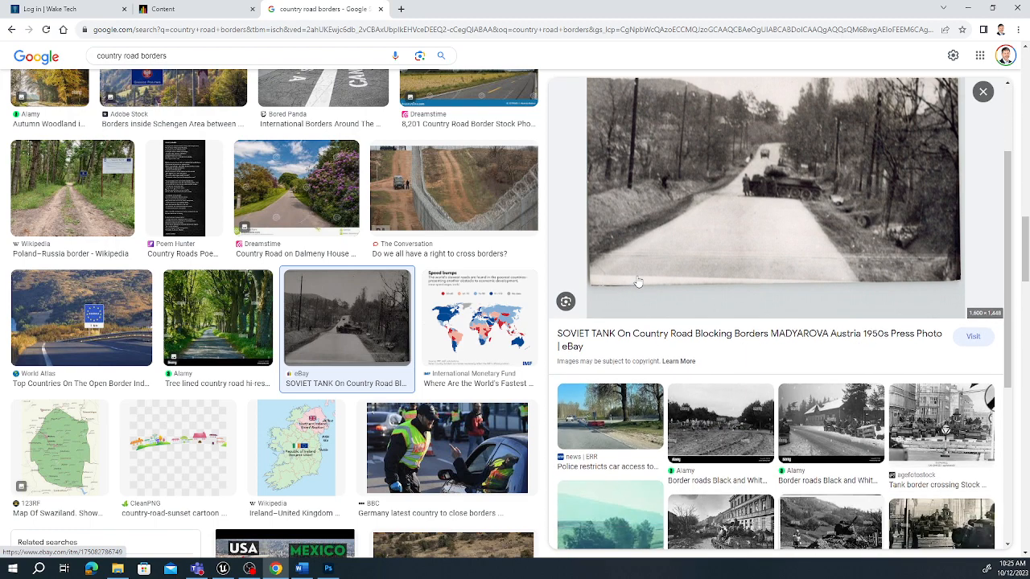
{"action": "scroll", "coordinate": [612, 306], "scroll_direction": "down", "scroll_amount": 3}
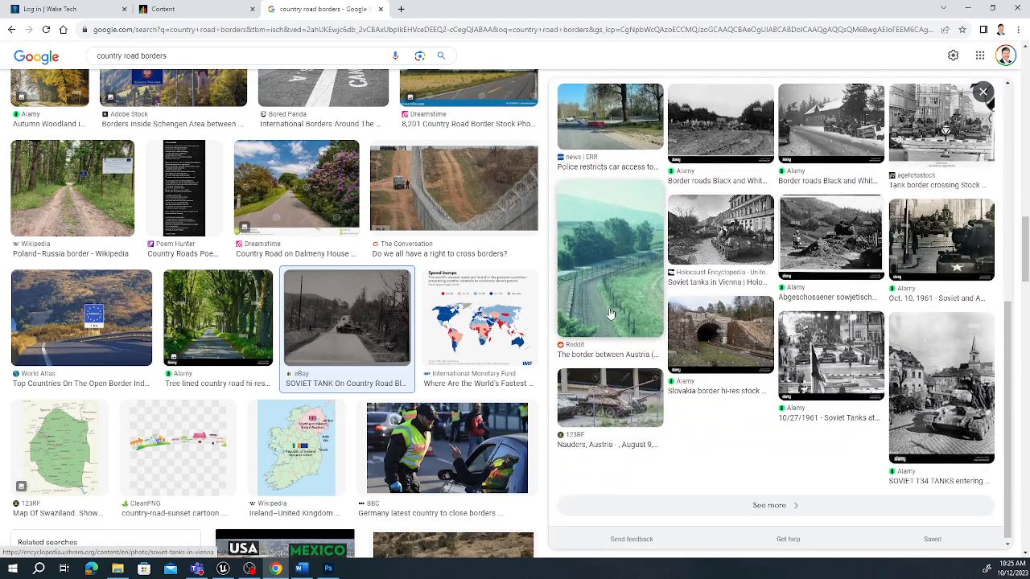
{"action": "left_click", "coordinate": [617, 297]}
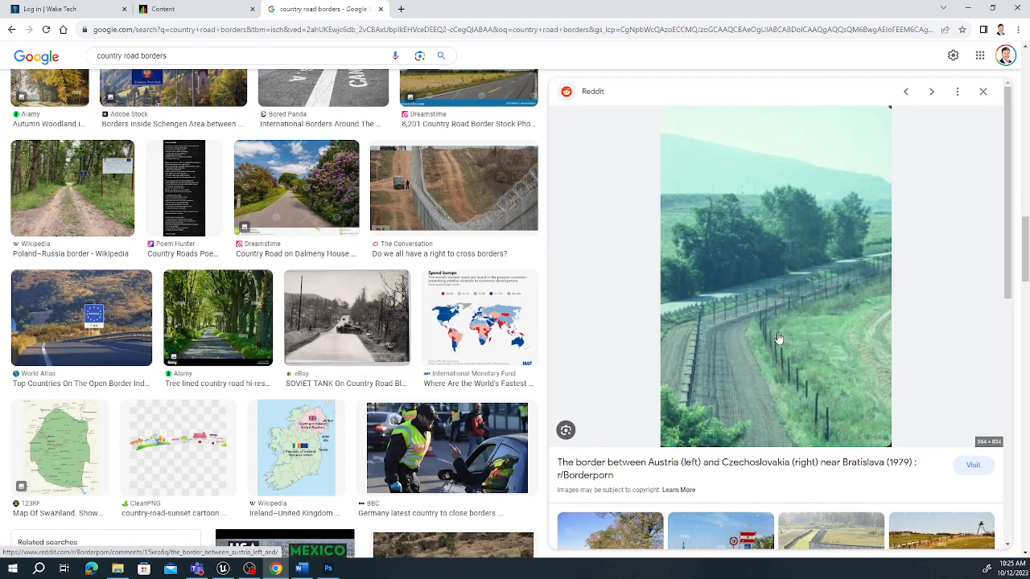
- Preview the Espanha road sign photo with its guardrail and the dirt road on the Russia–North Korea border, including related images
{"action": "left_click", "coordinate": [119, 321]}
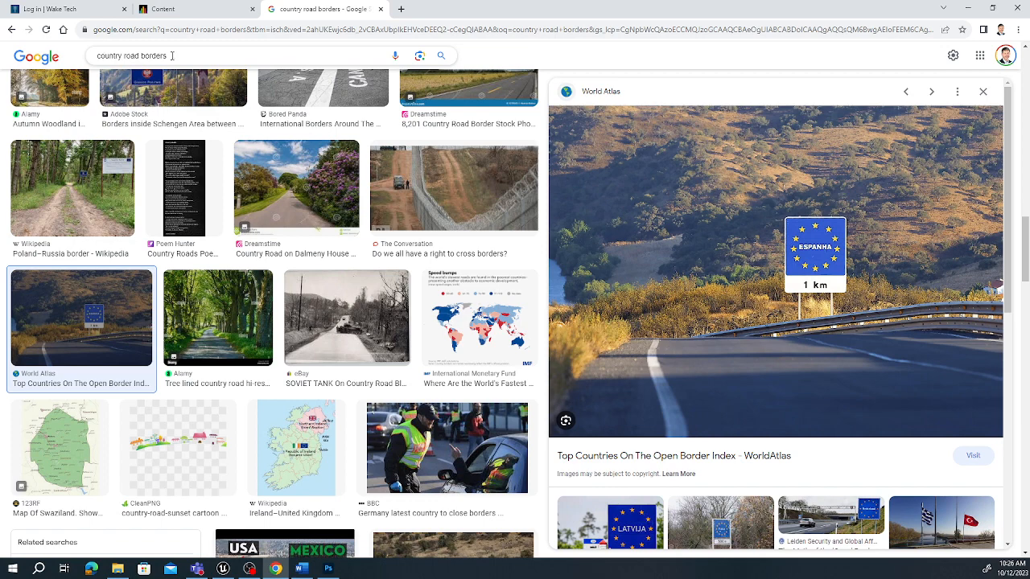
{"action": "scroll", "coordinate": [241, 322], "scroll_direction": "down", "scroll_amount": 4}
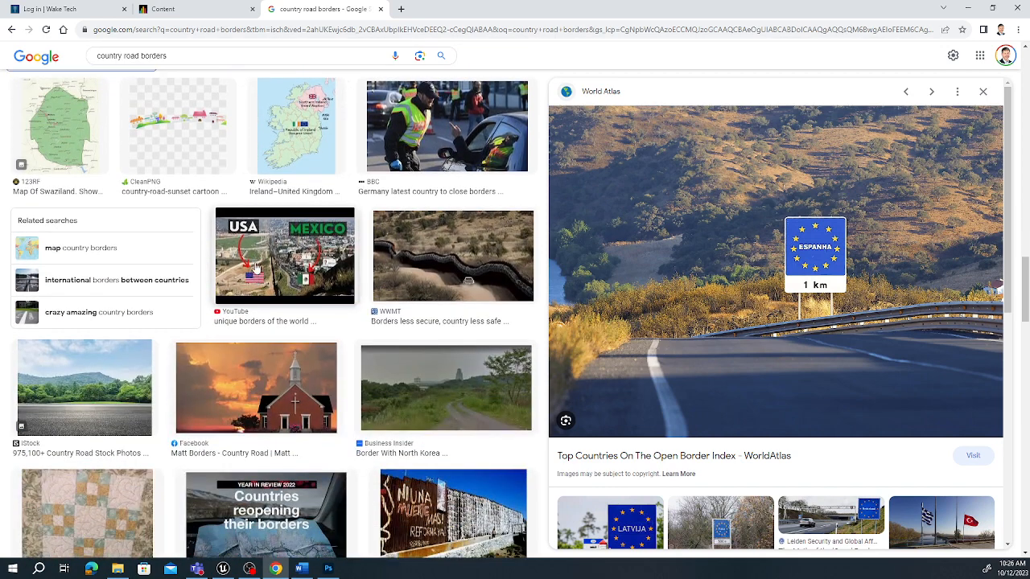
{"action": "left_click", "coordinate": [448, 394]}
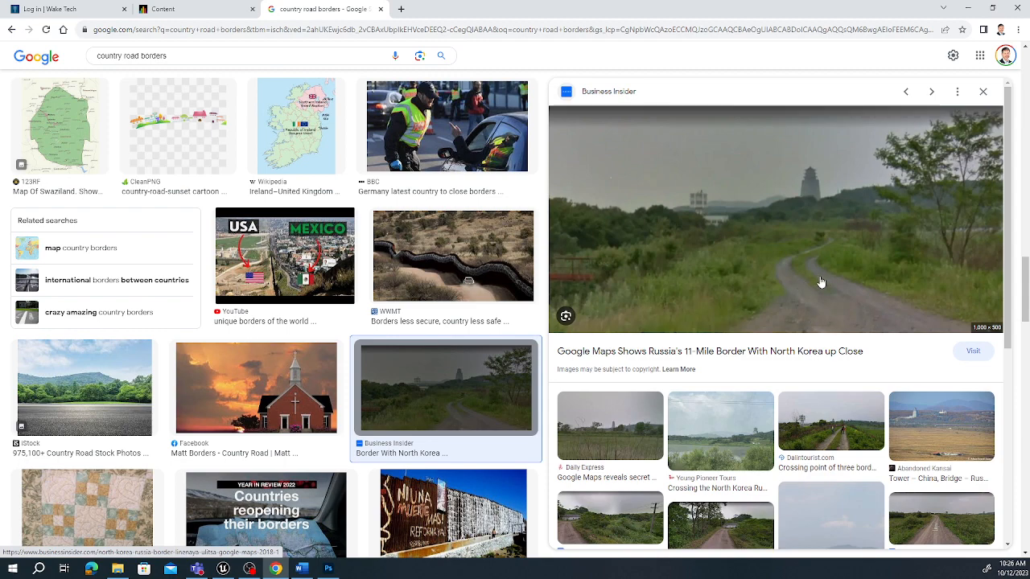
{"action": "scroll", "coordinate": [821, 282], "scroll_direction": "down", "scroll_amount": 3}
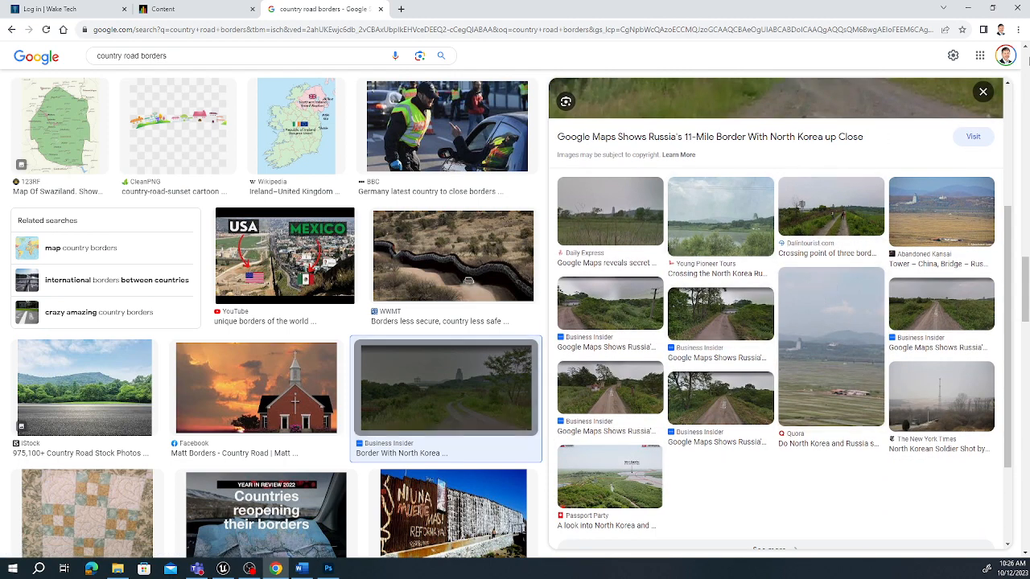
- Minimize the browser and switch to Word to review the terrain assignment's instructions on borders, boundaries, textures and the village
{"action": "left_click", "coordinate": [968, 8]}
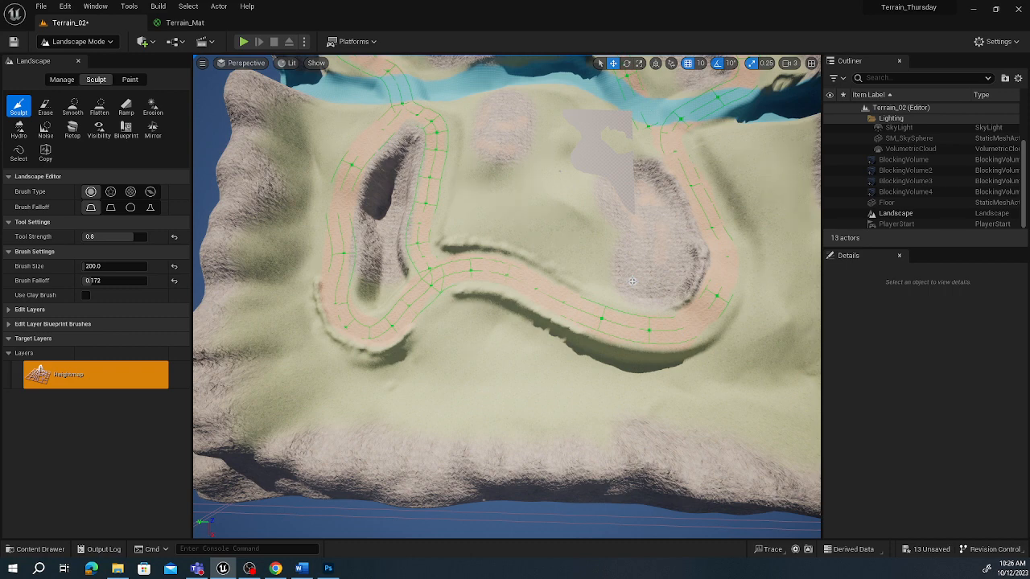
{"action": "left_click", "coordinate": [302, 568]}
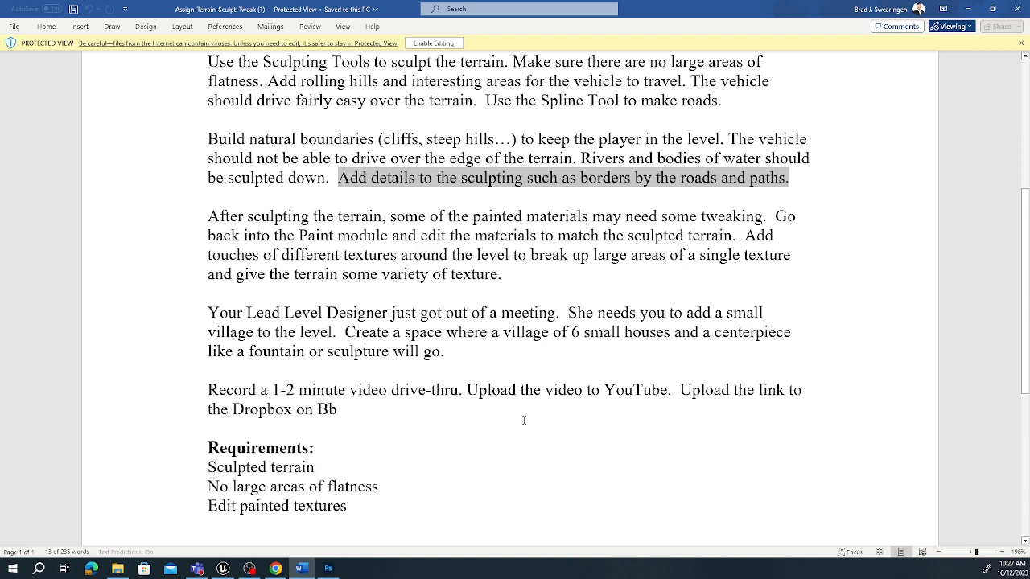
{"action": "scroll", "coordinate": [523, 420], "scroll_direction": "up", "scroll_amount": 4}
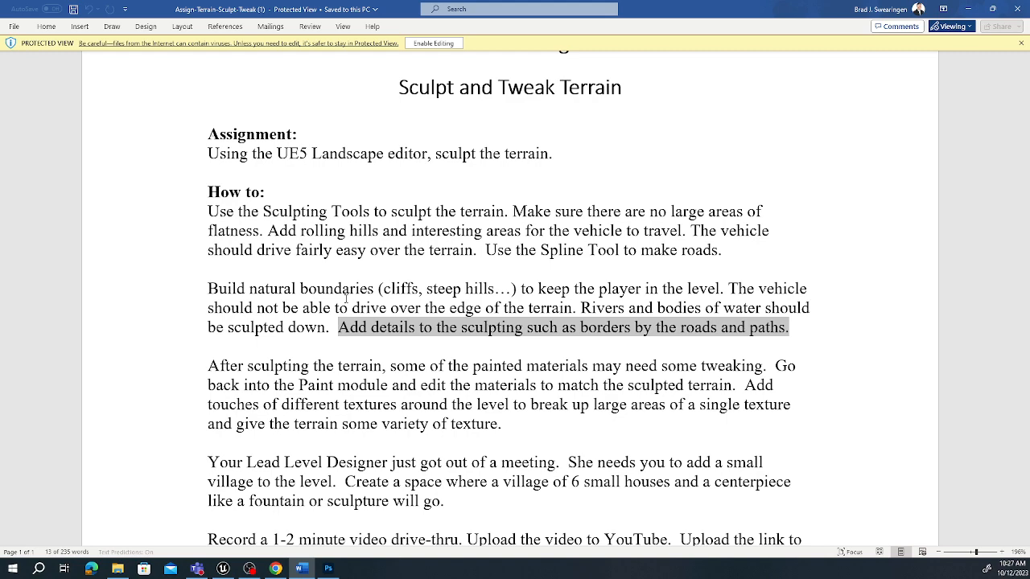
- Switch back to Unreal Editor and sculpt the raised roadside border further around the grassy corner where the two roads meet
{"action": "left_click", "coordinate": [970, 9]}
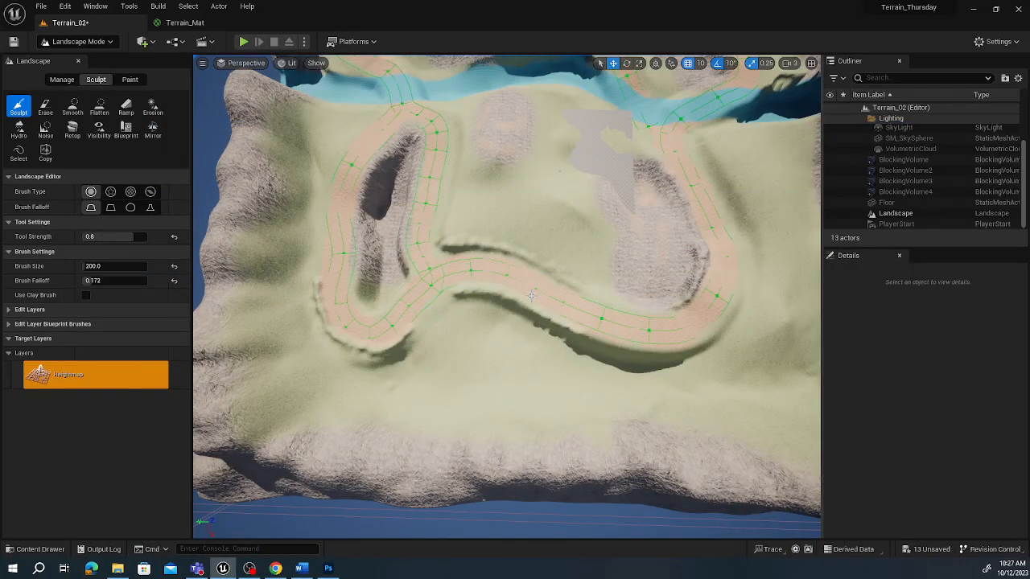
{"action": "right_click_drag", "start_coordinate": [530, 296], "coordinate": [510, 210]}
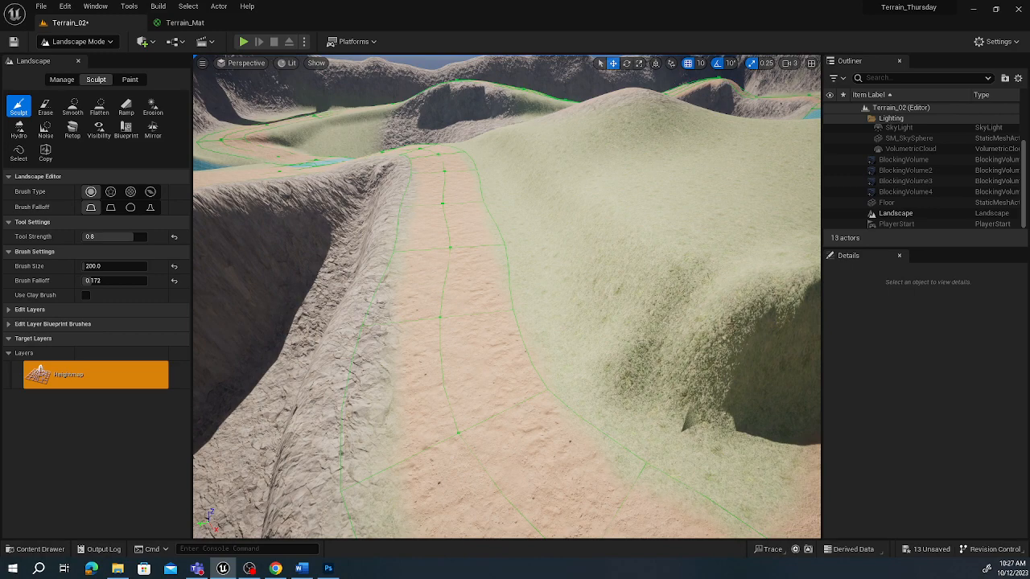
{"action": "right_click_drag", "start_coordinate": [510, 210], "coordinate": [523, 220]}
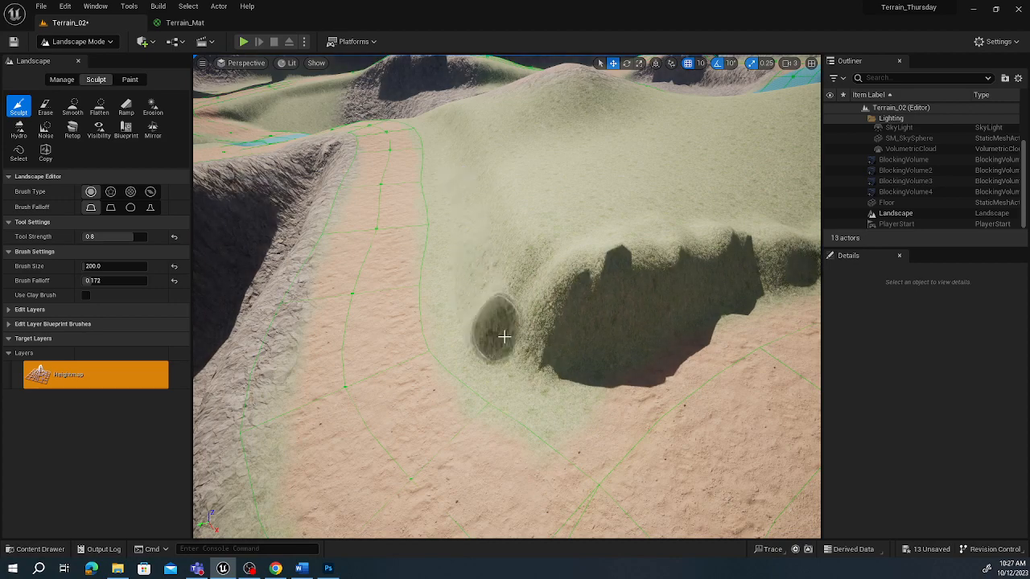
{"action": "mouse_move", "coordinate": [532, 366]}
{"action": "left_mouse_down"}
{"action": "mouse_move", "coordinate": [557, 363]}
{"action": "mouse_move", "coordinate": [511, 342]}
{"action": "left_mouse_up"}
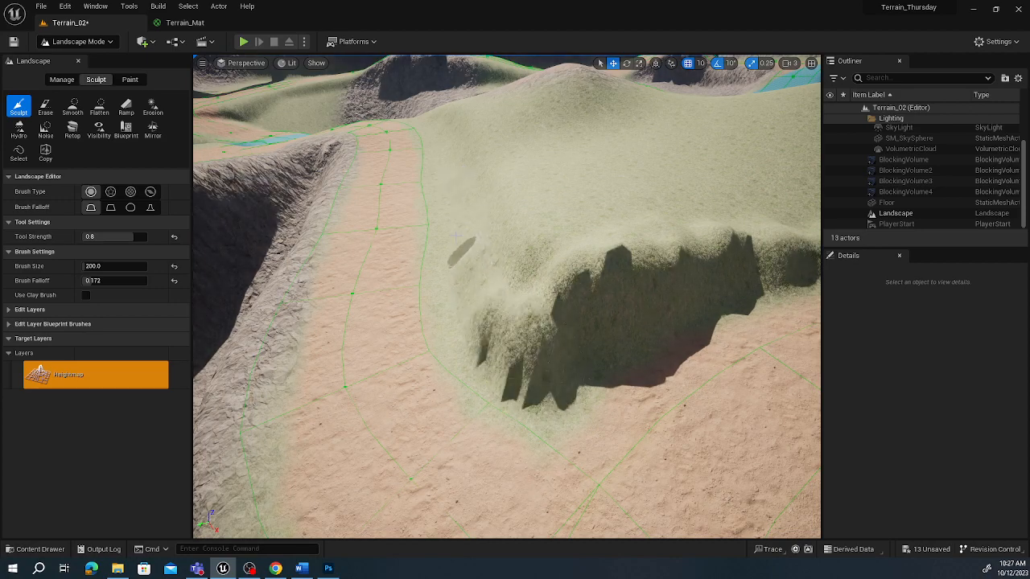
- Examine the whole terrain from above, the river's gap between the outer cliffs, and the roads crossing the river
{"action": "key", "text": "s"}
{"action": "right_click_drag", "start_coordinate": [446, 162], "coordinate": [441, 201]}
{"action": "key", "text": "s"}
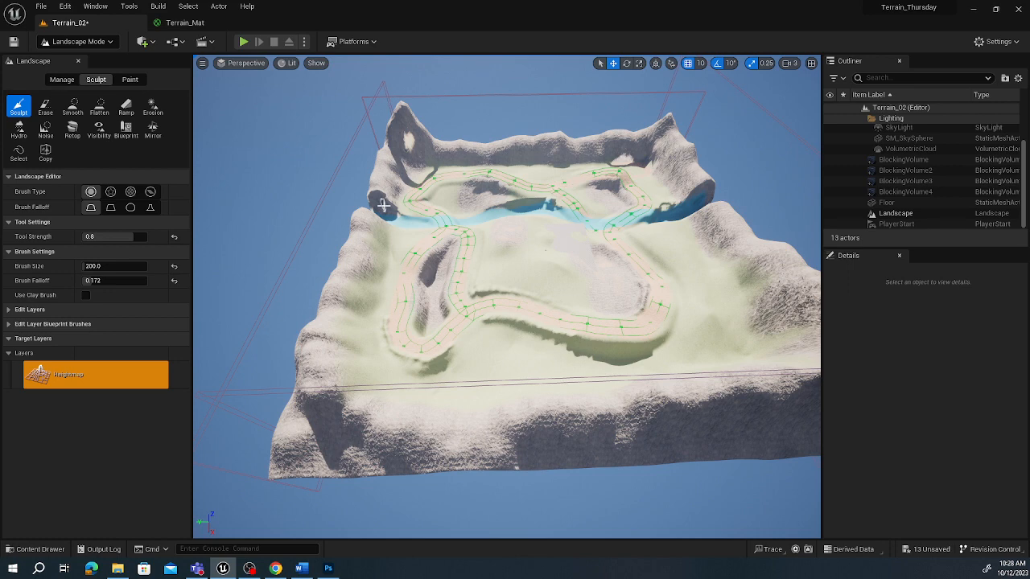
{"action": "mouse_move", "coordinate": [414, 304]}
{"action": "right_mouse_down"}
{"action": "mouse_move", "coordinate": [414, 256]}
{"action": "mouse_move", "coordinate": [381, 249]}
{"action": "mouse_move", "coordinate": [368, 275]}
{"action": "mouse_move", "coordinate": [414, 298]}
{"action": "mouse_move", "coordinate": [400, 298]}
{"action": "mouse_move", "coordinate": [477, 279]}
{"action": "right_mouse_up"}
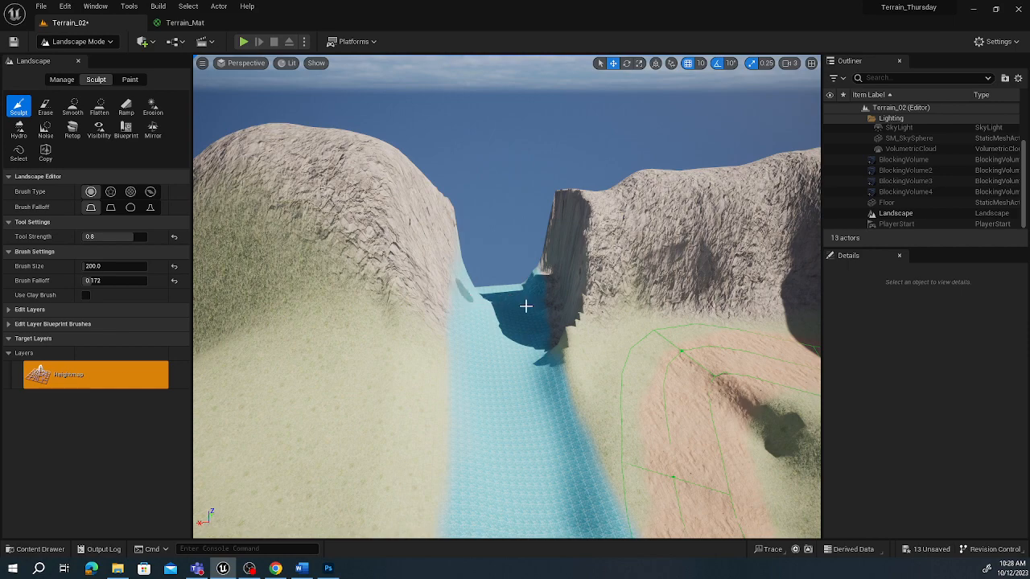
{"action": "mouse_move", "coordinate": [508, 314]}
{"action": "right_mouse_down"}
{"action": "mouse_move", "coordinate": [551, 346]}
{"action": "mouse_move", "coordinate": [519, 337]}
{"action": "mouse_move", "coordinate": [643, 386]}
{"action": "mouse_move", "coordinate": [636, 322]}
{"action": "mouse_move", "coordinate": [620, 314]}
{"action": "mouse_move", "coordinate": [579, 306]}
{"action": "mouse_move", "coordinate": [555, 315]}
{"action": "mouse_move", "coordinate": [567, 306]}
{"action": "mouse_move", "coordinate": [581, 342]}
{"action": "mouse_move", "coordinate": [623, 346]}
{"action": "mouse_move", "coordinate": [567, 322]}
{"action": "mouse_move", "coordinate": [498, 318]}
{"action": "right_mouse_up"}
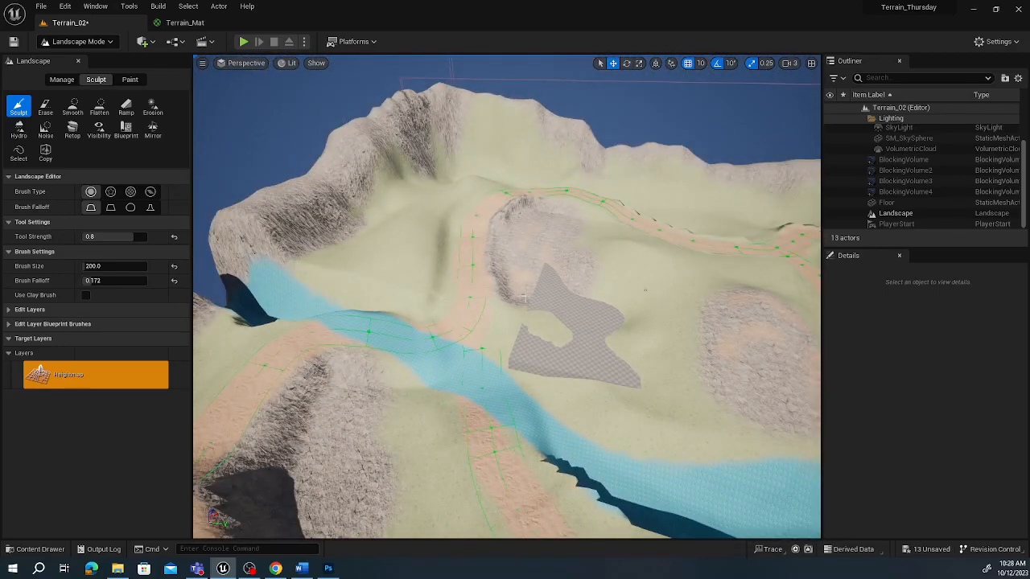